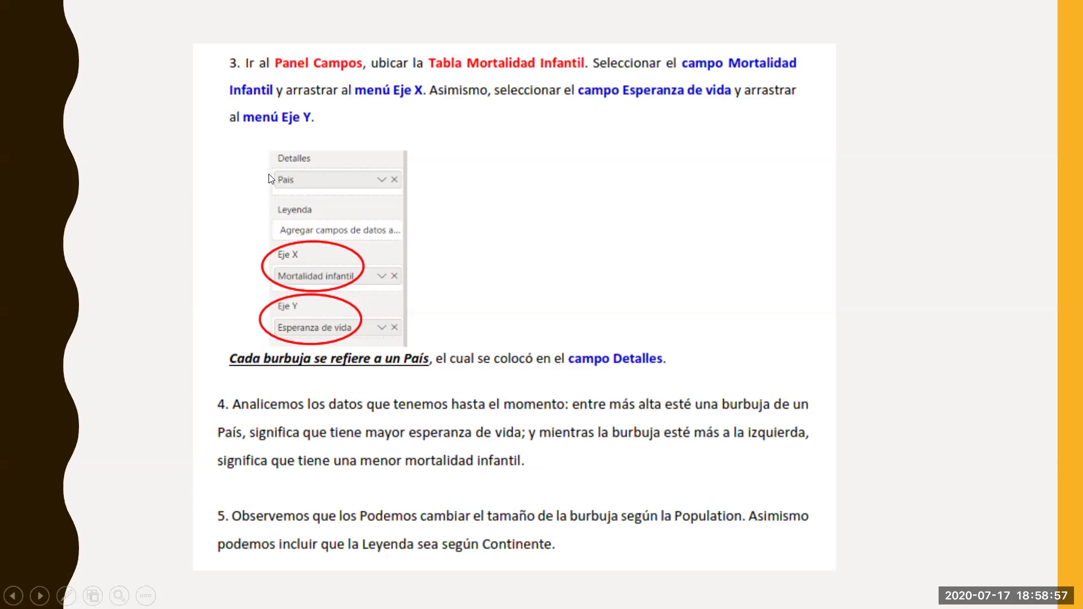
click(536, 277)
click(535, 276)
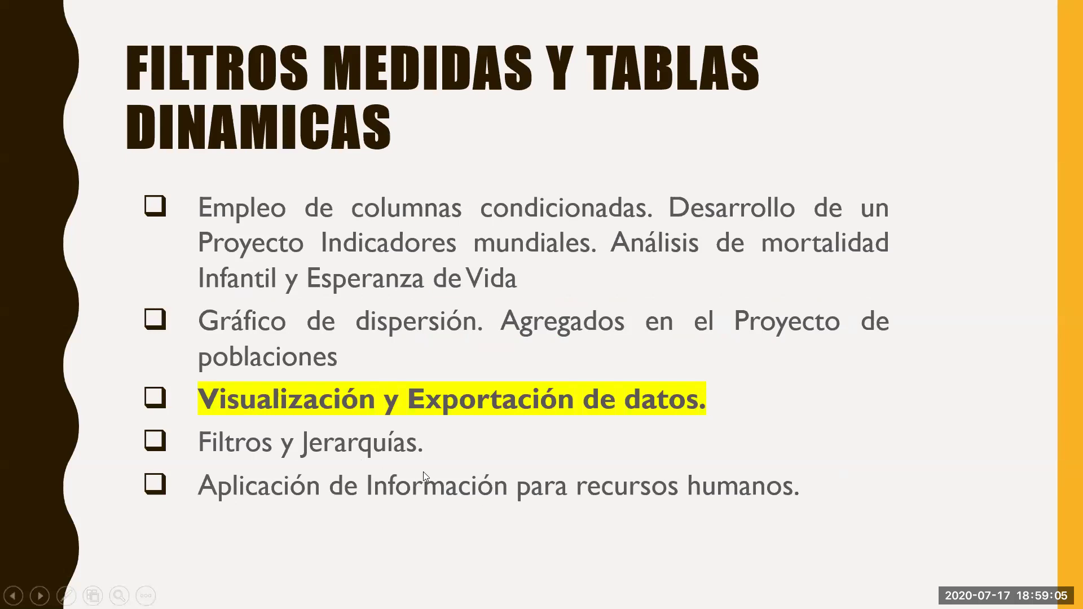
Step: Switch to Power BI Desktop and bring in Paises.csv as a text/CSV source, opening it for transformation in Power Query
key(alt+Tab)
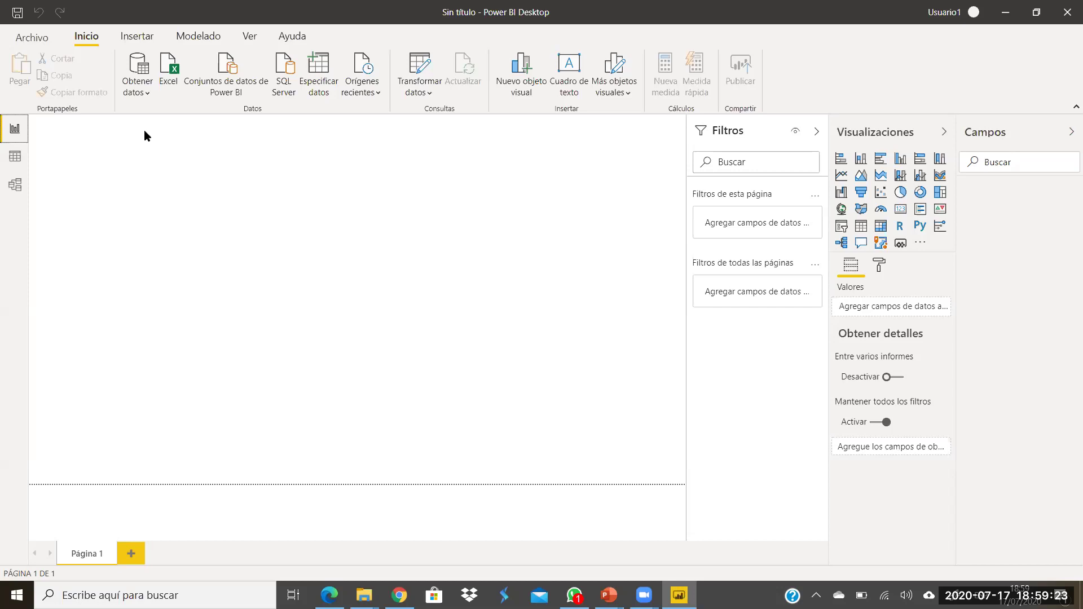
click(142, 94)
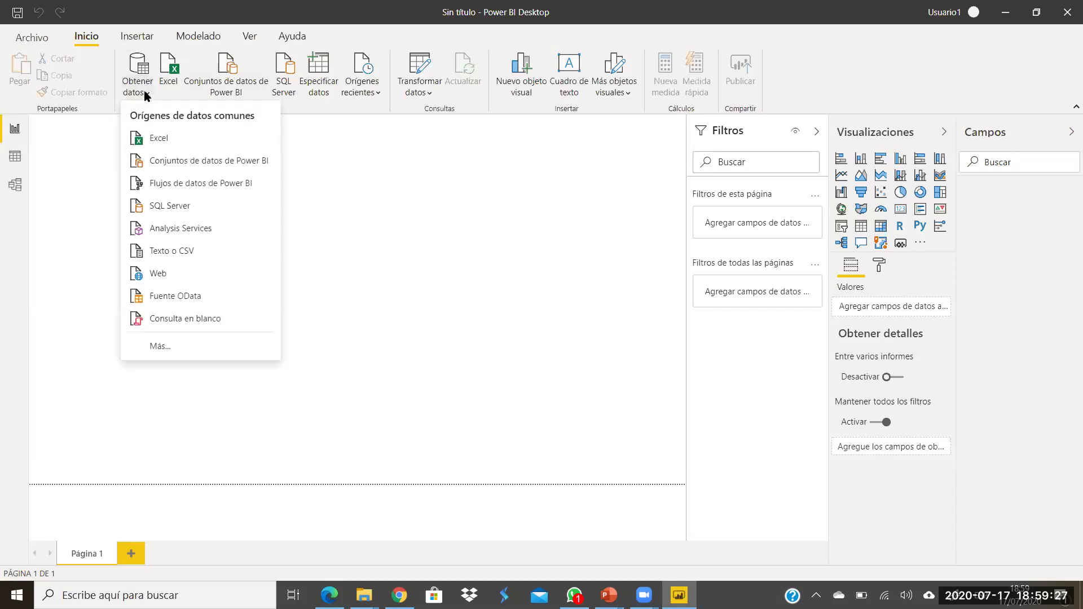
click(189, 257)
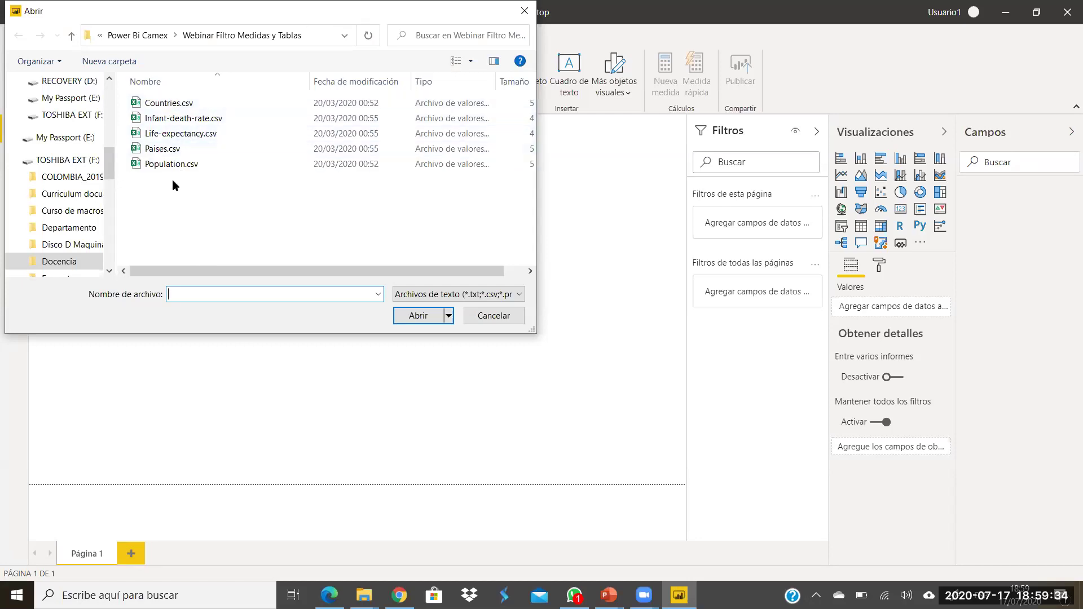
click(169, 149)
click(410, 318)
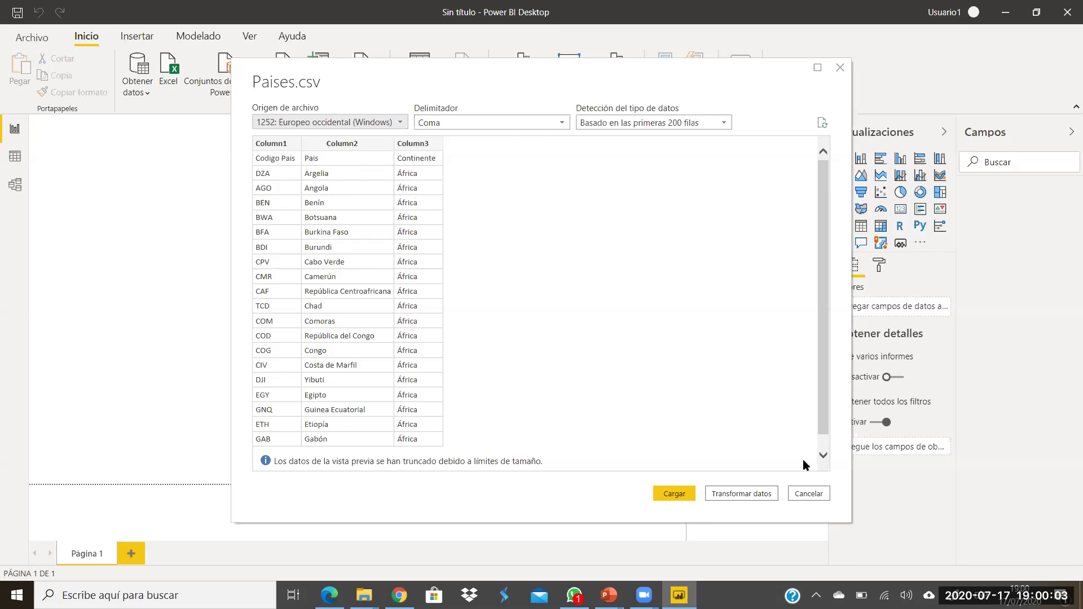
click(751, 491)
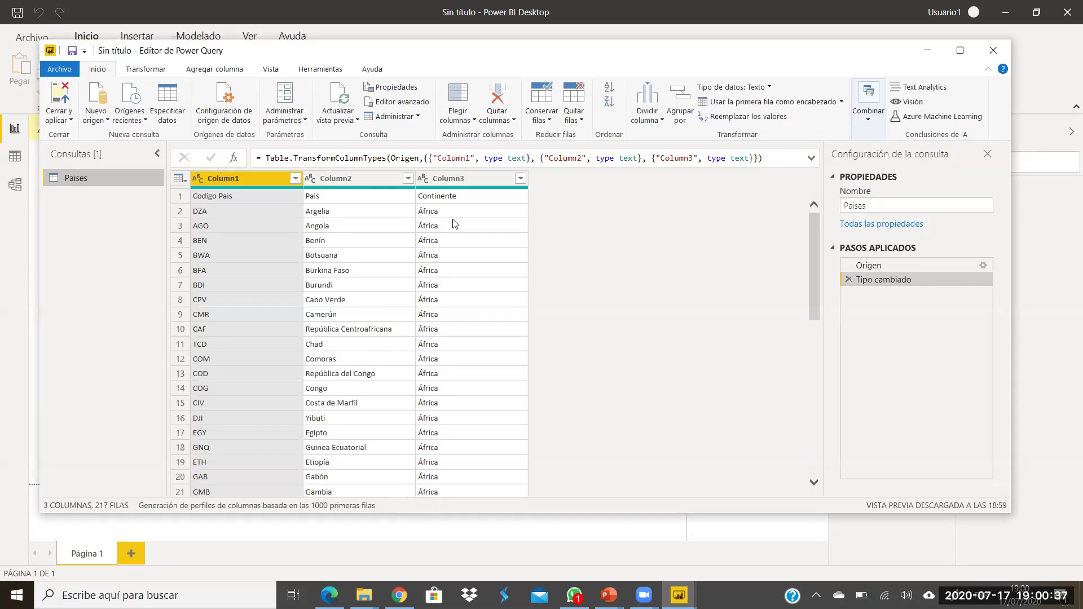
Step: Use the first row of the Paises query as headers, and close and apply the query changes
click(149, 70)
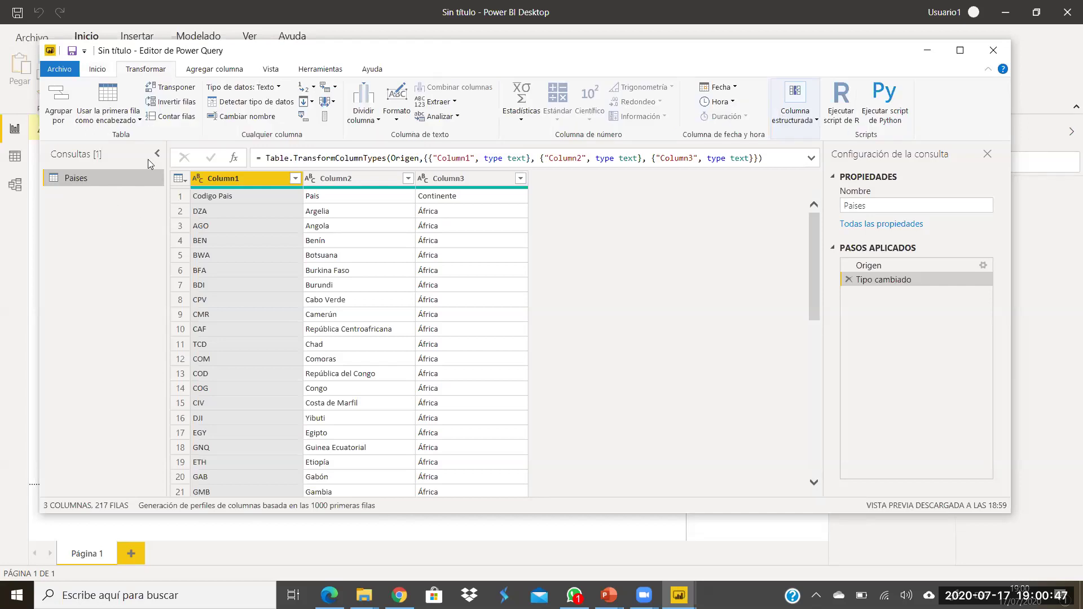
click(117, 97)
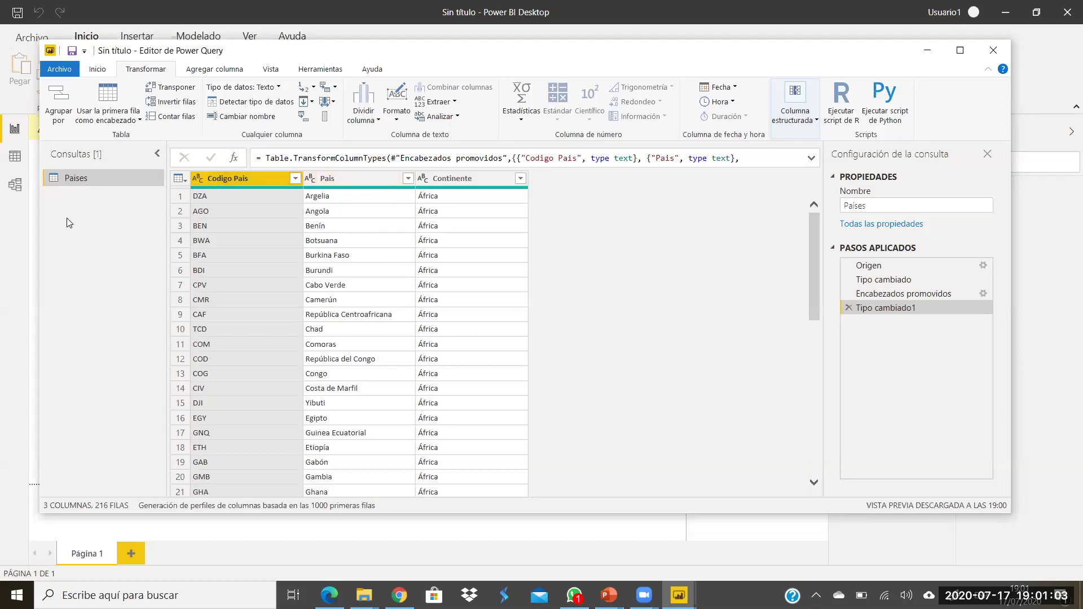
click(98, 71)
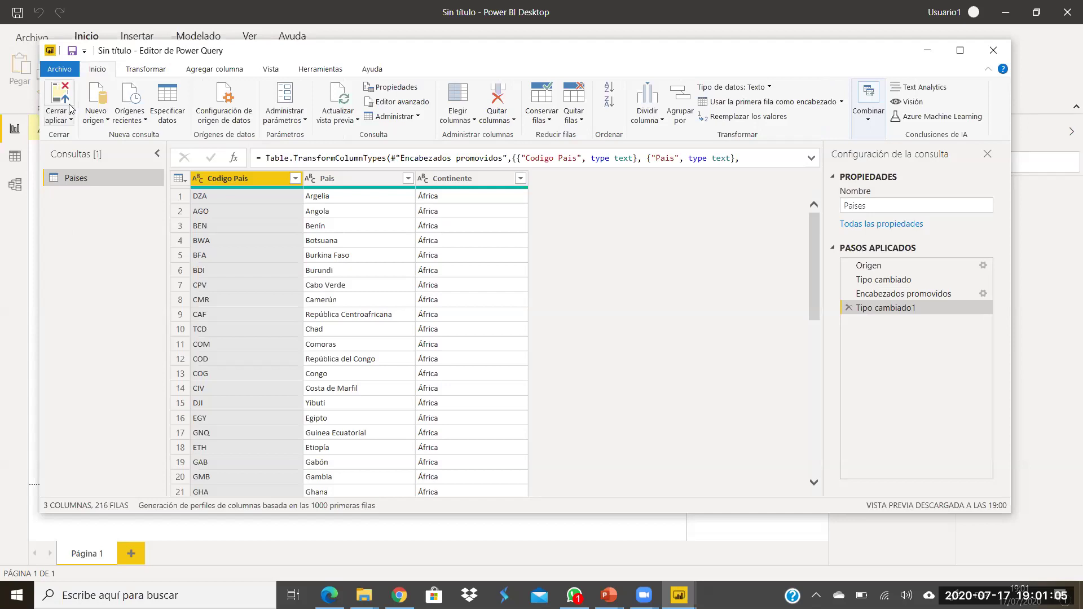
click(62, 96)
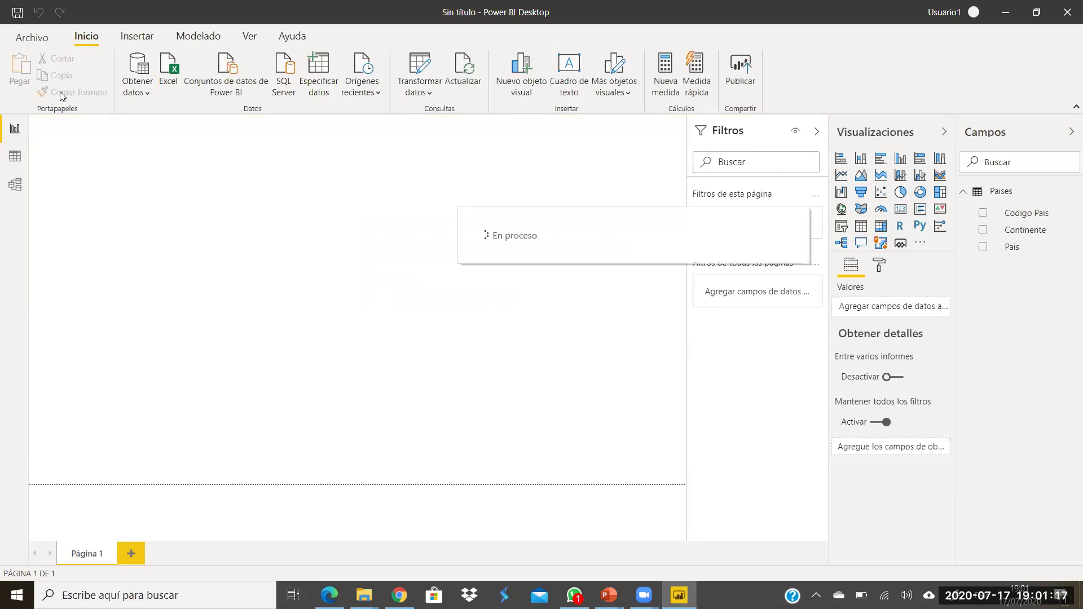
Step: Display the Paises table in the data view and load Population.csv directly as another text/CSV table
click(16, 157)
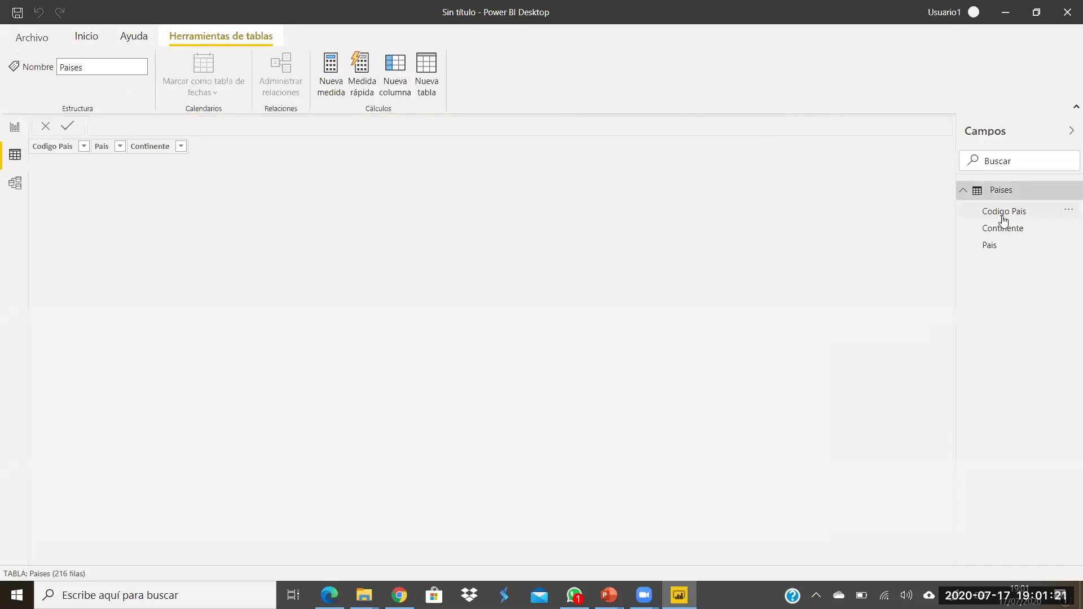
click(1003, 215)
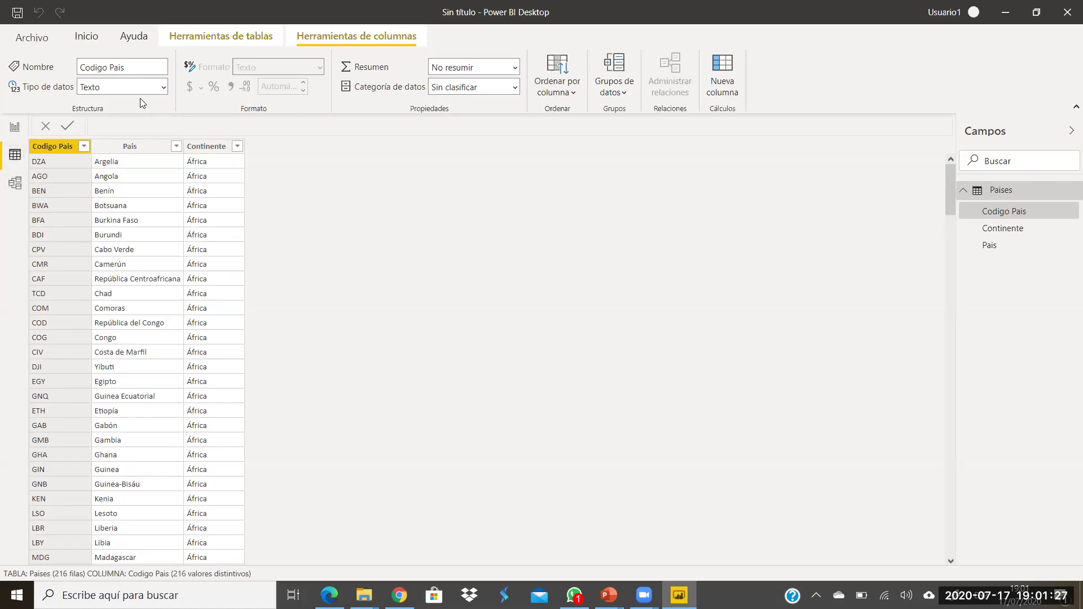
click(86, 35)
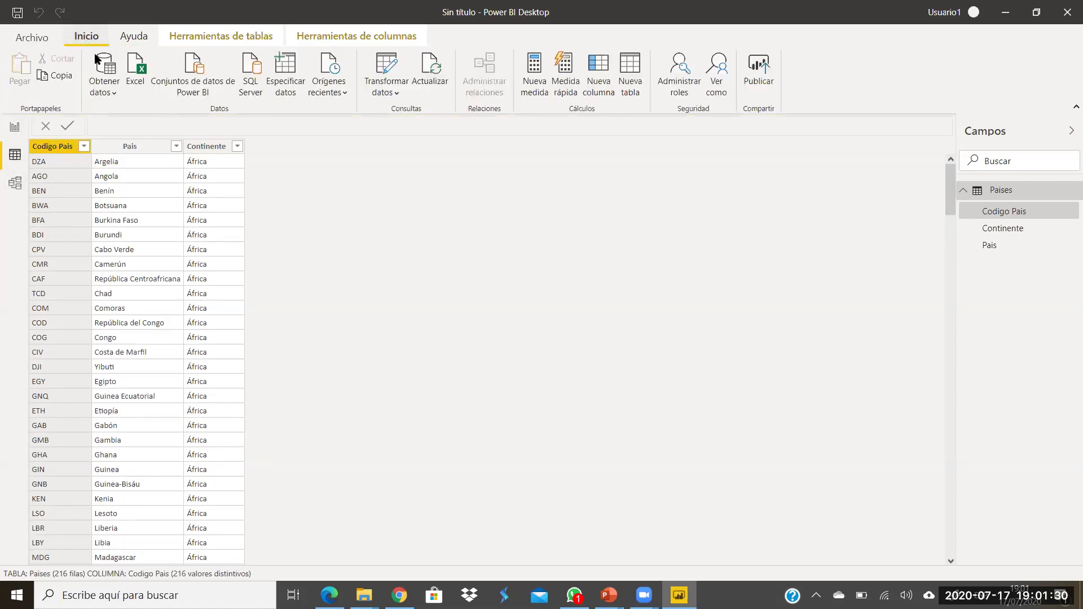
click(114, 94)
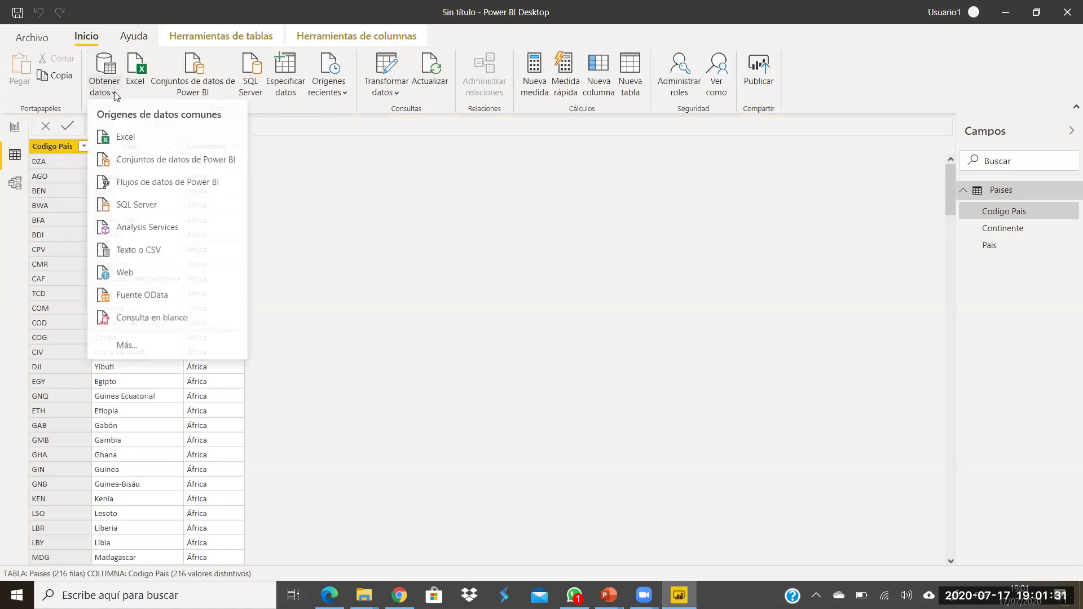
click(139, 251)
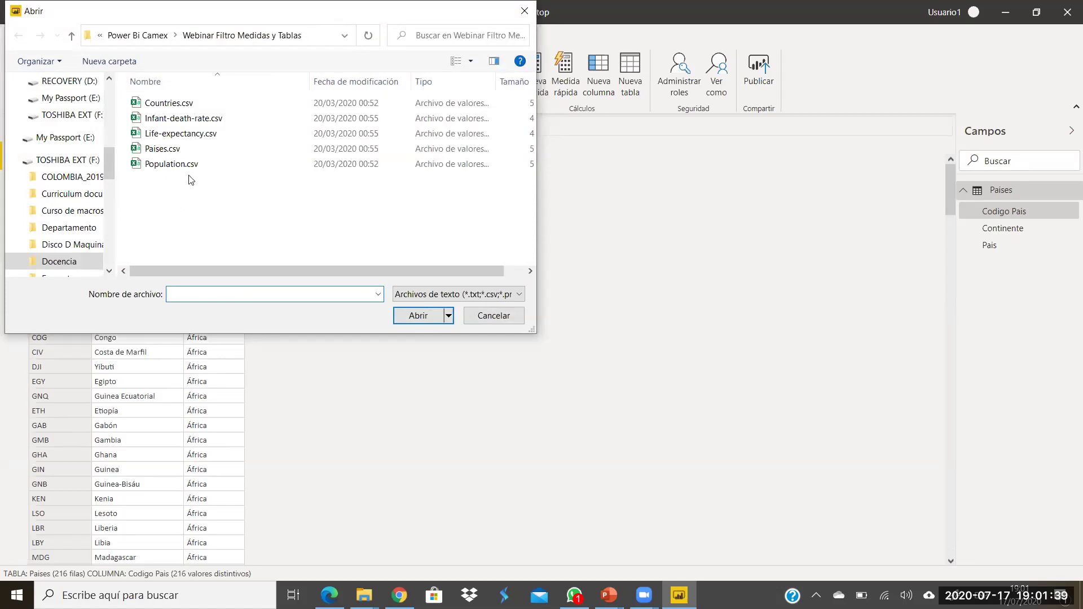
click(168, 167)
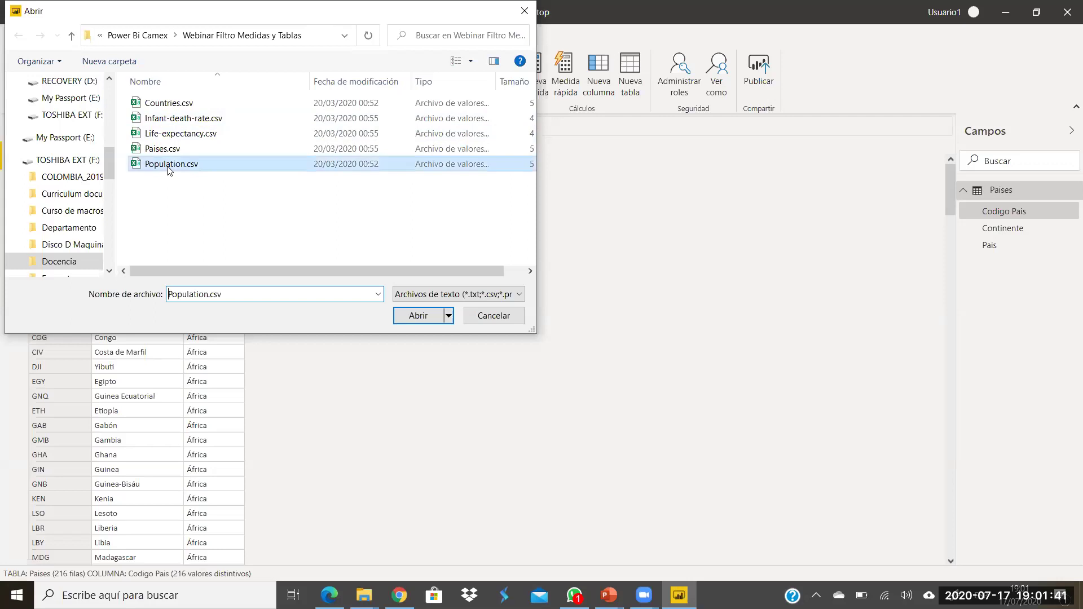
click(430, 324)
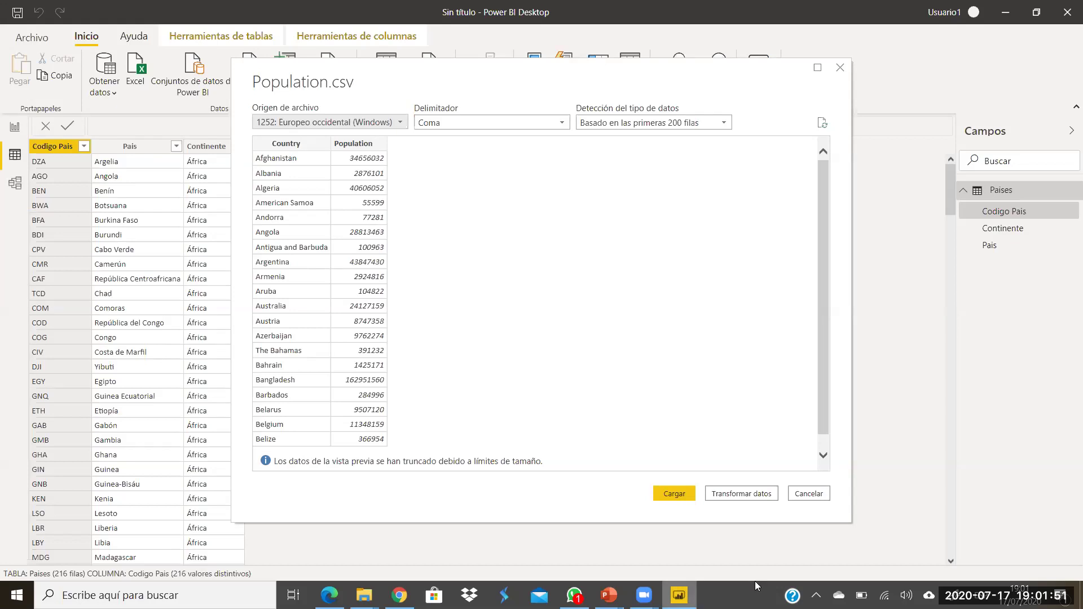
click(675, 494)
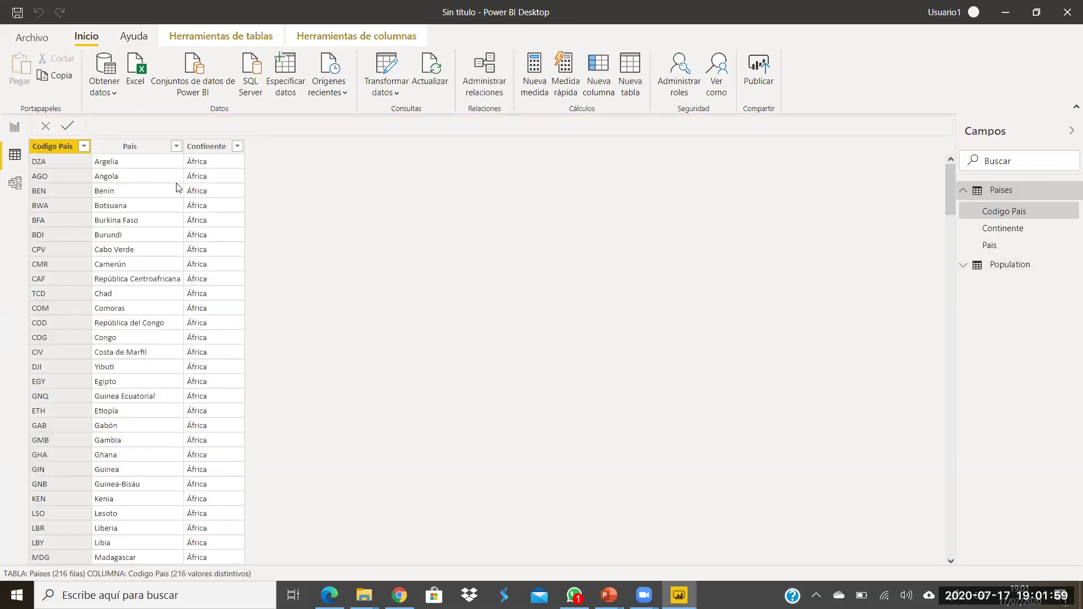
Step: Show the fields of the Population table and rename its Country column to Pais
click(960, 268)
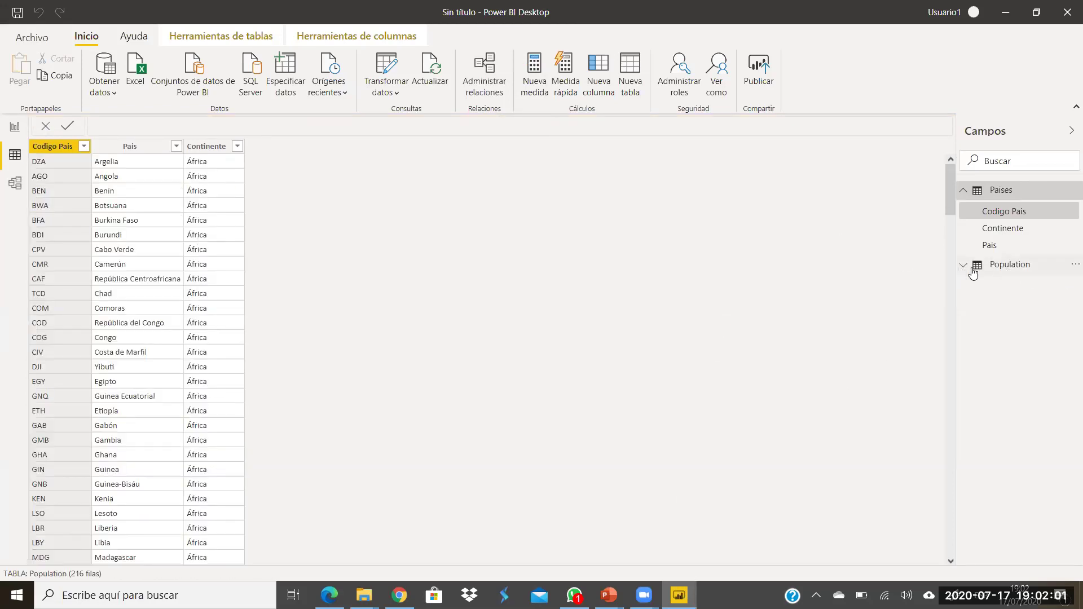
click(964, 269)
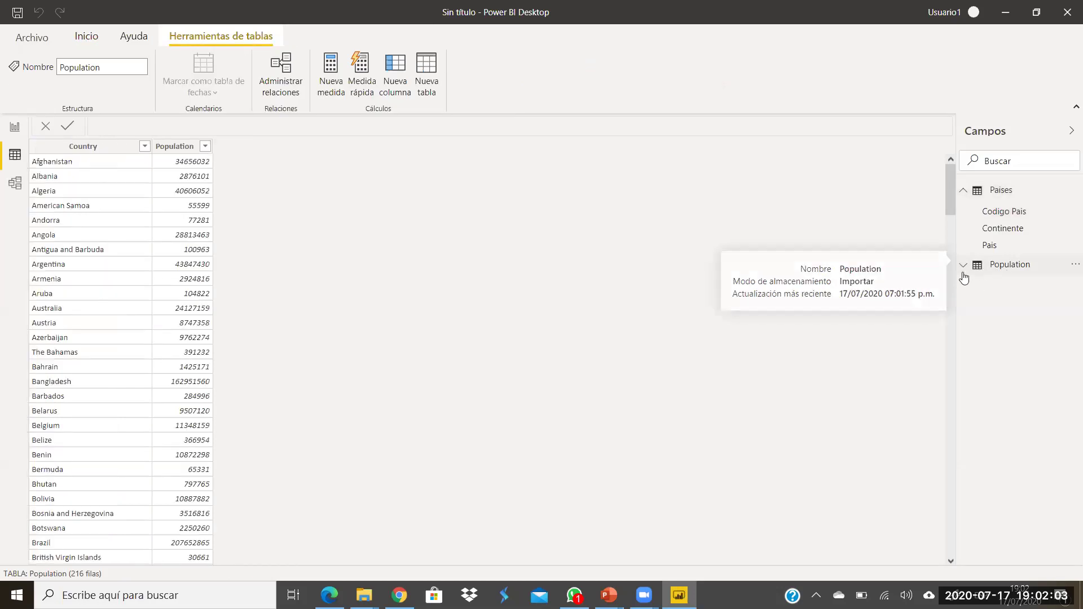
click(964, 269)
click(995, 286)
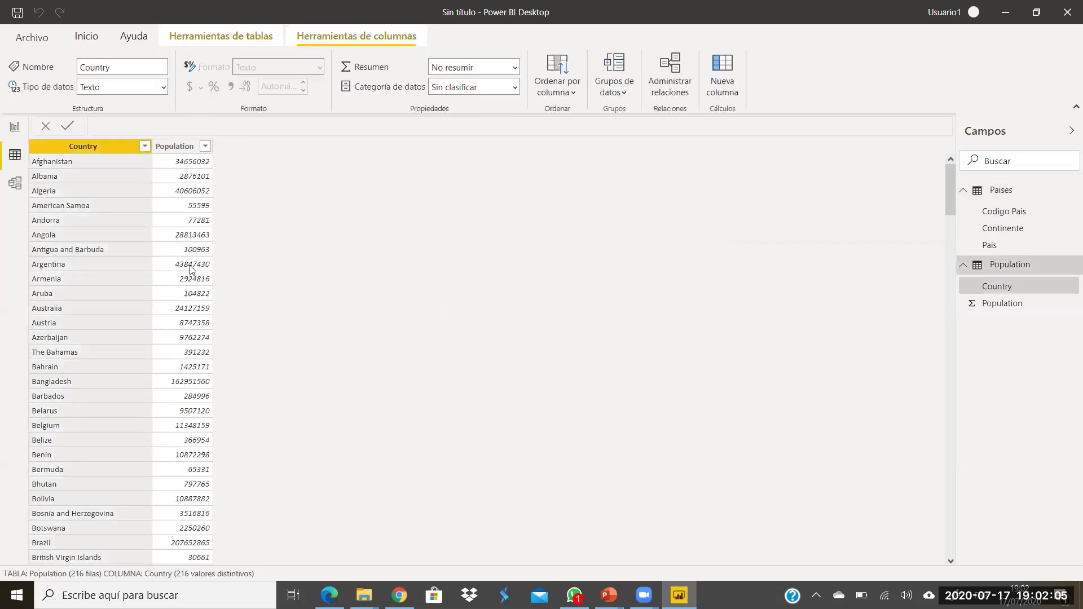
double_click(111, 149)
text(Pais)
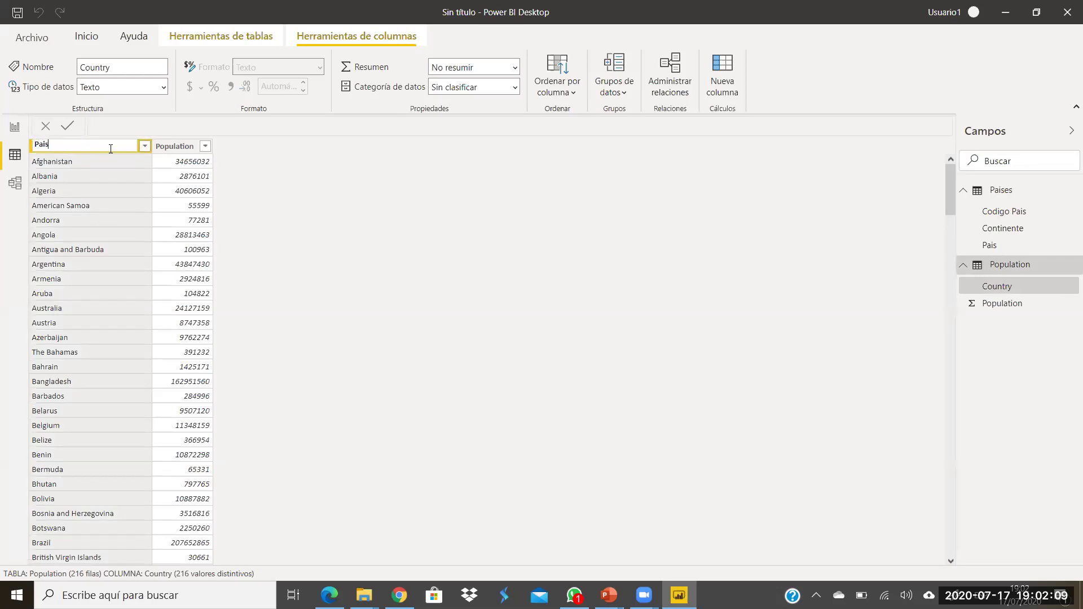
Step: Rename the Population column of the Population table to Poblacion
click(168, 147)
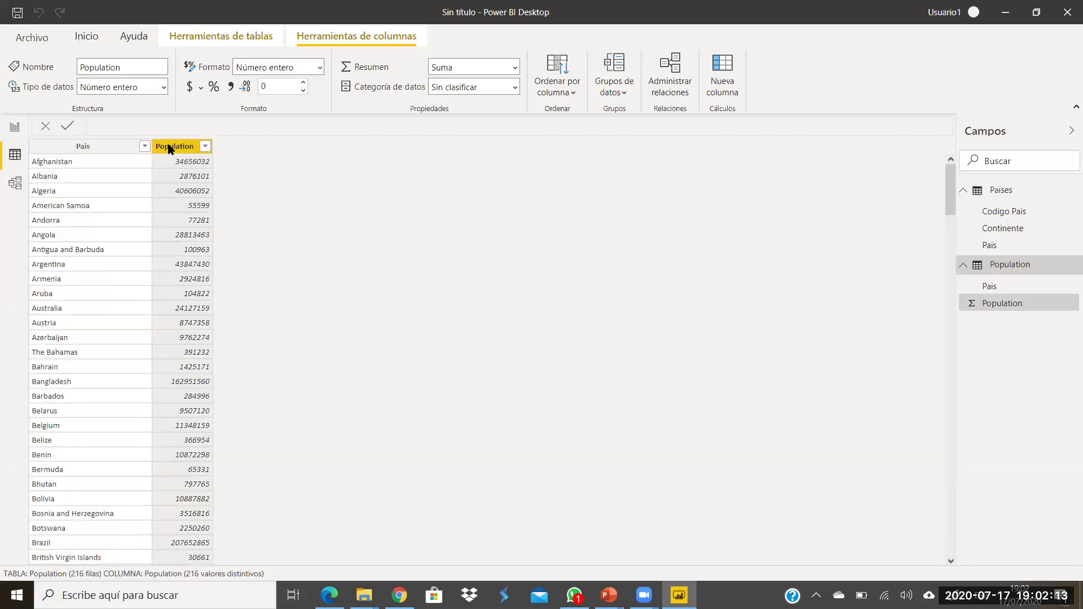
double_click(169, 148)
text(Poblacion)
key(Return)
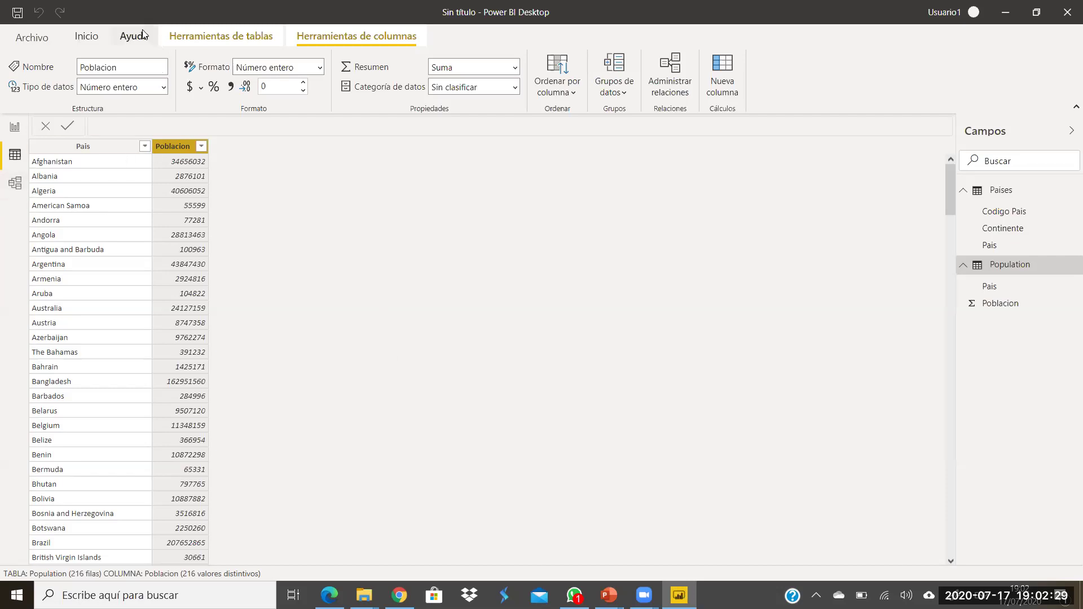
Step: Load Infant-death-rate.csv directly into the model as a text/CSV source
click(85, 36)
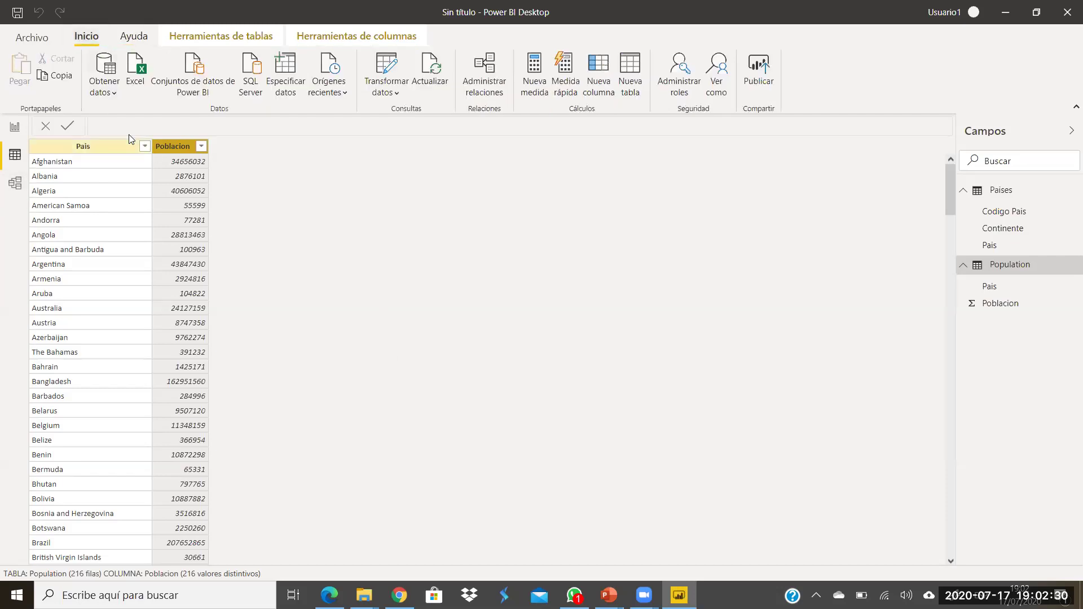
click(115, 96)
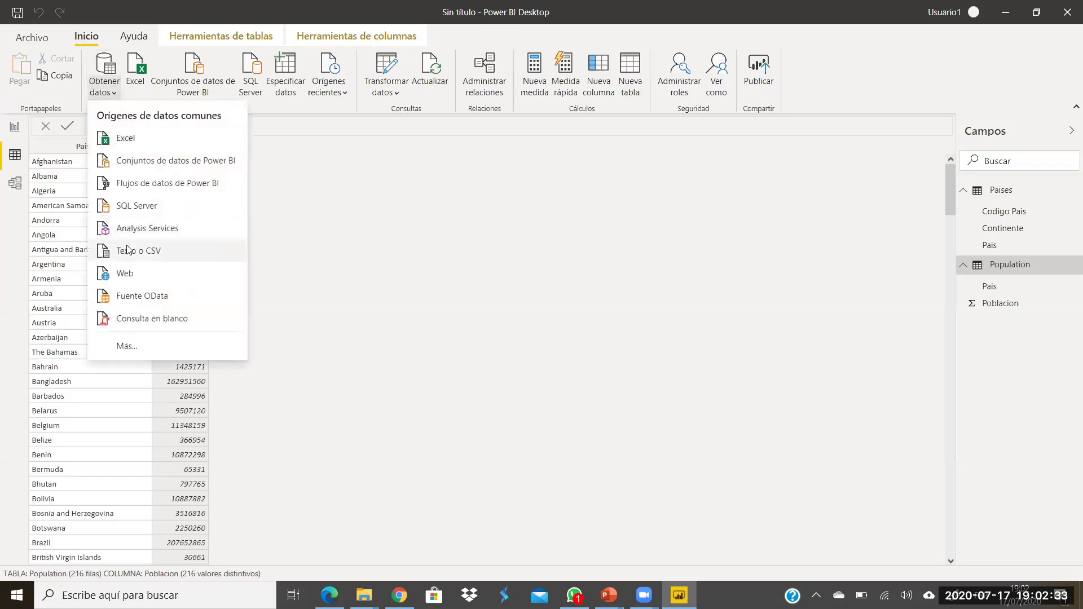
click(128, 248)
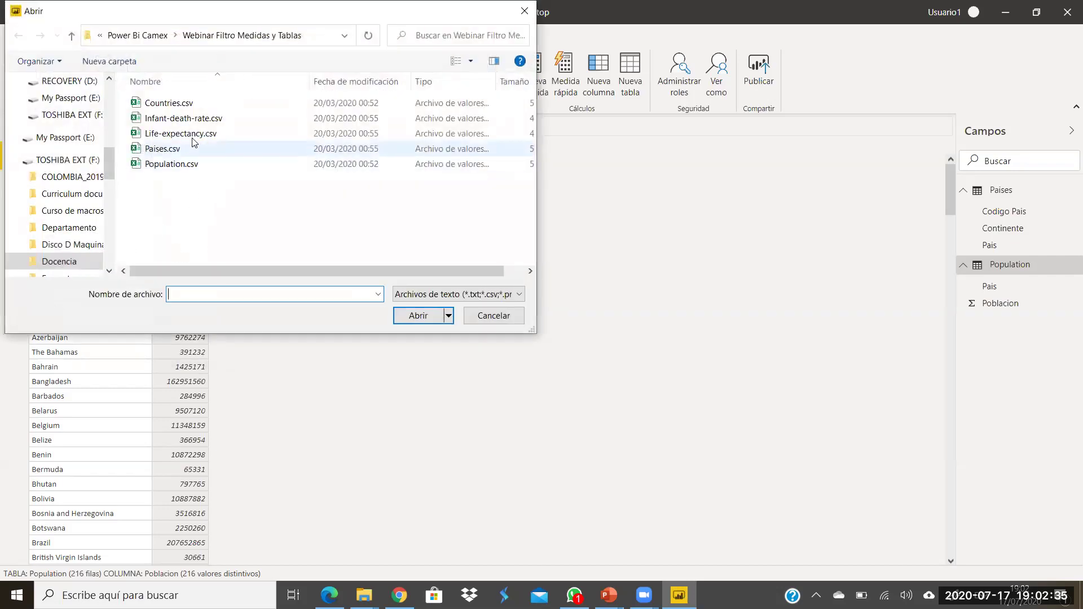
click(192, 120)
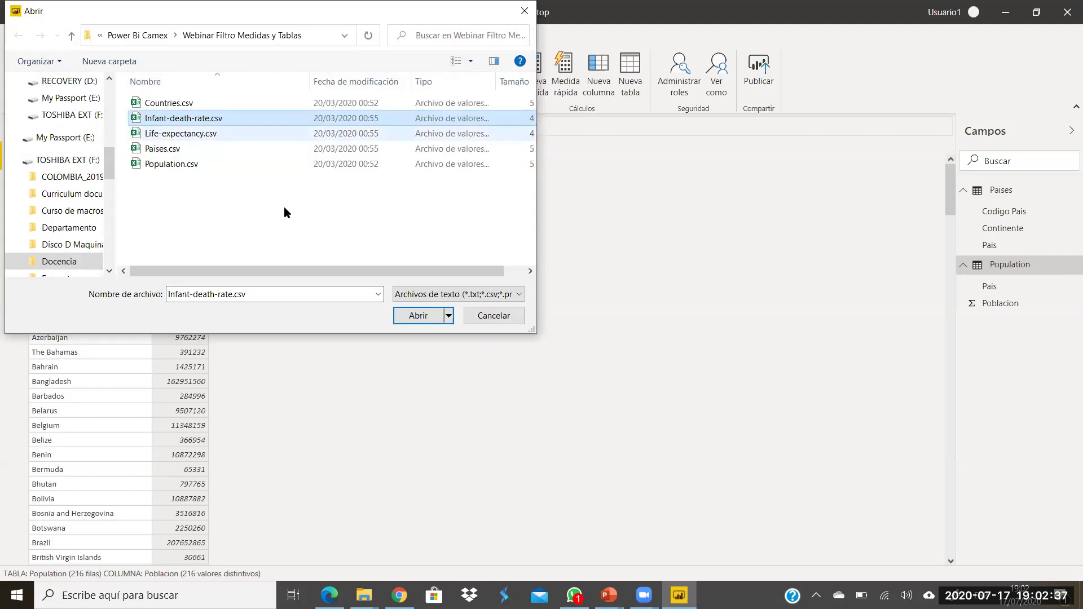
click(419, 316)
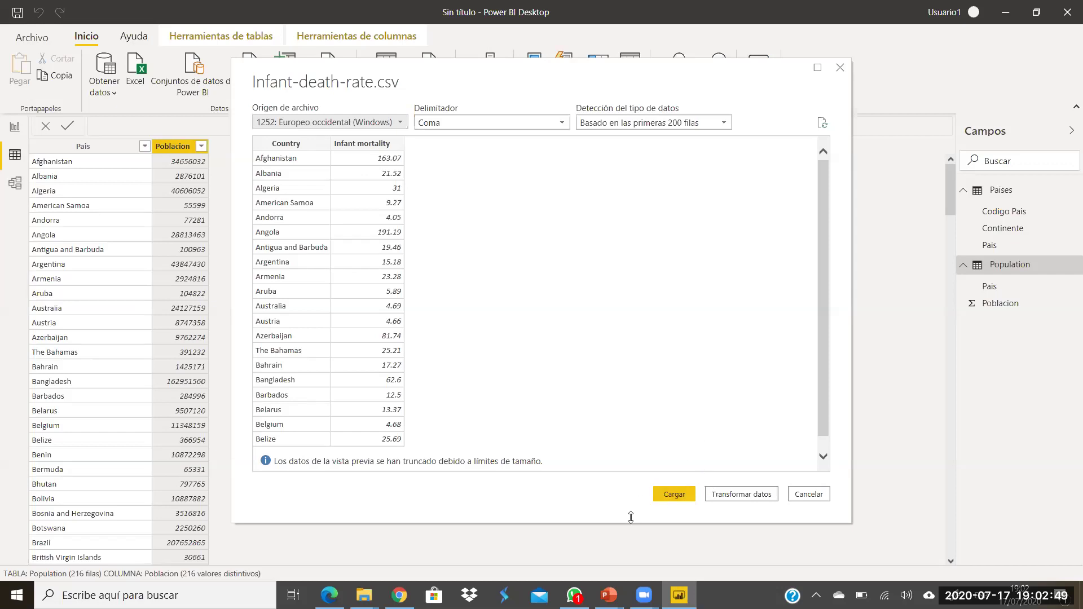
click(675, 496)
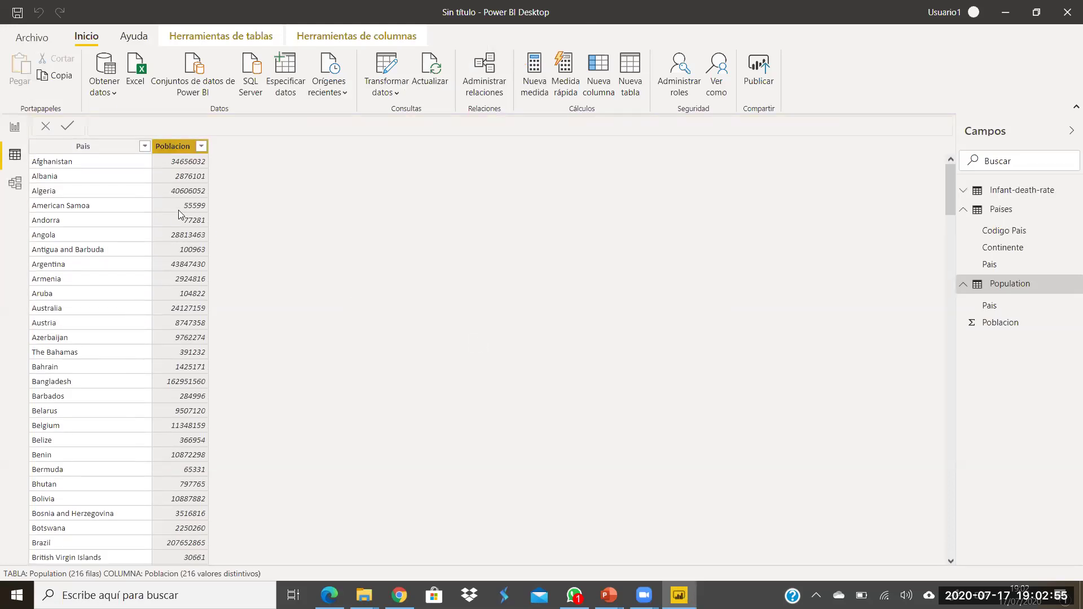
Step: Display the Infant-death-rate table and rename its Country column to Pais
click(988, 193)
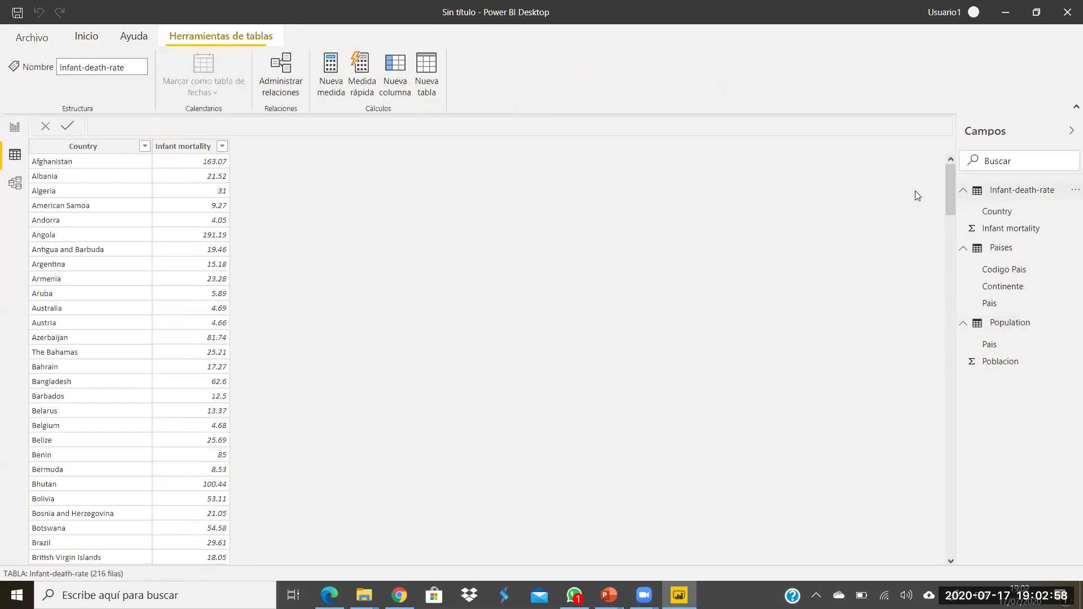
double_click(104, 146)
text(P)
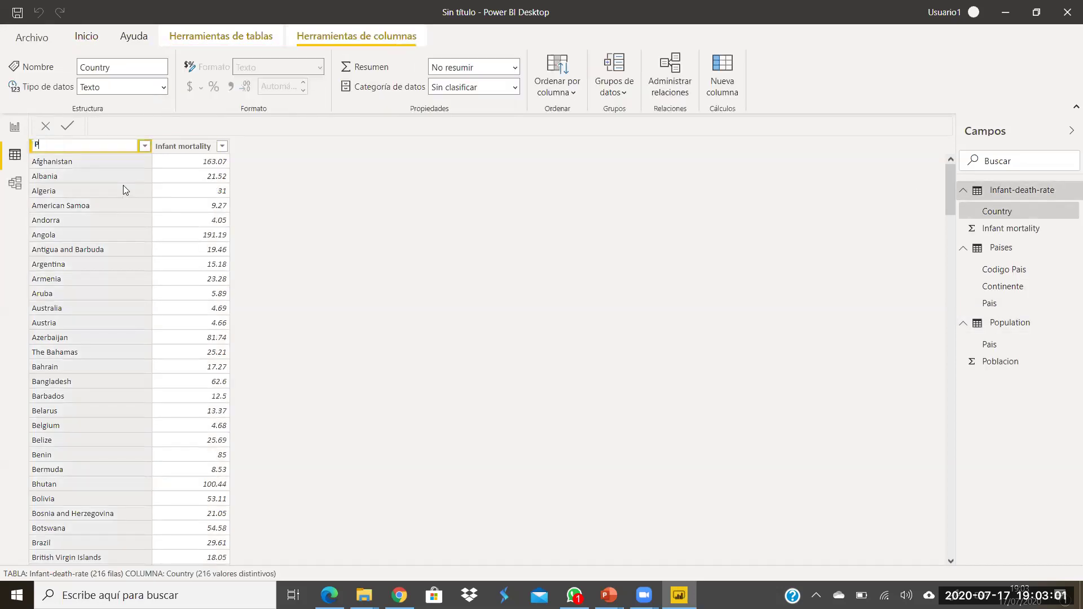
text(ais)
Step: Rename the Infant mortality column of the Infant-death-rate table to Mortalidad Infantil
click(180, 146)
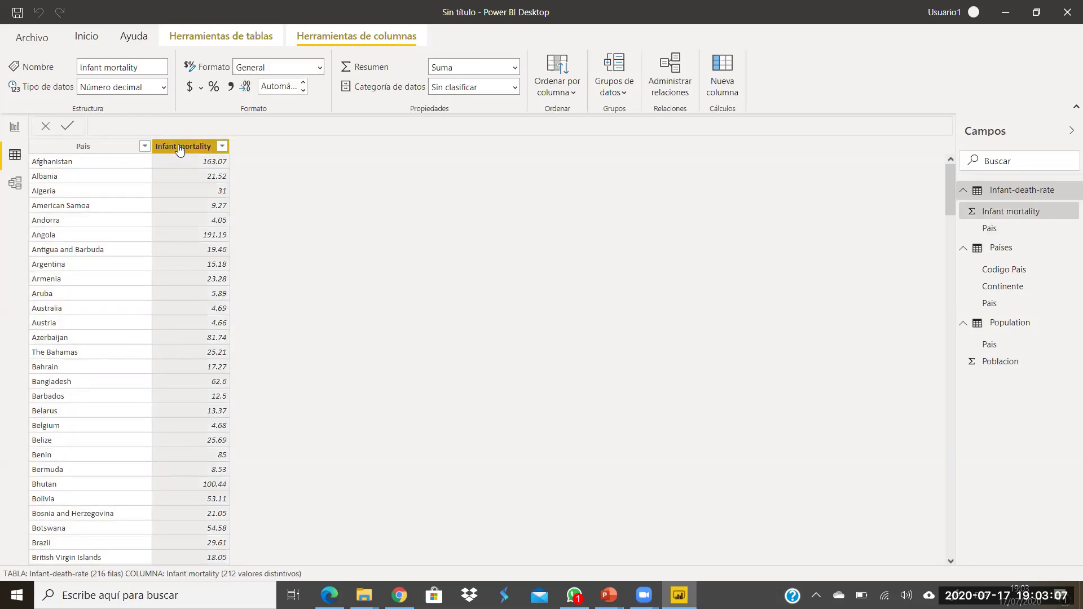
double_click(180, 148)
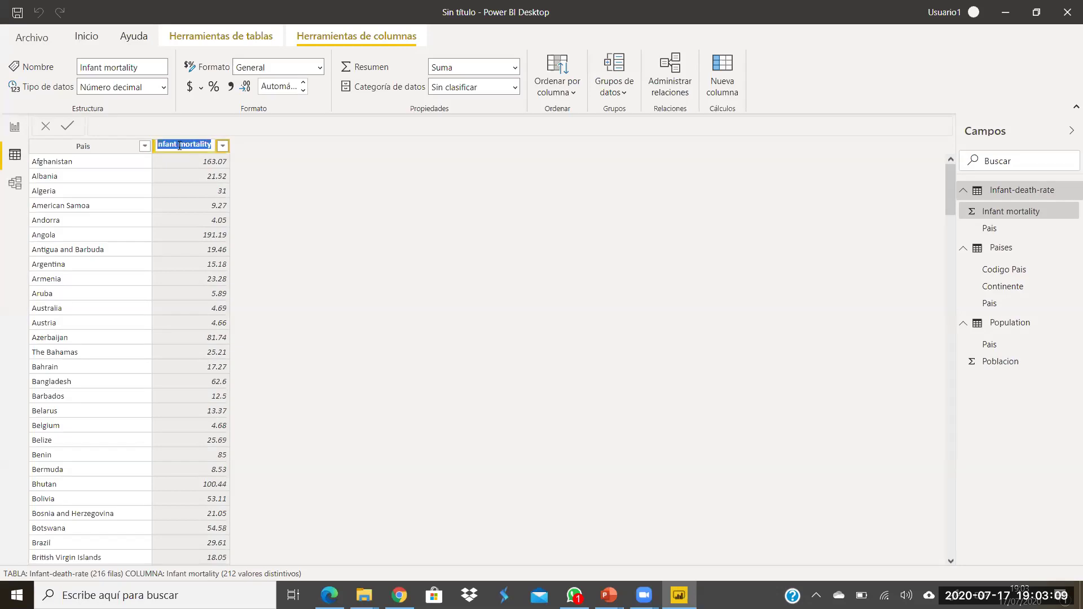
text(Morta)
text(lidad)
text( In)
text(fantil)
click(287, 184)
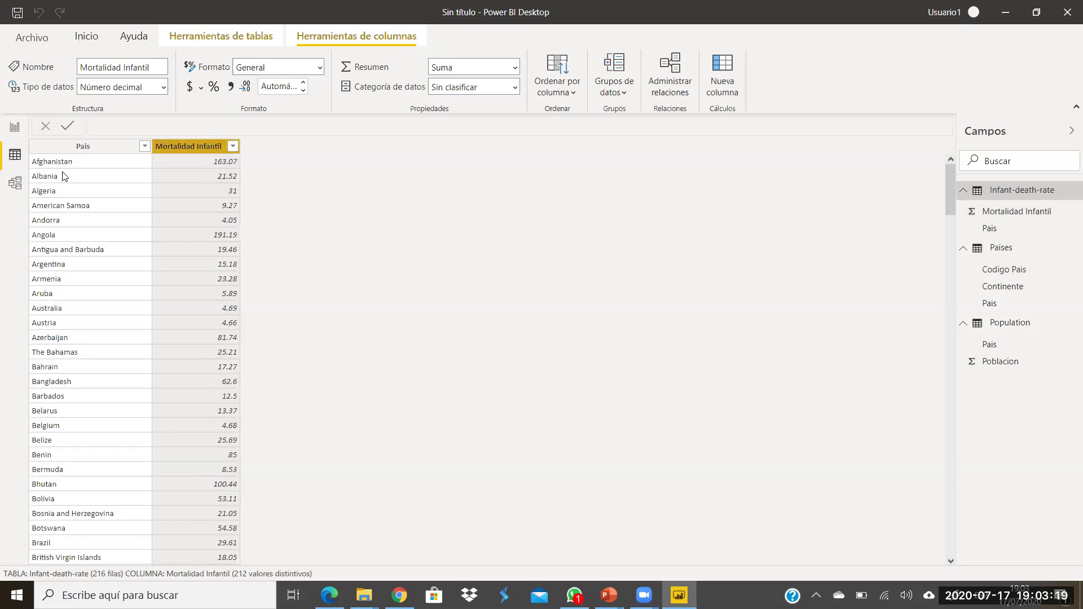
Step: Load Life-expectancy.csv directly into the model as a text/CSV source
click(87, 38)
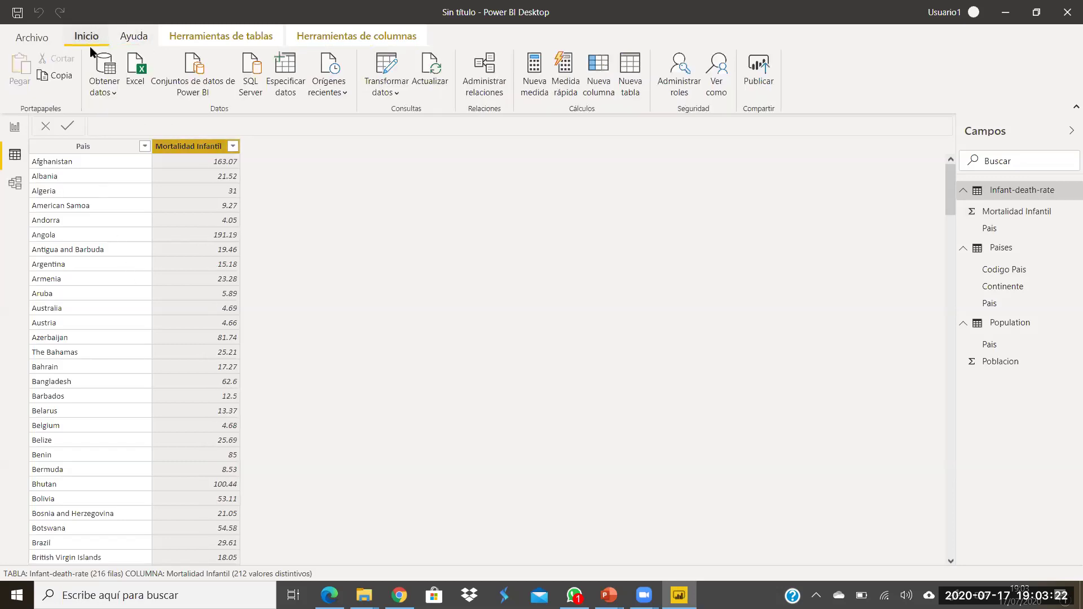
click(117, 93)
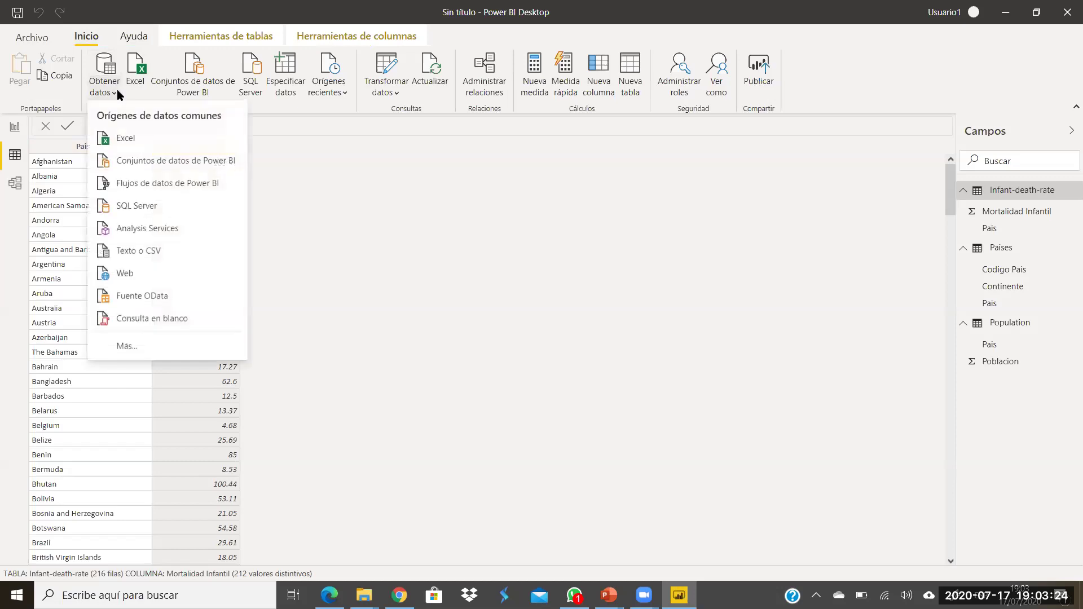
click(148, 249)
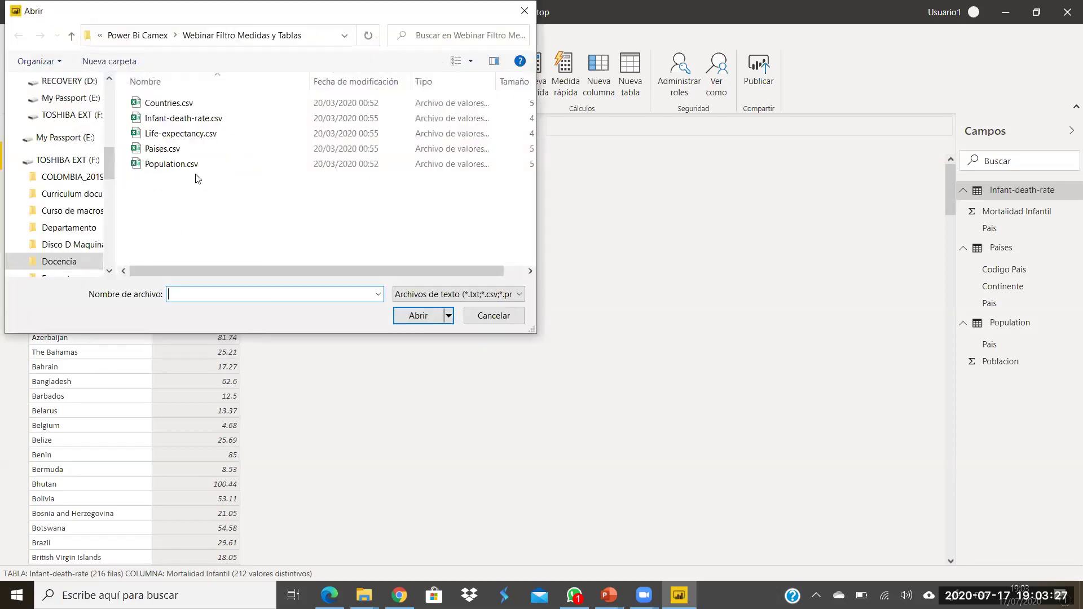
click(265, 134)
click(418, 315)
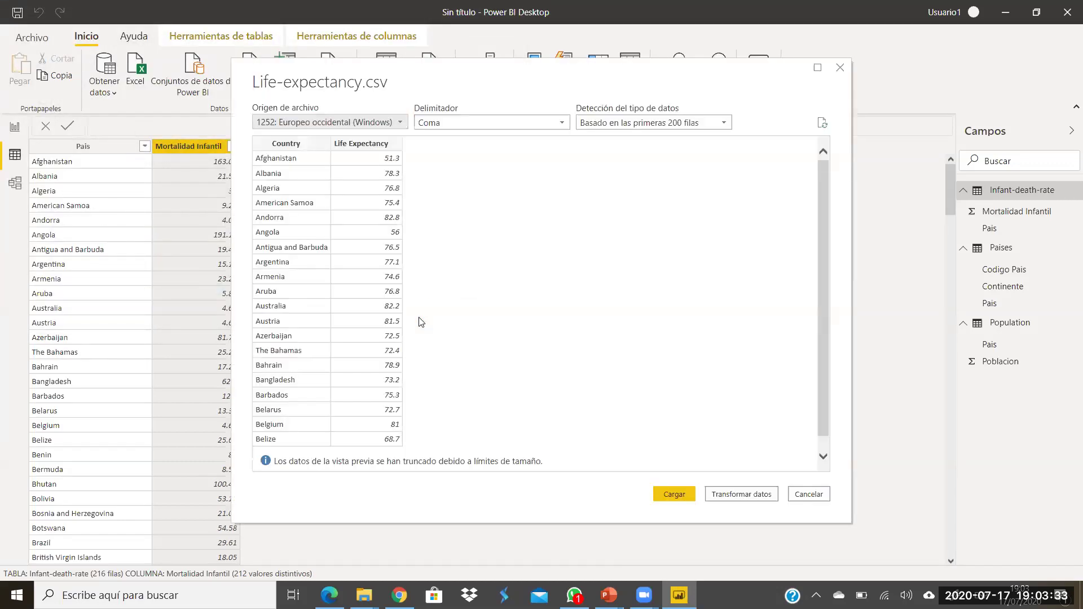
click(682, 496)
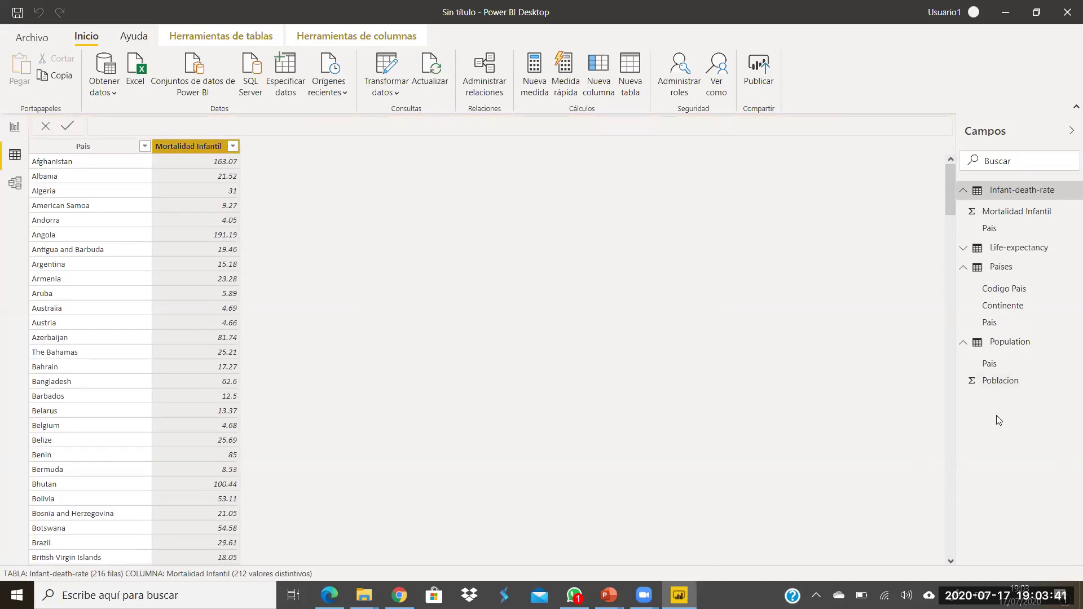
Step: Display the Life-expectancy table and rename its Country column to Pais
click(1001, 251)
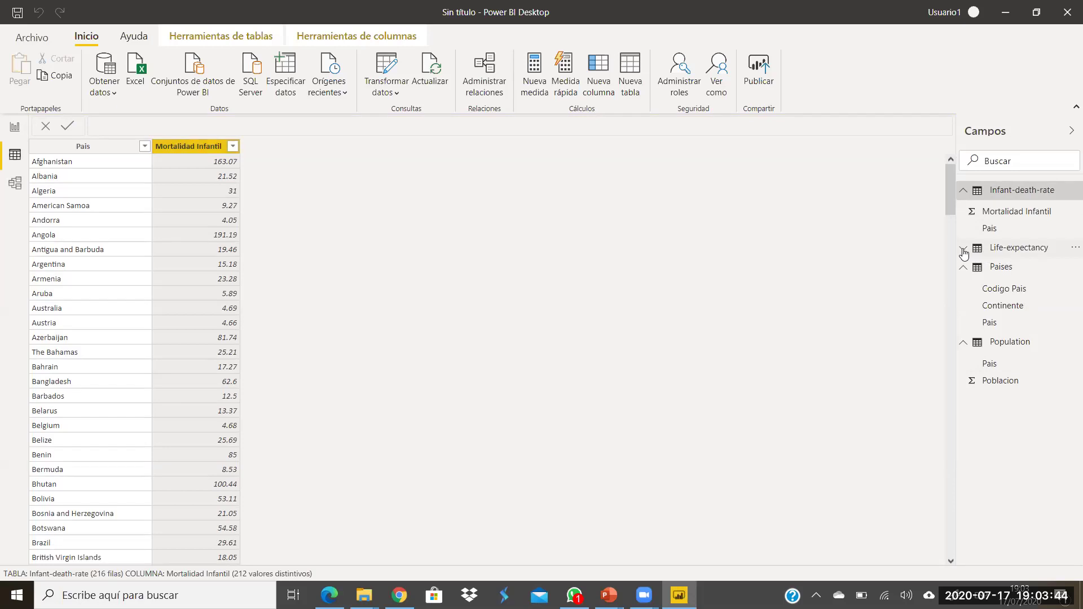
click(1001, 251)
double_click(96, 148)
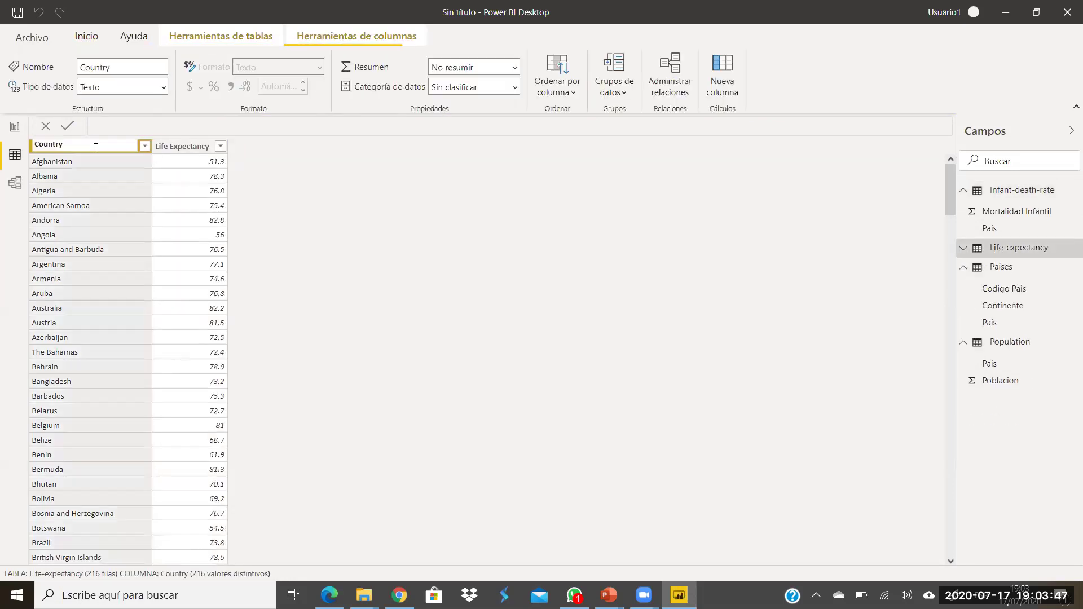
text(Pais)
Step: Rename the Life Expectancy column of the Life-expectancy table to Expectativa Vida
click(172, 148)
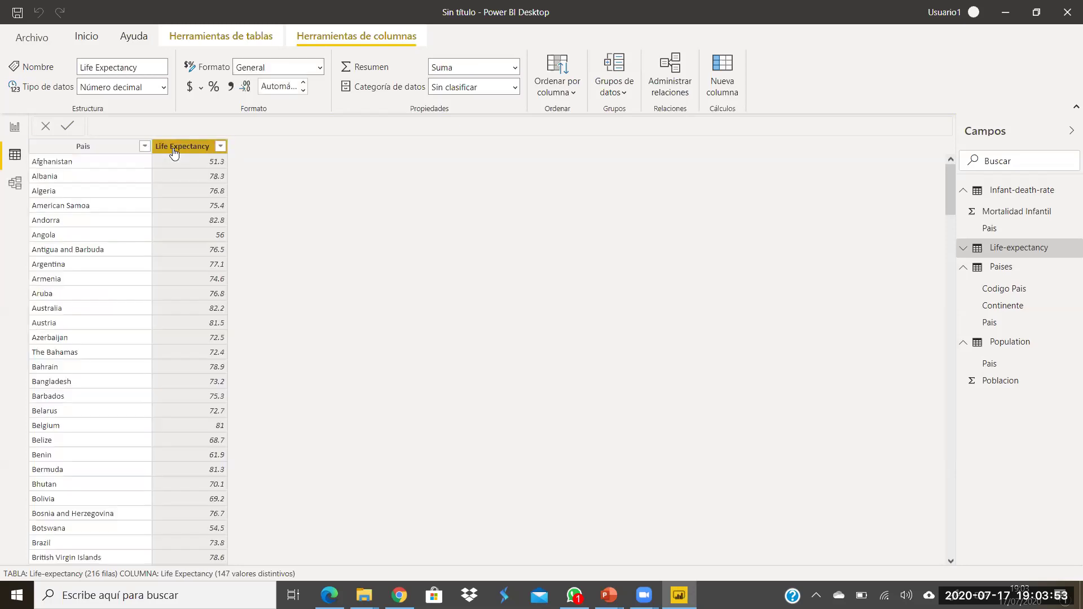
double_click(174, 150)
text(E)
text(xpectativa )
text(Vida)
key(Return)
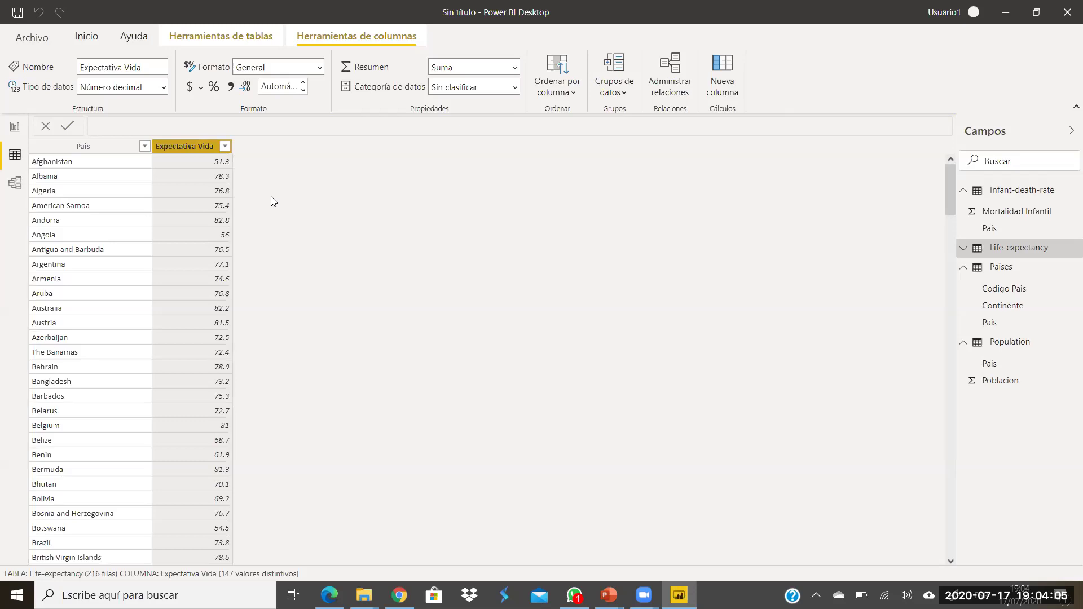
Step: In the model diagram, rearrange the Paises and Population tables and relate them through their Pais columns
click(16, 129)
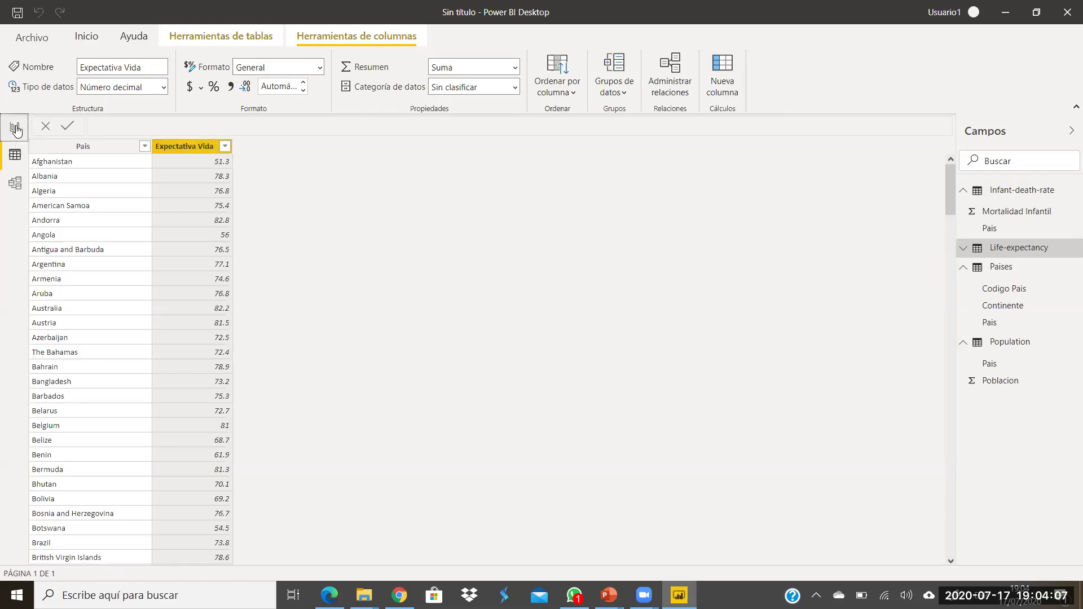
click(15, 184)
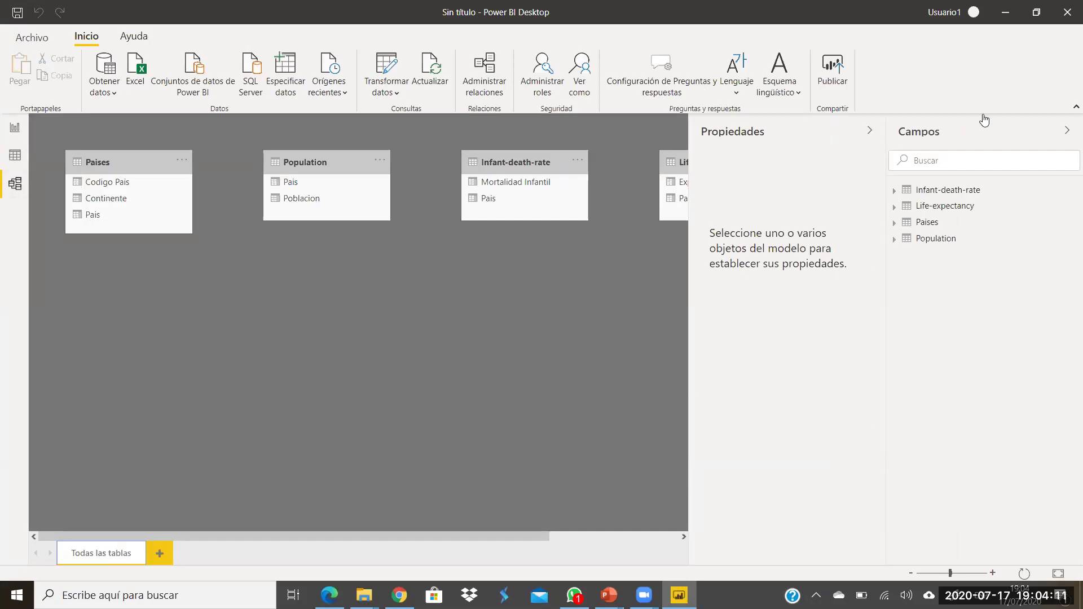
click(869, 131)
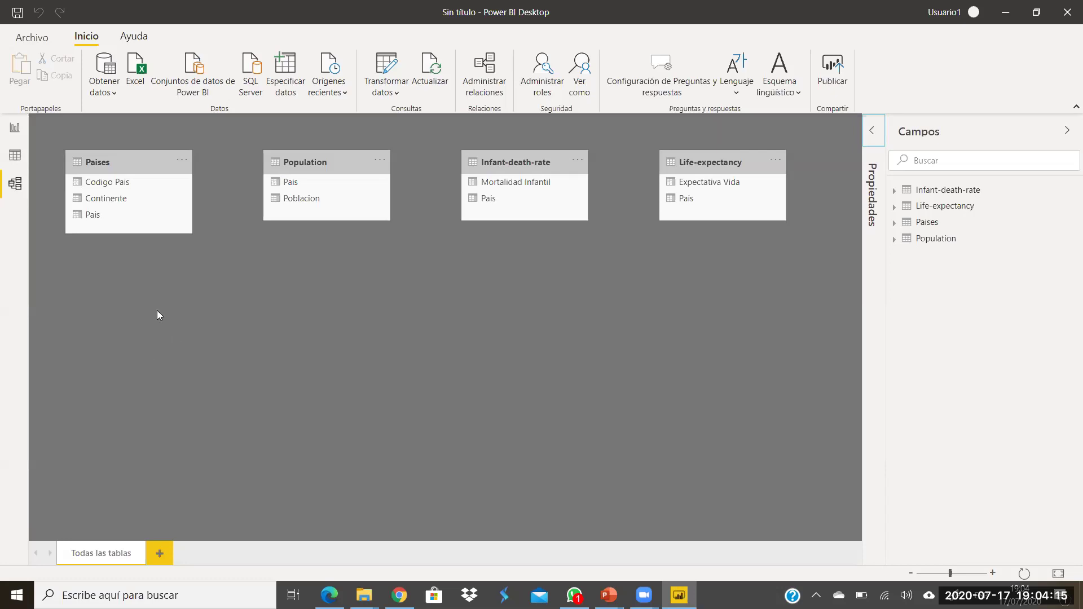
drag(128, 166, 386, 289)
drag(318, 160, 347, 343)
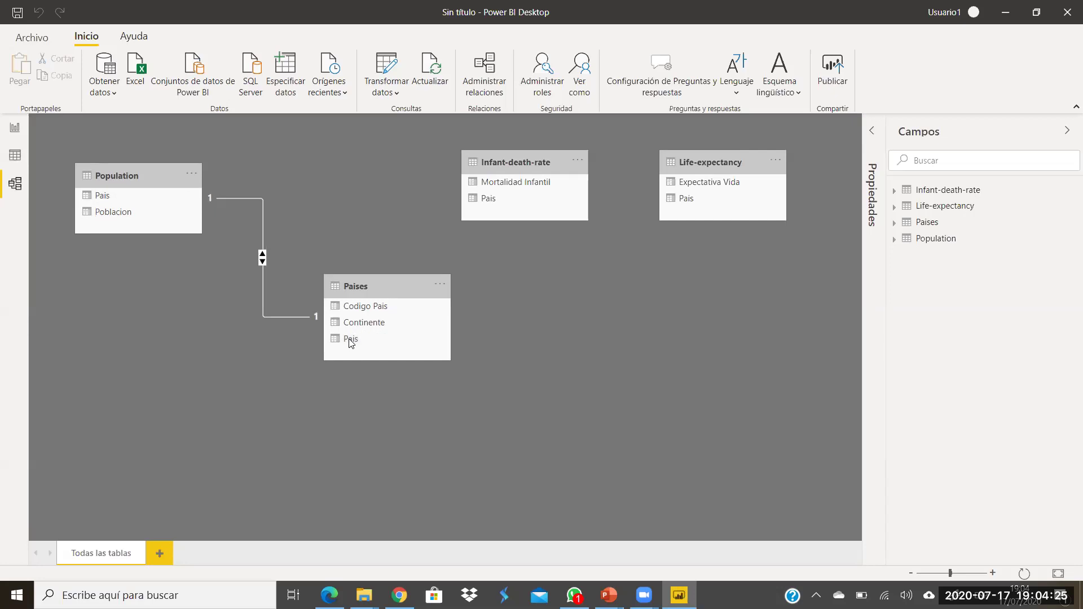
Step: Relate Infant-death-rate and Life-expectancy to Paises through their Pais columns, arranging the tables around Paises
drag(484, 160, 350, 138)
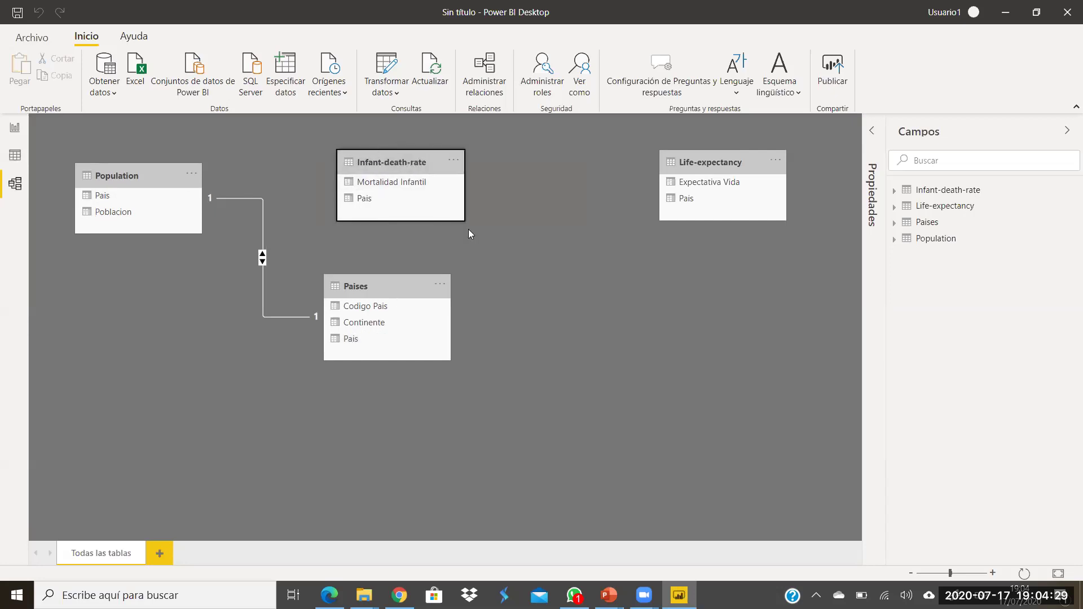
drag(361, 203, 345, 338)
drag(731, 160, 735, 297)
drag(677, 337, 347, 339)
click(551, 321)
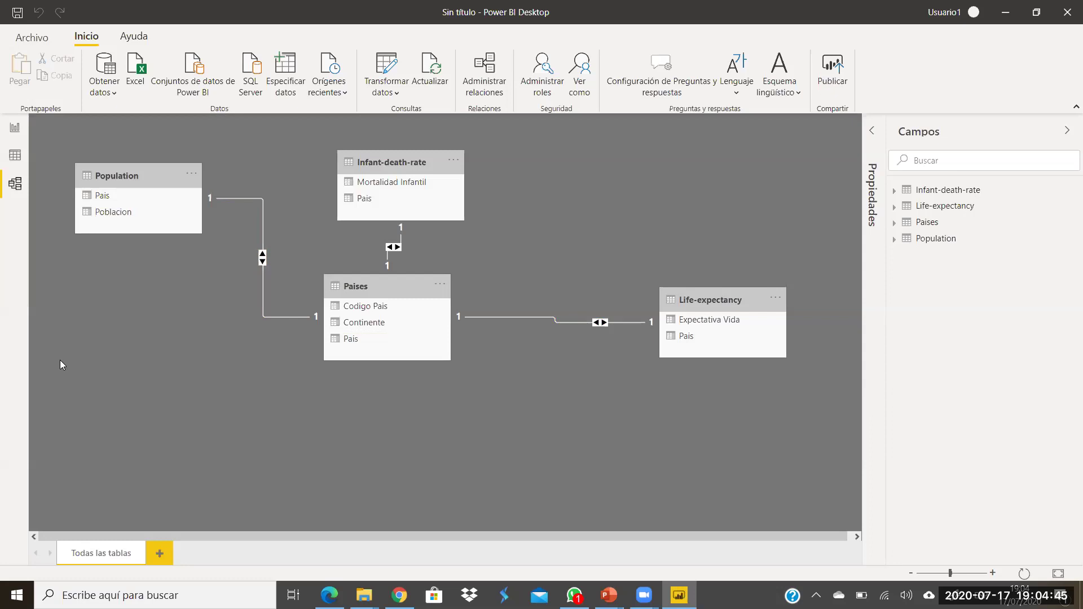
drag(384, 286, 409, 354)
click(565, 184)
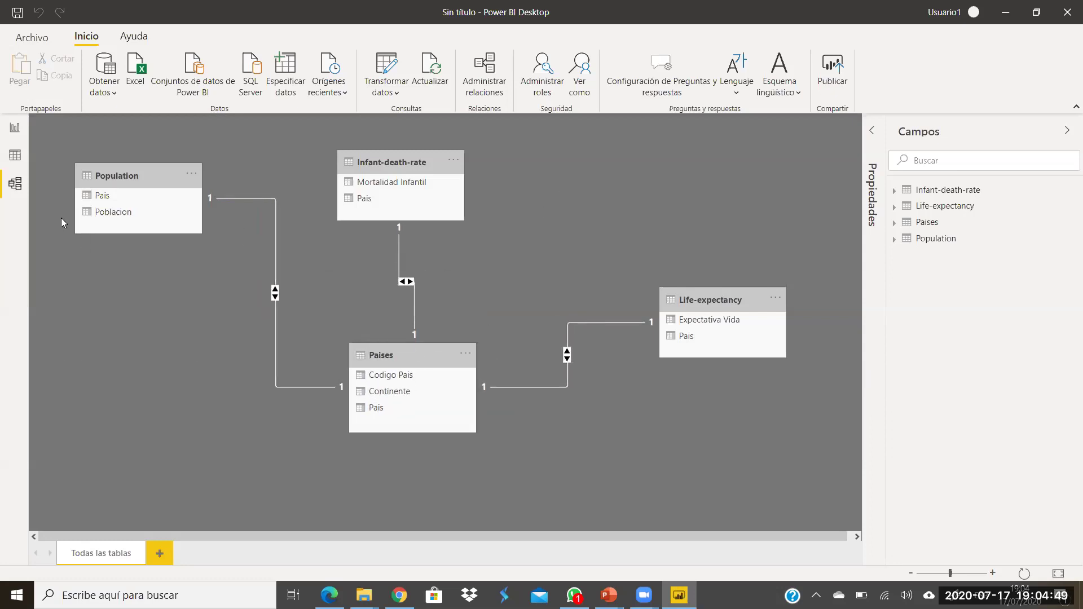
Step: Open the Power Query editor from the data view and display the Population query
click(16, 129)
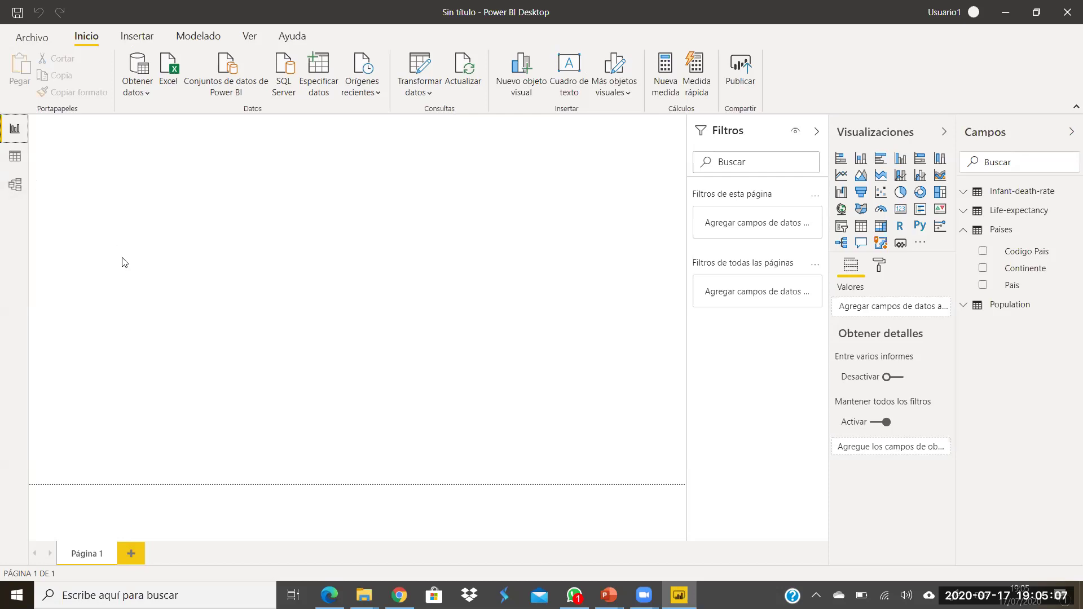
click(15, 160)
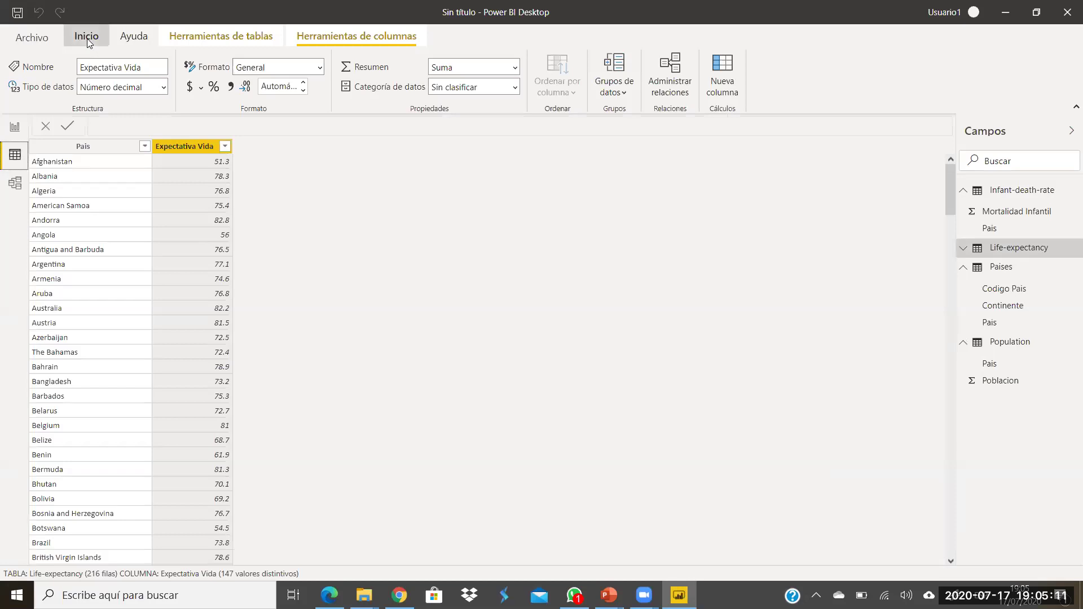
click(379, 70)
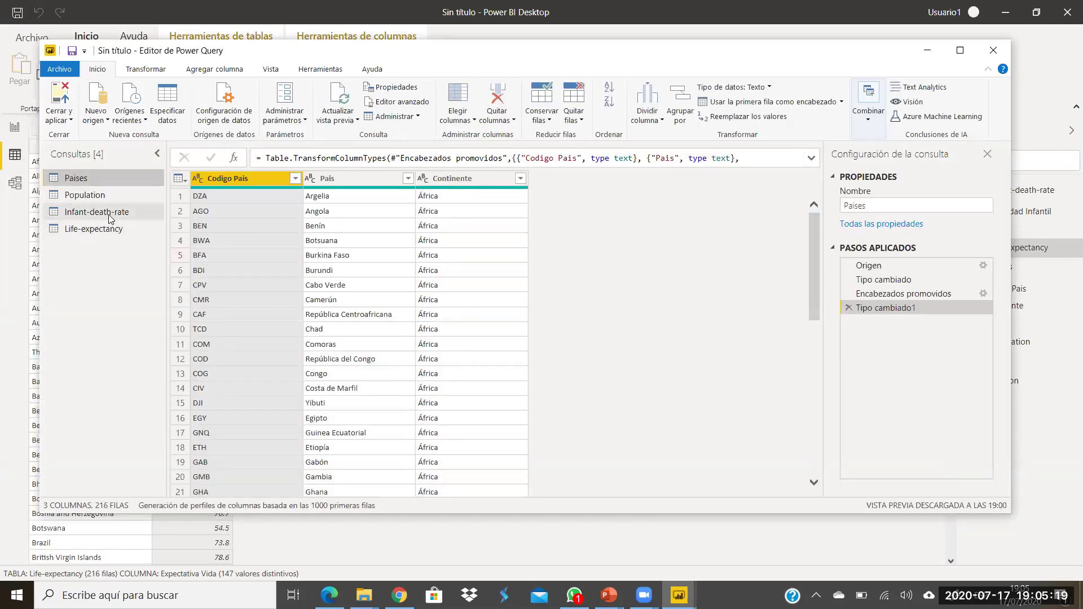
click(97, 197)
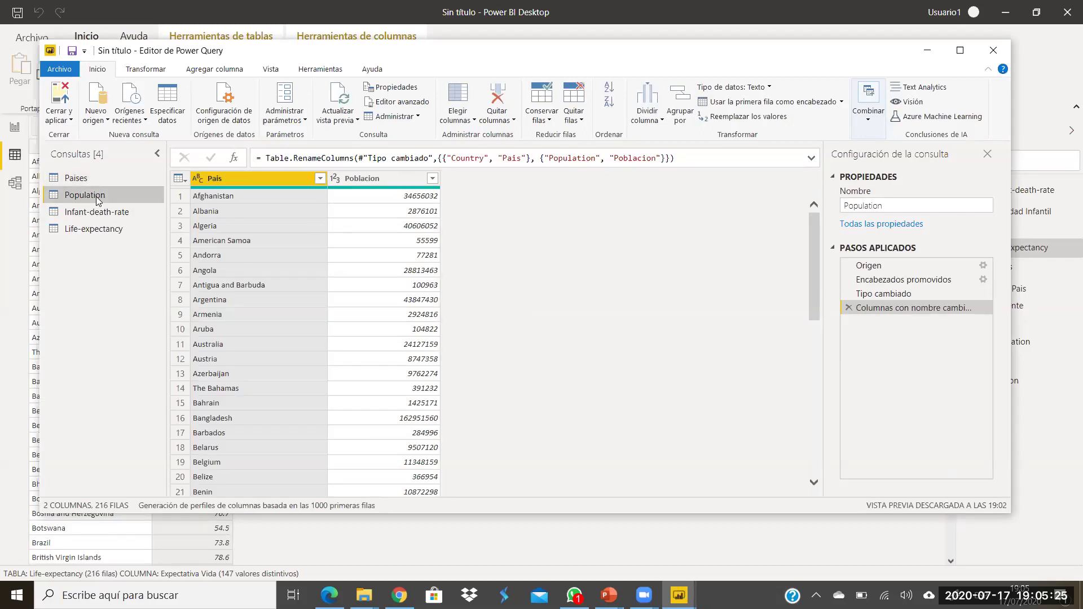
Step: Start a conditional column in the Population query and name it Cantidad Población
click(218, 70)
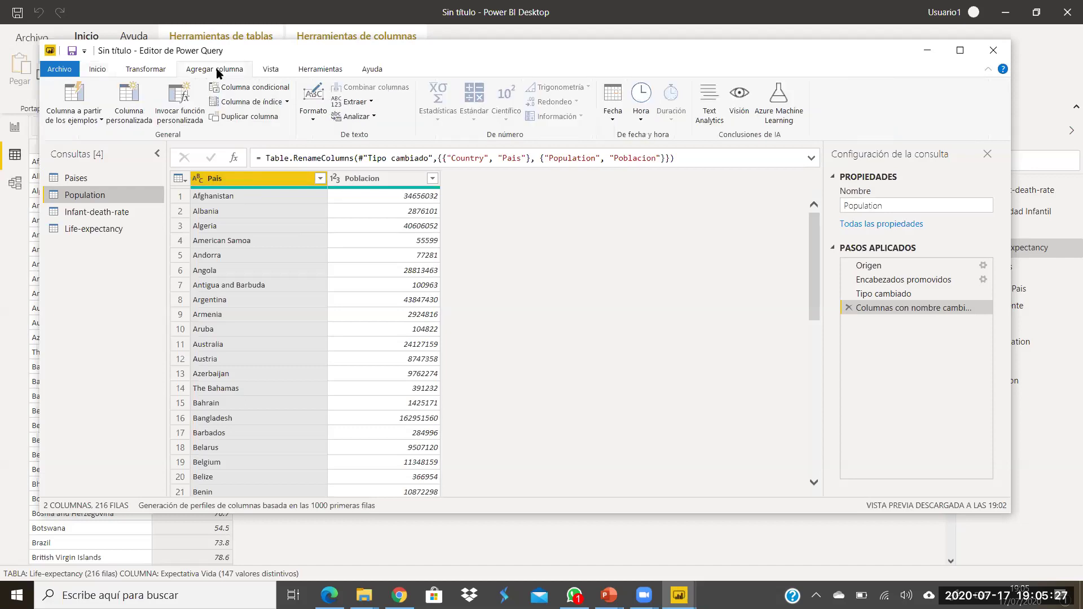
click(262, 89)
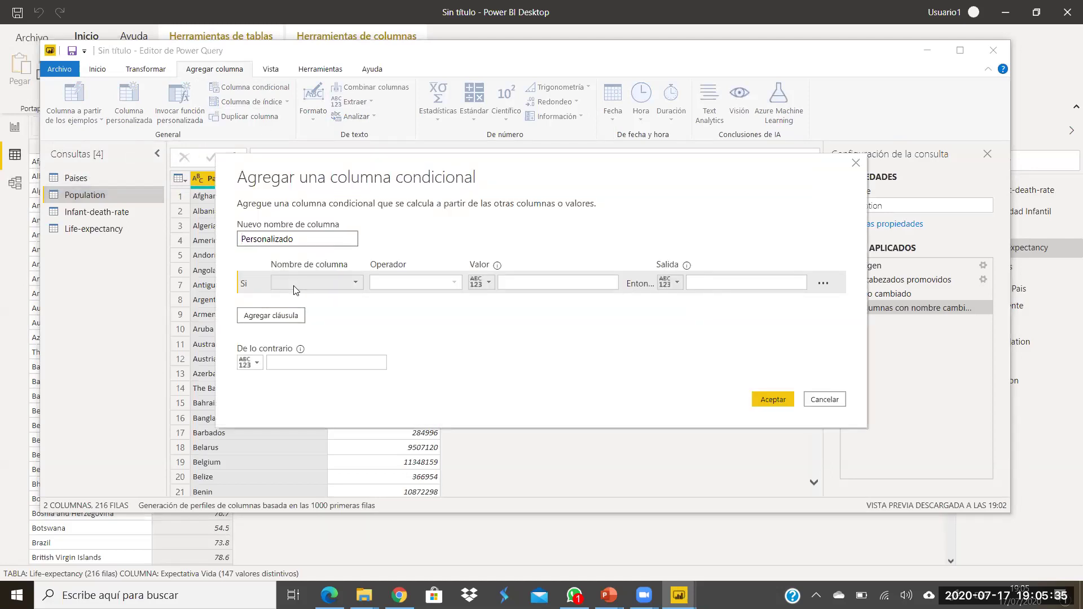
click(298, 237)
drag(298, 237, 217, 237)
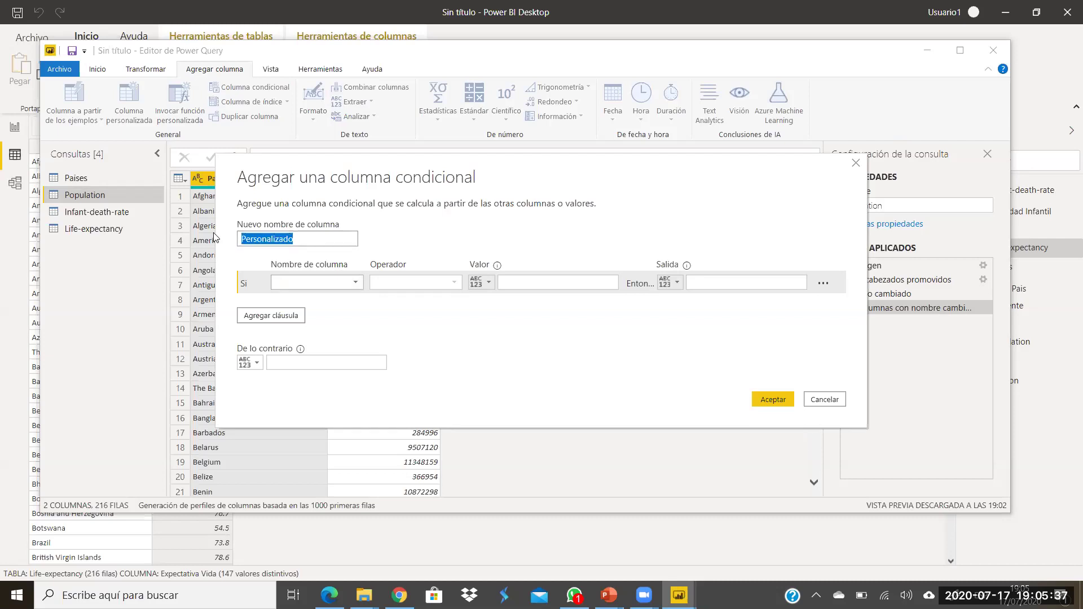
text(Cantida)
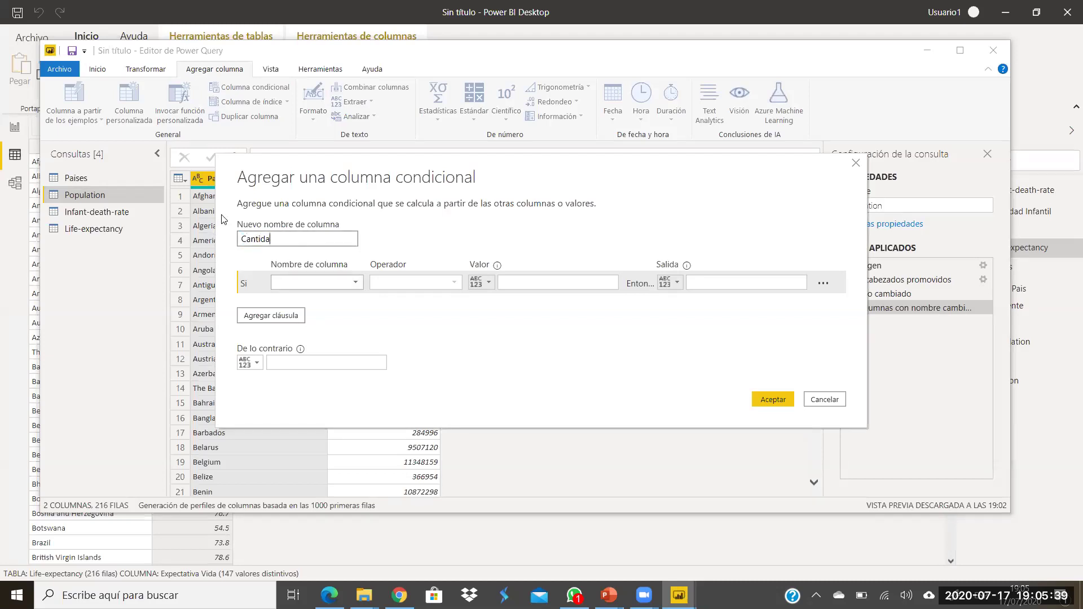
text(d PoblACION)
key(BackSpace)
key(BackSpace)
key(BackSpace)
key(BackSpace)
key(BackSpace)
text(ación)
Step: Define the first clause so that Poblacion less than or equal to 1000000 outputs 0 - 1M
click(354, 284)
click(309, 314)
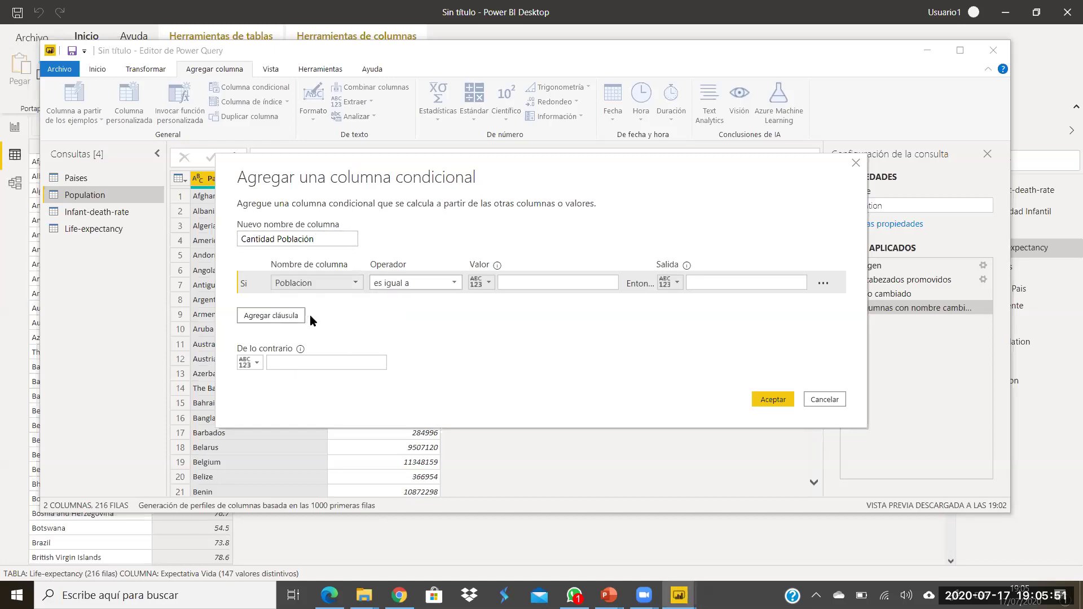
click(455, 282)
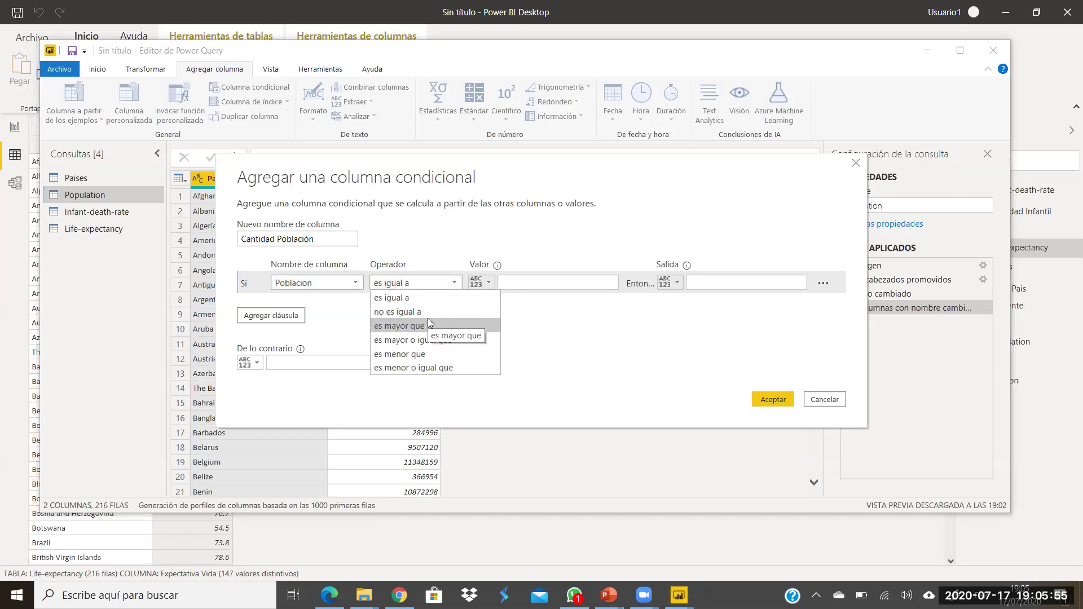
click(407, 369)
click(520, 284)
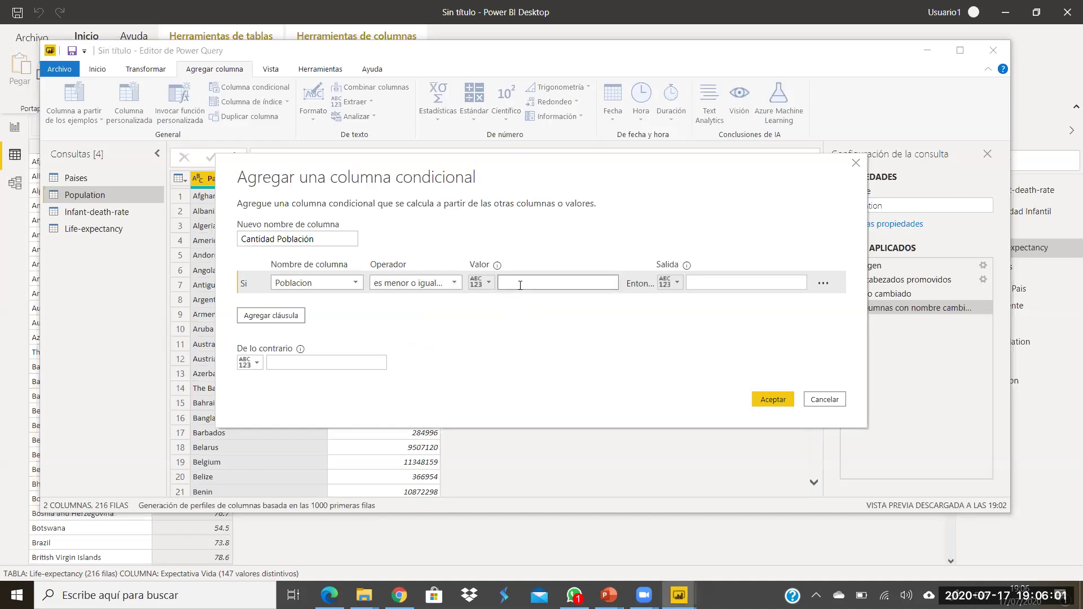
text(1000000)
click(696, 280)
text(0 - 1)
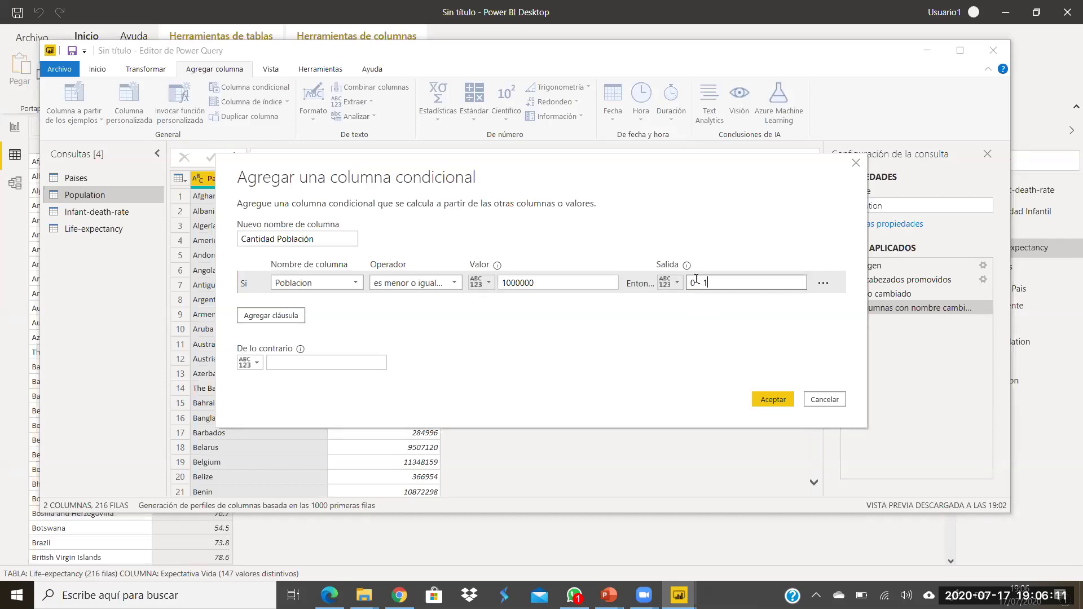
text(M)
Step: Add a second clause so that Poblacion less than or equal to 10000000 outputs 1M - 10M
click(271, 315)
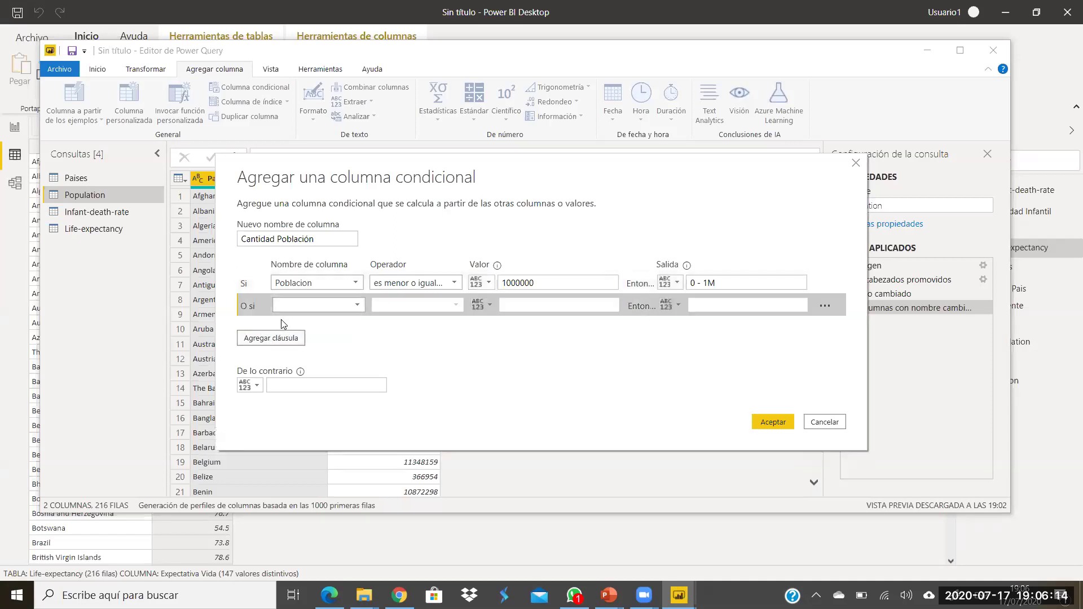
click(358, 304)
click(307, 331)
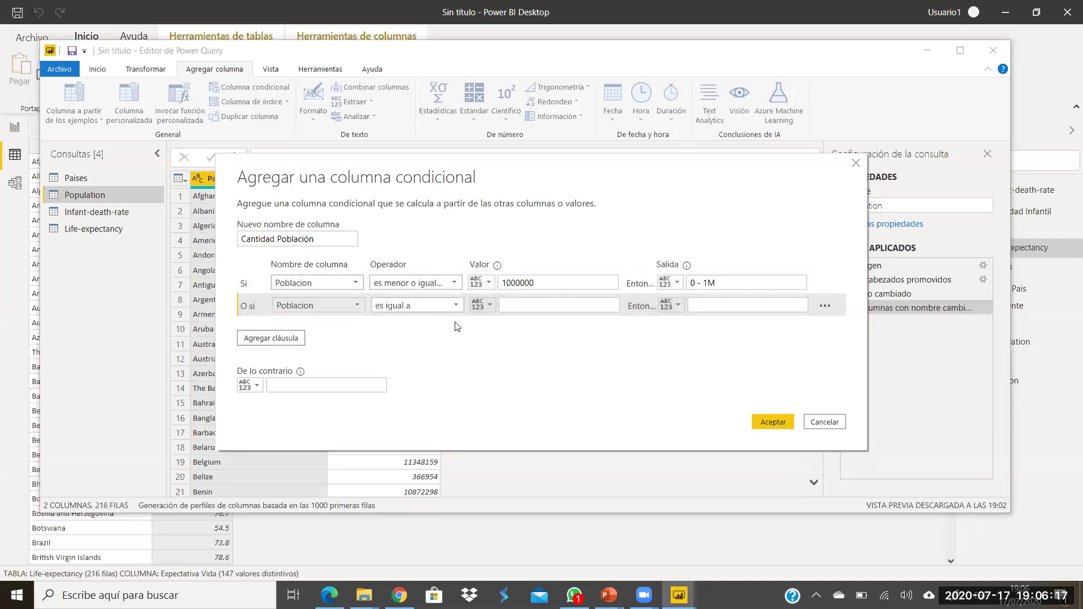
click(454, 304)
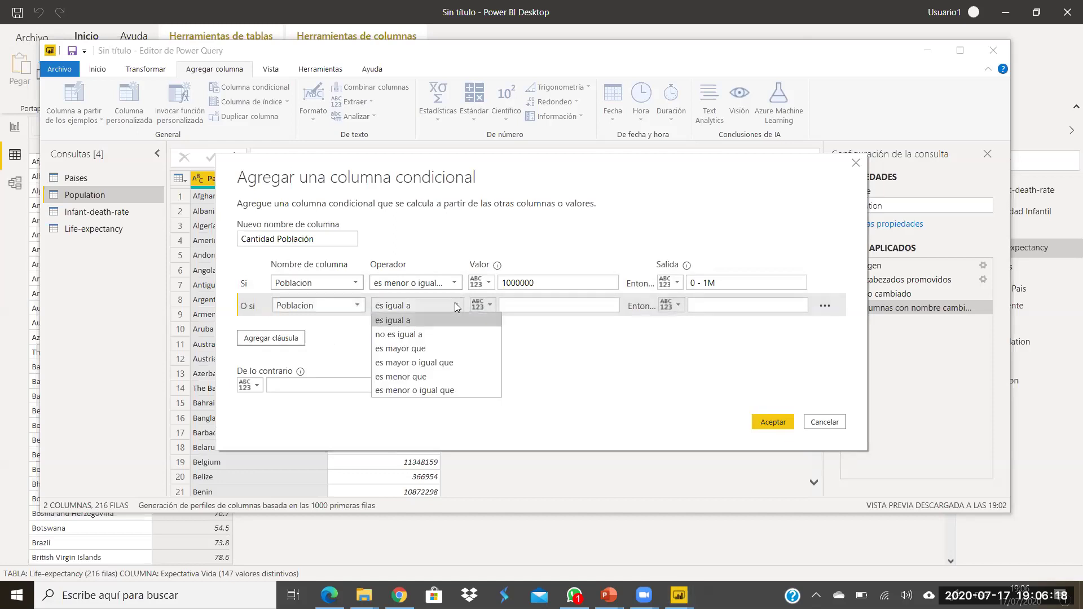
click(431, 390)
click(505, 305)
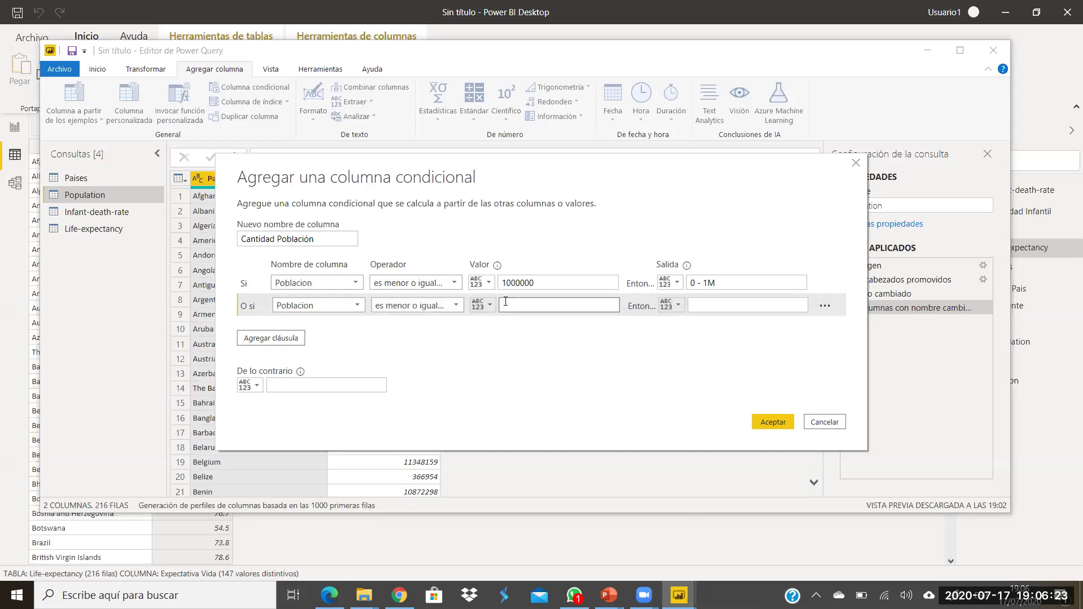
text(10000000)
click(692, 305)
text(1M -)
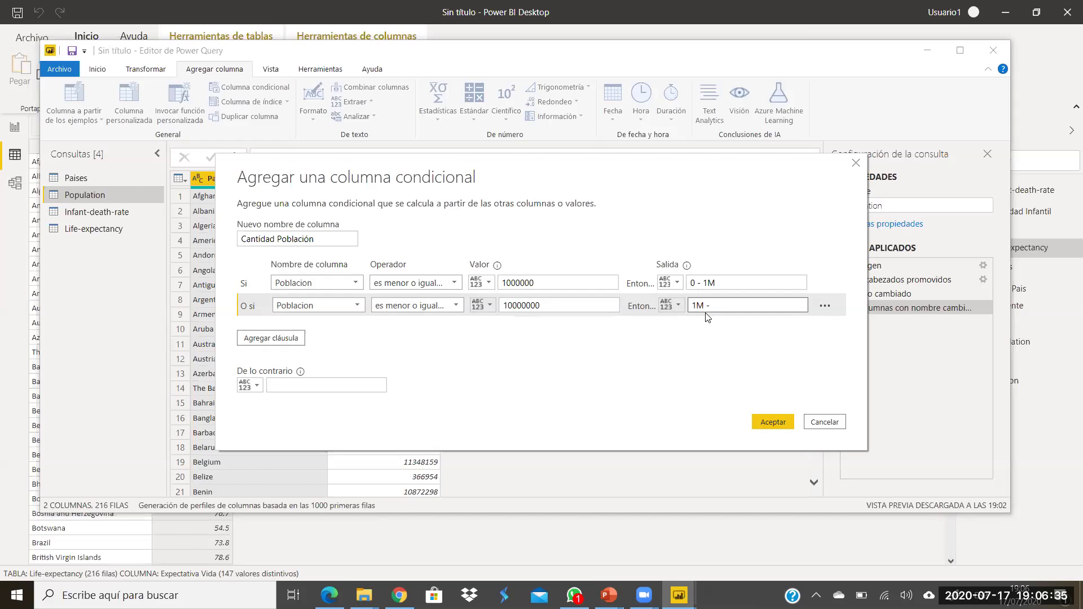
text(10M)
Step: Add a third clause so that Poblacion less than or equal to 100000000 outputs 10M - 100M
click(280, 341)
click(357, 327)
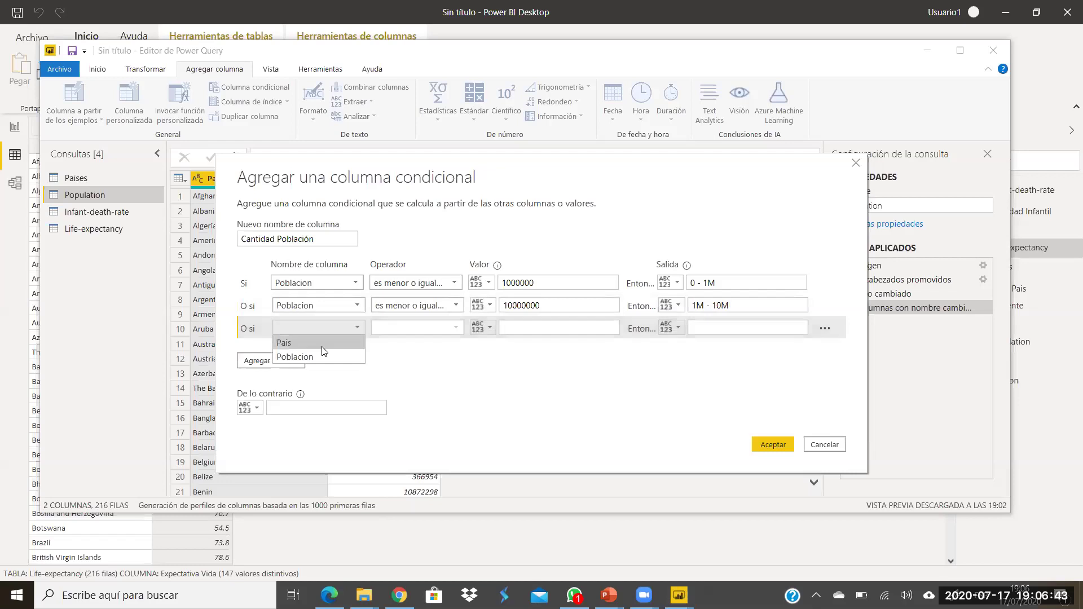
click(321, 355)
click(455, 328)
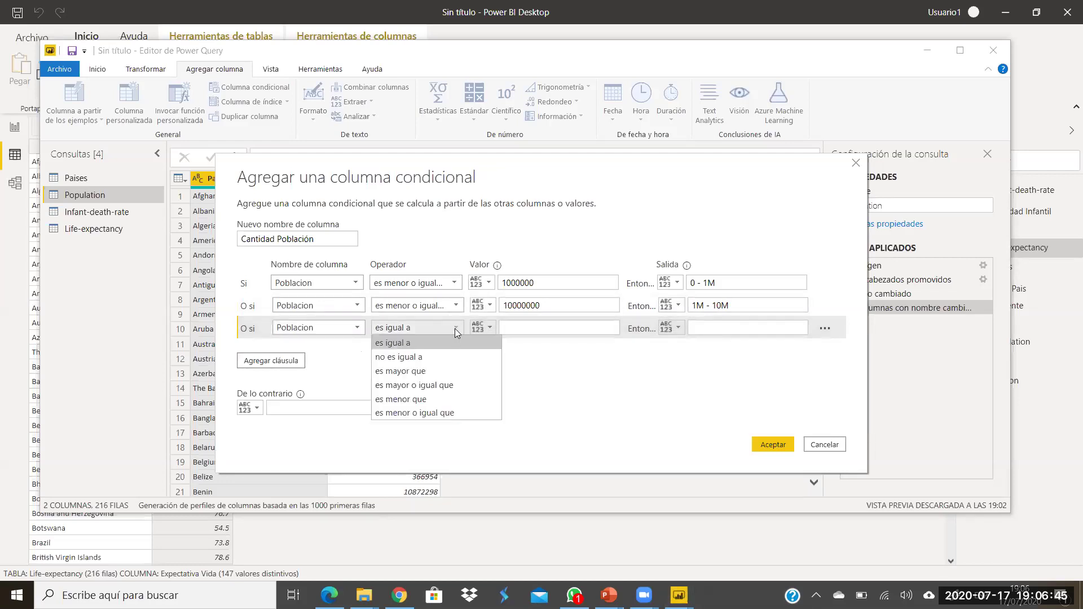
click(452, 414)
click(515, 328)
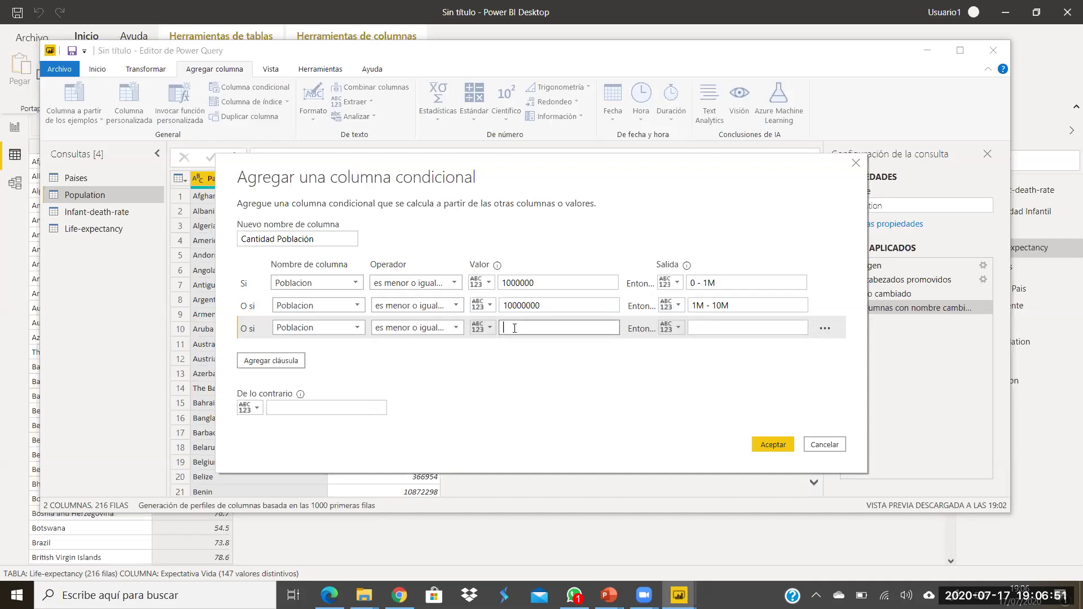
text(00000000)
click(698, 326)
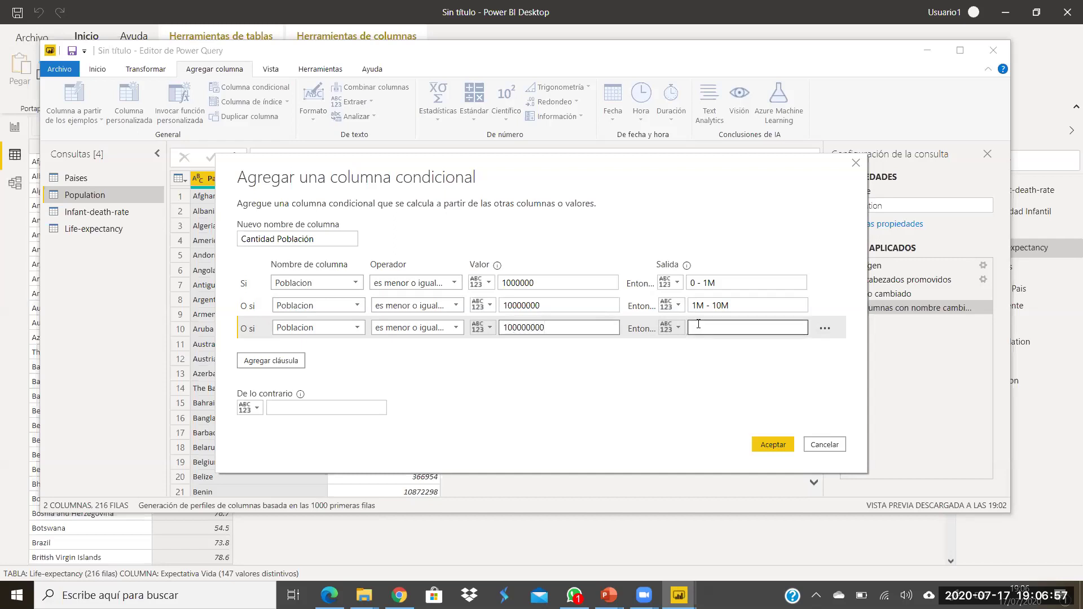
text(10)
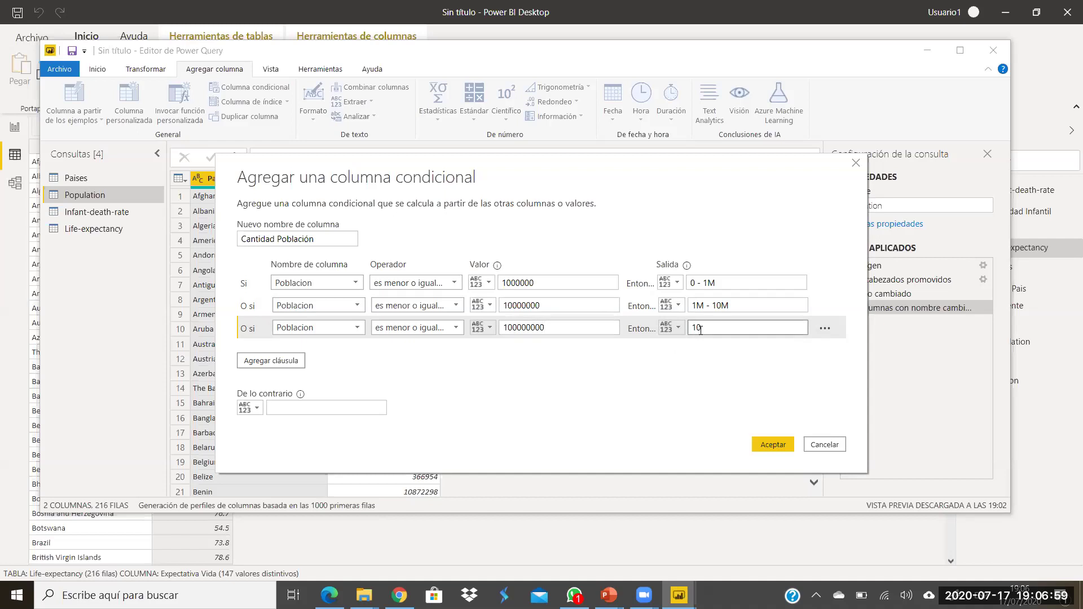
text(M - 100M)
Step: Set the otherwise output to +100M and create the conditional population column
click(287, 406)
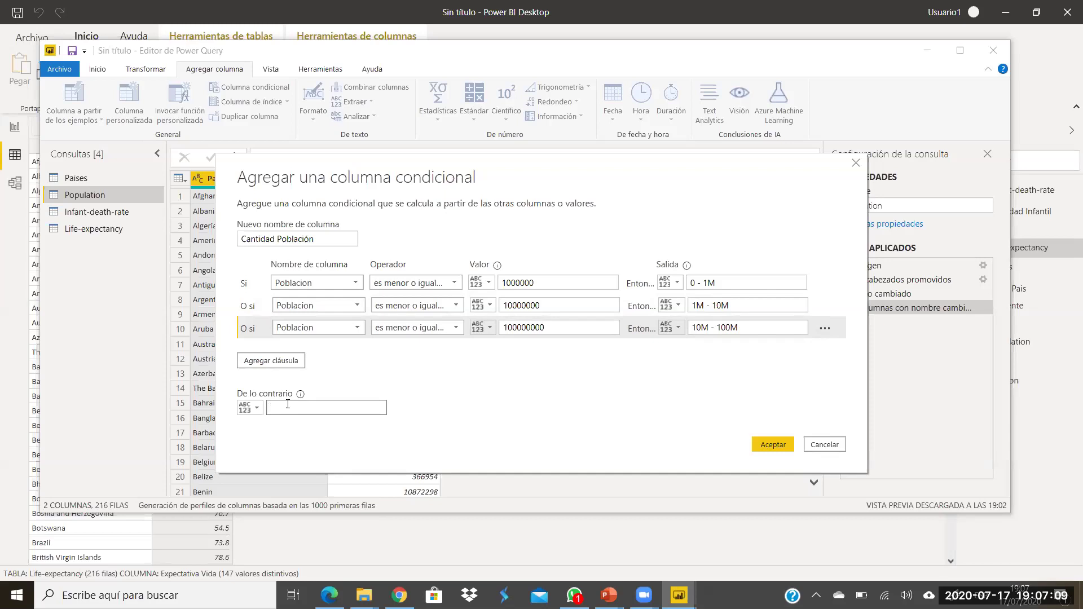
text(+100M)
click(777, 446)
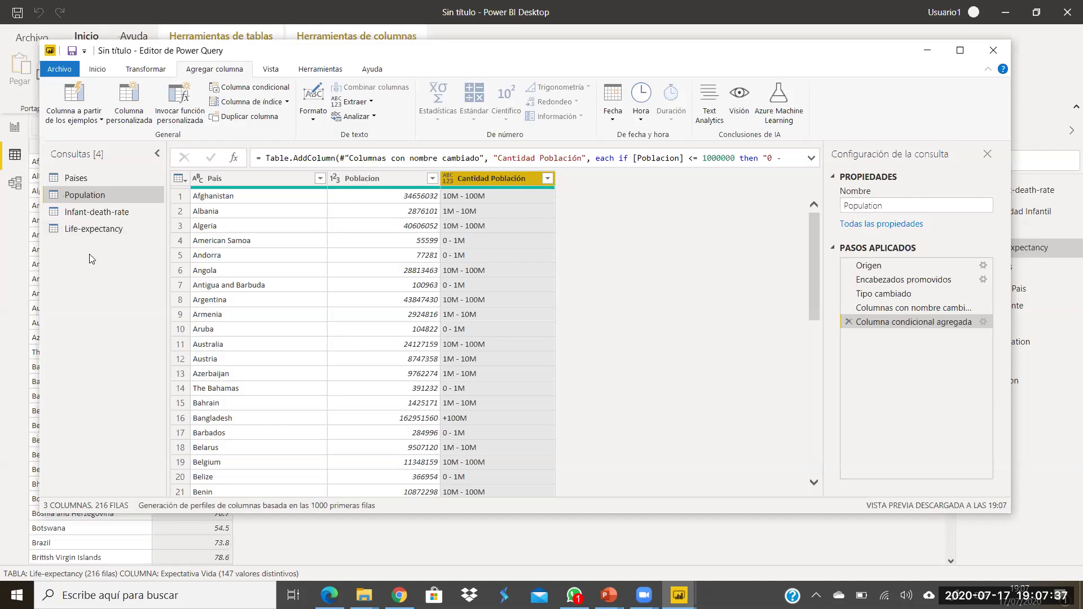
Step: Start a conditional column in the Life-expectancy query and name it Esperanza de Vida (años promedio)
click(97, 233)
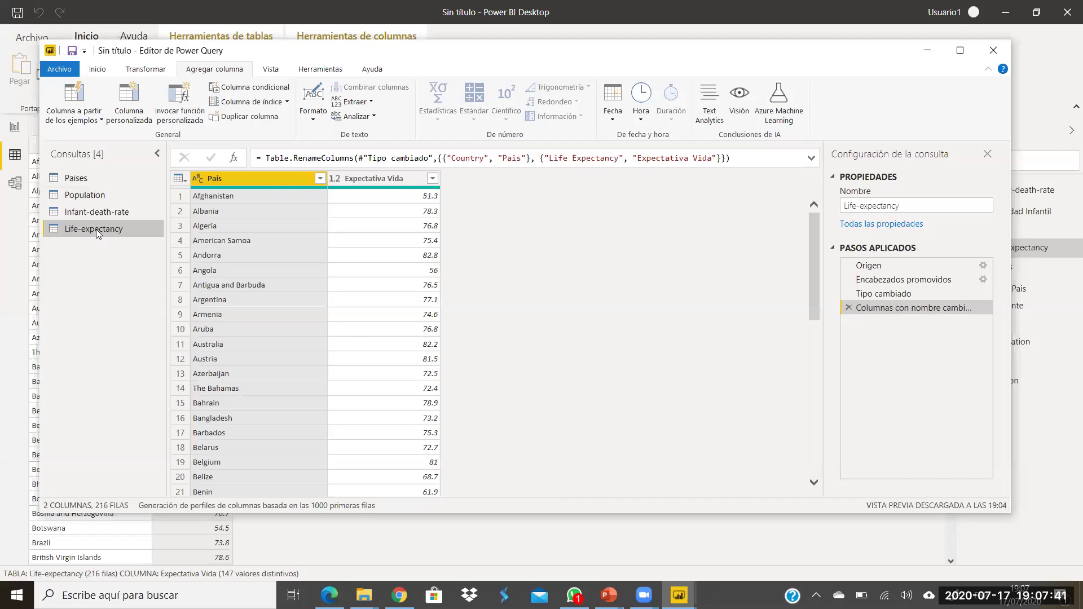
click(249, 88)
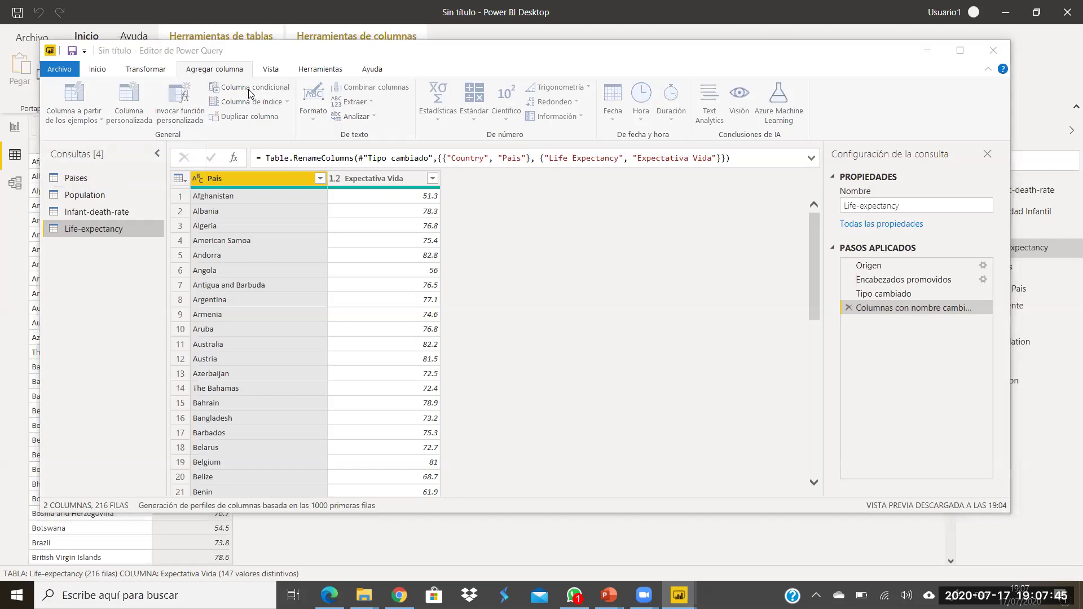
drag(294, 239, 212, 245)
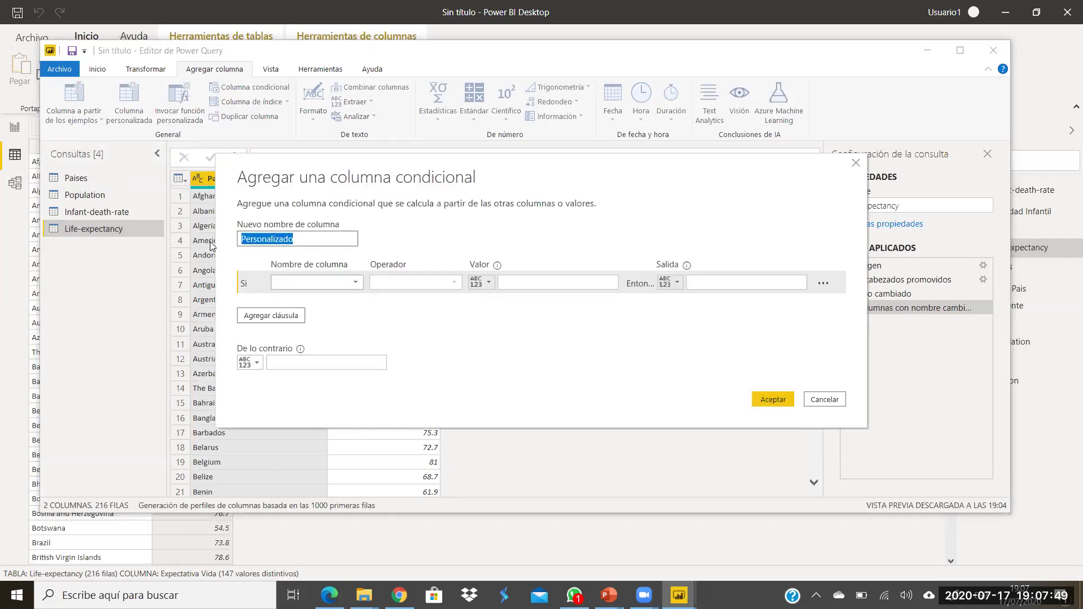
text(Esperanza d)
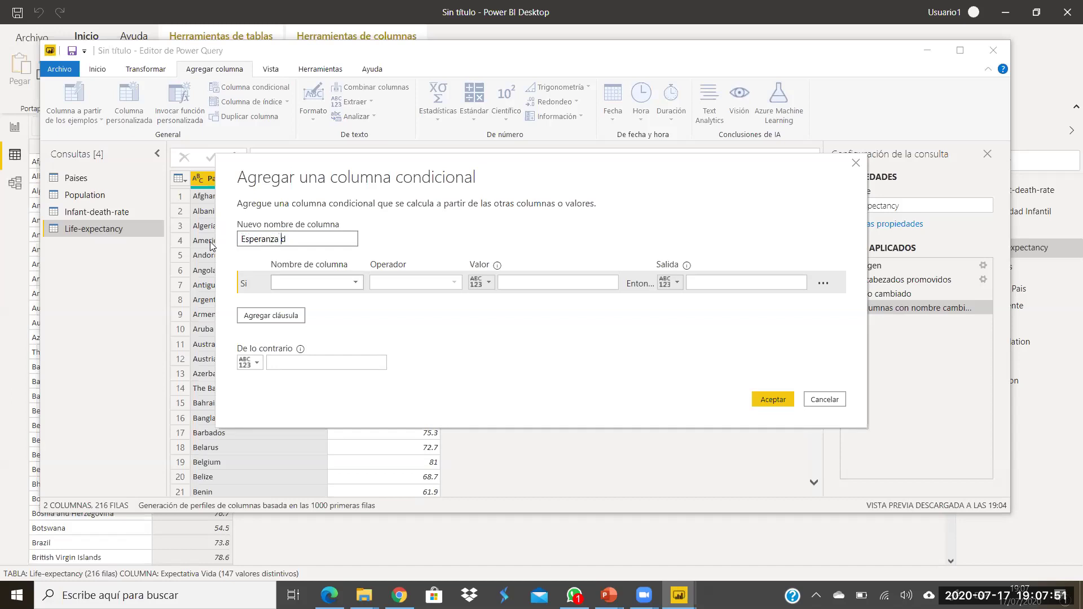
text(e Vida (años promedio))
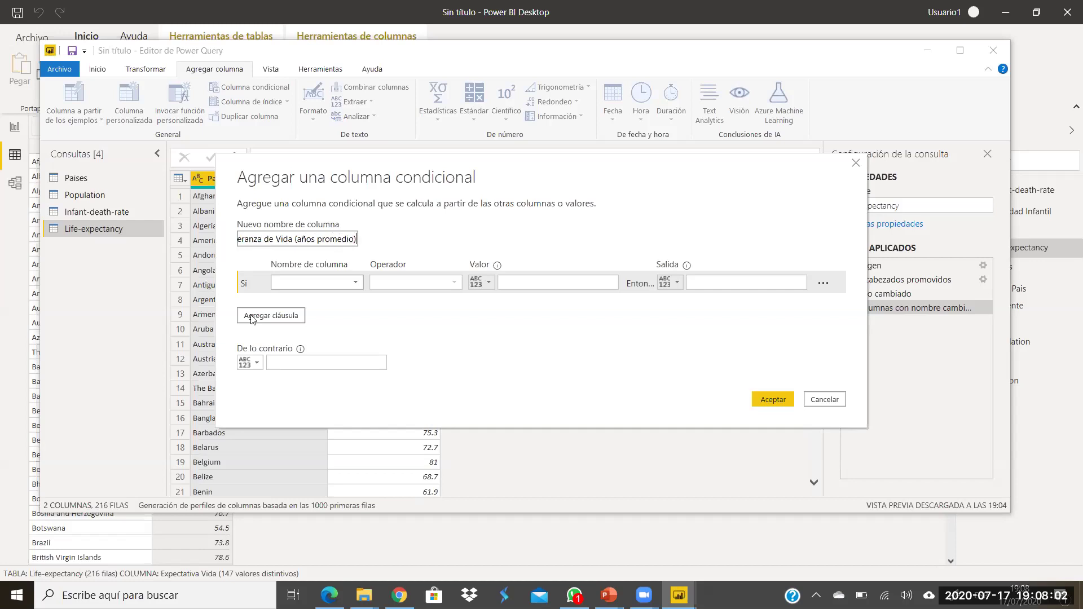
Step: Define the first clause so that Expectativa Vida less than or equal to 60 outputs 0 - 60
click(355, 282)
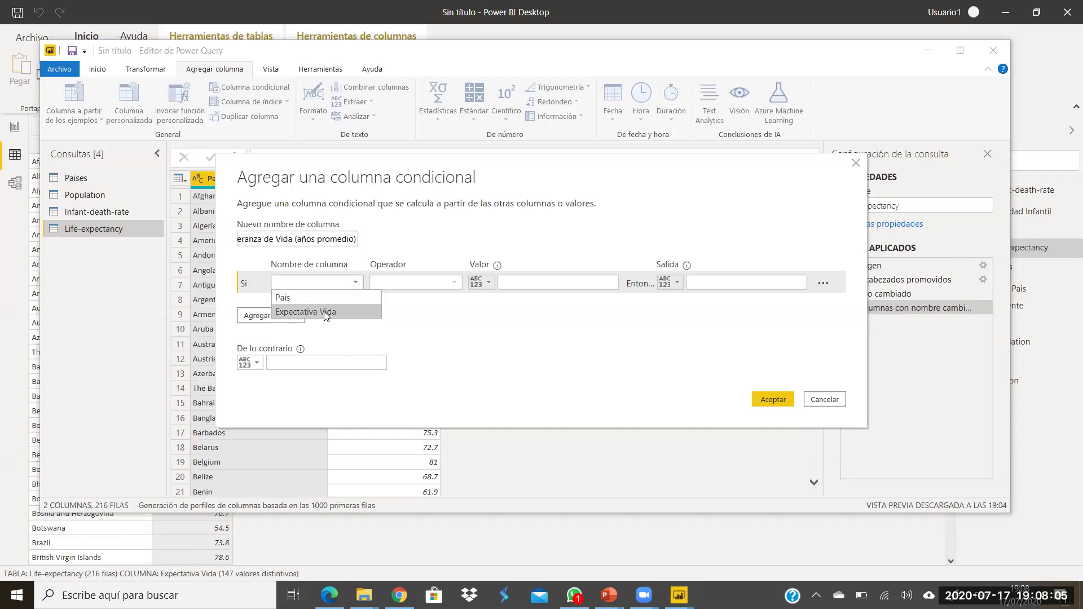
click(322, 311)
click(454, 282)
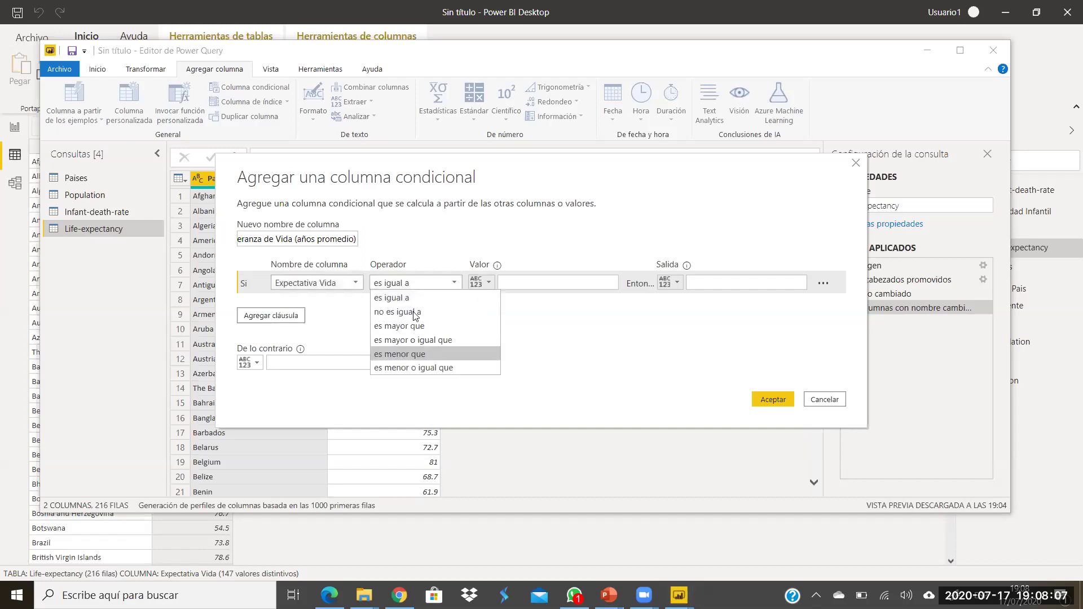
click(423, 367)
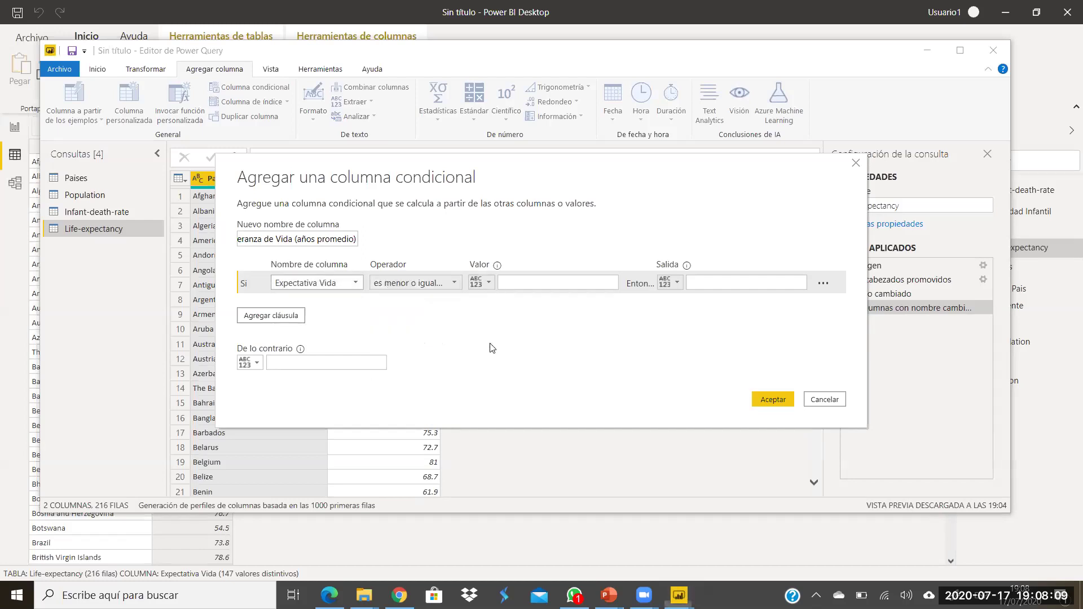
click(524, 283)
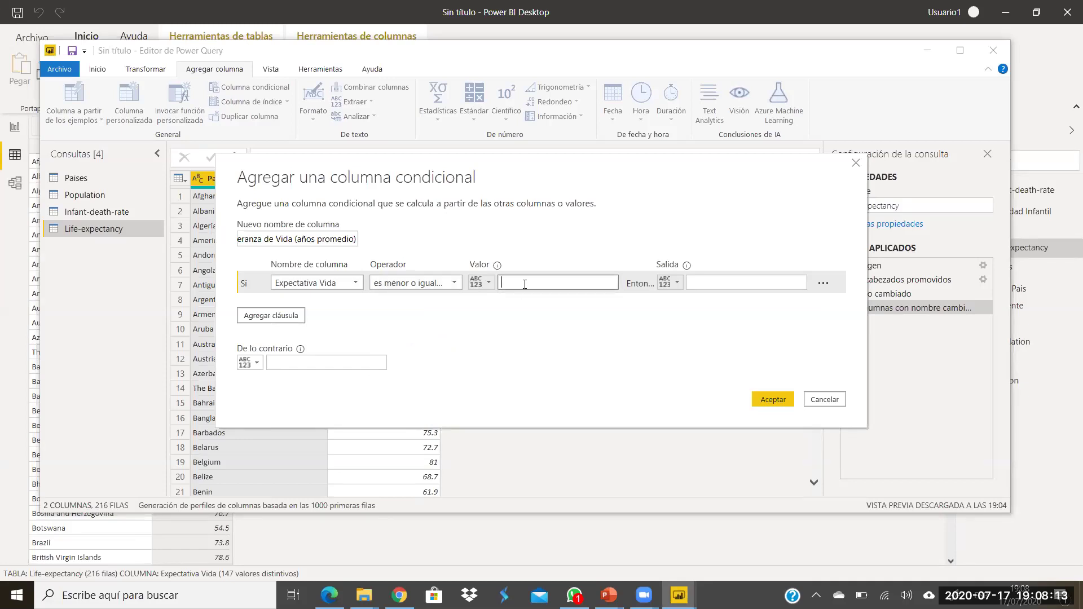
text(60)
click(695, 292)
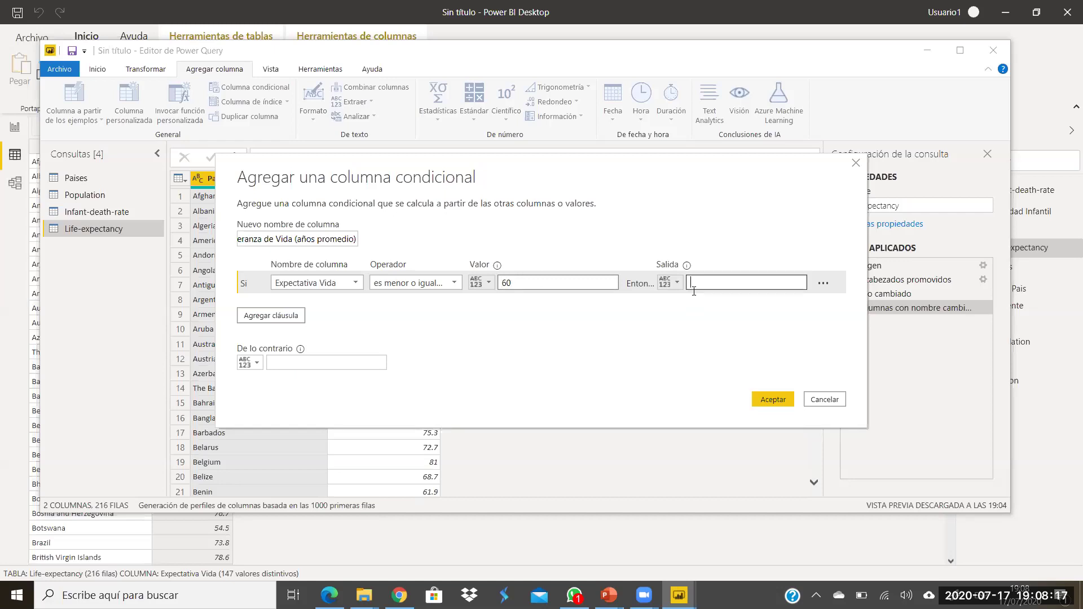
text(0 - 60)
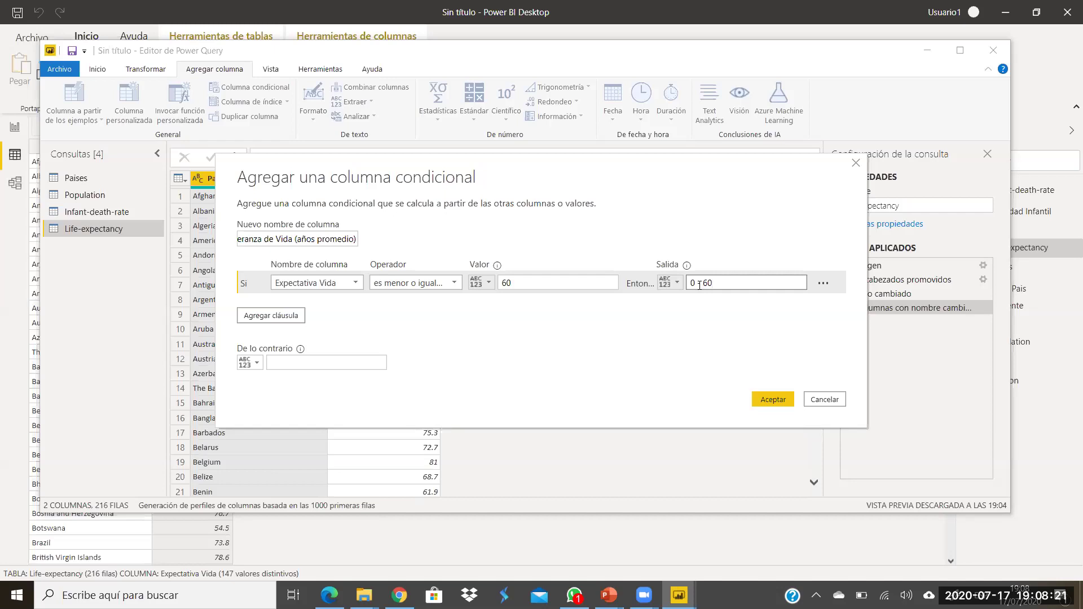
Step: Add a second clause so that Expectativa Vida less than or equal to 70 outputs 60 - 70
click(303, 314)
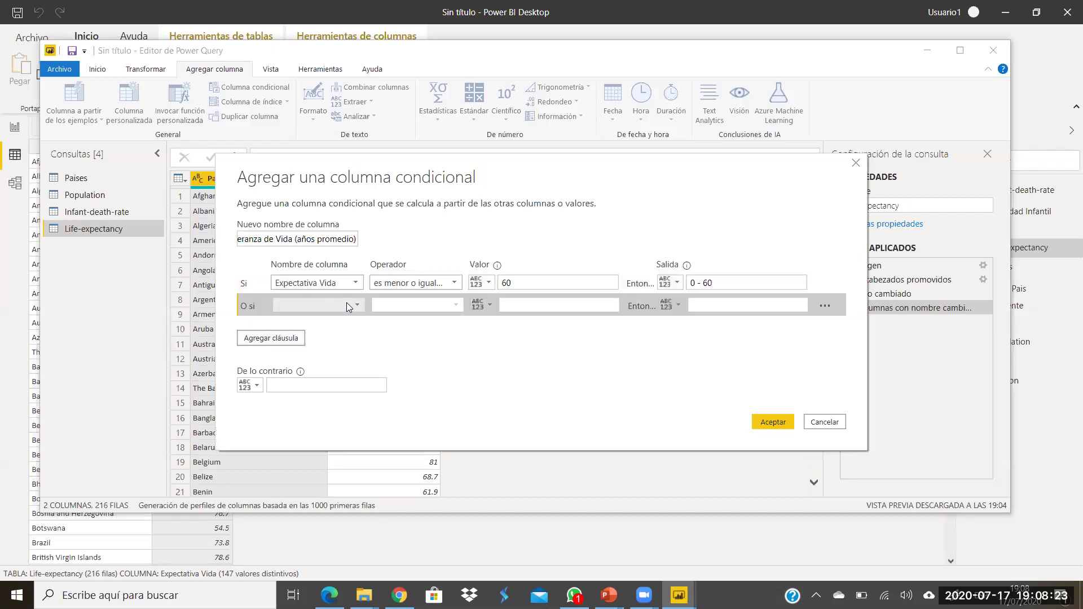
click(353, 304)
click(333, 334)
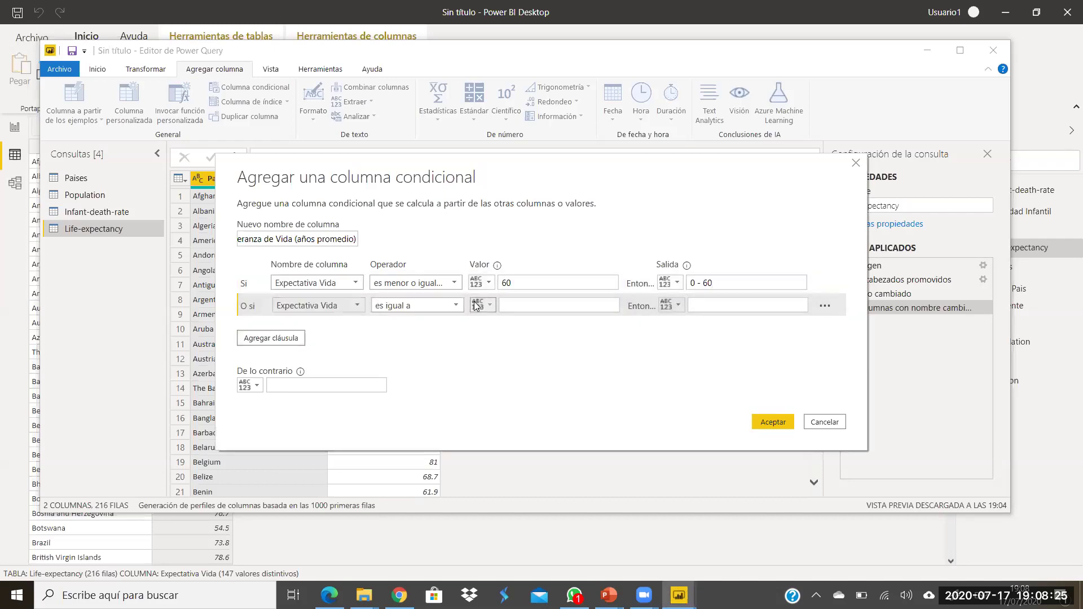
click(456, 305)
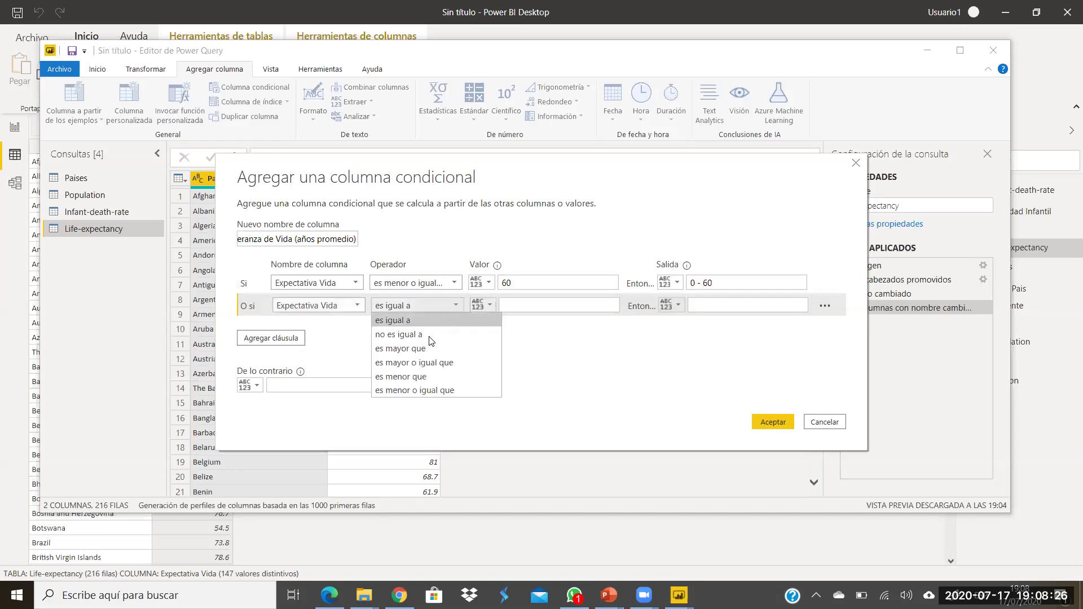
click(426, 389)
click(516, 303)
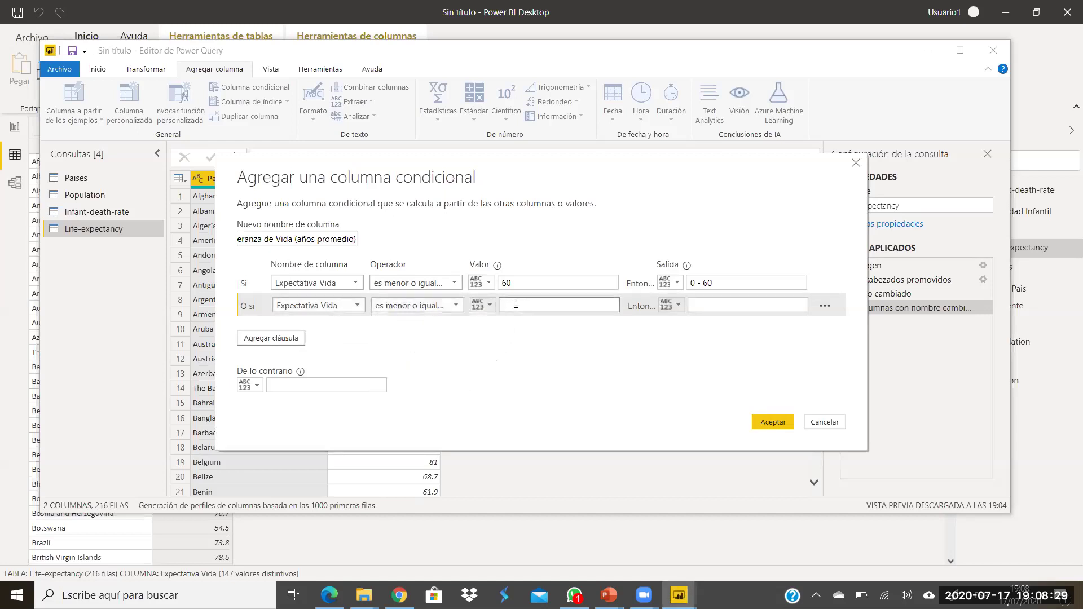
text(70)
click(697, 308)
text(60 -)
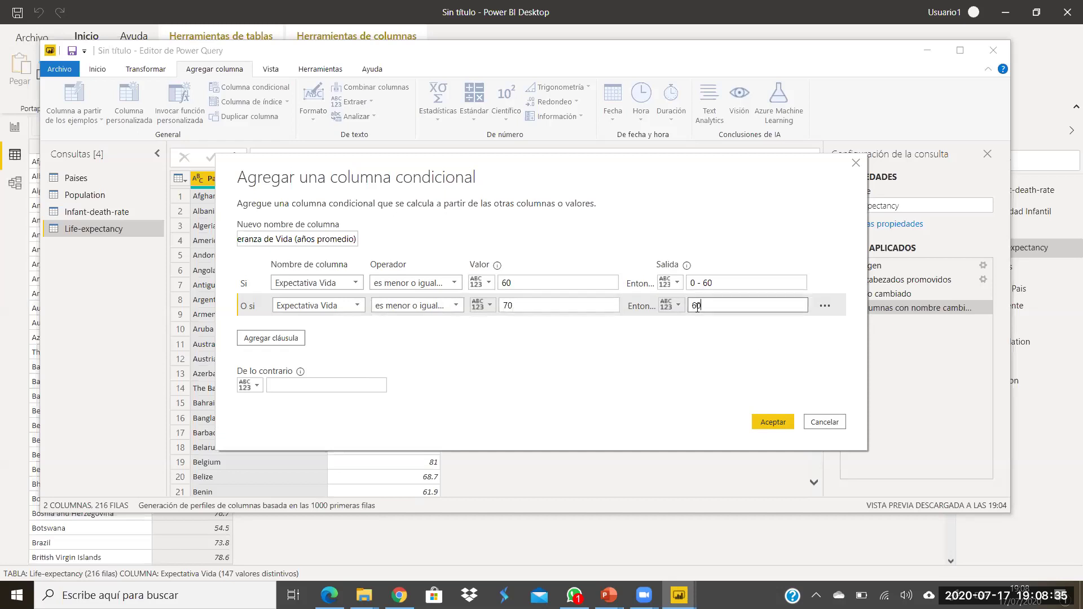
key(BackSpace)
key(BackSpace)
text(- 70)
Step: Add a third clause so that Expectativa Vida less than or equal to 80 outputs 70 - 80
click(289, 339)
click(357, 328)
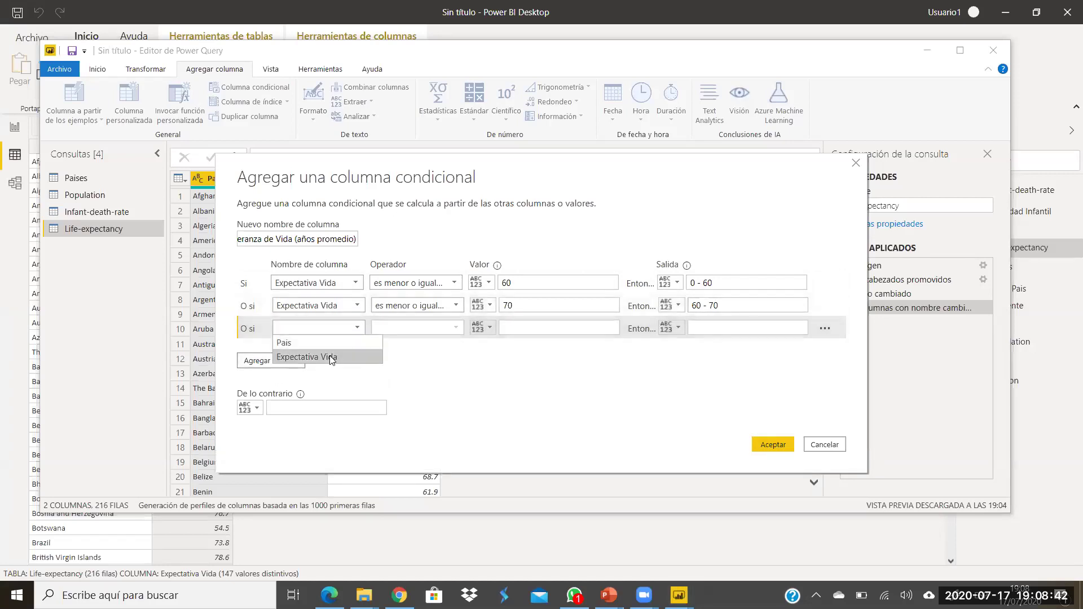
click(374, 357)
click(455, 327)
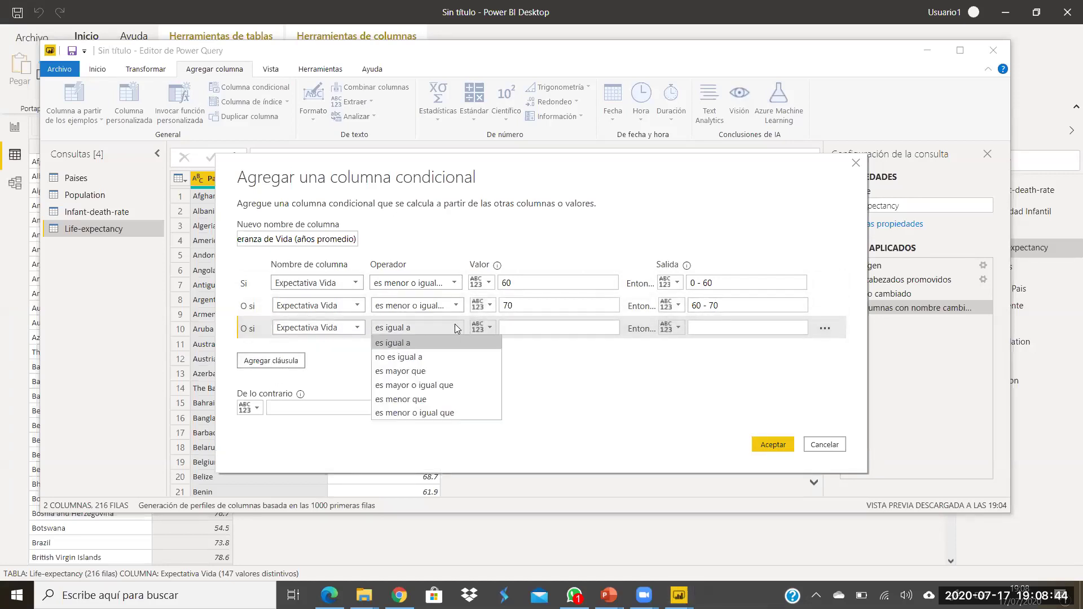
click(444, 413)
click(533, 327)
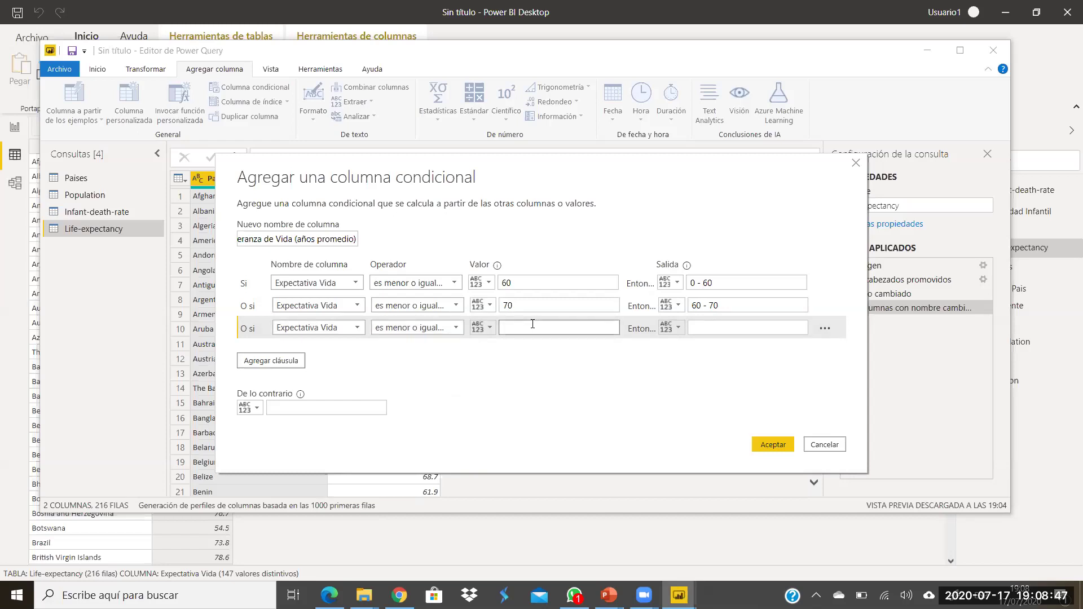
text(80)
click(702, 332)
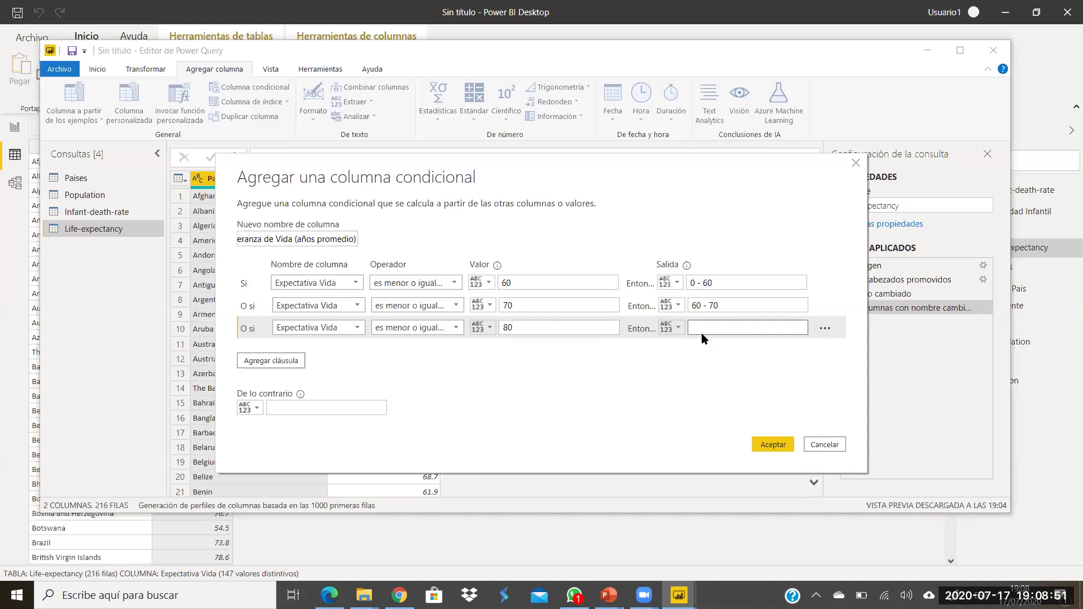
text(70 - 80)
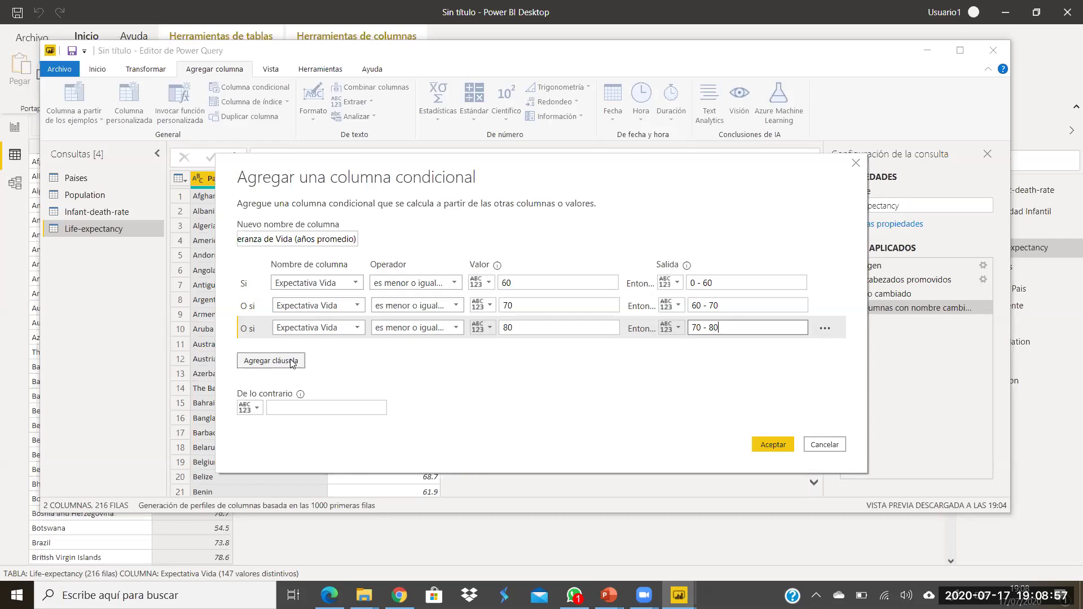
Step: Set the otherwise output to 80 a Mas and create the conditional life expectancy column
click(276, 410)
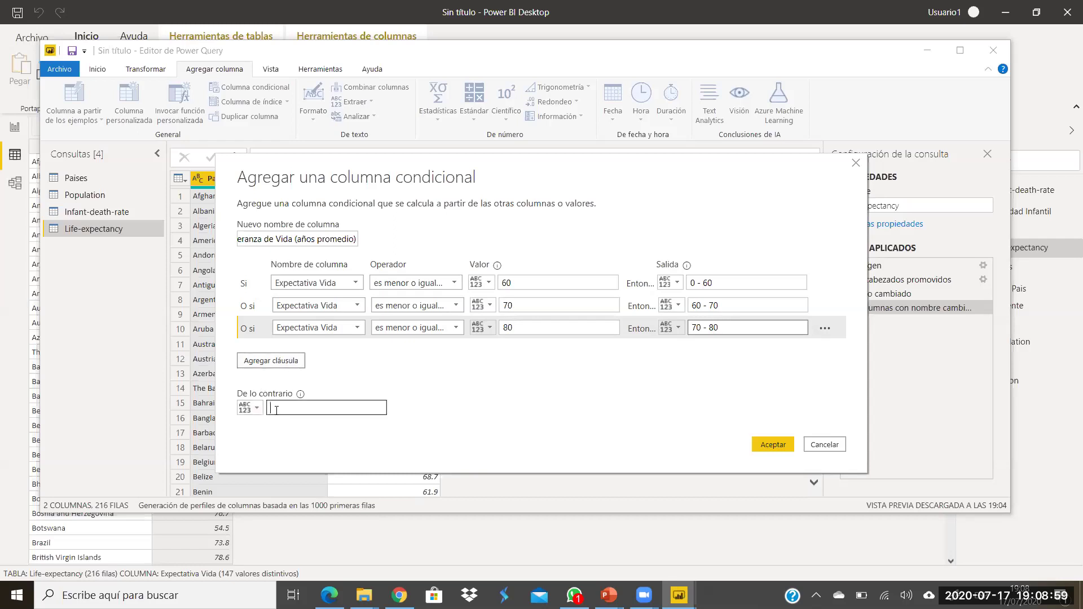
text(80 a Mas)
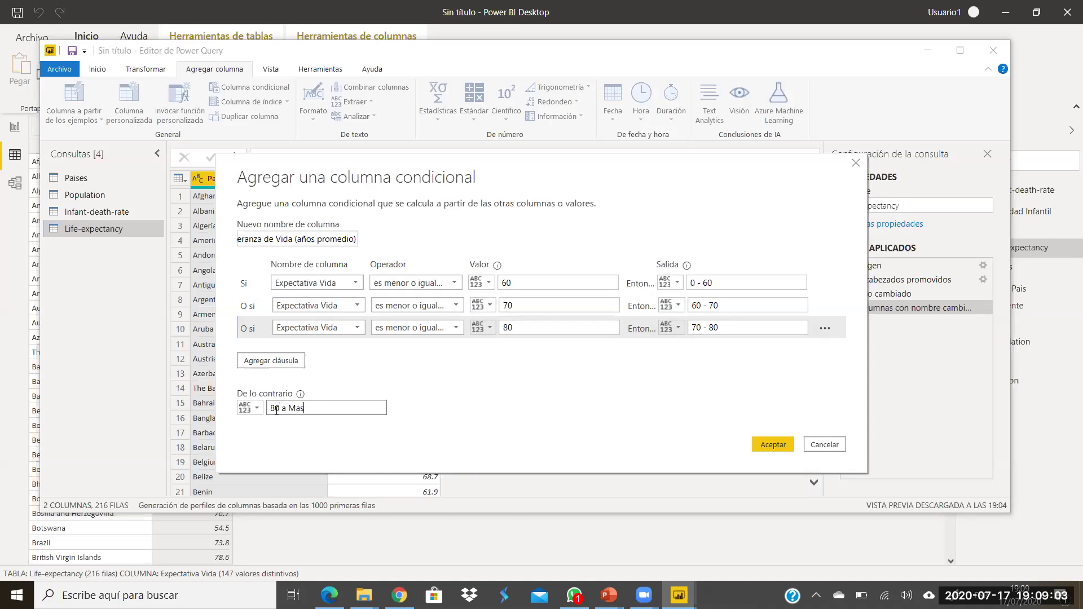
click(784, 446)
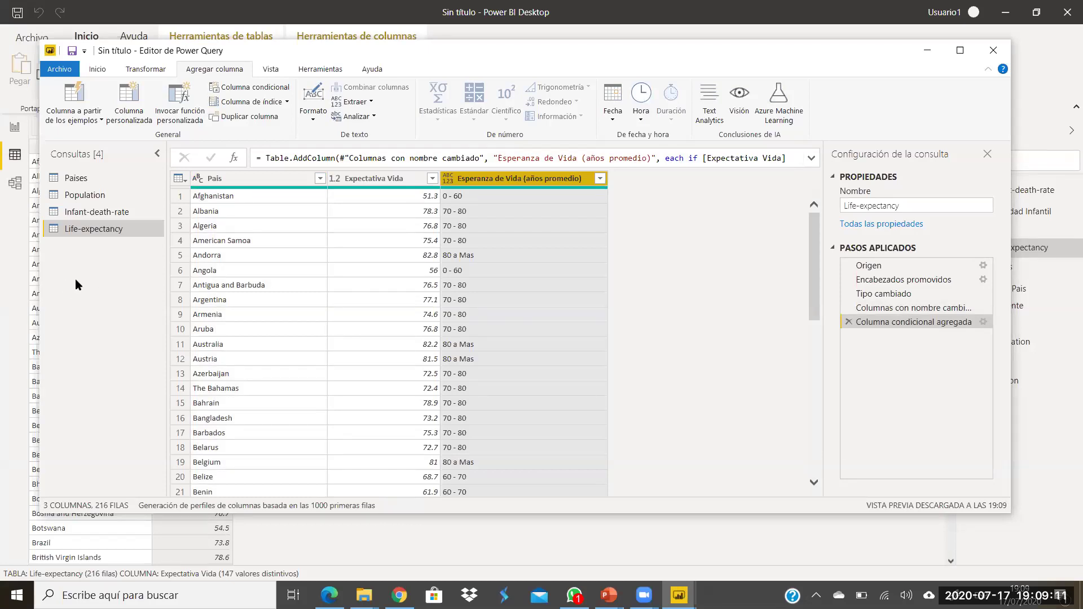
Step: Start a conditional column in the Infant-death-rate query and name it Montalidad Infantil (cada Mil niños)
click(90, 215)
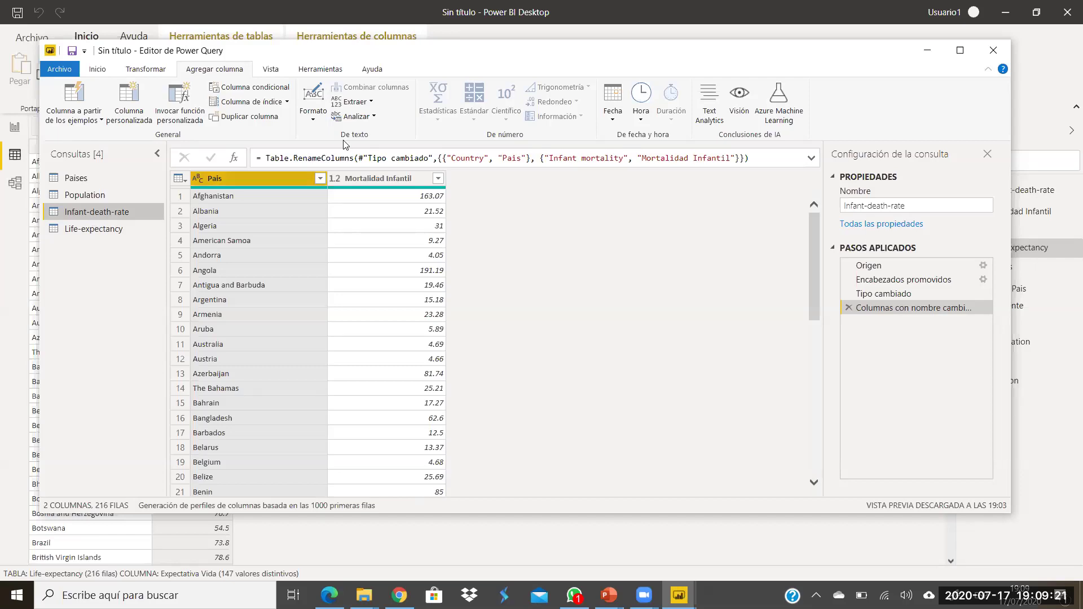
click(238, 88)
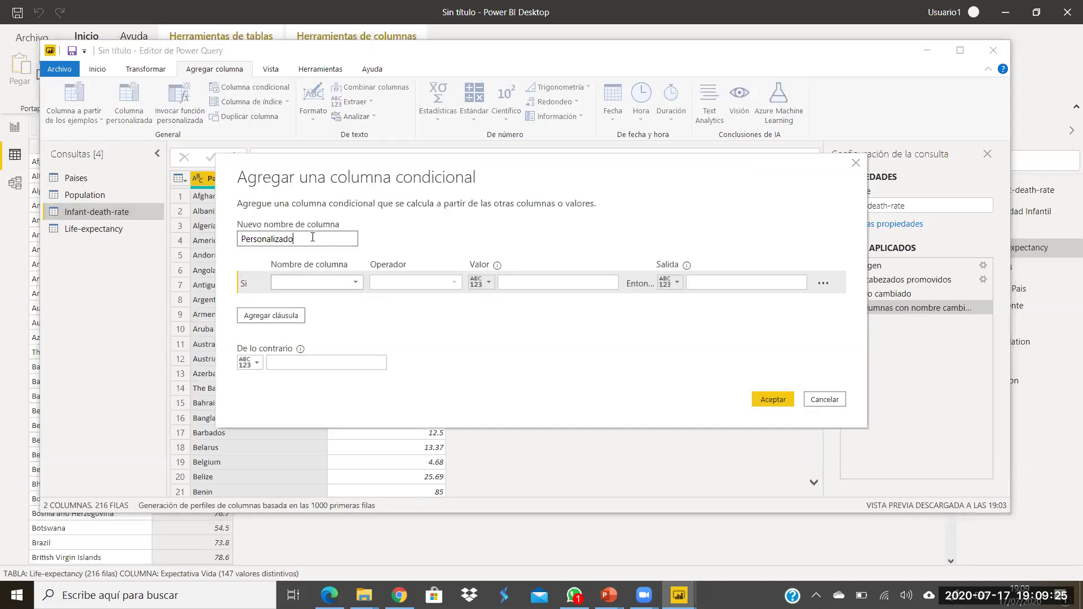
drag(304, 239, 221, 254)
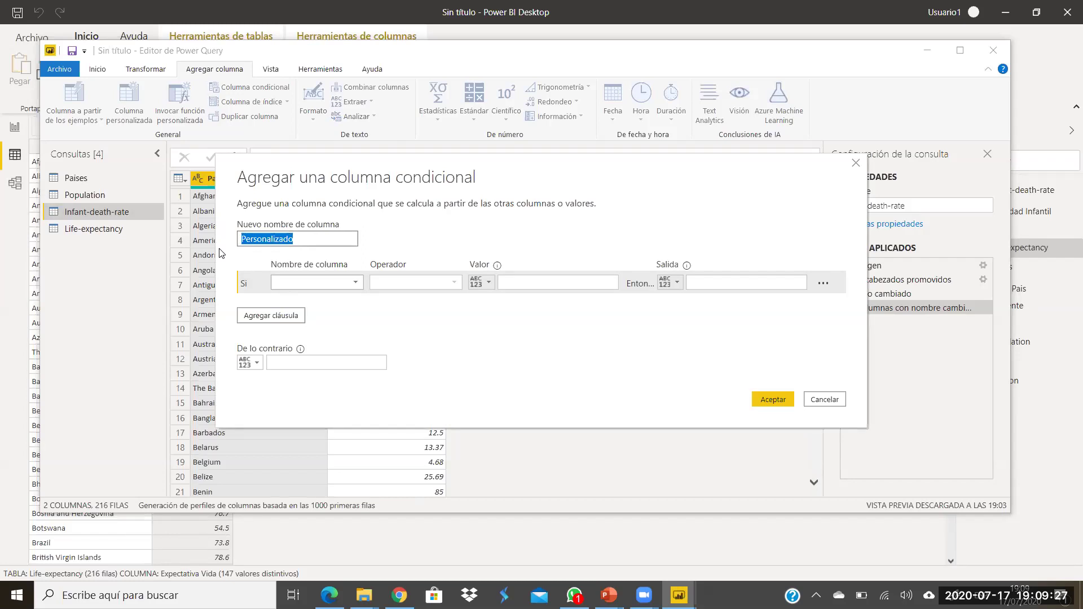
text(Montalidad Infa)
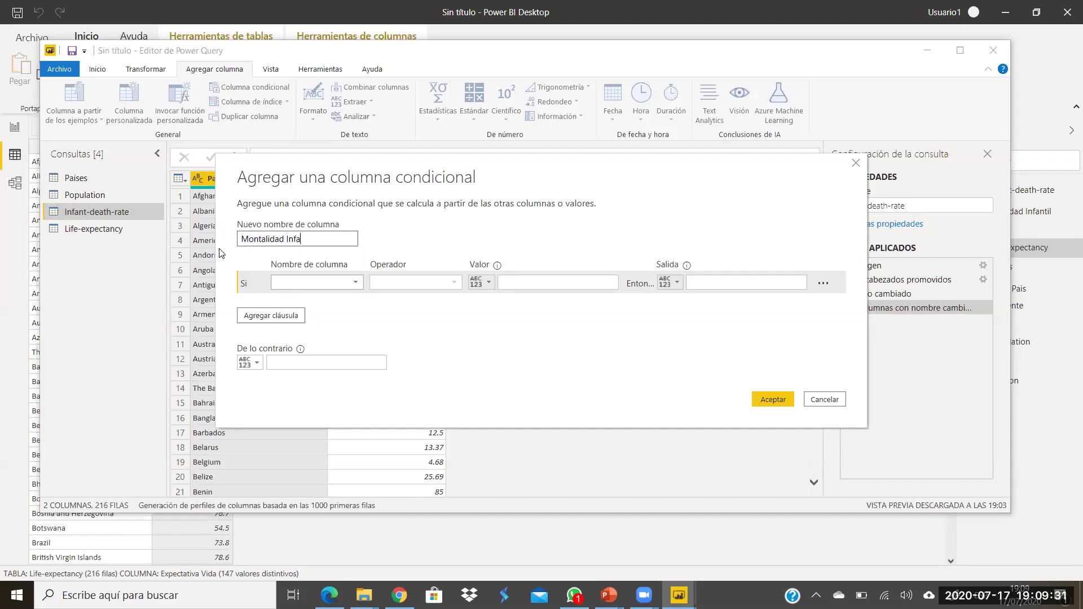
text(ntil (cada Mil ni)
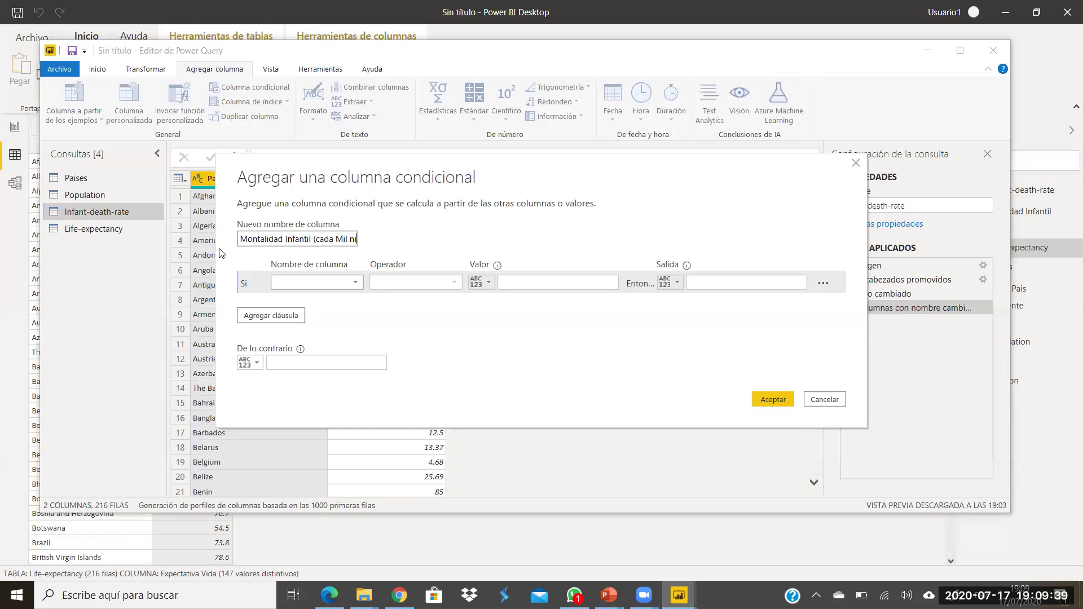
text(ños))
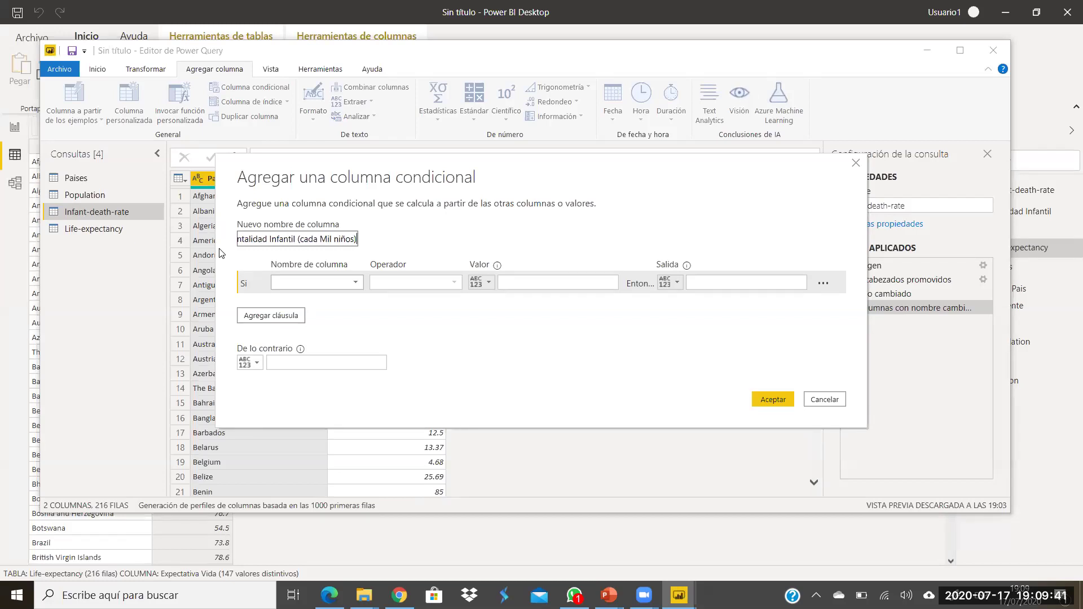
Step: Define the first clause so that Mortalidad Infantil less than or equal to 10 outputs 0 - 10
click(353, 283)
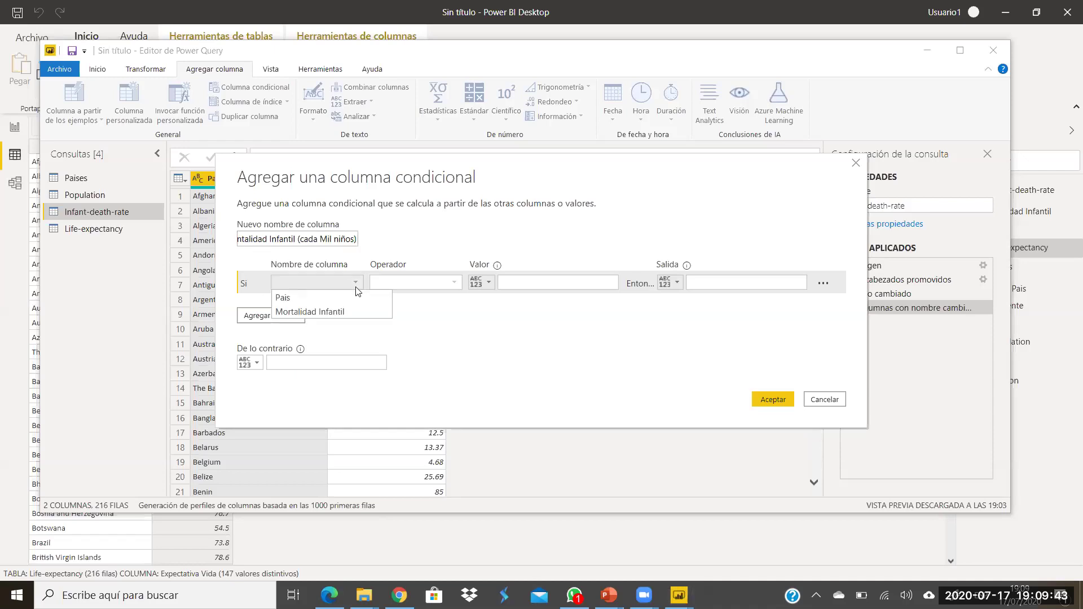
click(327, 317)
click(450, 282)
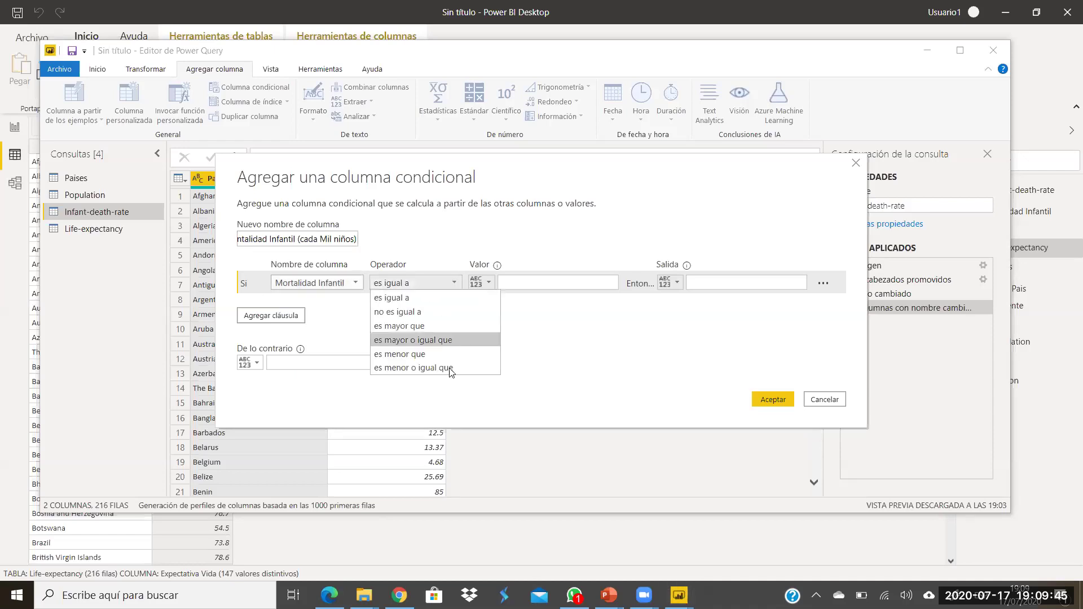
click(450, 367)
click(535, 282)
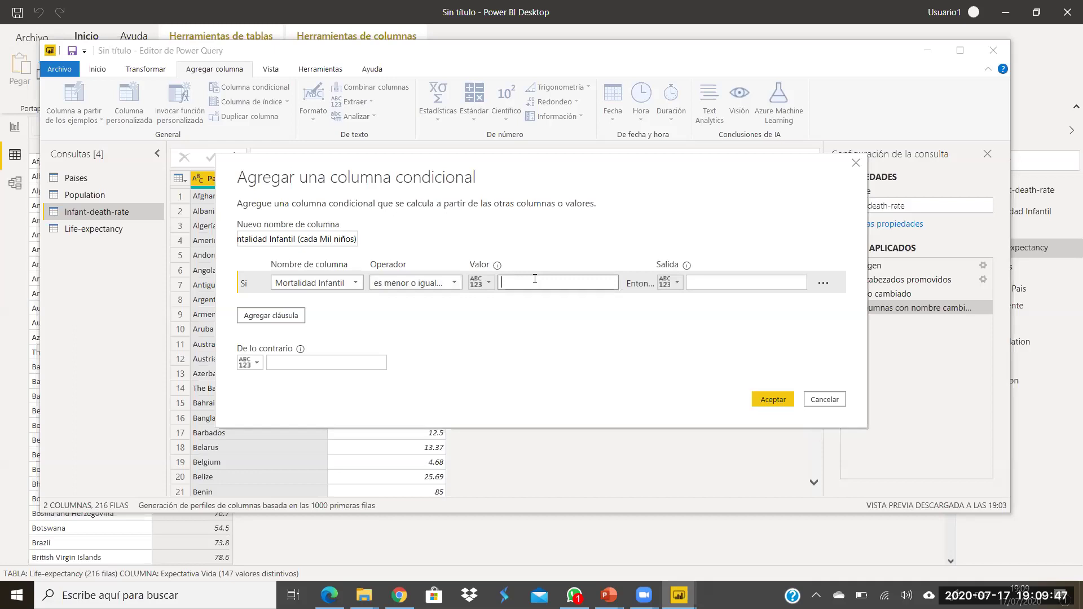
text(10)
click(700, 280)
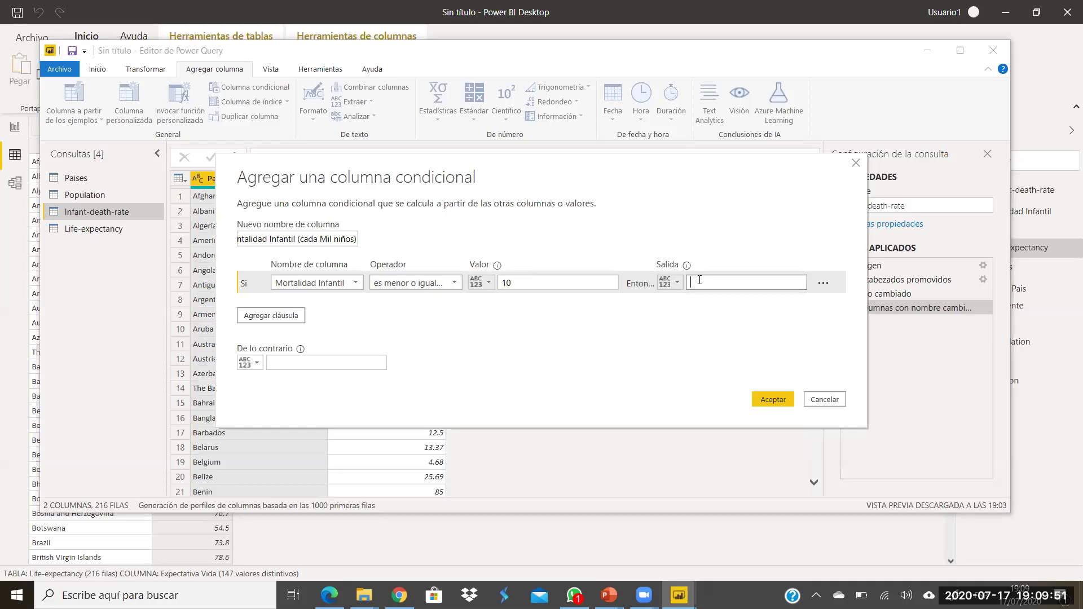
text(0 - 10)
Step: Add a second clause so that Mortalidad Infantil less than or equal to 25 outputs 10 - 25
click(274, 320)
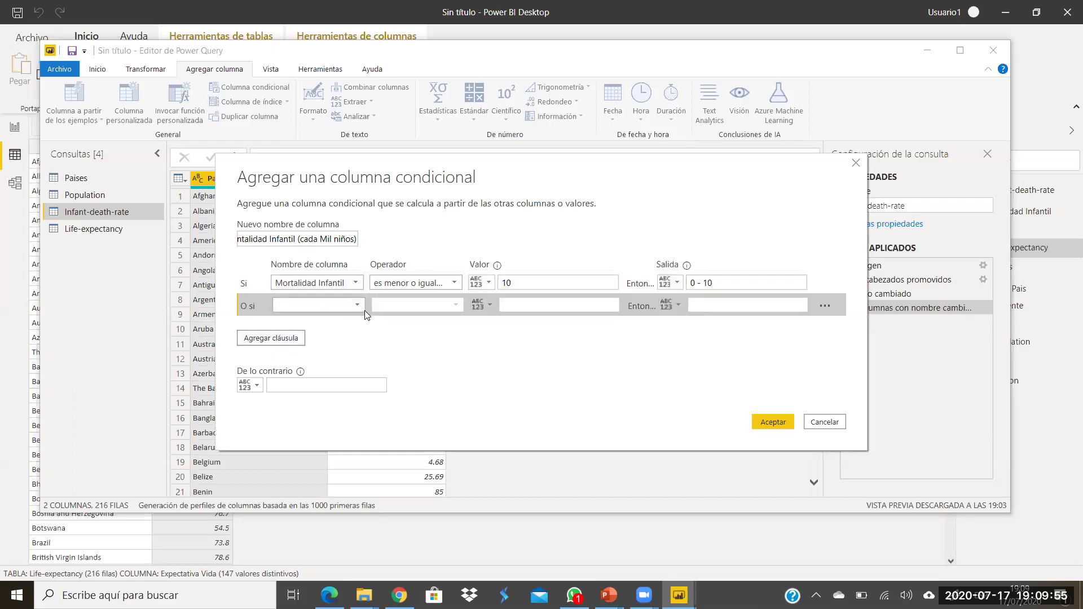
click(361, 305)
click(337, 334)
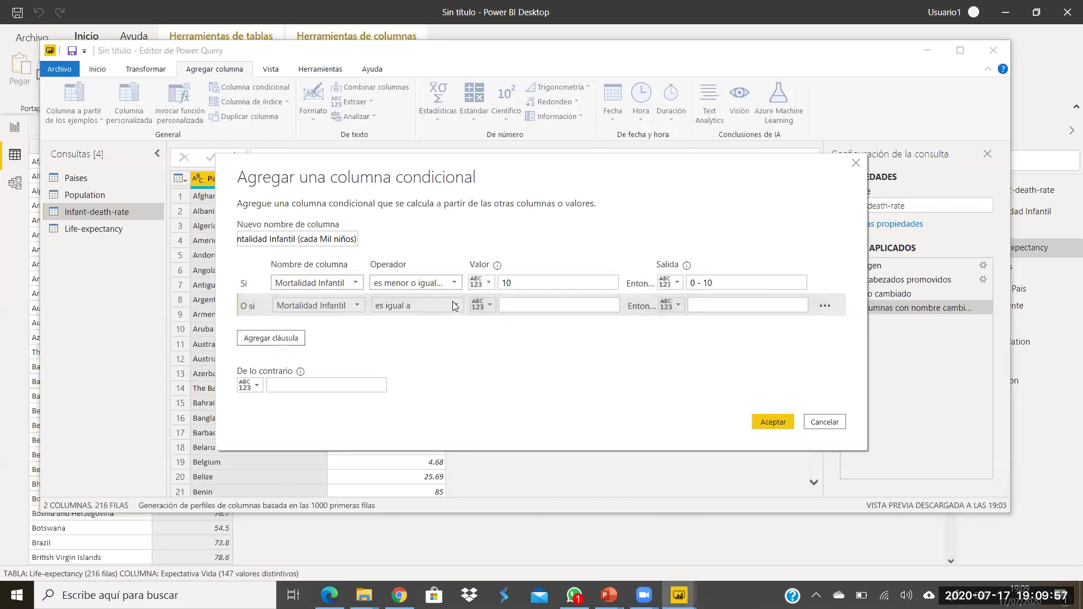
click(447, 306)
click(429, 390)
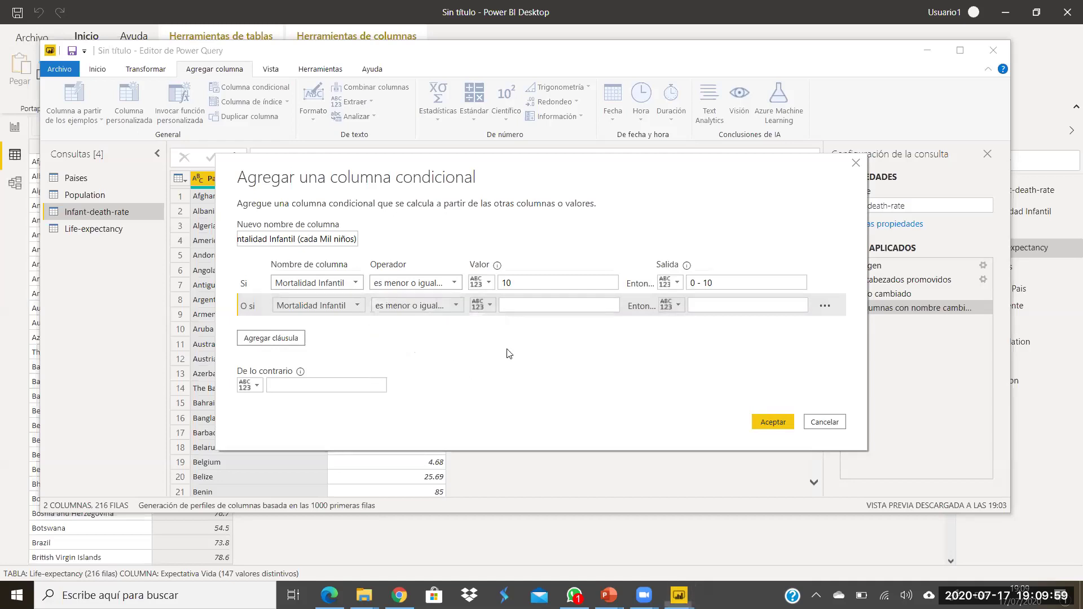
click(515, 303)
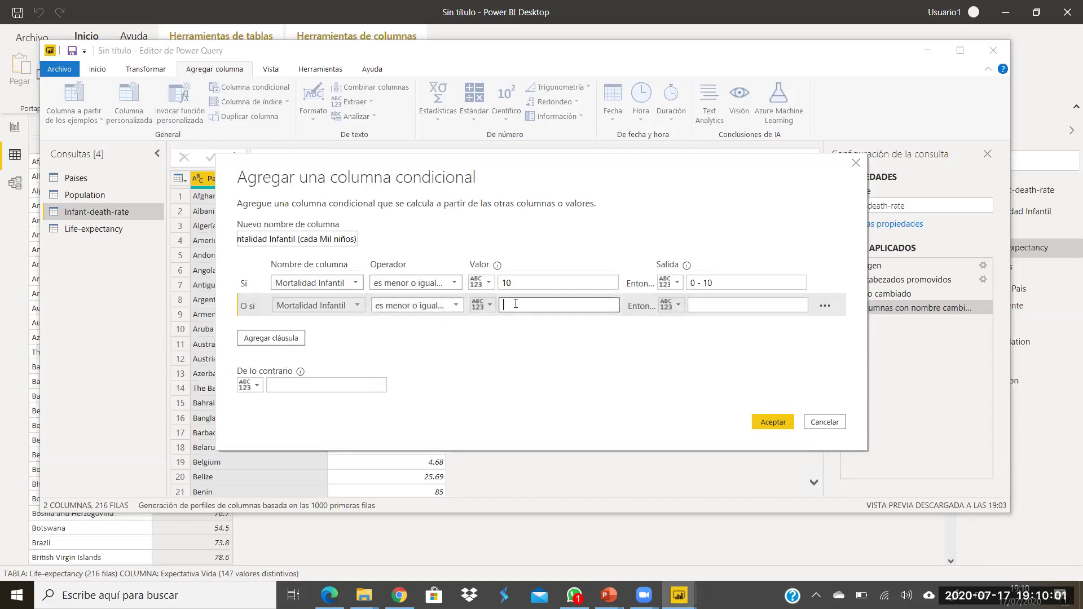
text(25)
click(695, 307)
text(10 - 25)
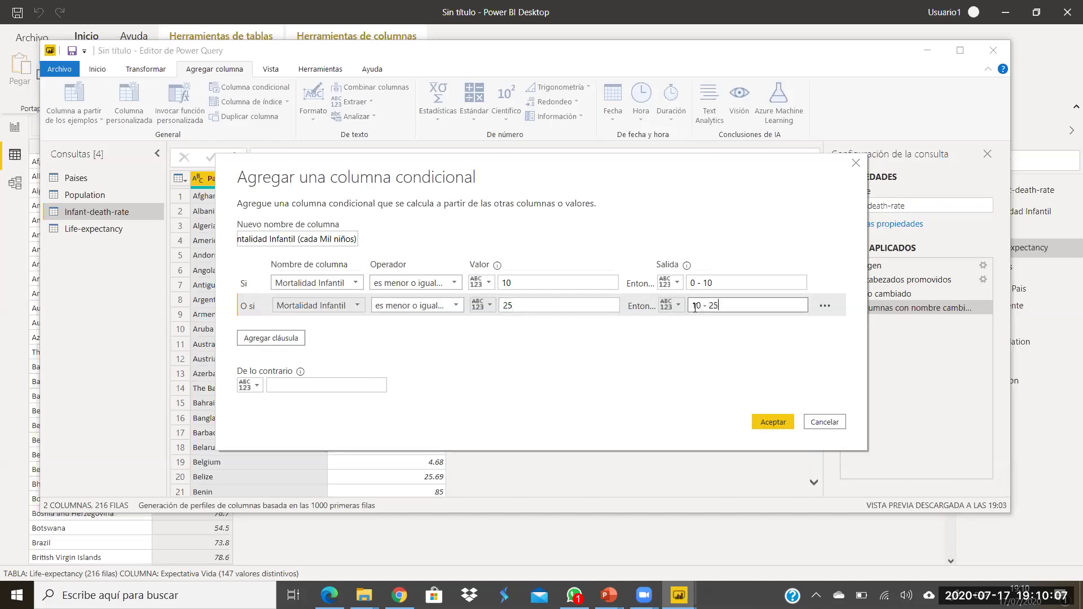
Step: Add a third clause so that Mortalidad Infantil less than or equal to 50 outputs 25 - 50
click(288, 341)
click(356, 329)
click(328, 357)
click(462, 327)
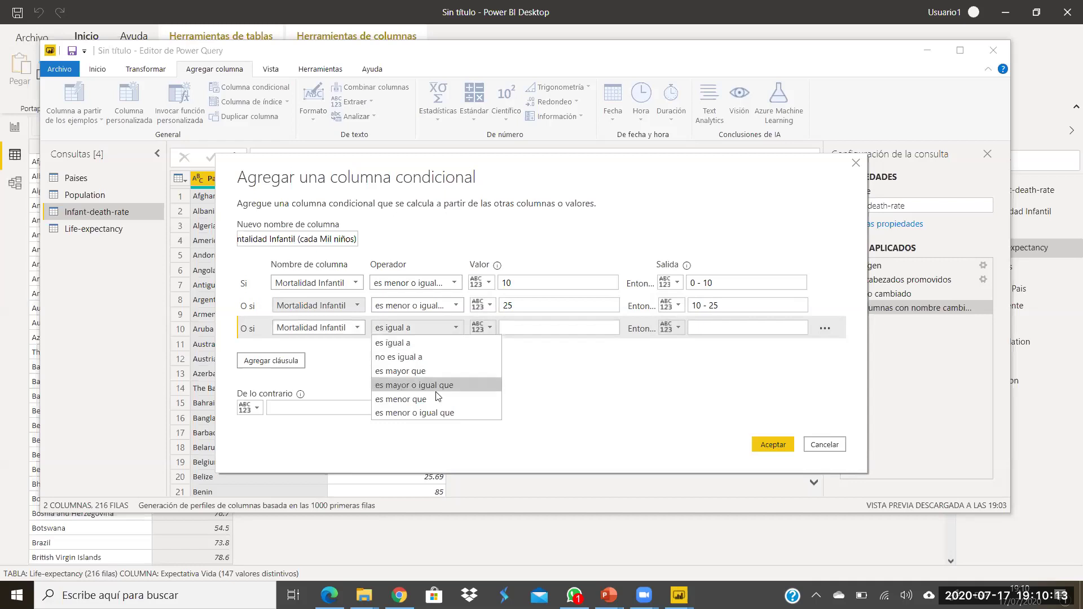
click(417, 413)
click(514, 327)
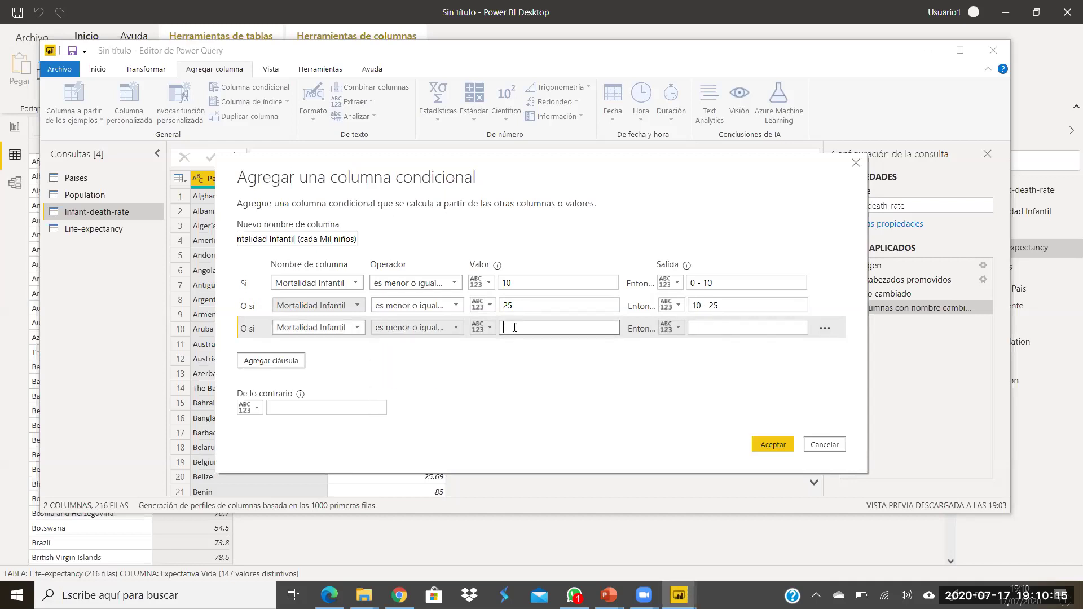
text(50)
click(691, 334)
text(25 - 50)
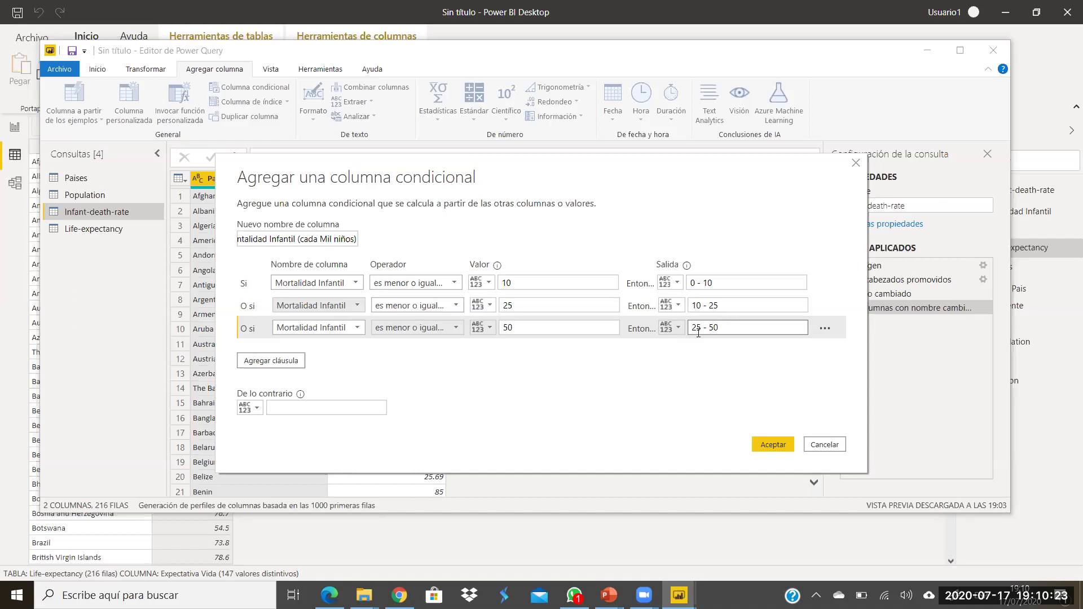
Step: Set the otherwise output to 50 a Mas and create the conditional infant mortality column
click(287, 407)
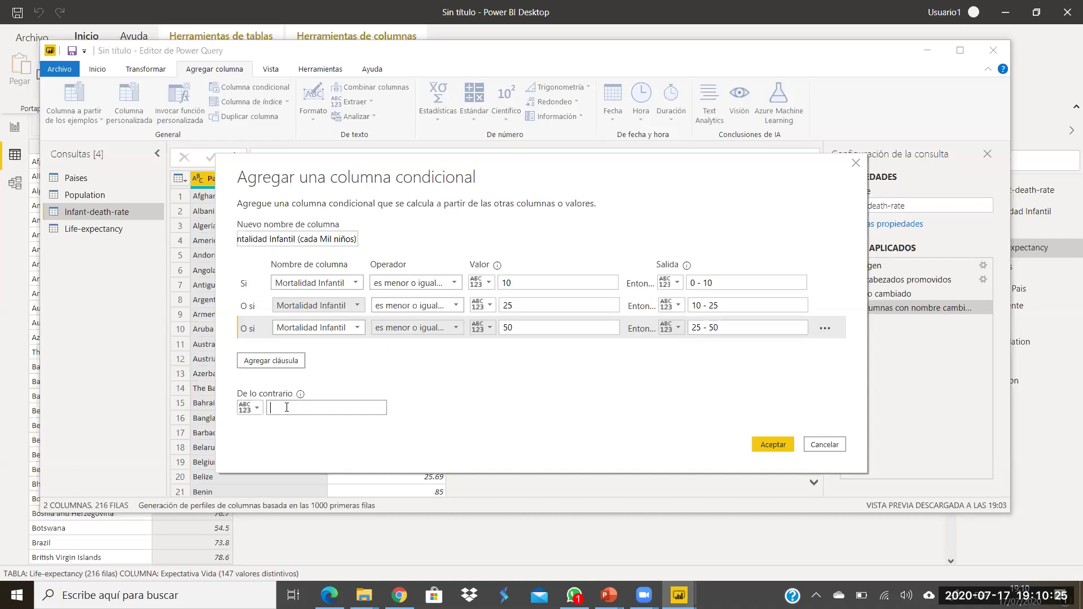
text(50 a Mas)
click(770, 445)
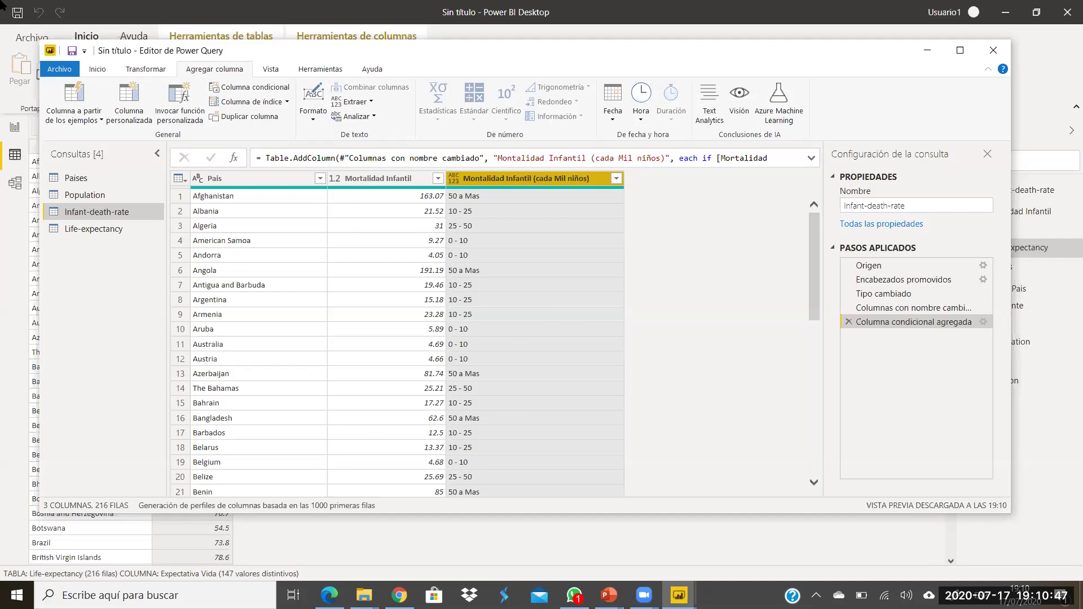
Step: Close Power Query applying the changes, and review the Infant-death-rate, Life-expectancy, Paises and Population tables in the data view
click(97, 69)
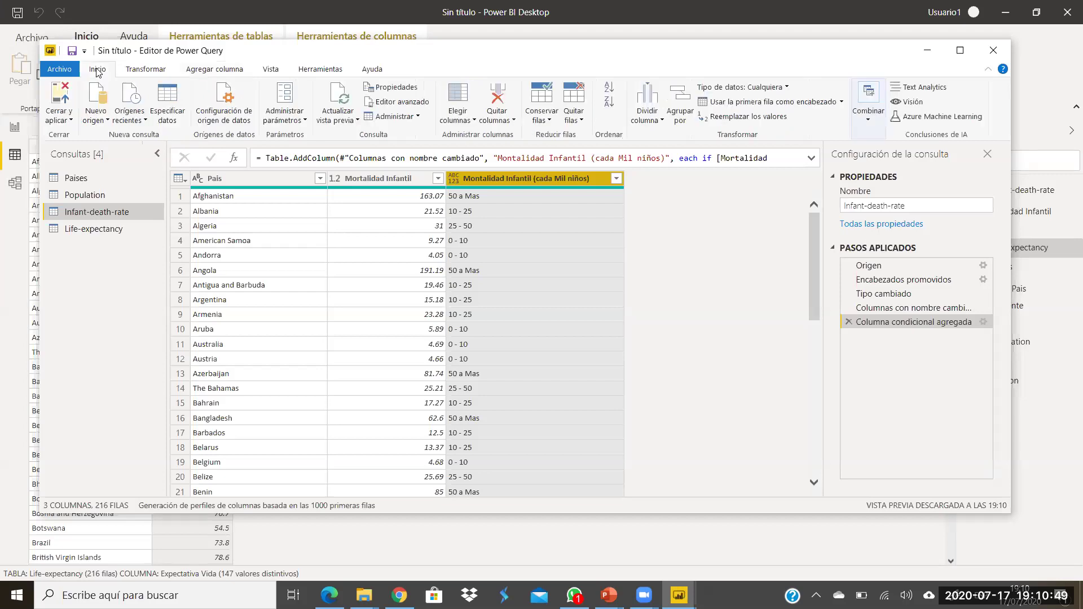
click(60, 94)
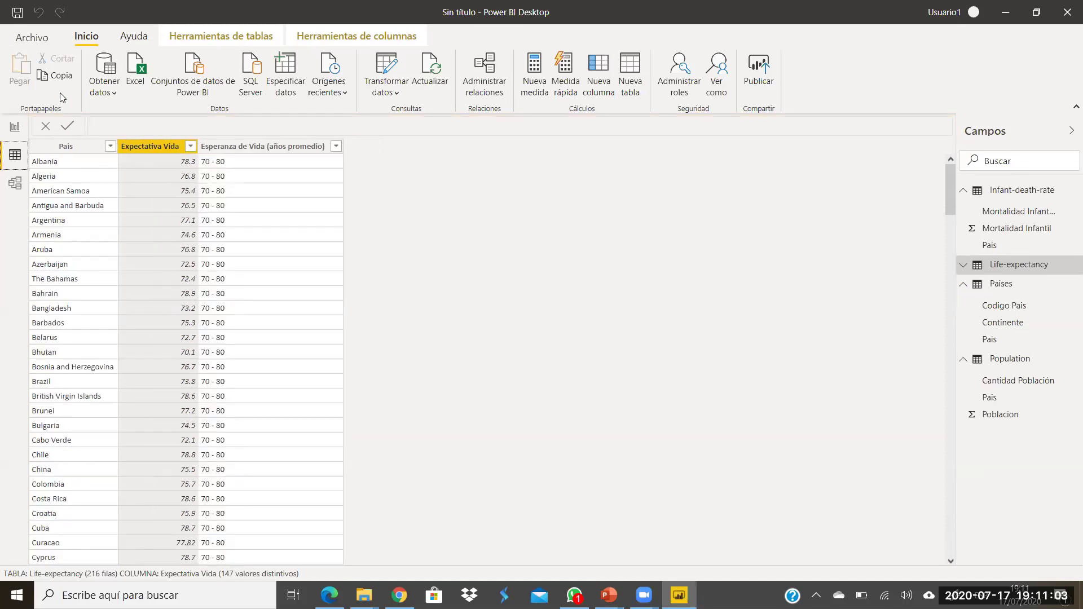
click(997, 212)
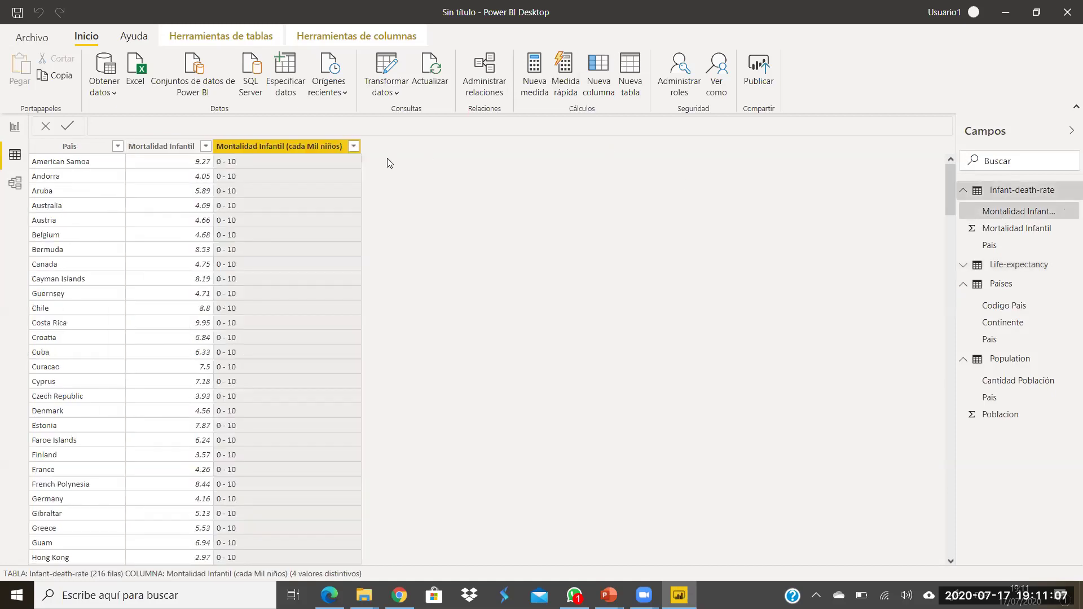
click(1018, 268)
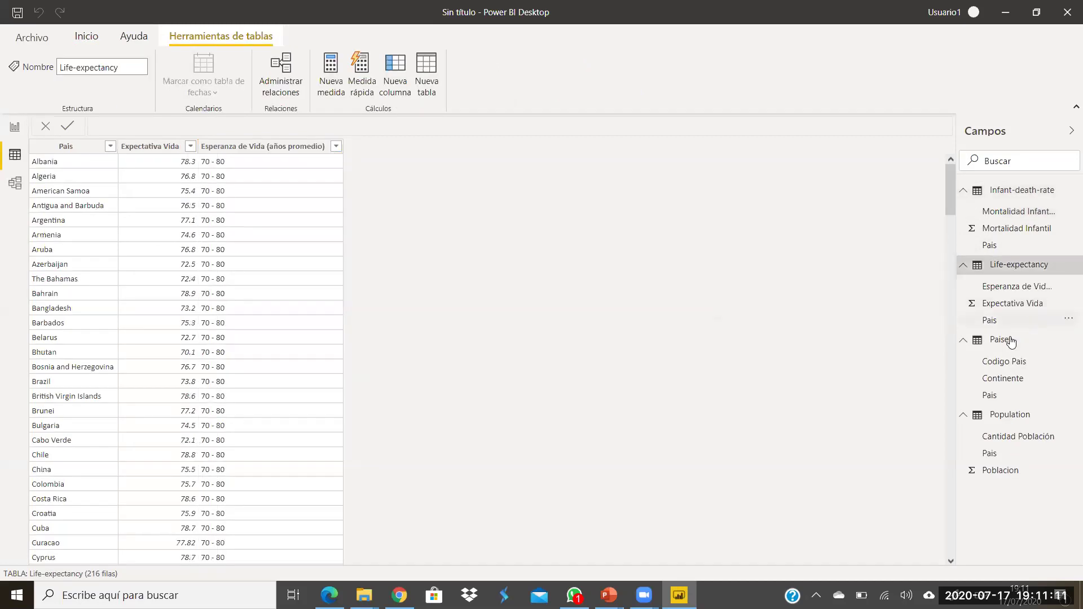
click(1007, 341)
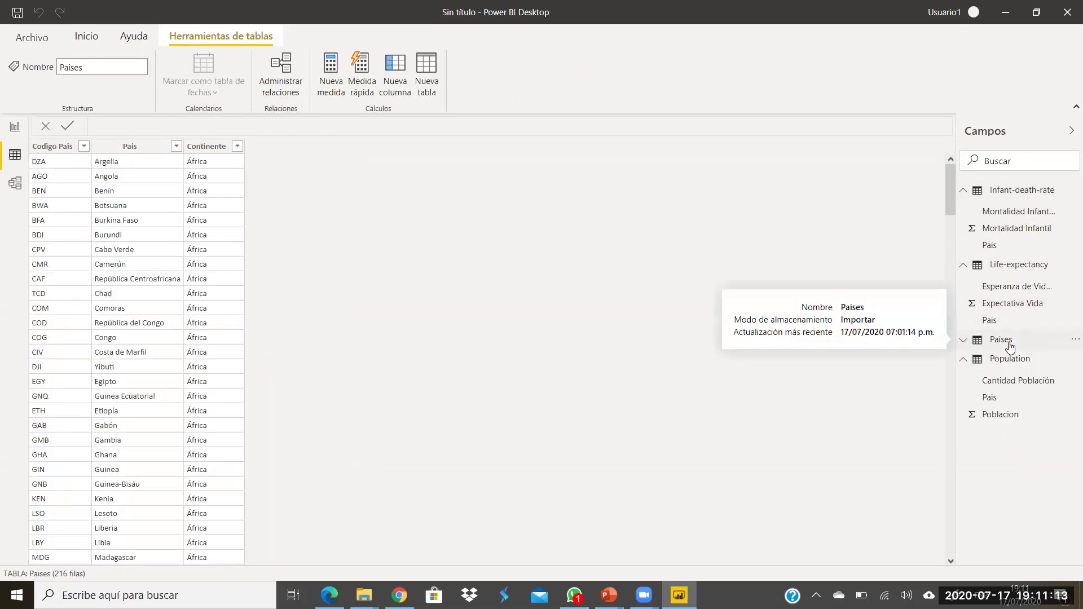
click(1008, 368)
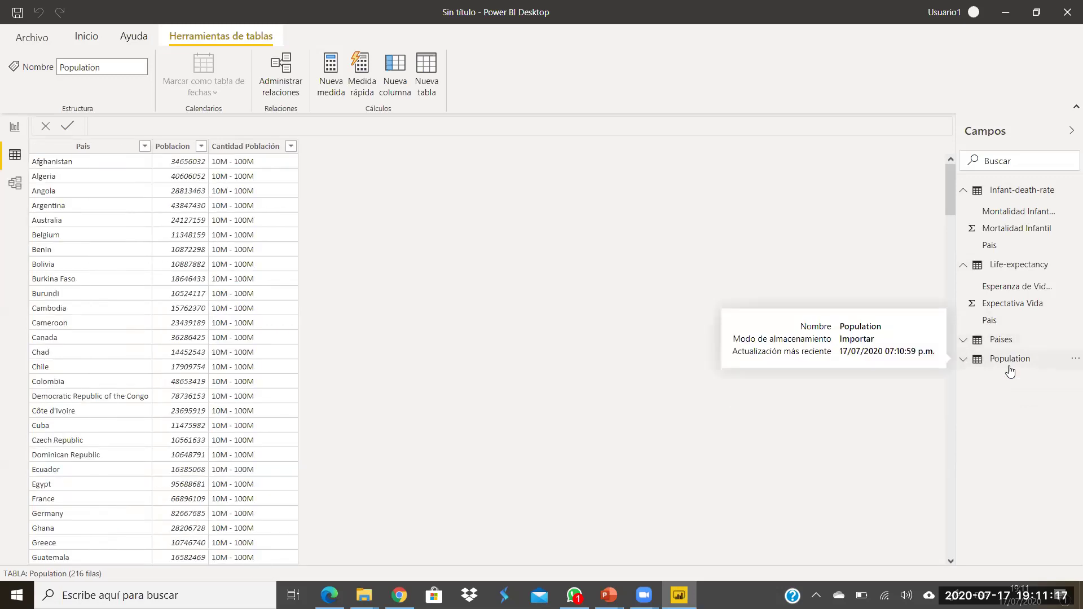
Step: Insert a matrix visual on the report page and enlarge it down to the page's lower edge
click(15, 128)
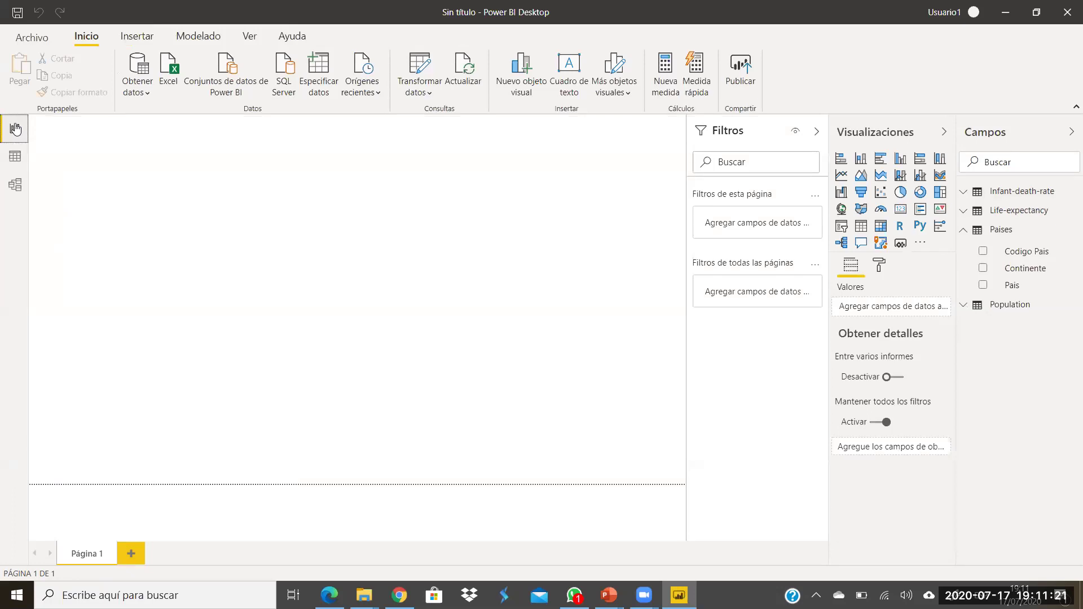
click(881, 226)
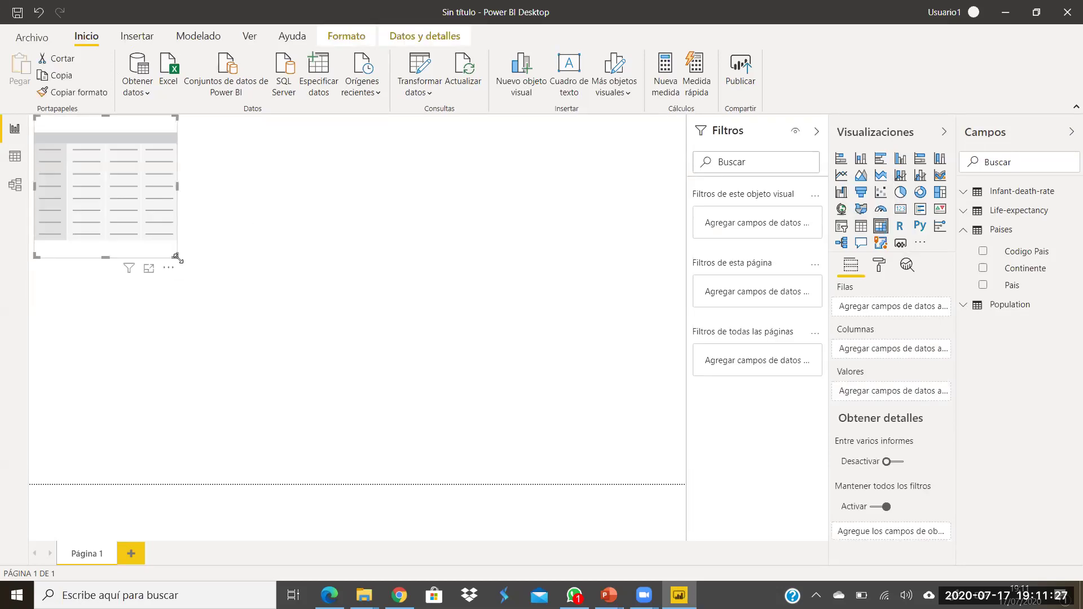
drag(176, 258, 336, 483)
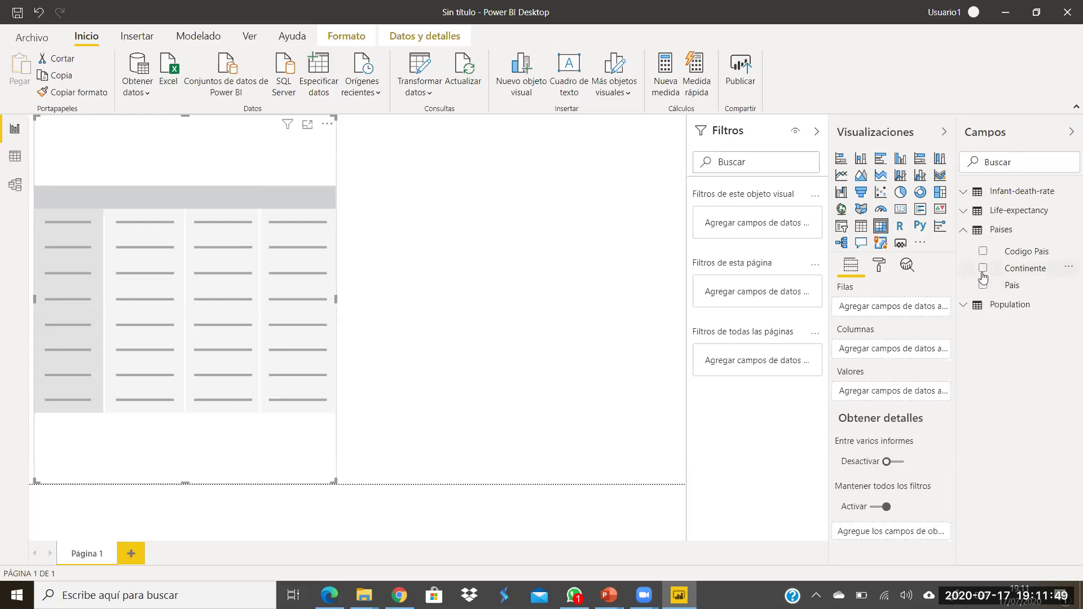
Step: Set the matrix rows to Continente followed by Pais from the Paises table
click(968, 232)
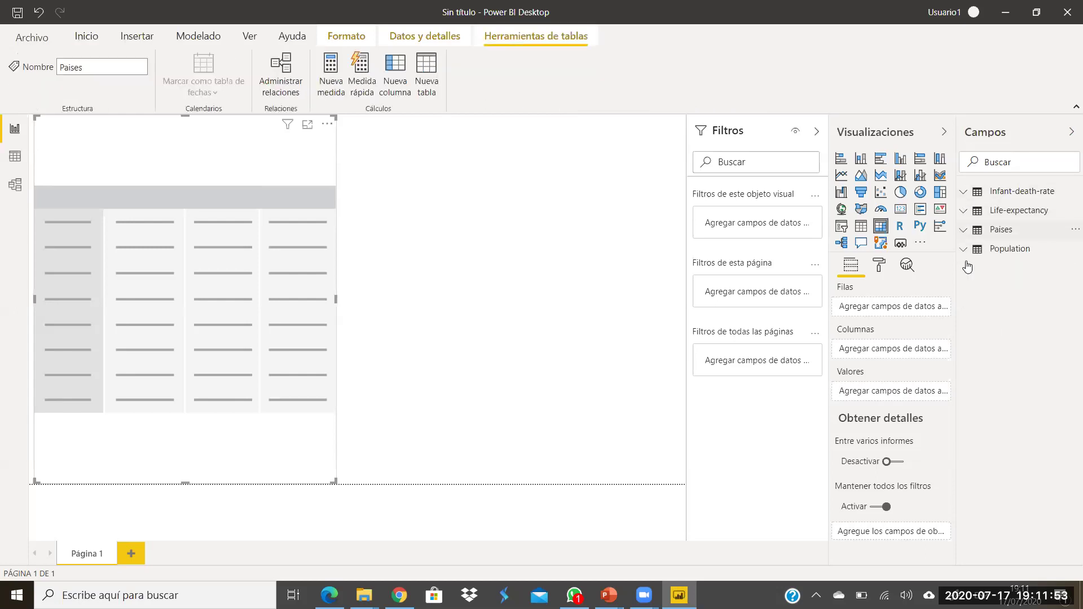
click(962, 231)
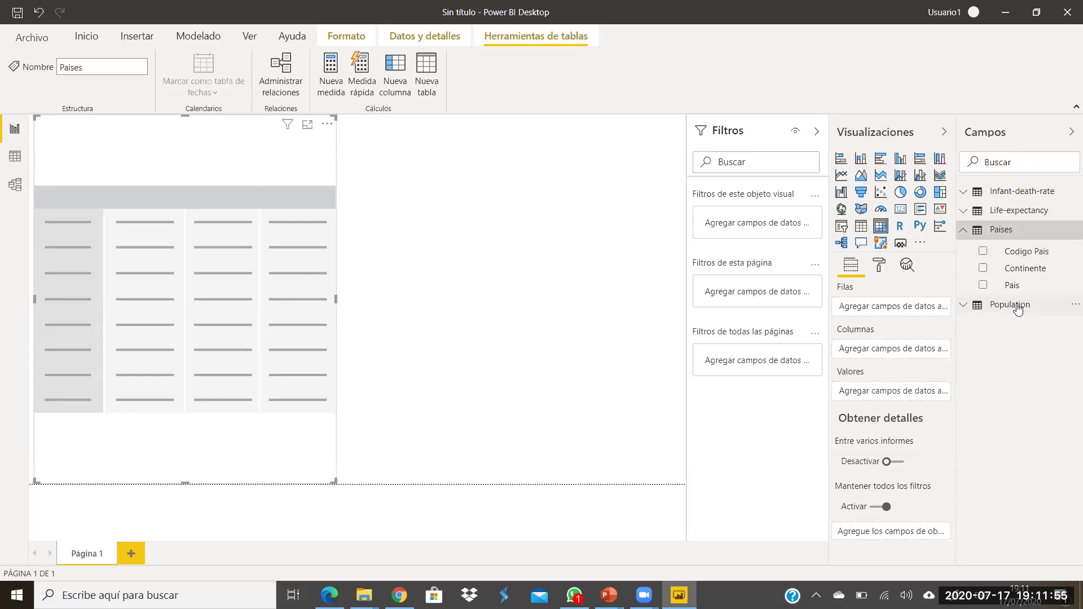
drag(1013, 273, 909, 308)
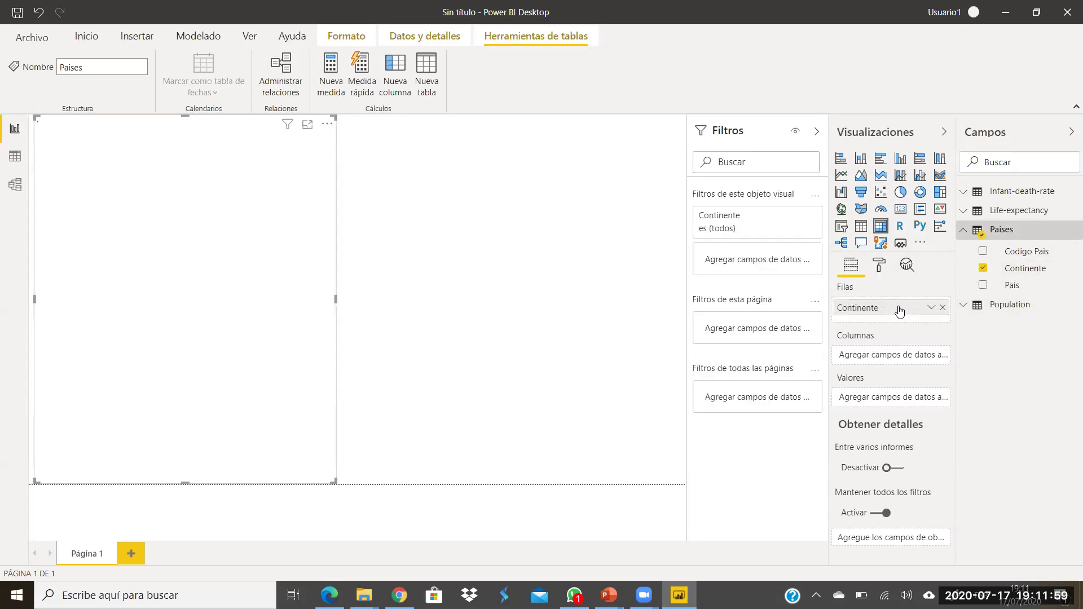
drag(984, 292, 900, 325)
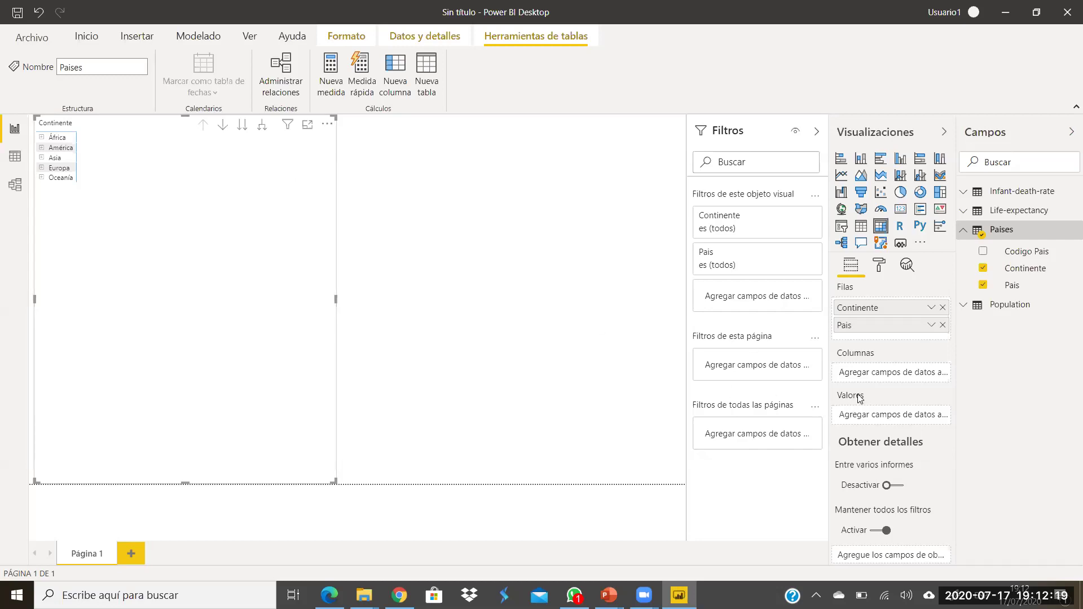
Step: Add Poblacion and Cantidad Población from the Population table as the matrix columns
click(964, 306)
drag(939, 388, 882, 372)
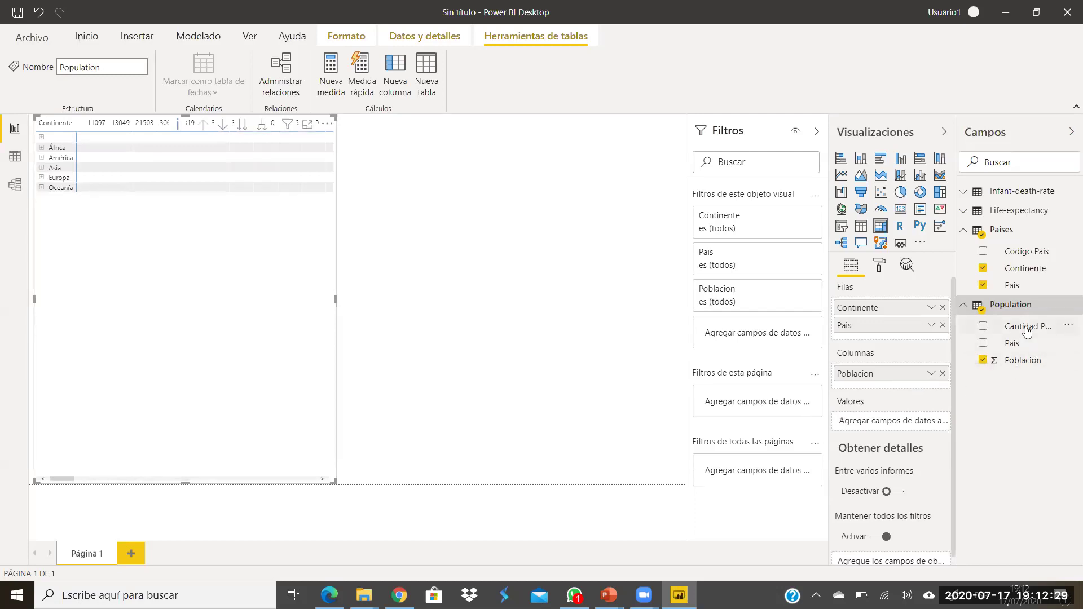
drag(1024, 333, 884, 390)
drag(1018, 329, 882, 387)
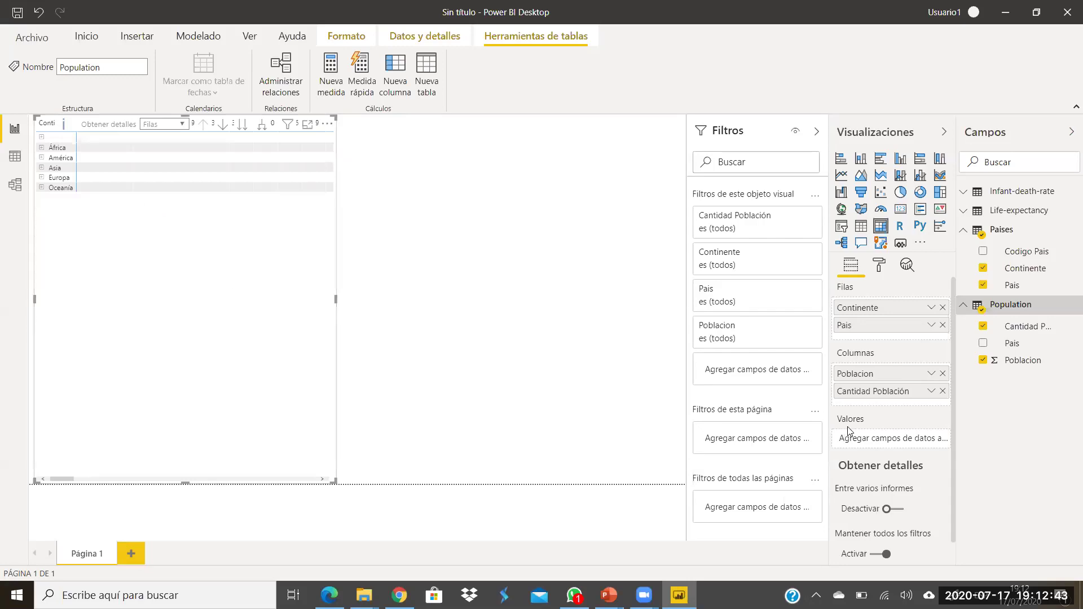
Step: Clear Poblacion and Cantidad Población from the matrix columns and add both as matrix values
click(941, 374)
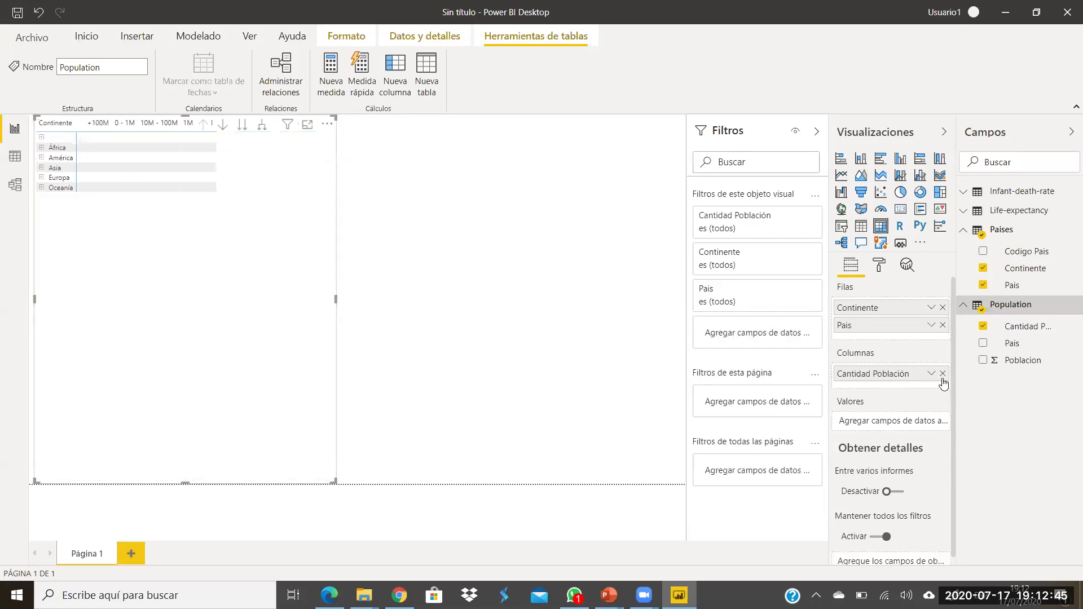
click(942, 373)
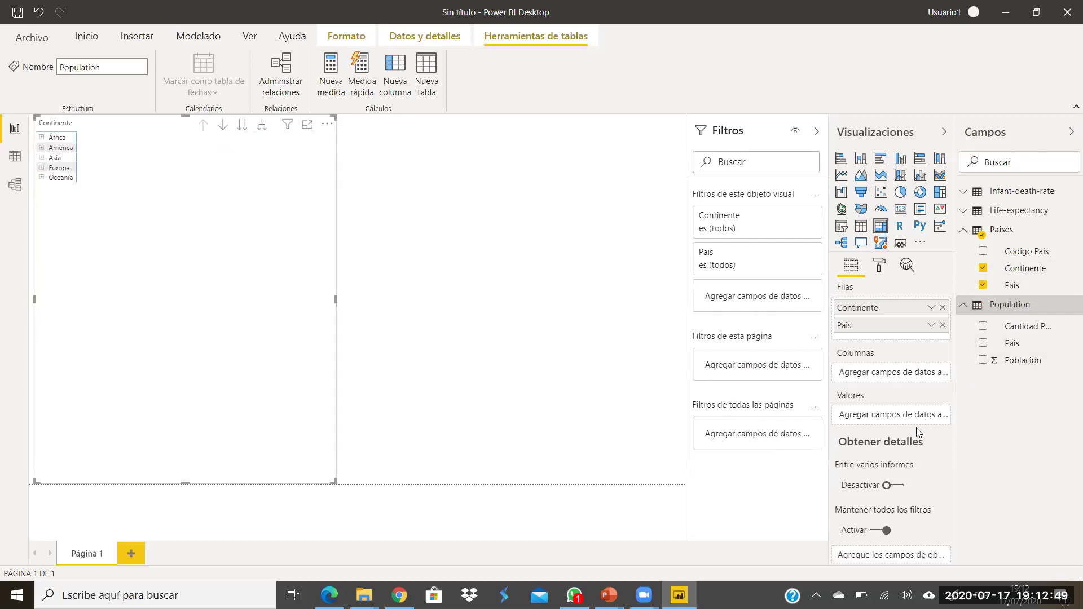
drag(1013, 362, 878, 417)
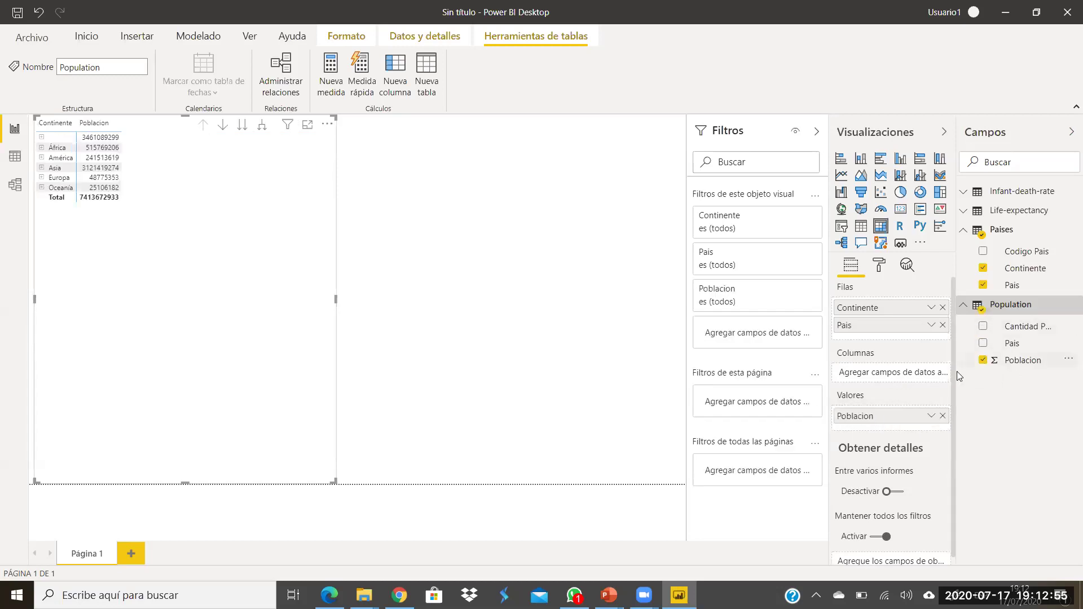
drag(1022, 328, 899, 433)
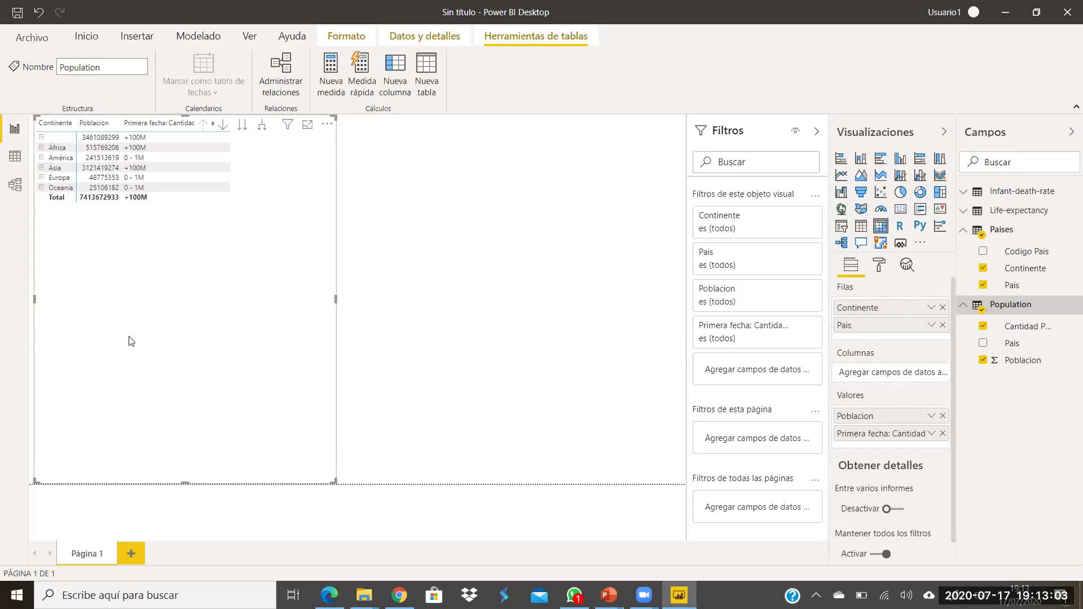
Step: Add a slicer beside the matrix using the Continente field from the Paises table
click(54, 148)
click(378, 275)
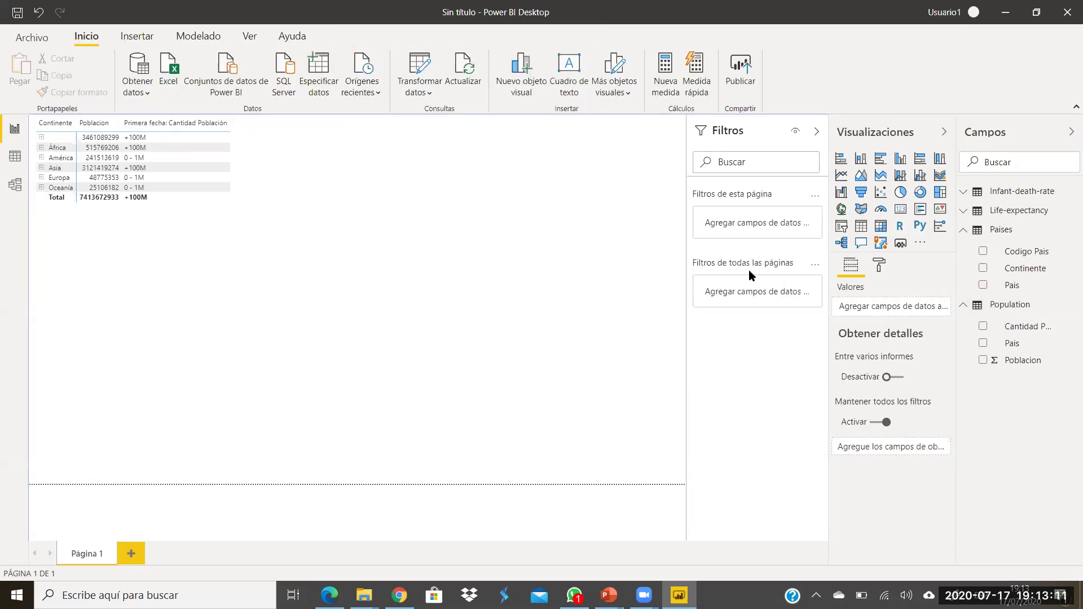
click(841, 227)
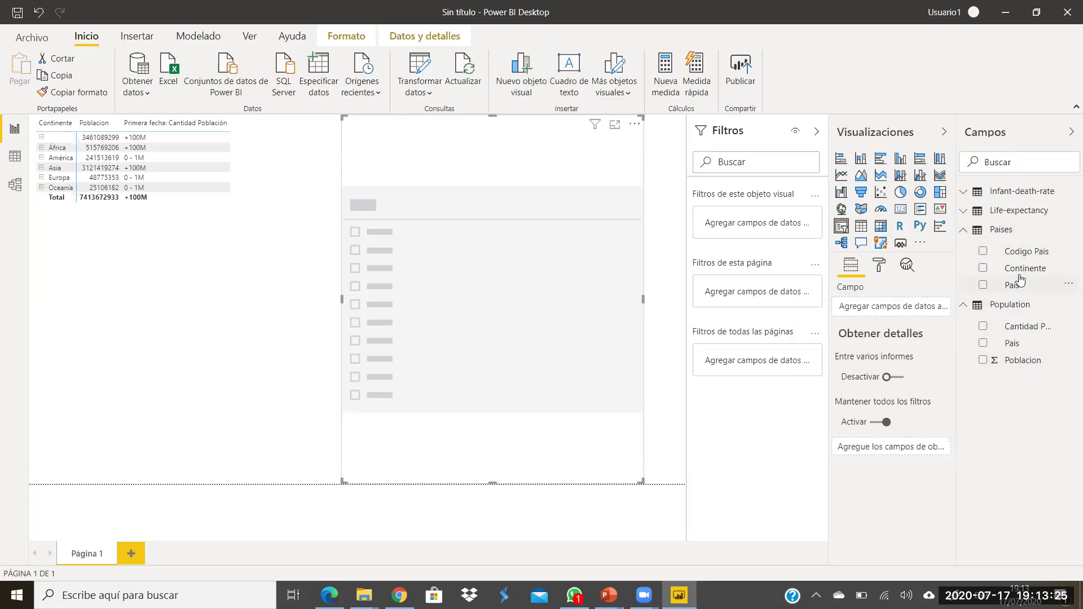
drag(1022, 272, 885, 309)
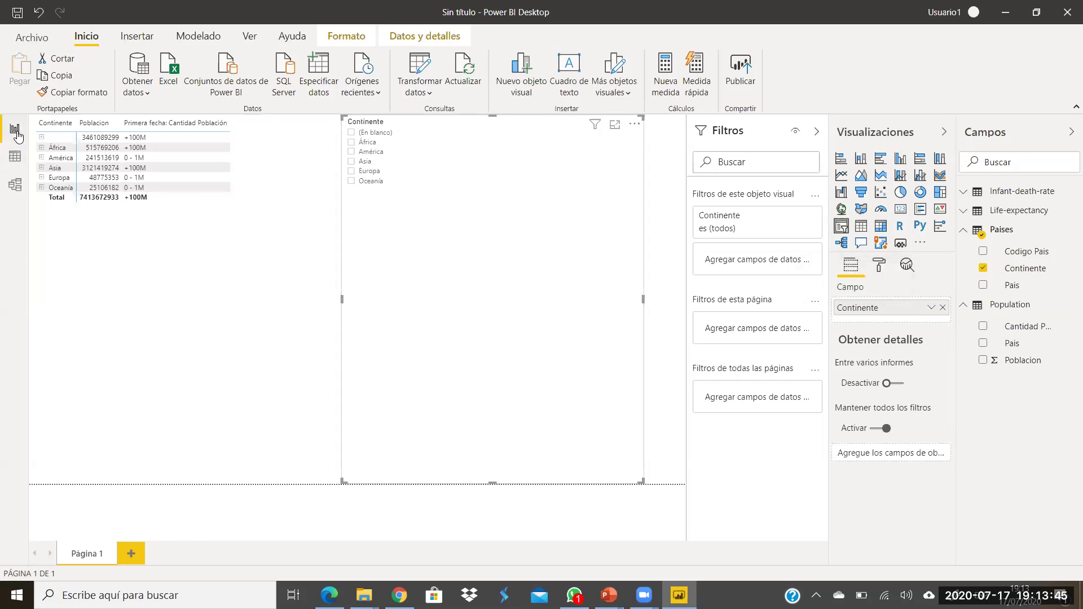
Step: Examine the distinct Continente and Pais values of the Paises table in the data view, and return to the report
click(14, 159)
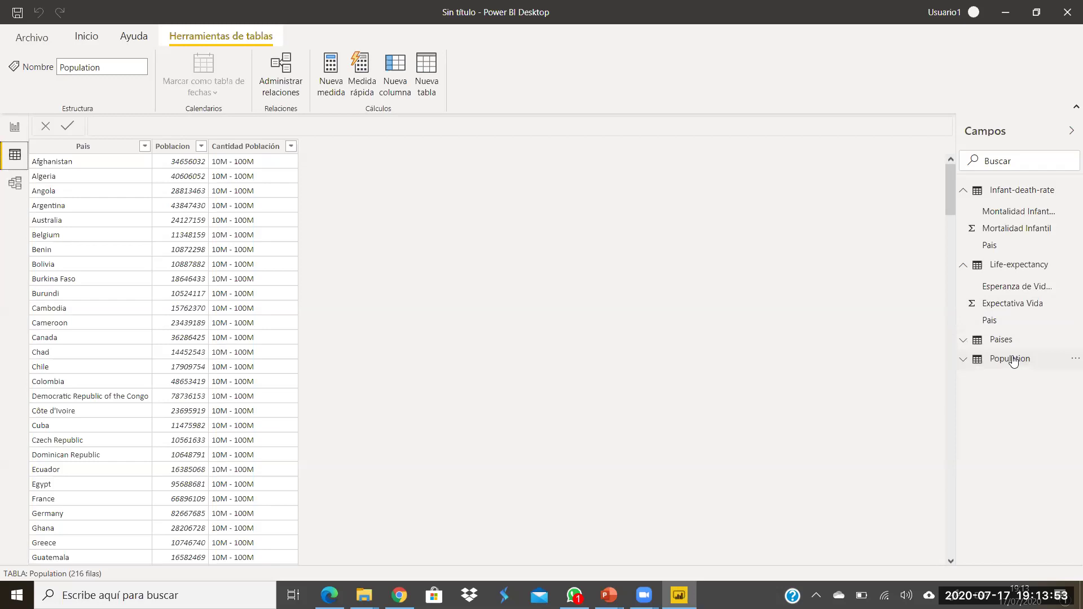
click(1001, 340)
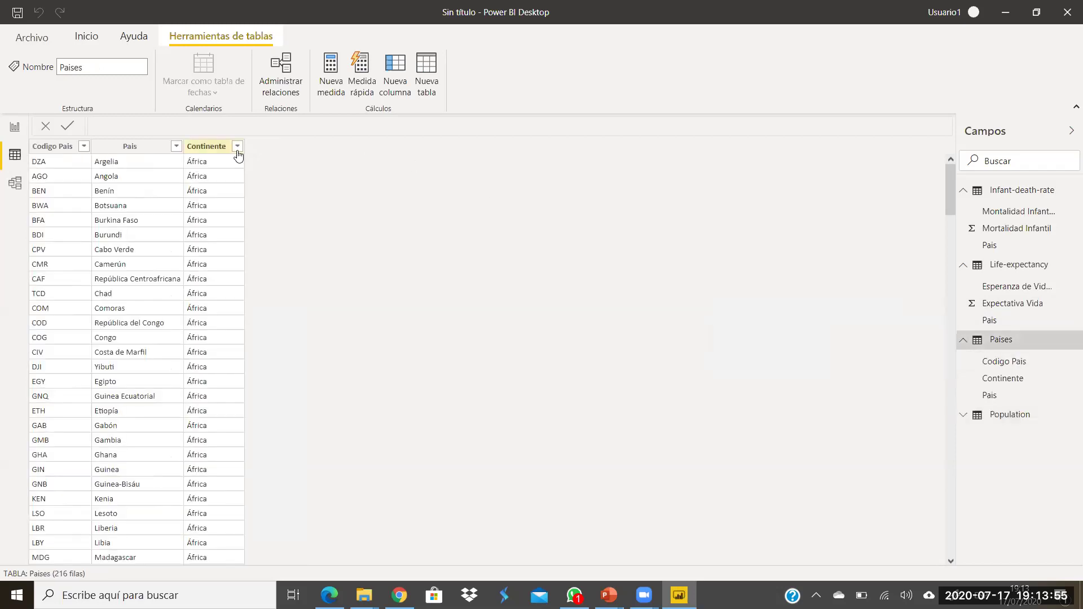
click(237, 148)
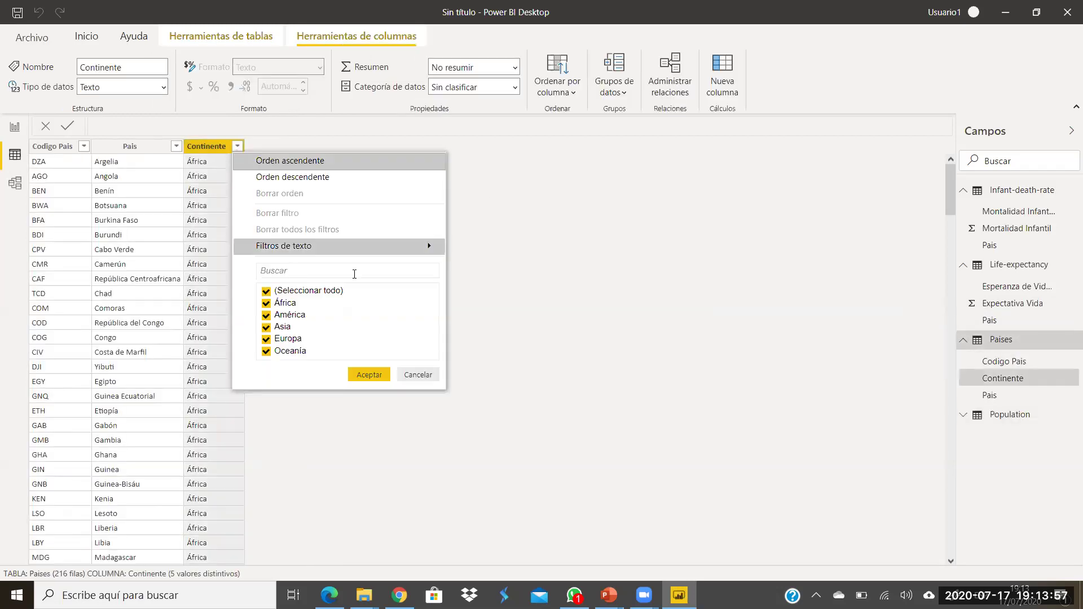
click(418, 376)
click(175, 148)
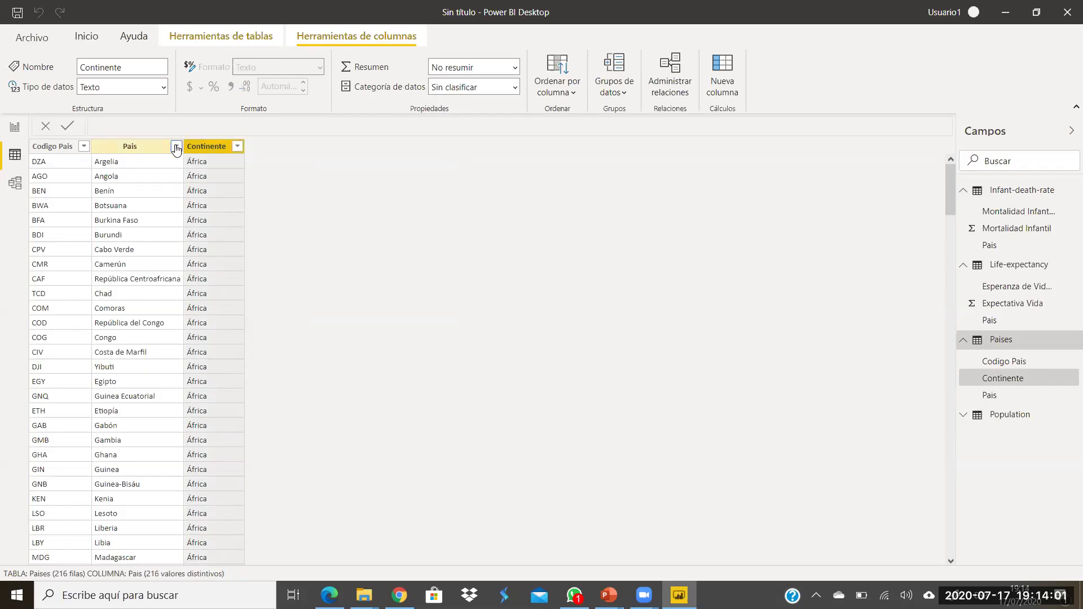
drag(371, 163, 388, 415)
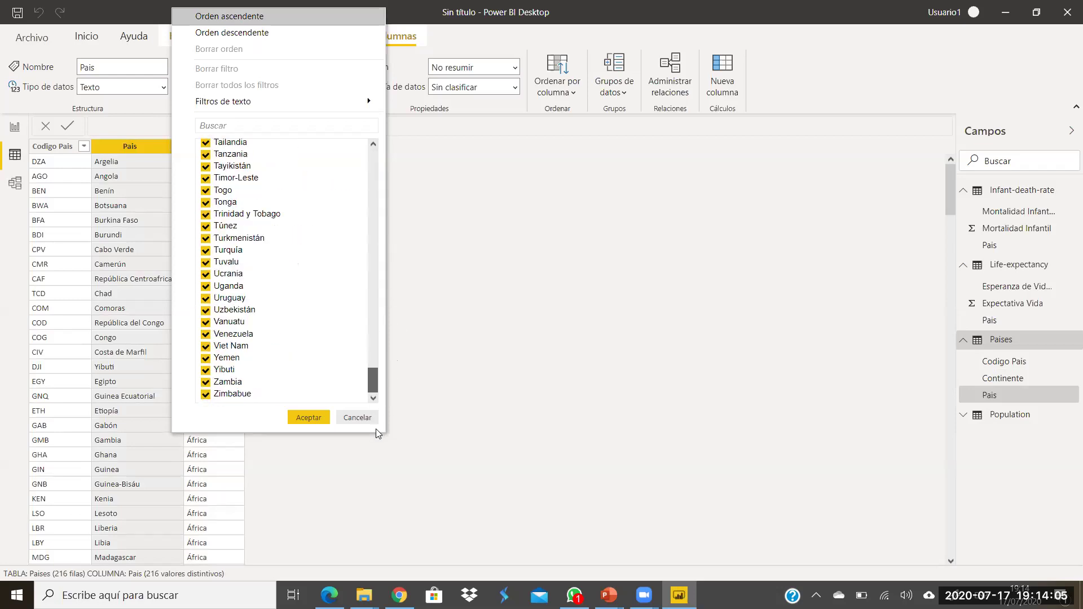
click(358, 417)
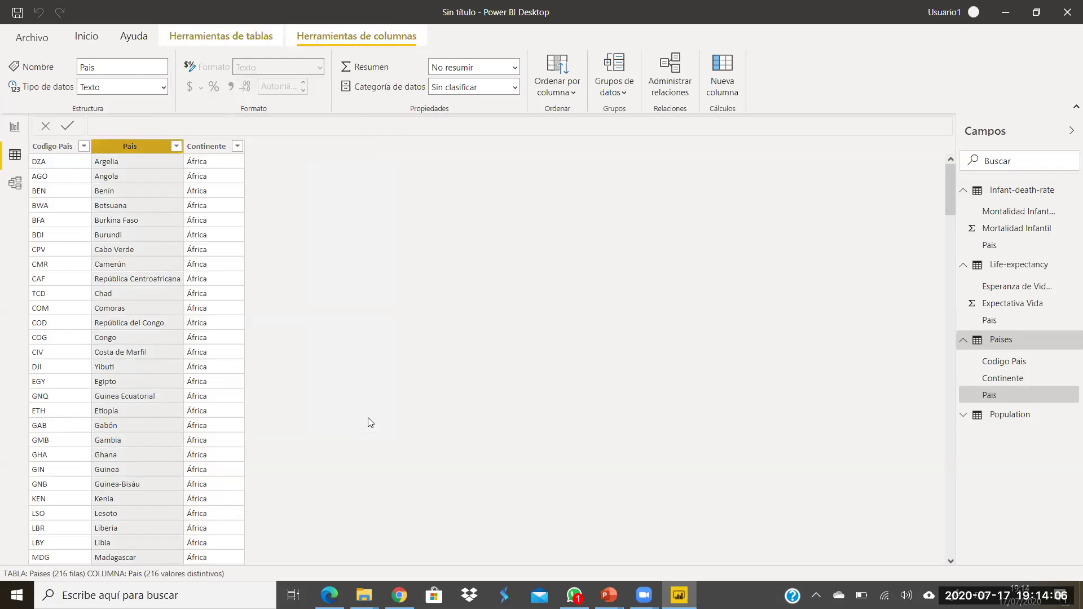
click(14, 130)
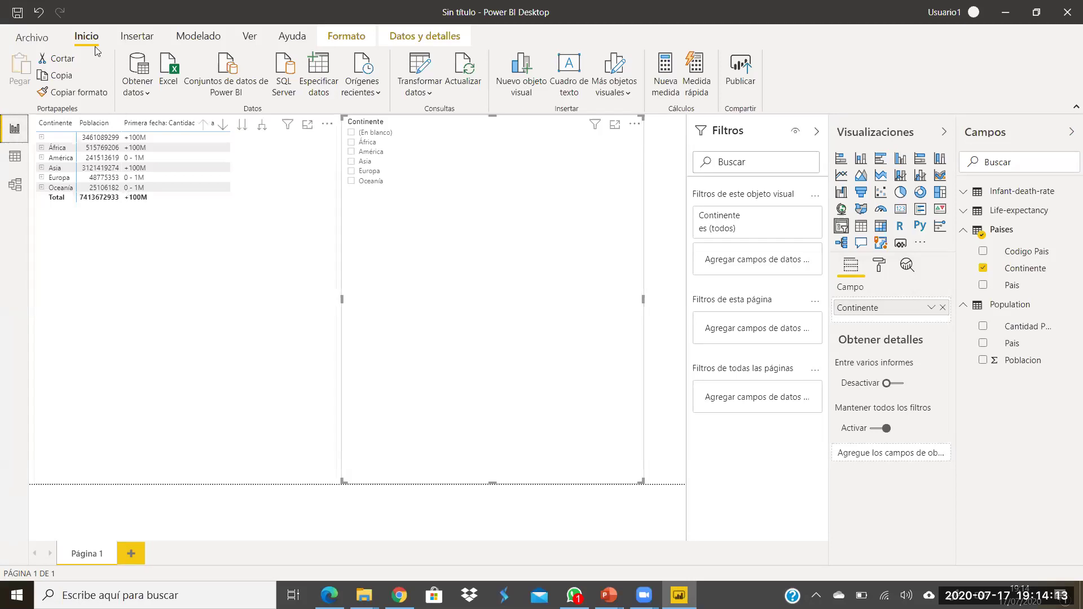
Step: Import the text file Countries.csv and open it in Power Query for transformation
click(141, 40)
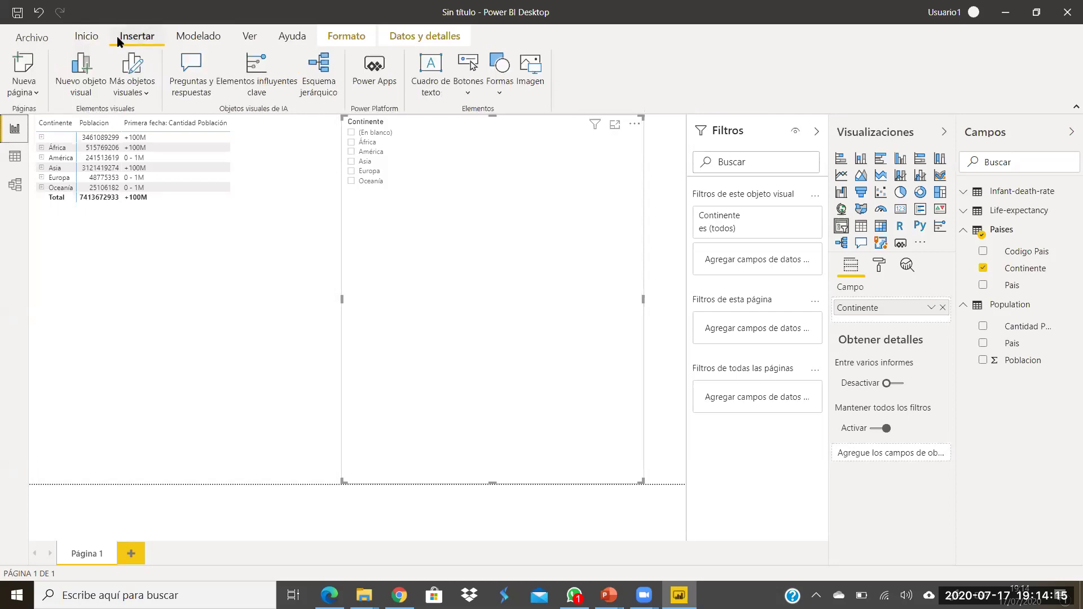
click(87, 37)
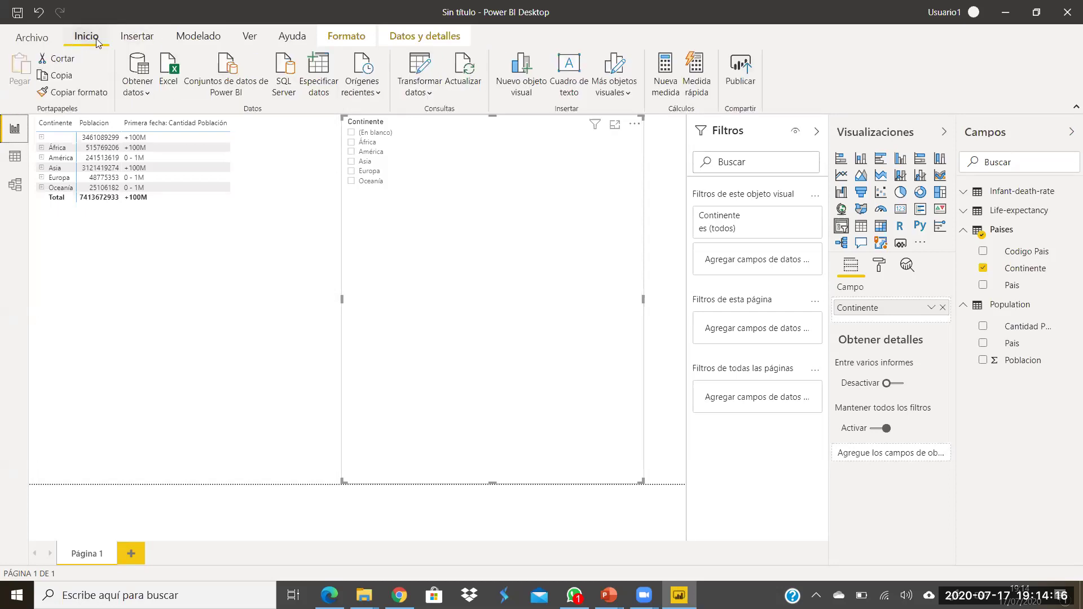
click(138, 91)
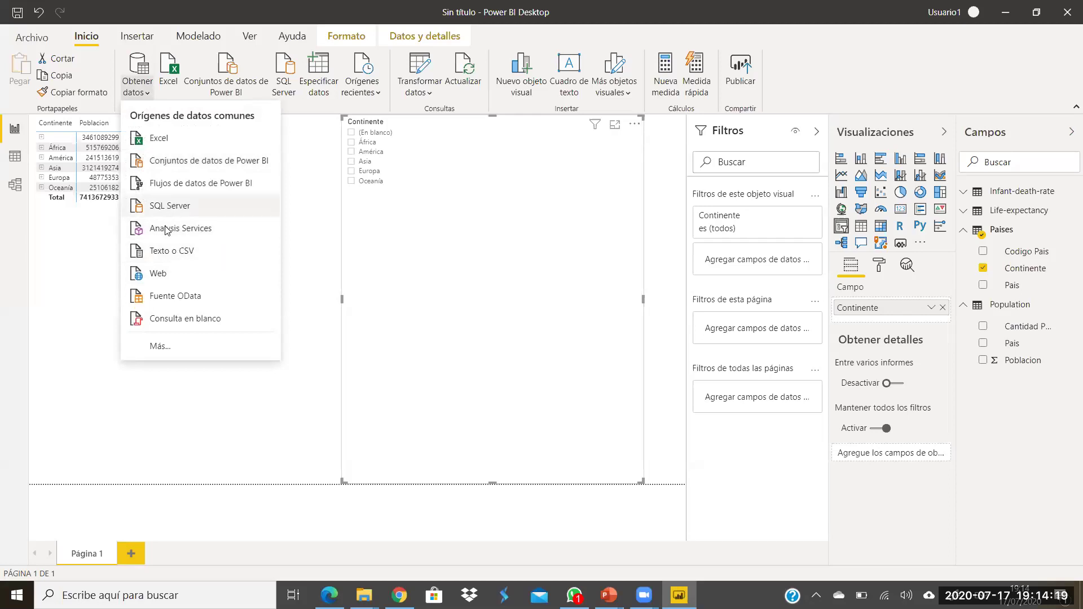
click(179, 252)
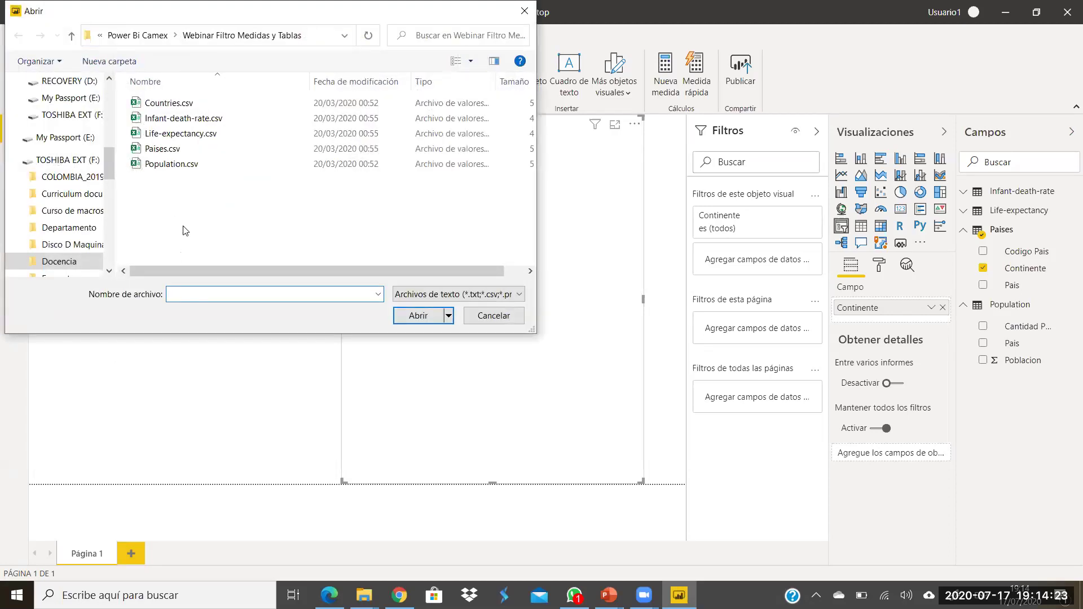
click(190, 104)
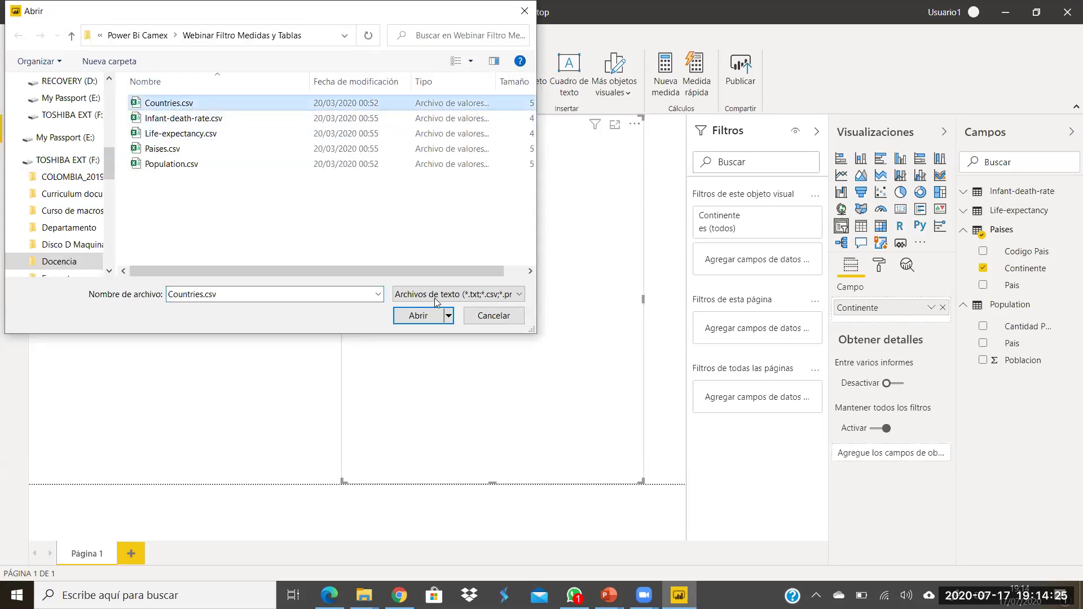
click(428, 317)
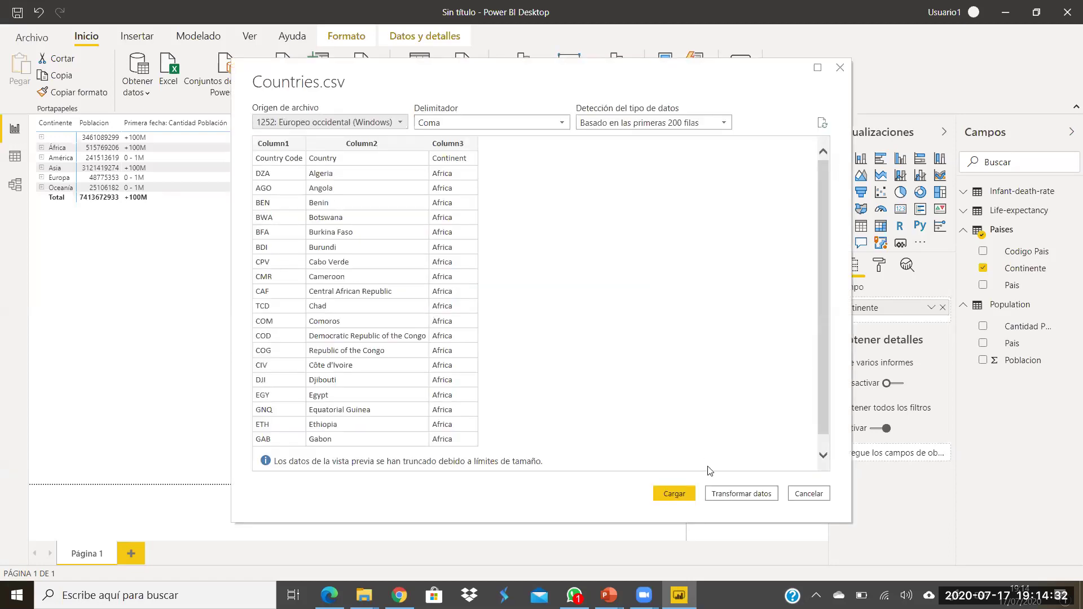
click(738, 494)
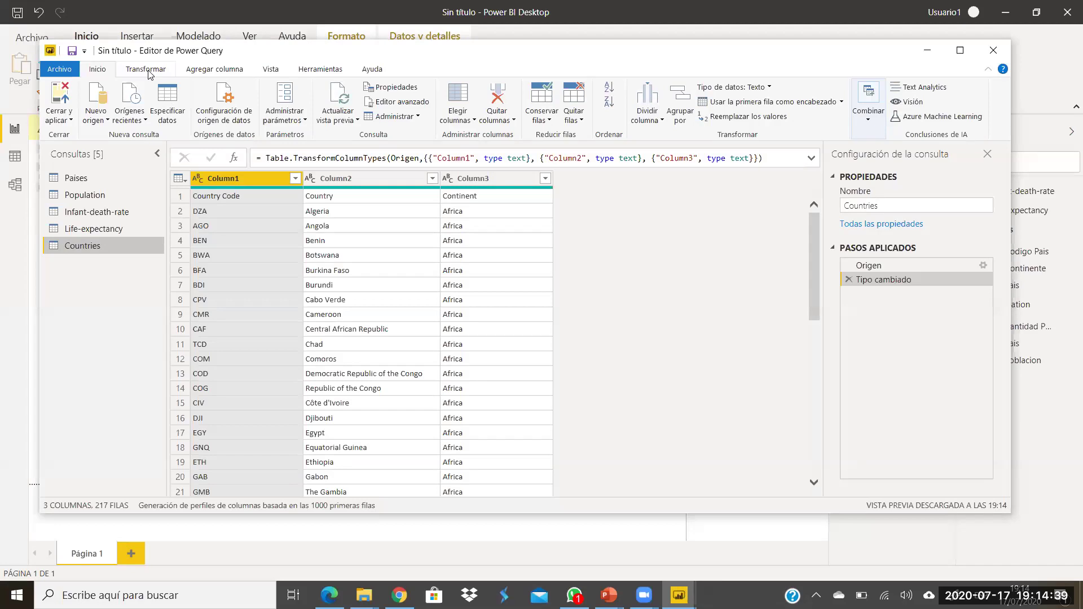
Step: Use the first row as headers in the Countries query, and close Power Query applying the changes
click(148, 69)
click(113, 97)
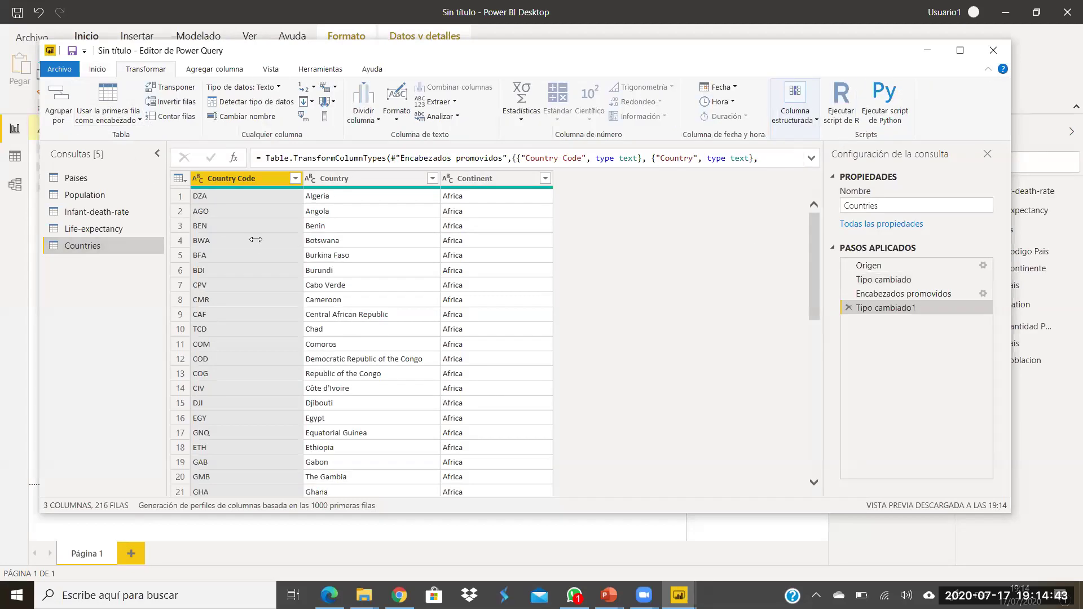
click(97, 69)
click(55, 118)
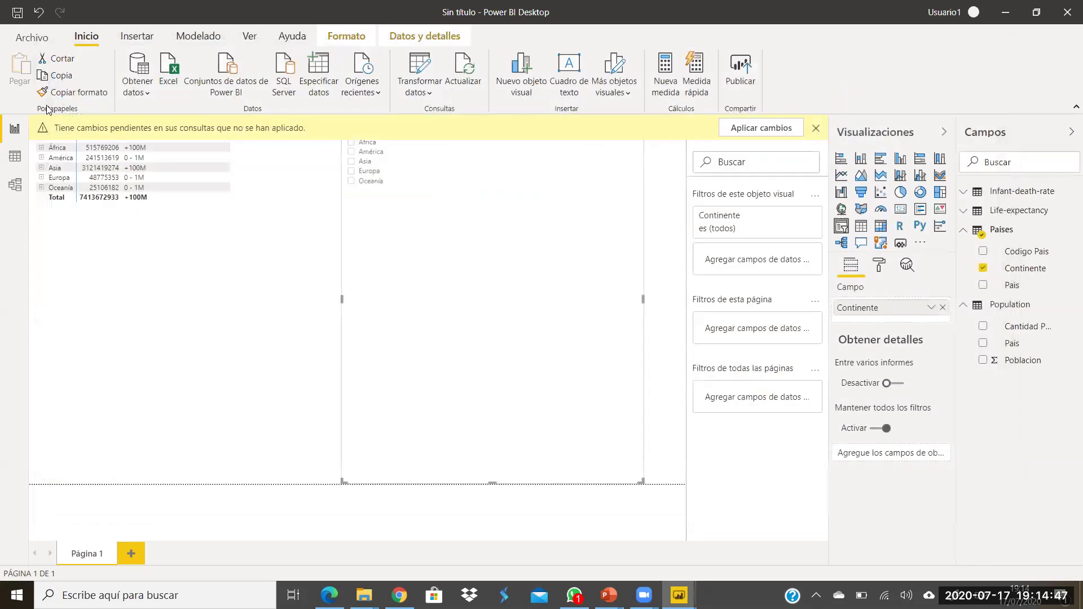
Step: Place the Countries table near Paises in the model diagram and relate its Country Code to Codigo Pais
click(18, 190)
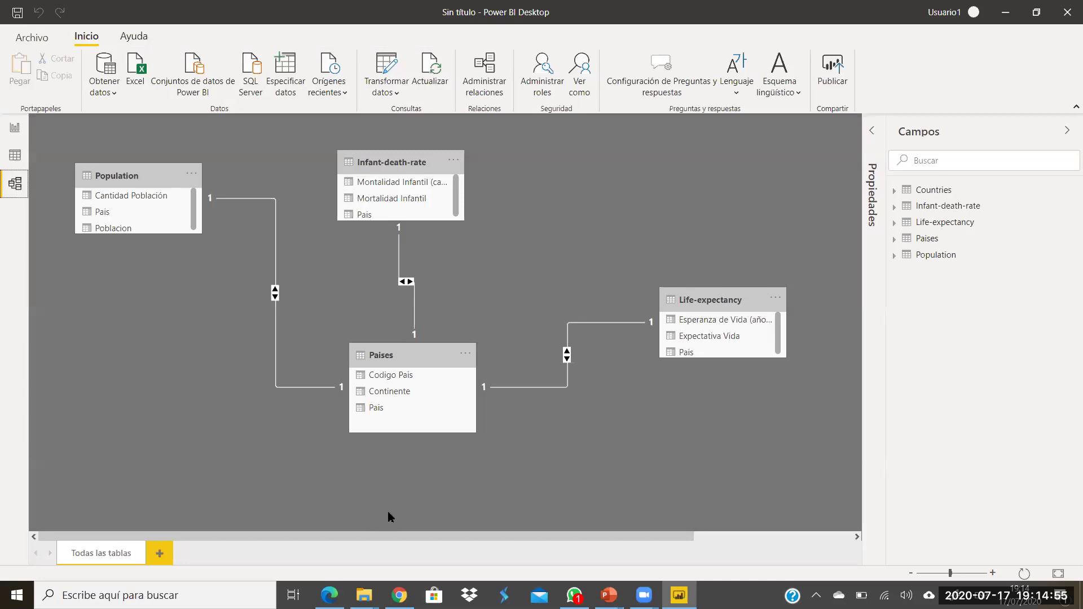
drag(402, 533, 562, 534)
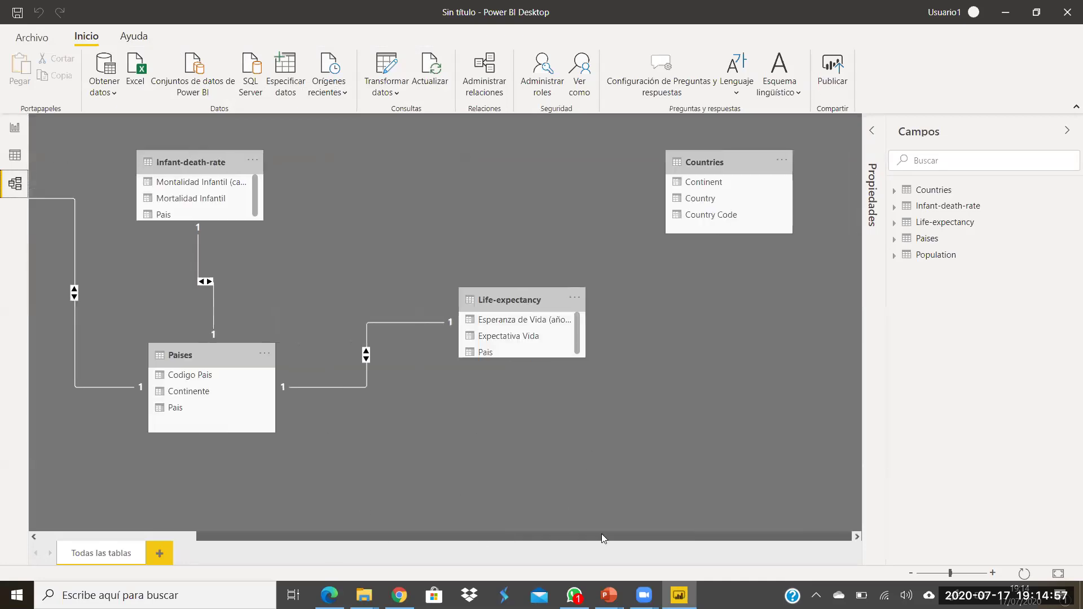
drag(727, 164, 493, 429)
scroll(602, 426, down, 1)
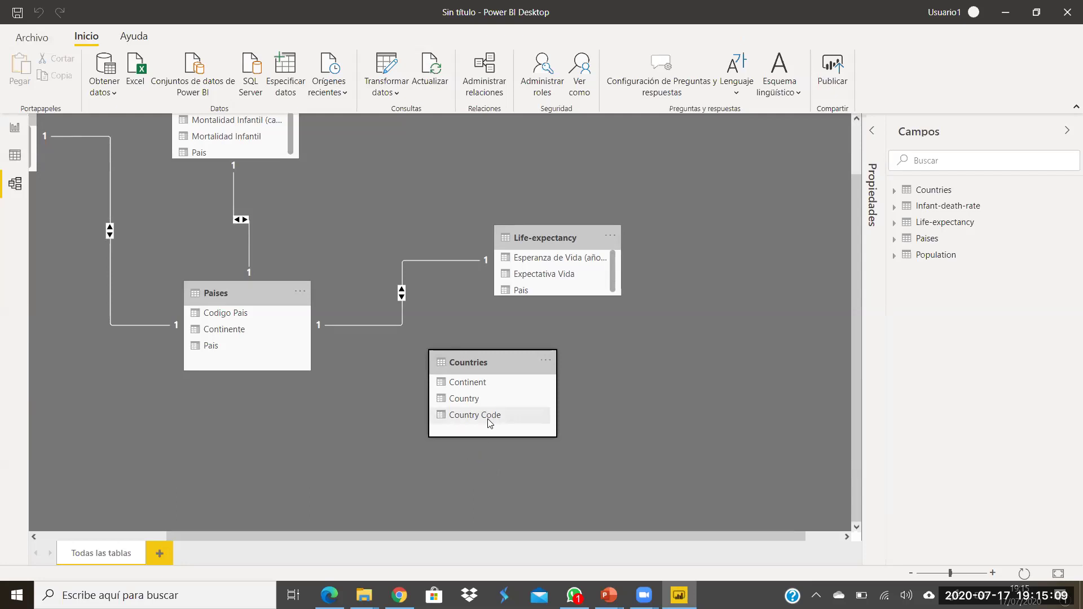
drag(487, 417, 245, 317)
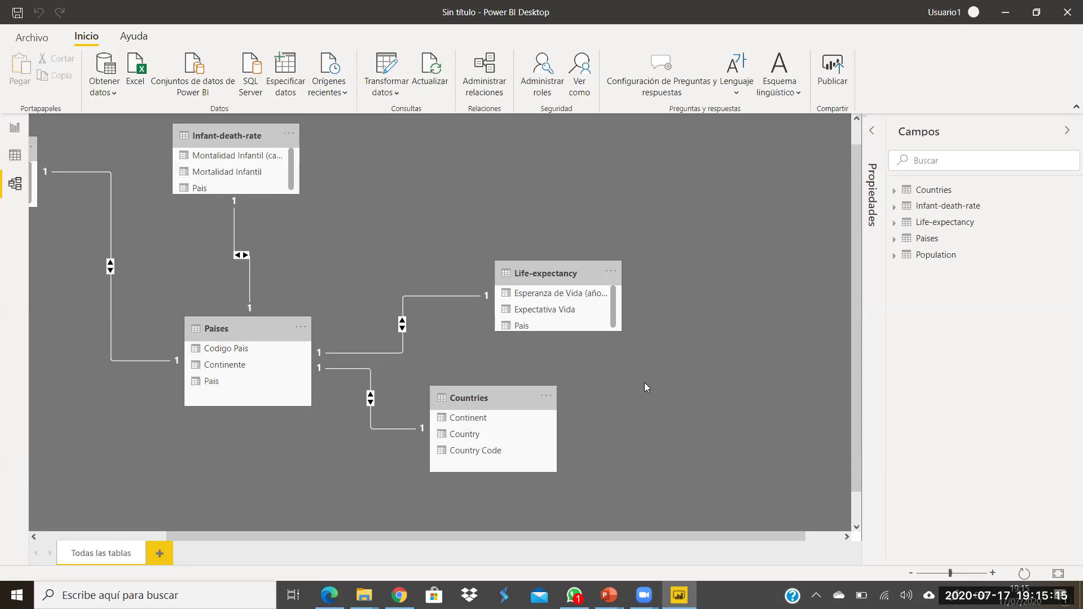
click(117, 82)
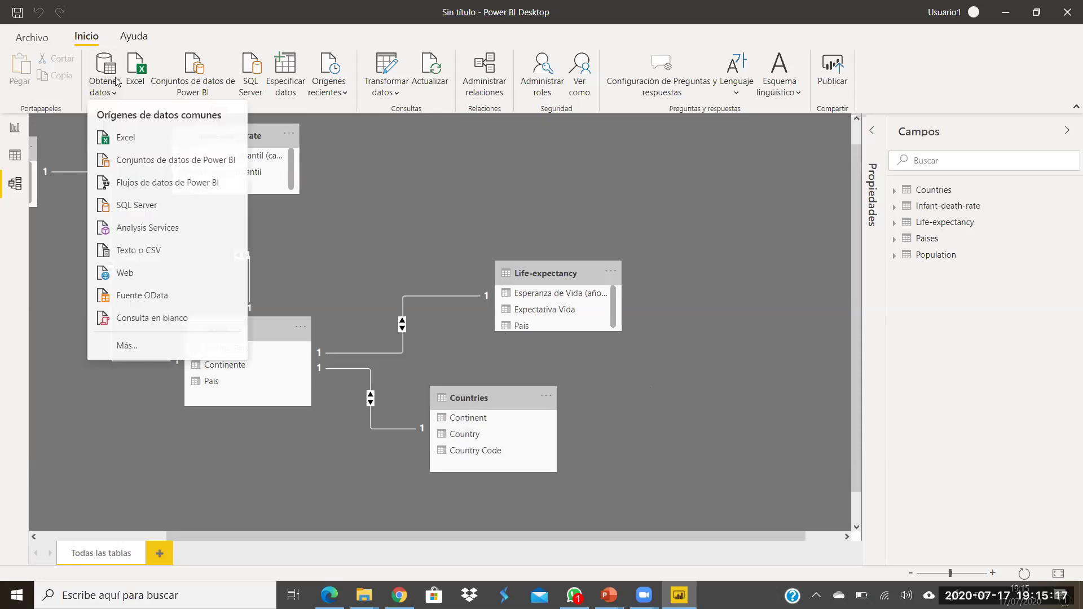
click(345, 210)
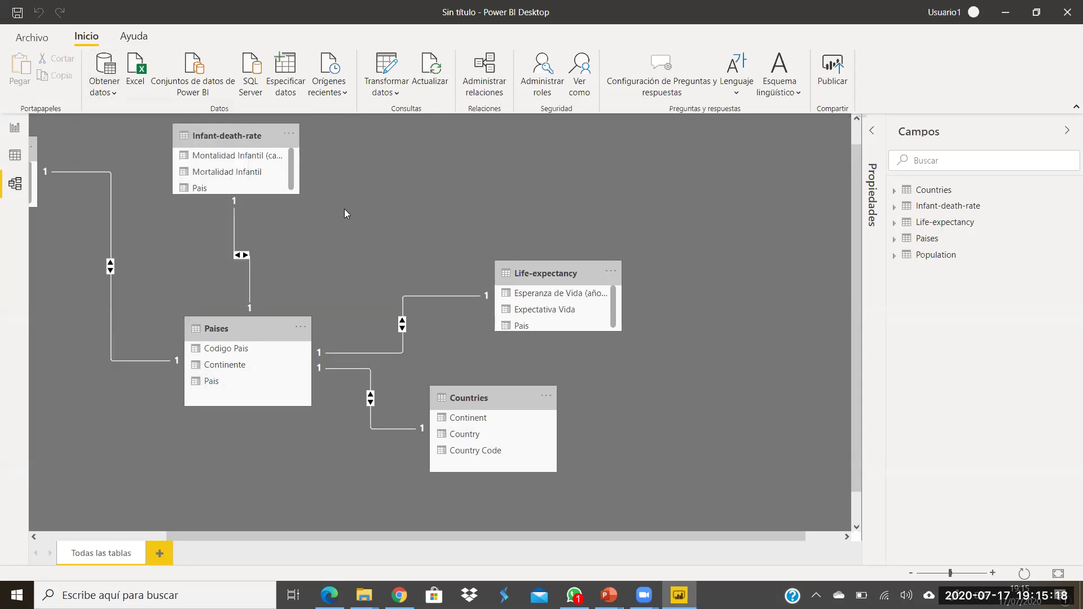
Step: Return to the report page, select the matrix's blank continent row and expand África into its countries
click(15, 128)
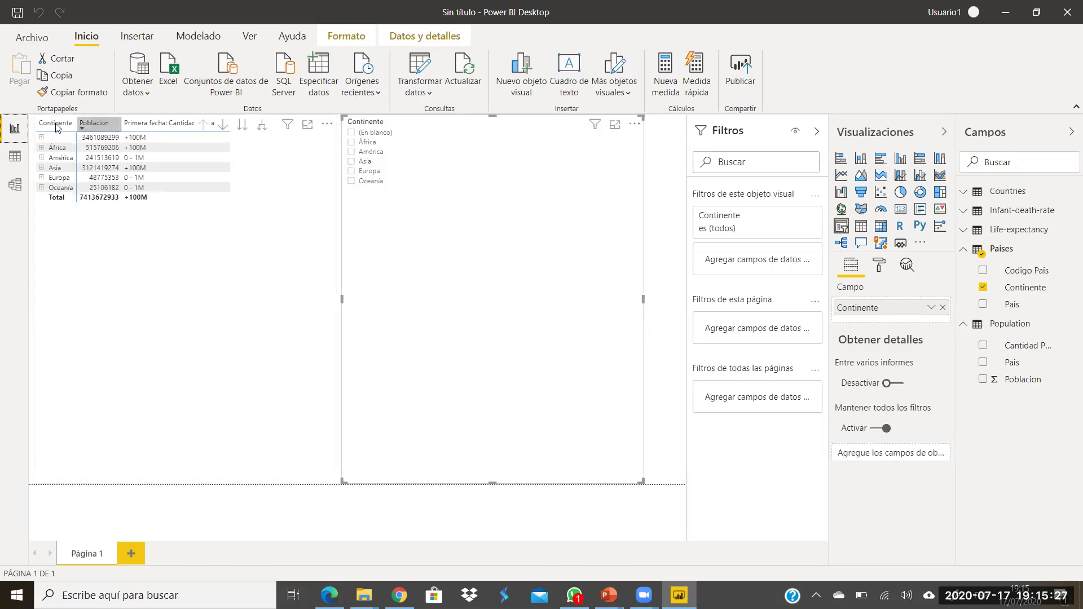
click(54, 139)
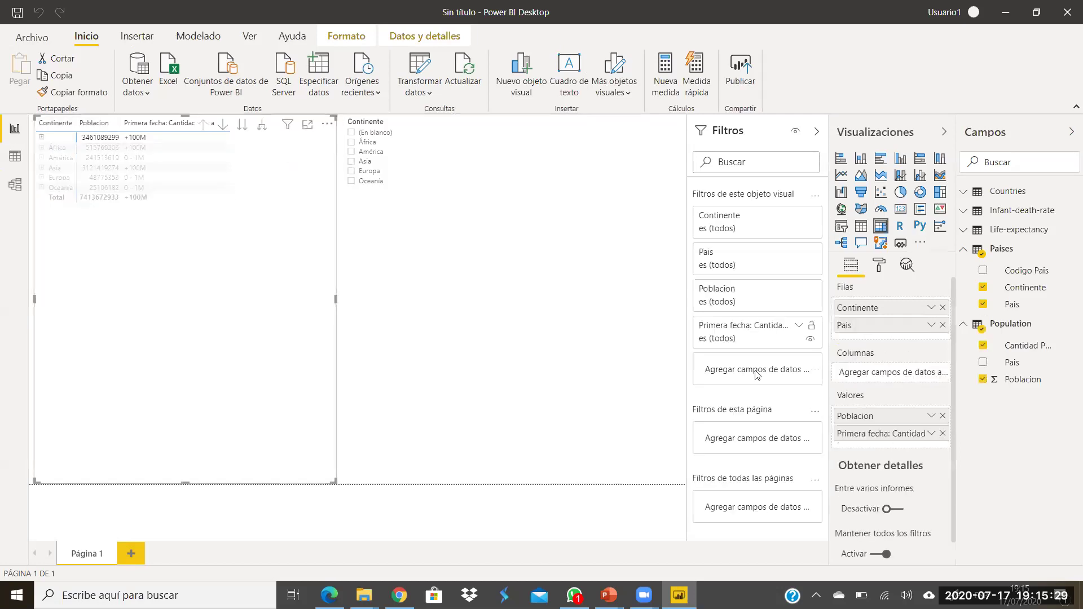
click(42, 148)
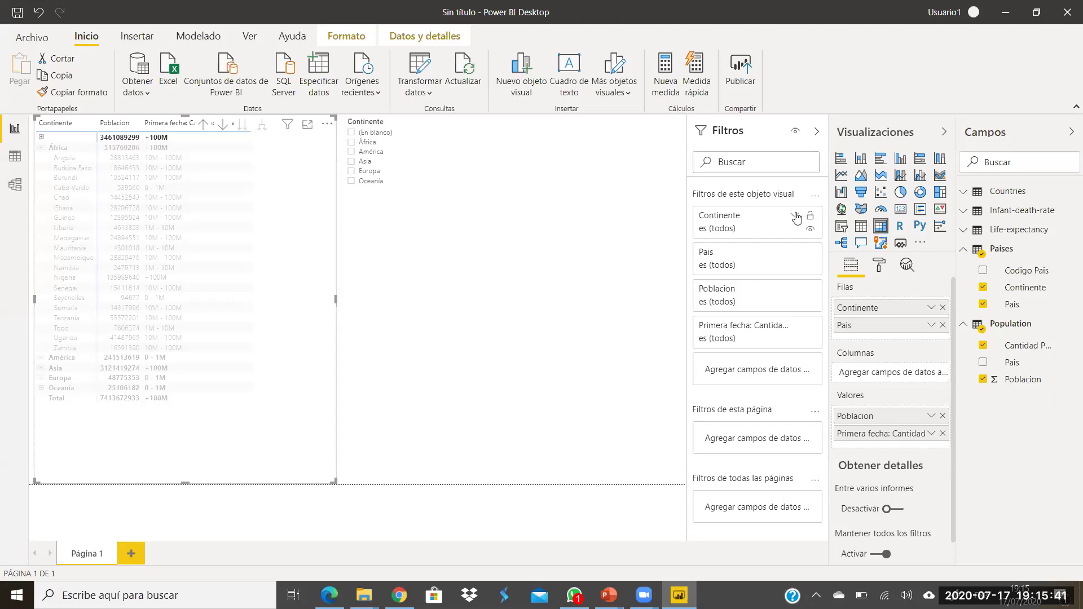
Step: Filter the matrix by Continente to include every continent except (En blanco), and deselect the matrix
click(795, 216)
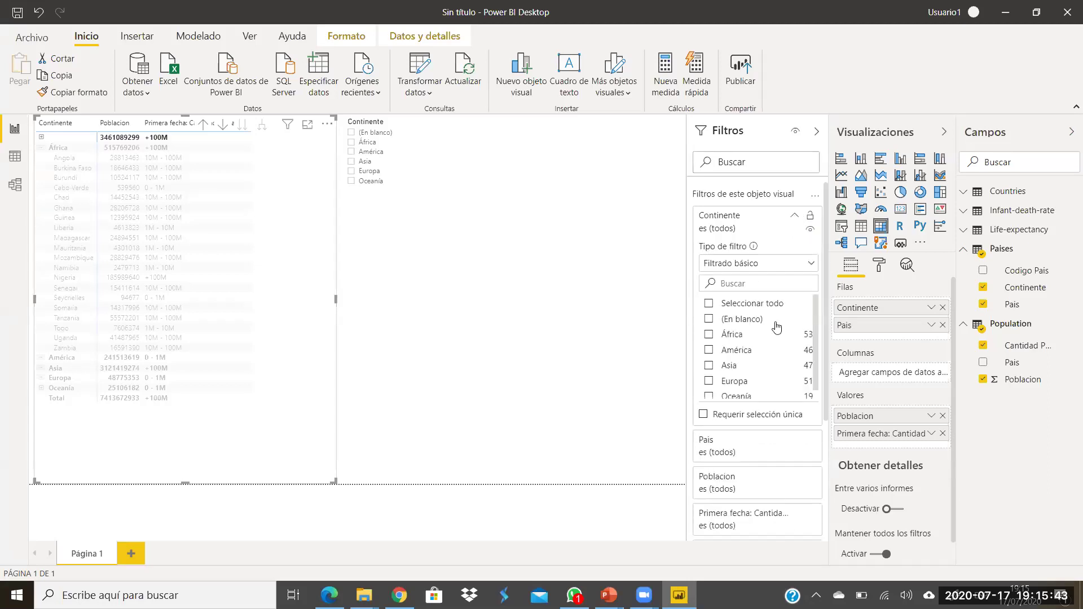
click(710, 323)
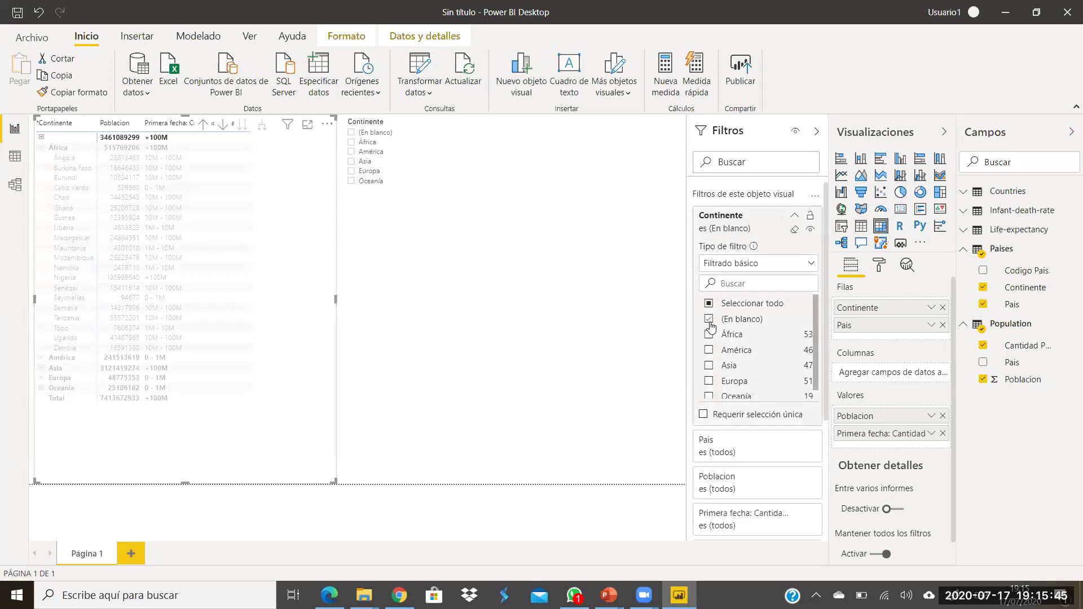
click(709, 323)
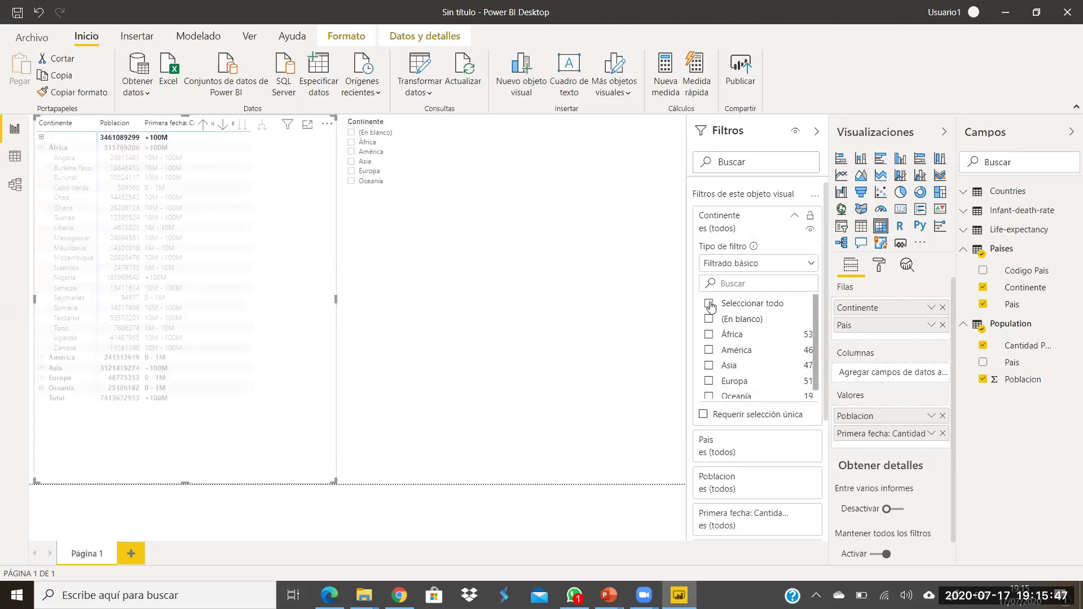
click(710, 305)
click(709, 320)
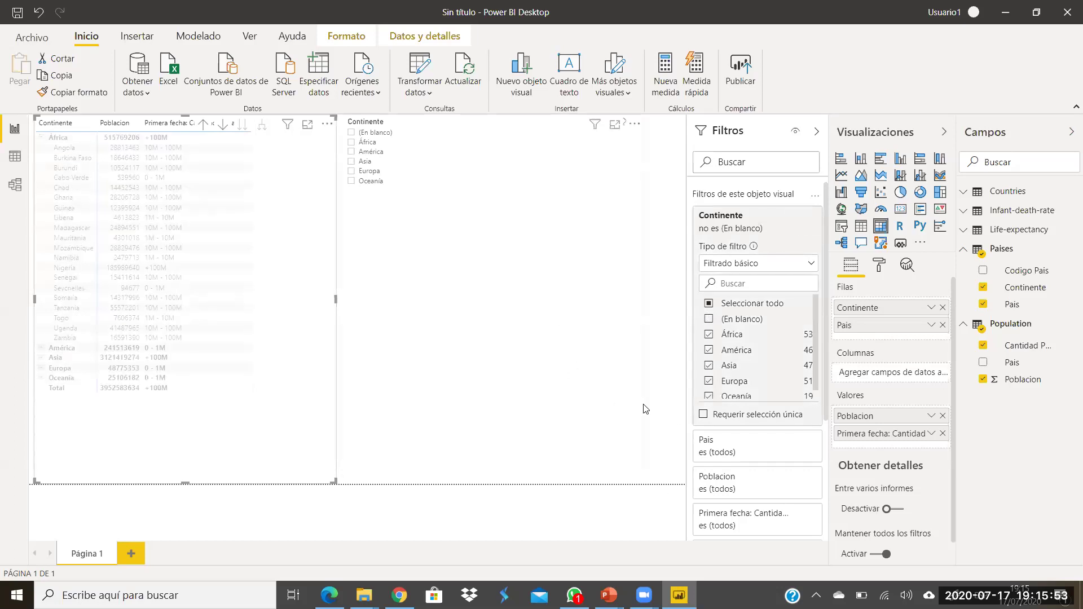
click(669, 252)
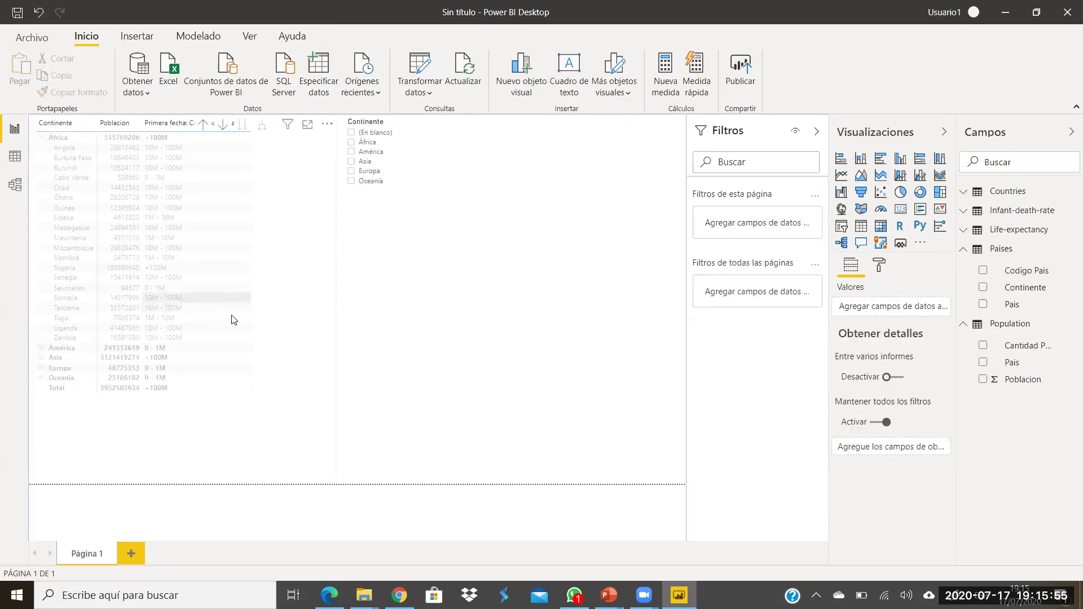
Step: Narrow the matrix visual so its frame ends just past its last column
click(310, 314)
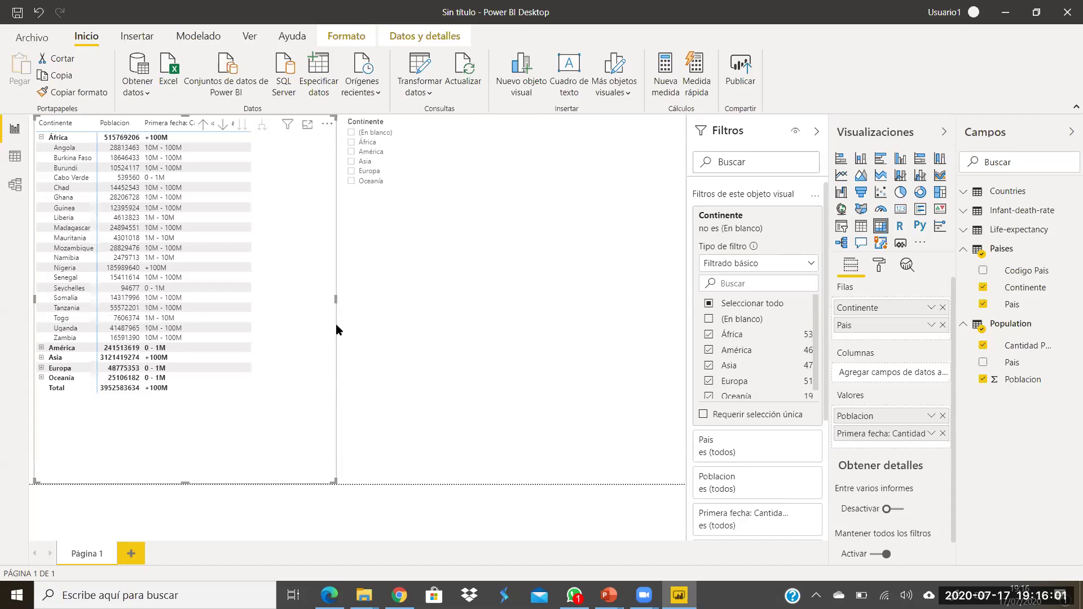
drag(336, 299, 263, 307)
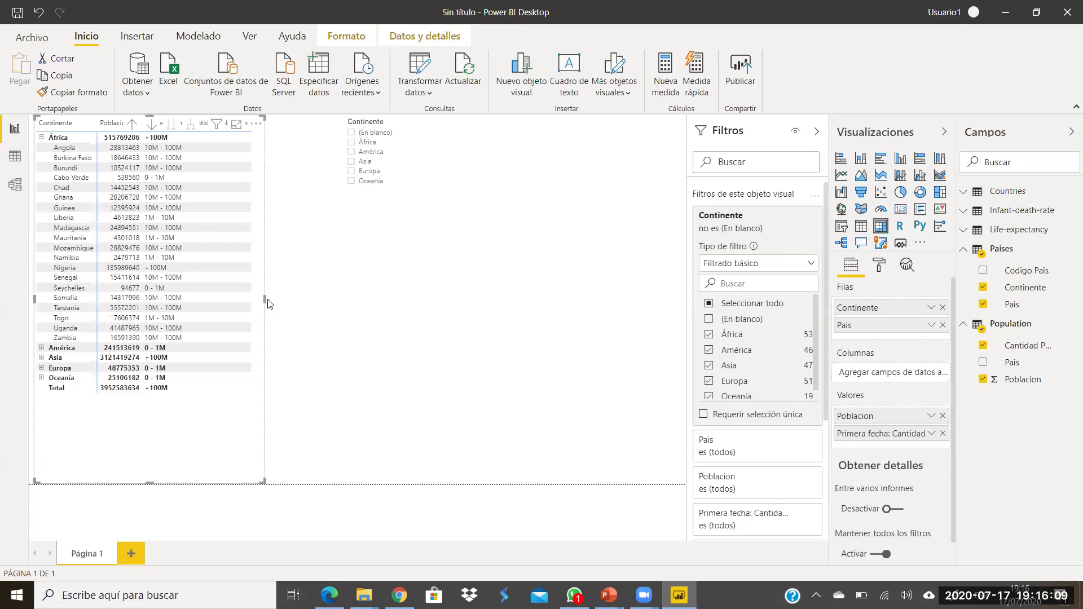
click(281, 299)
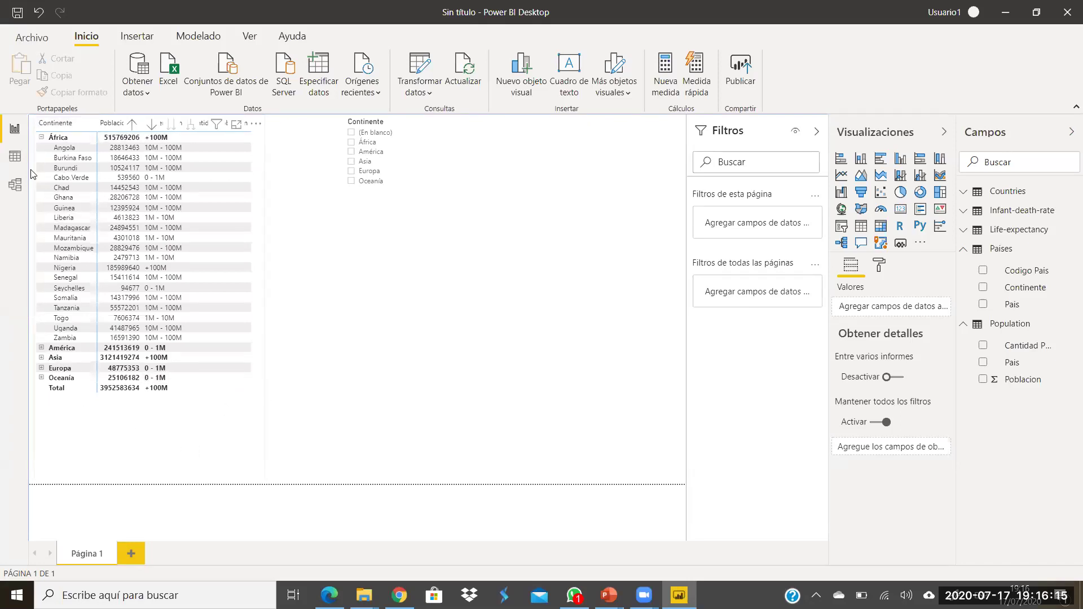
Step: Collapse the matrix to continent level, and expand the whole hierarchy one level to list countries under every continent
click(134, 129)
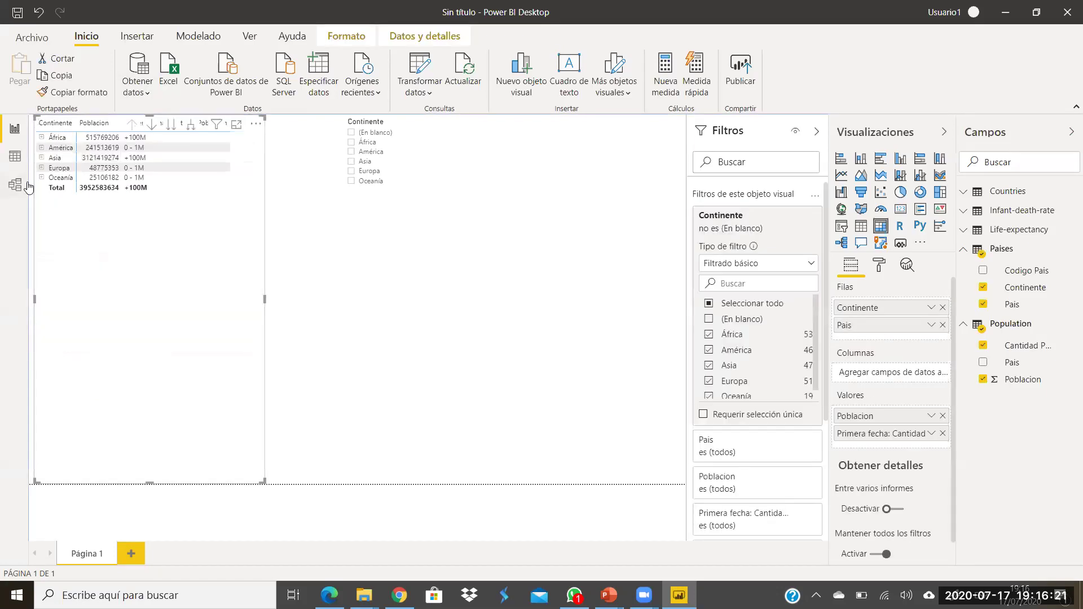
click(80, 147)
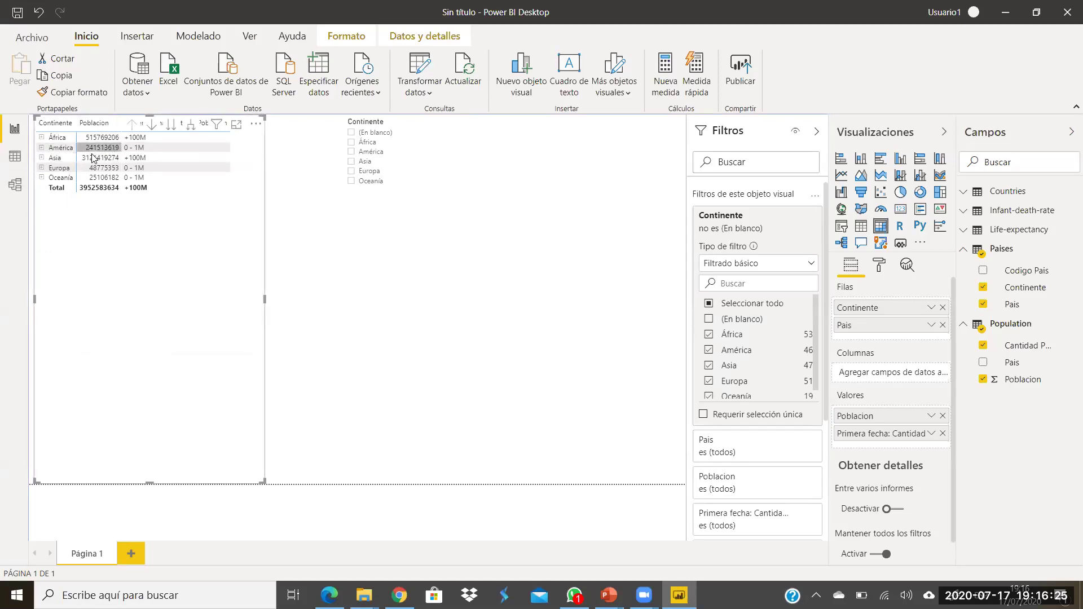
click(167, 147)
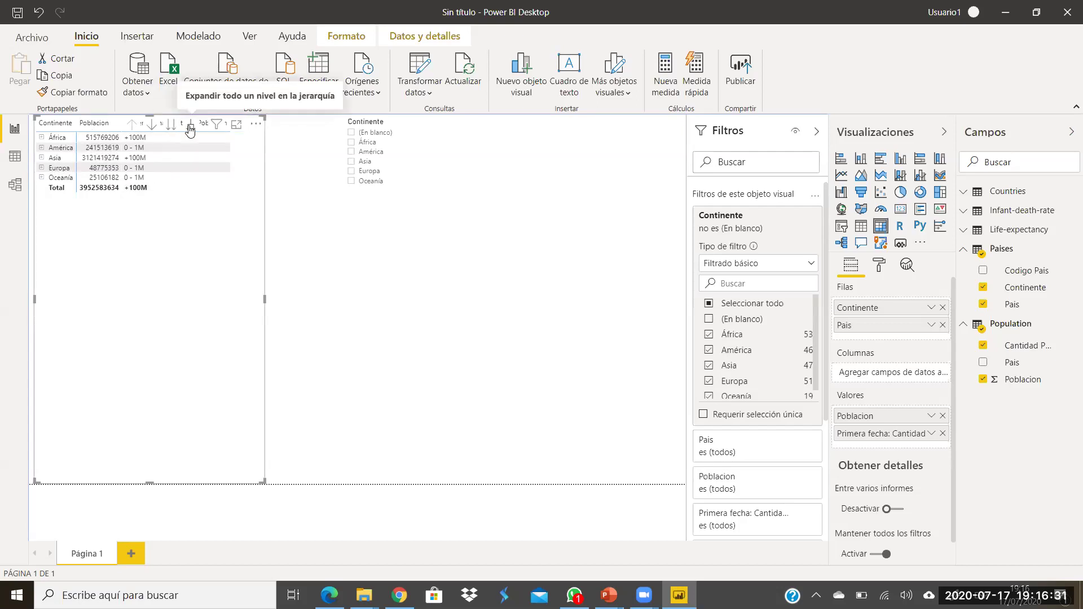
click(190, 129)
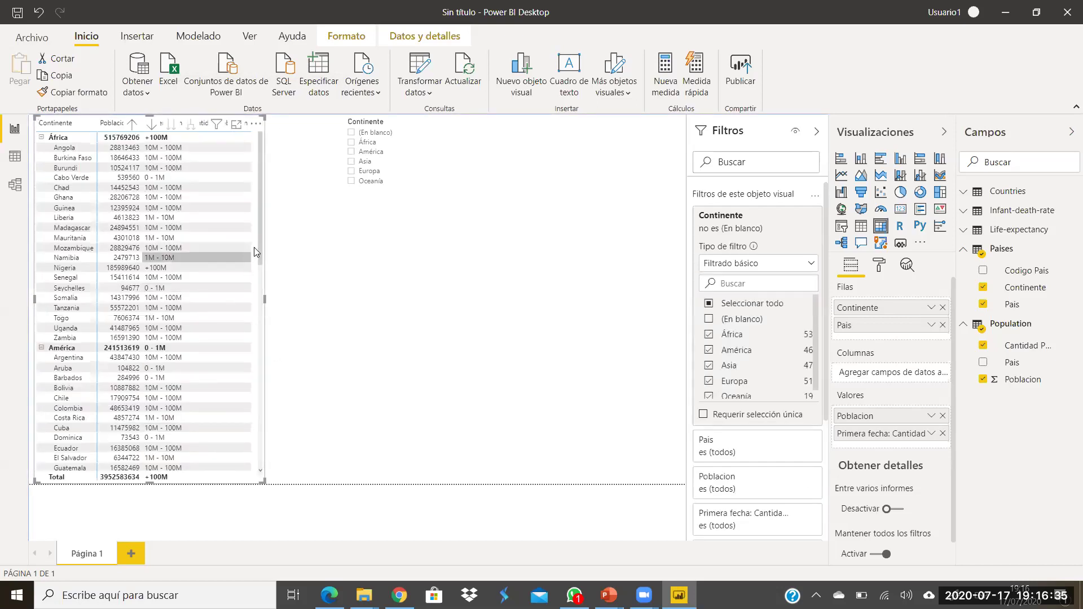
drag(261, 246, 242, 208)
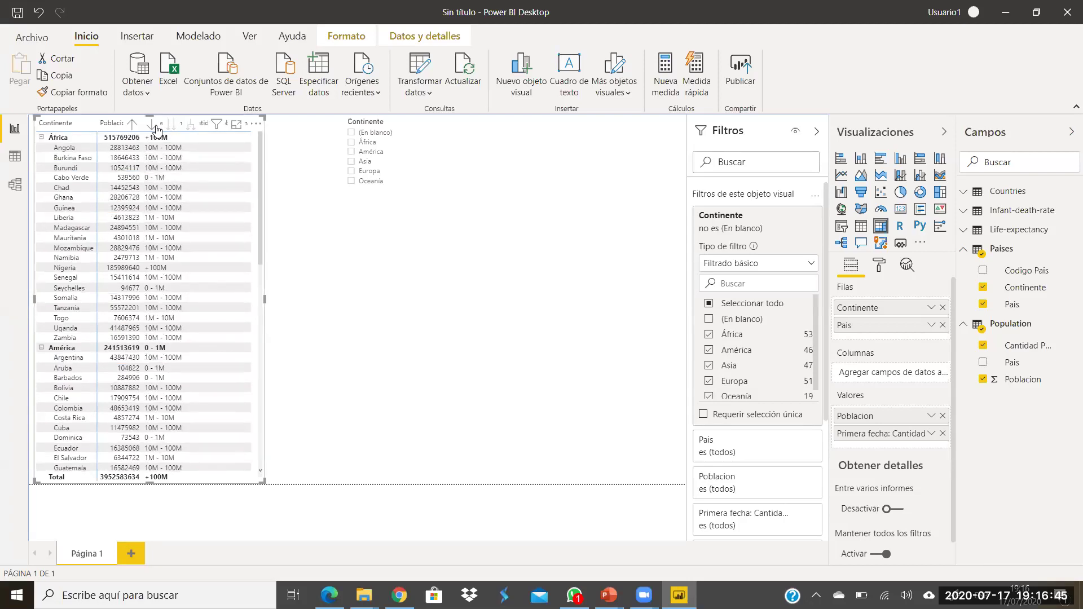
Step: Roll the matrix up to continents, expand and collapse América, and expand Asia and Europa into their countries
click(133, 126)
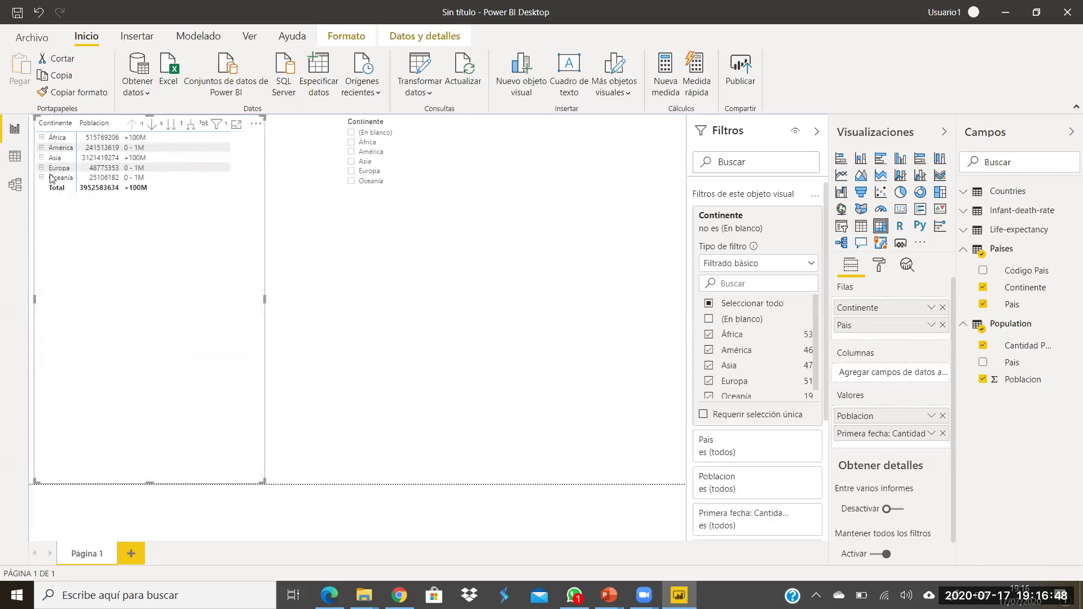
click(41, 148)
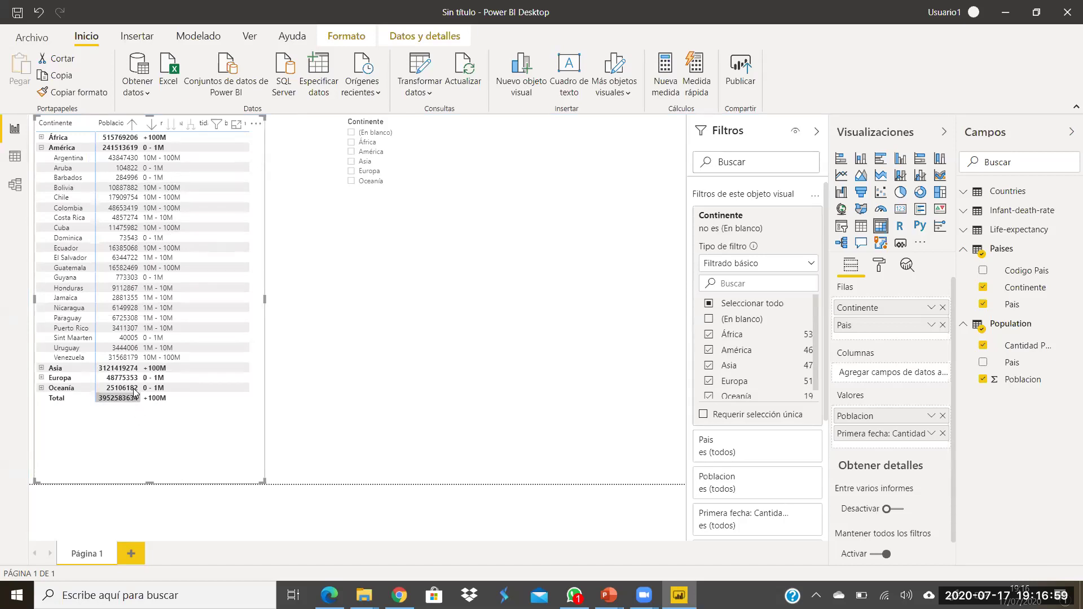
click(42, 147)
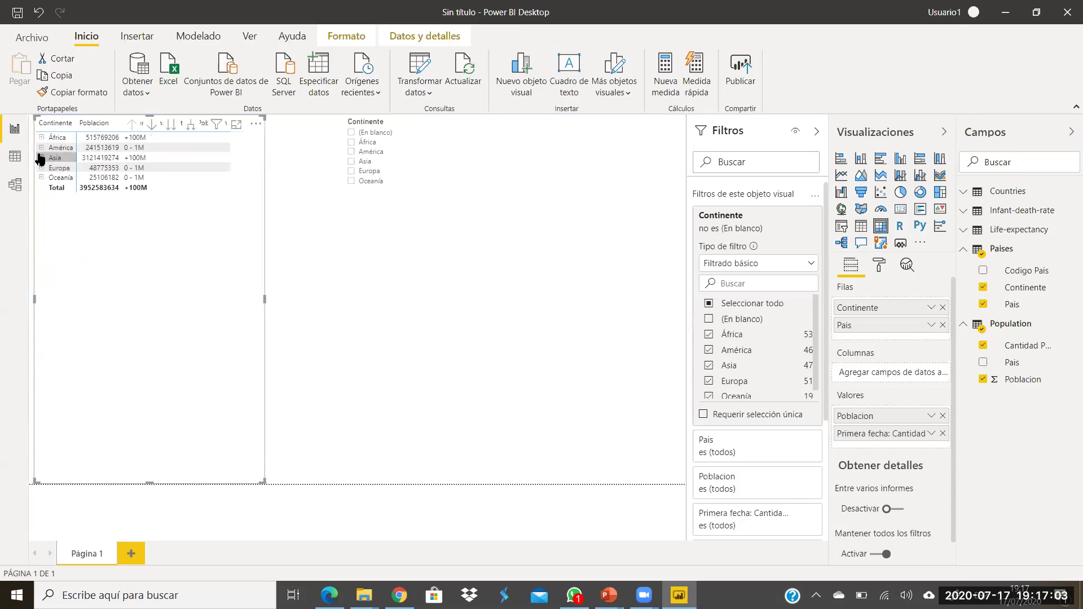
click(41, 158)
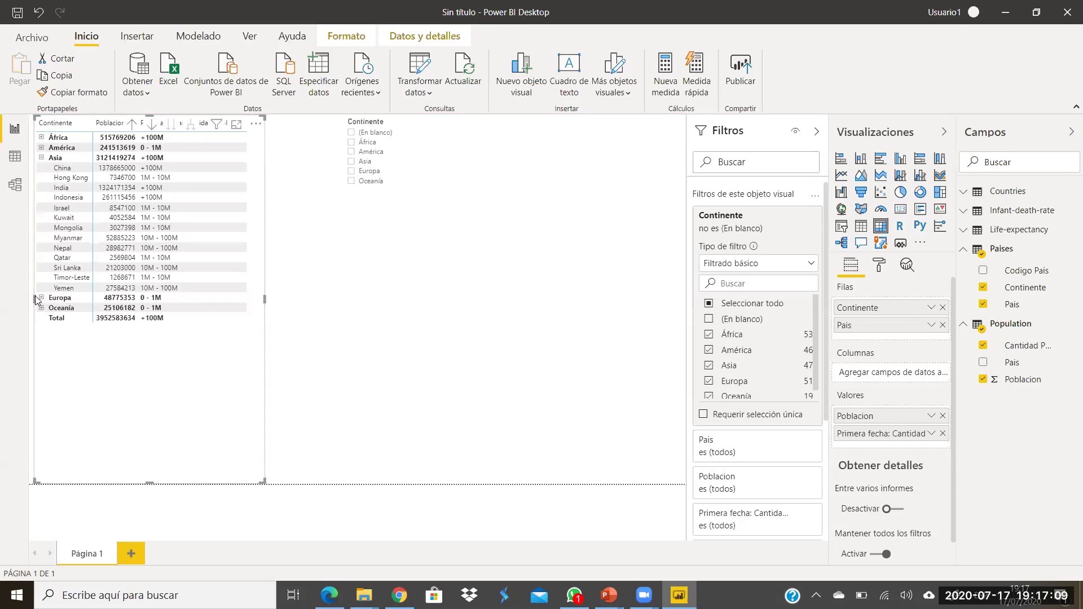
click(41, 299)
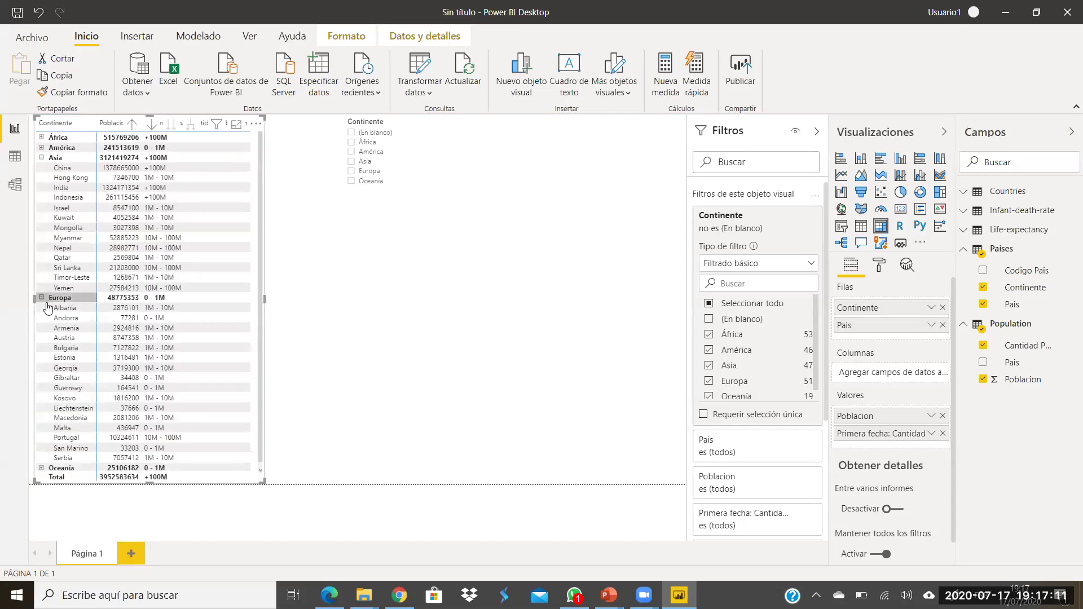
Step: Roll the matrix up and switch it to the next hierarchy level, reviewing the full country list without continents
click(132, 123)
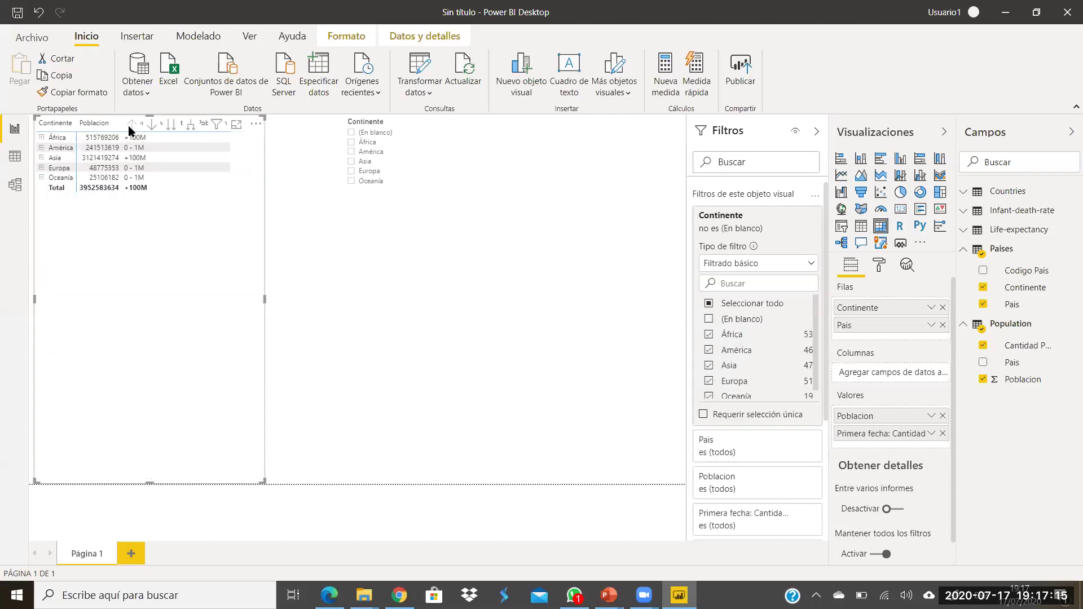
click(172, 129)
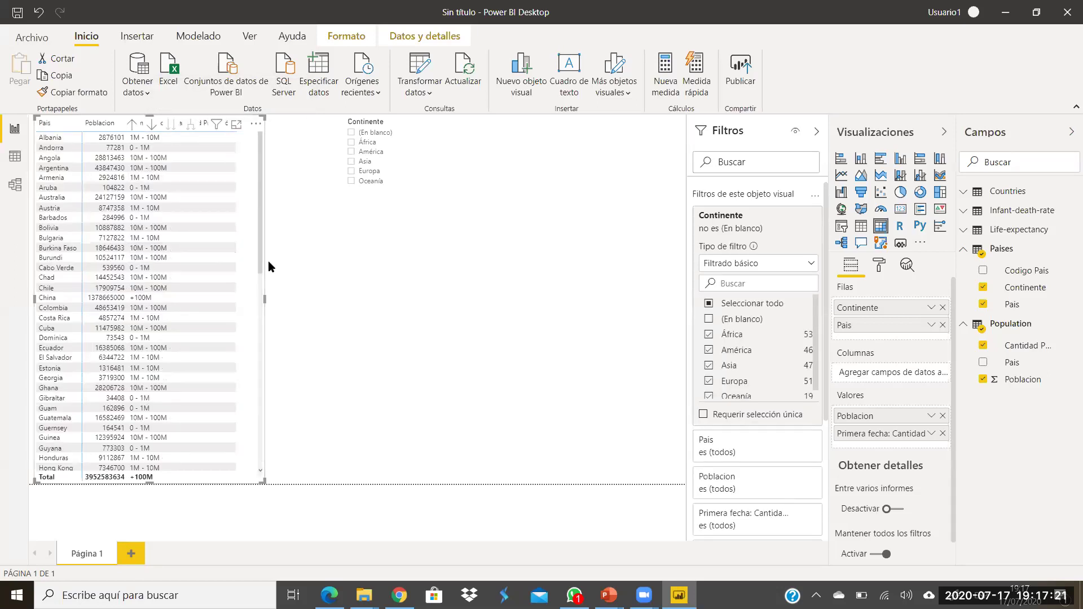
scroll(252, 296, down, 1)
scroll(252, 296, down, 20)
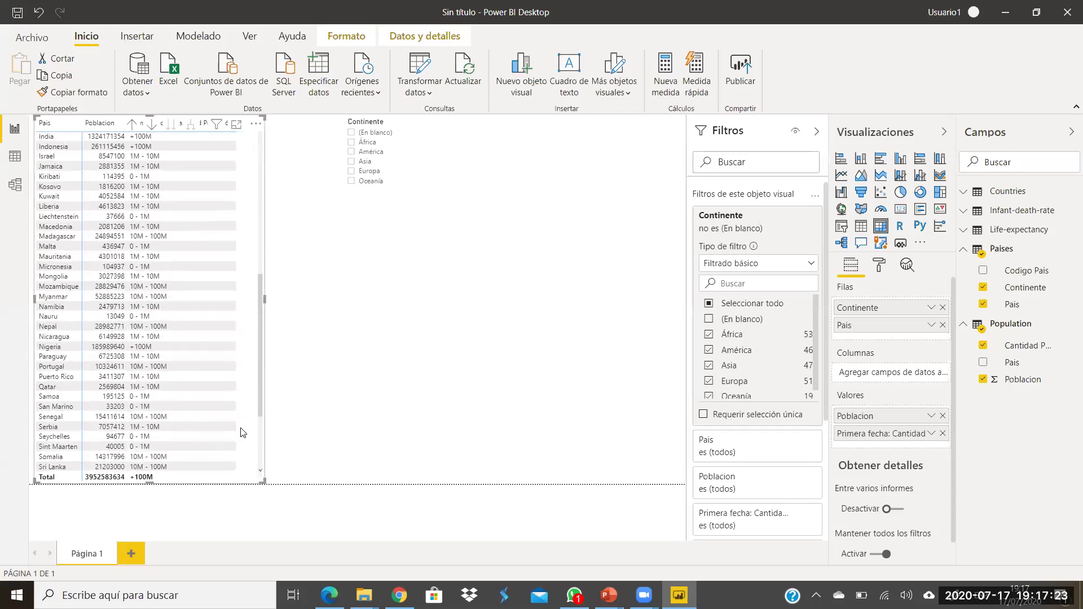
scroll(242, 461, down, 3)
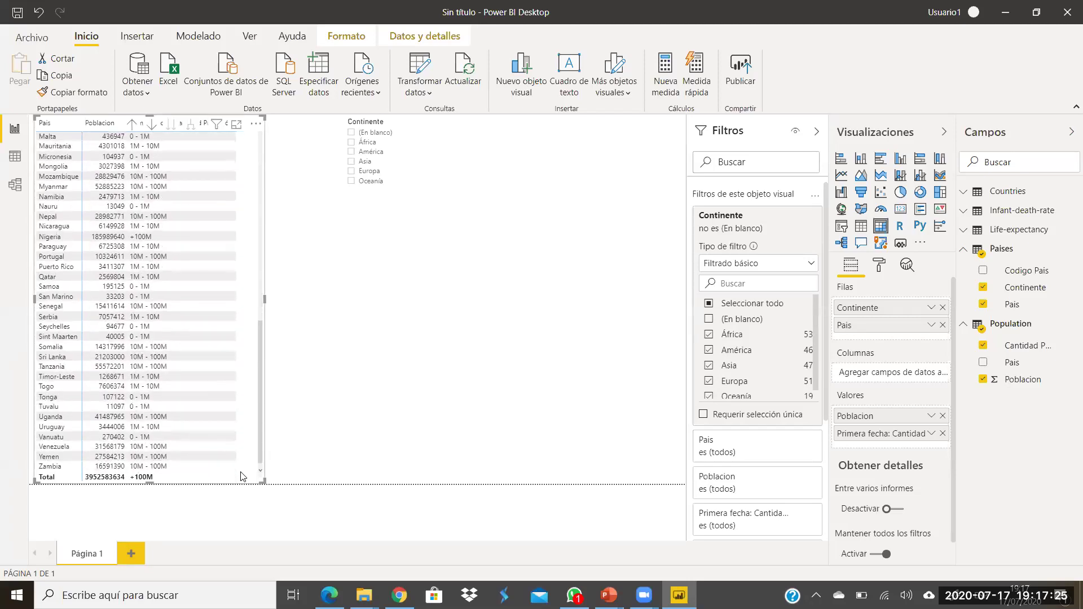
scroll(225, 422, up, 20)
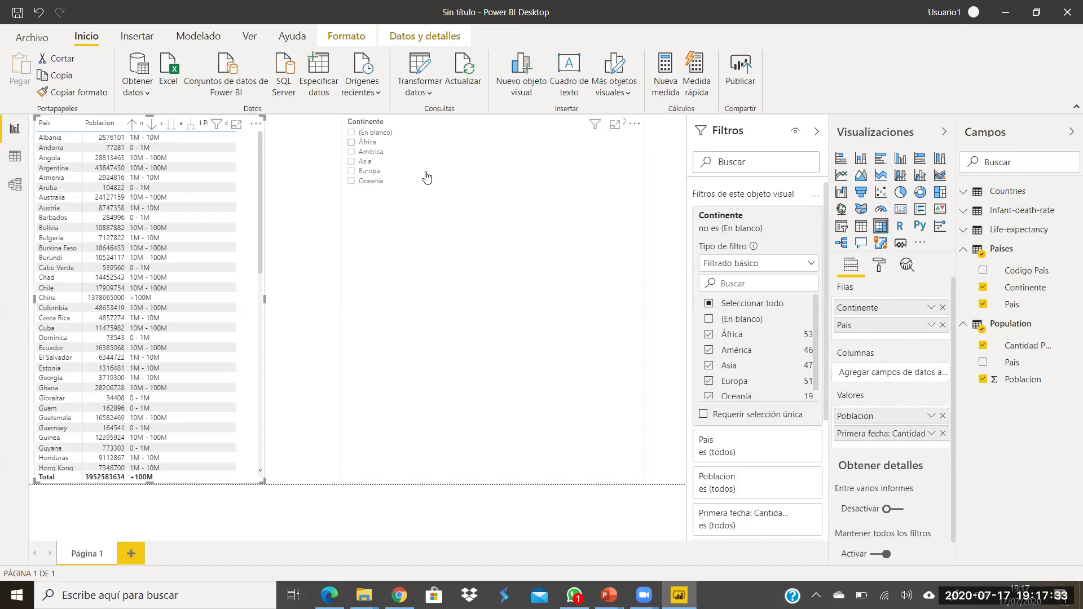
Step: Select África in the Continente slicer and exclude (En blanco) in that slicer's Continente filter
click(428, 142)
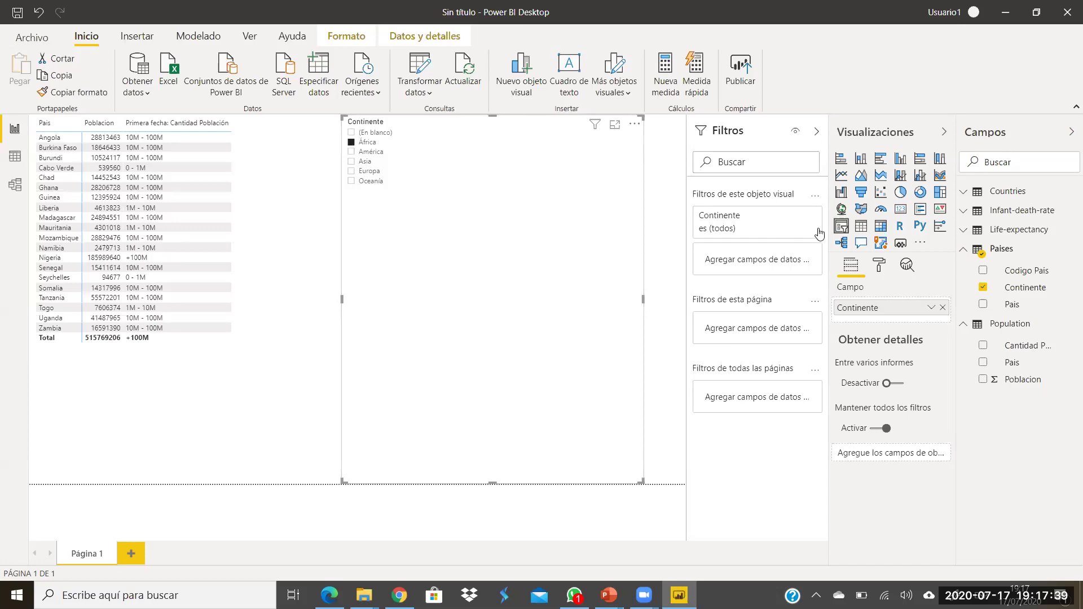
click(795, 217)
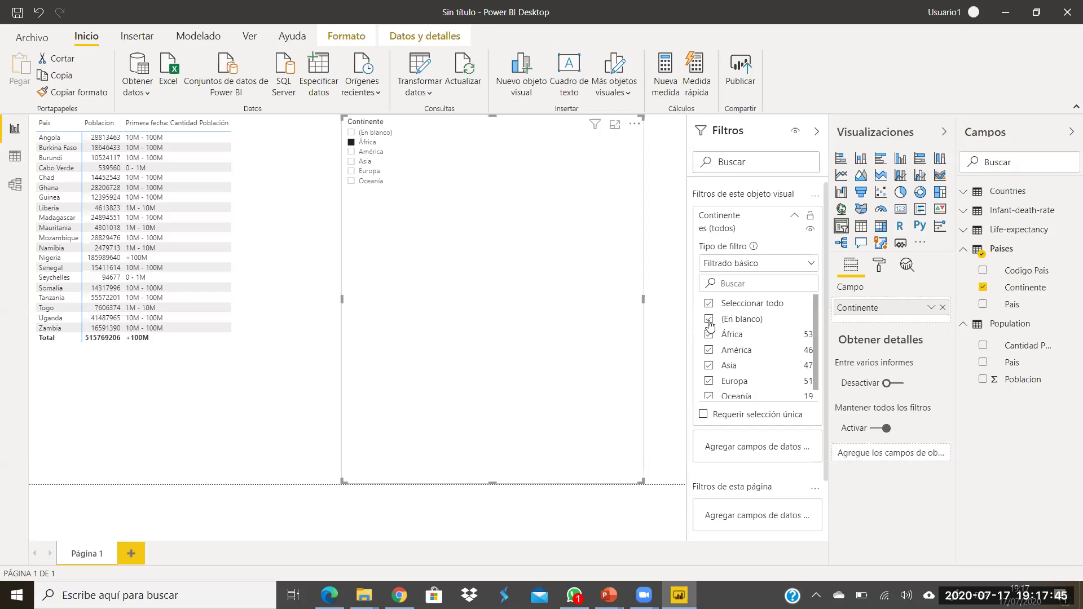
click(709, 320)
Step: Reduce the height and width of the Continente slicer to a compact box around its continent list
drag(498, 484, 481, 220)
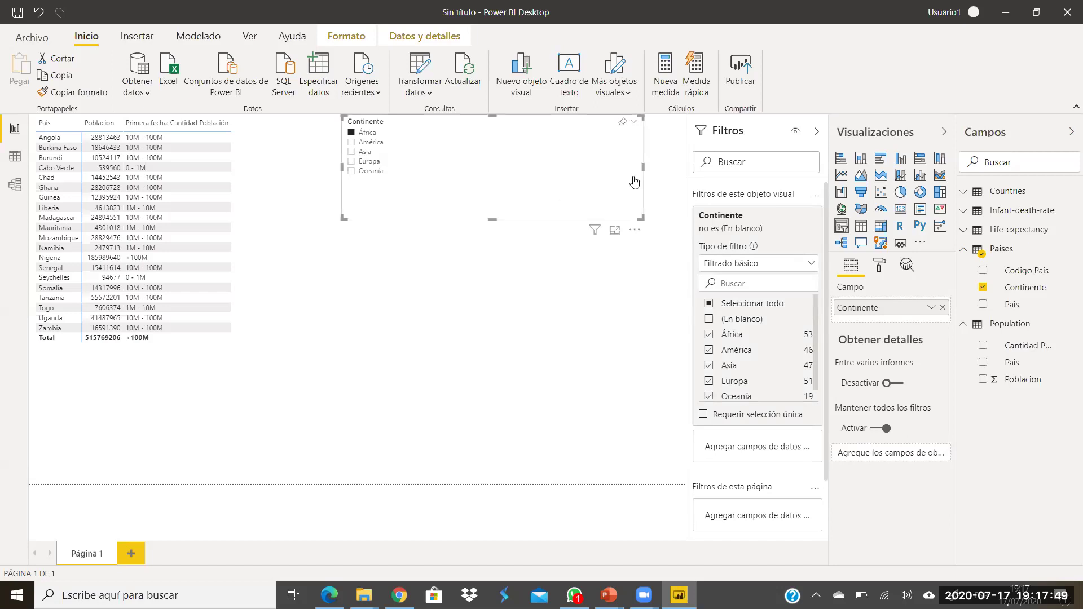
drag(643, 167, 422, 172)
click(478, 211)
click(416, 192)
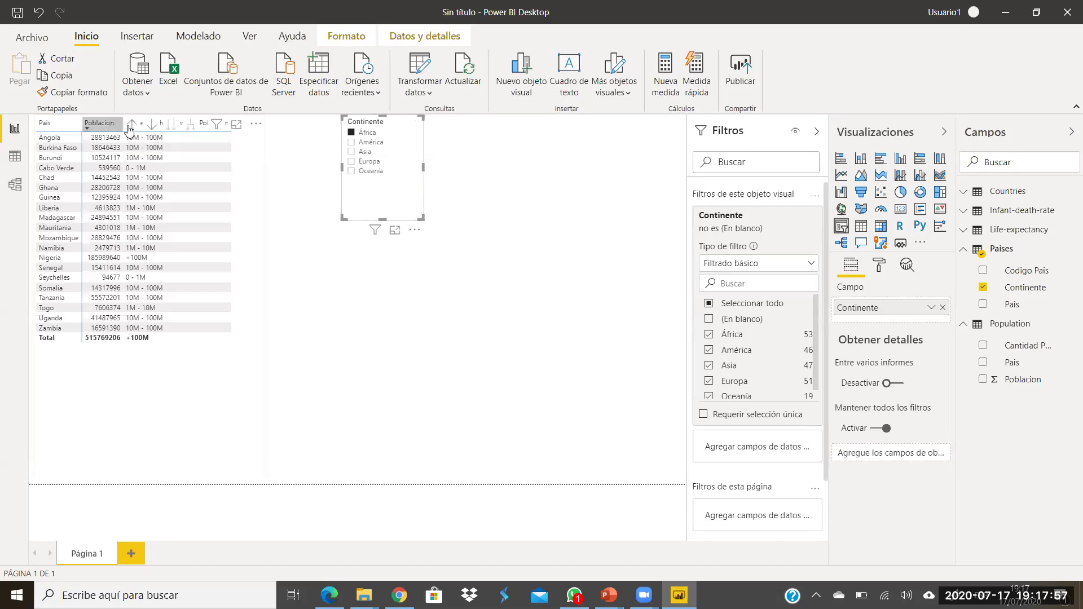
Step: Roll the matrix up to continents and expand it one level to countries, and clear the Continente slicer's selection
click(213, 138)
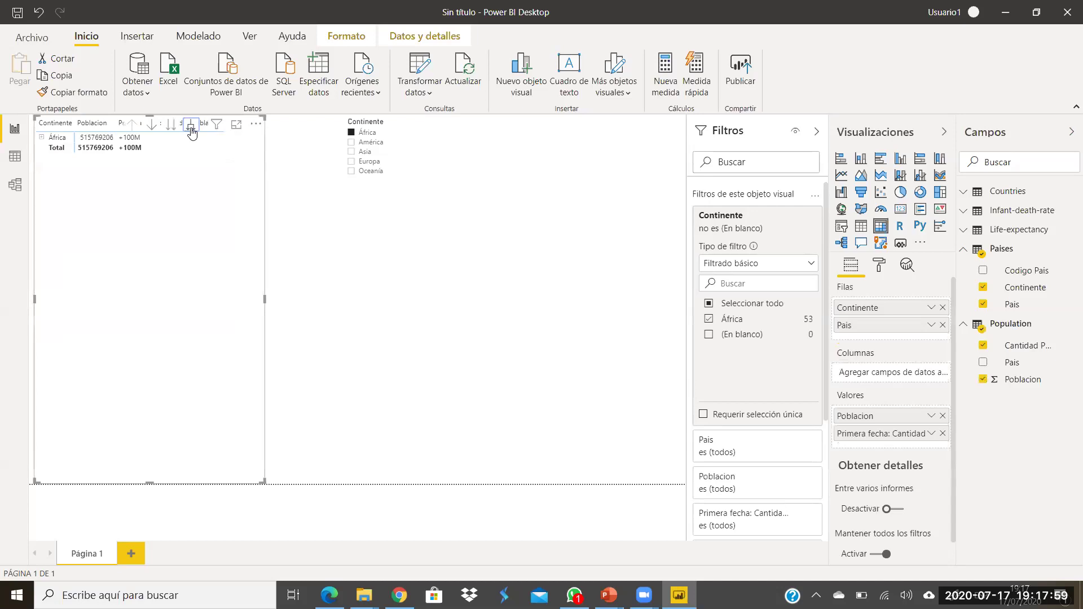
click(191, 127)
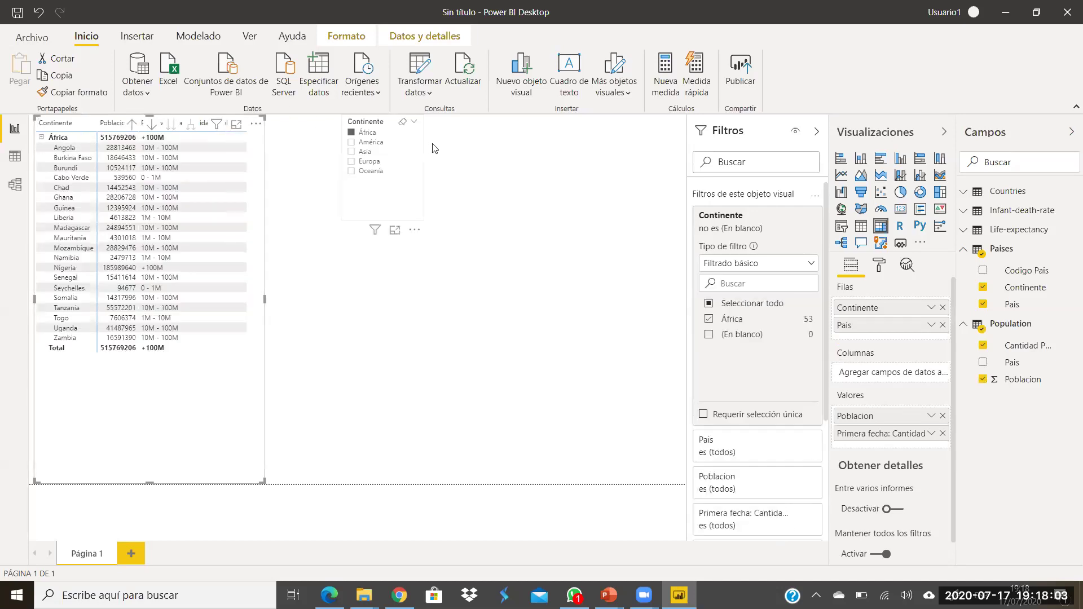
click(403, 124)
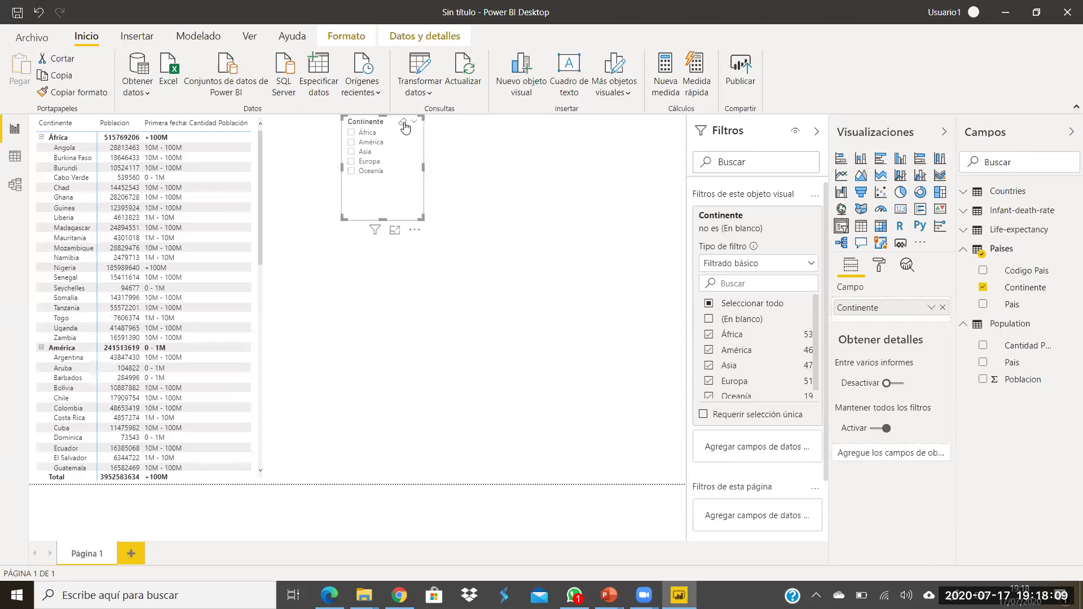
Step: Add a compact second slicer beside the Continente slicer, using the Cantidad Población field from the Population table
click(529, 213)
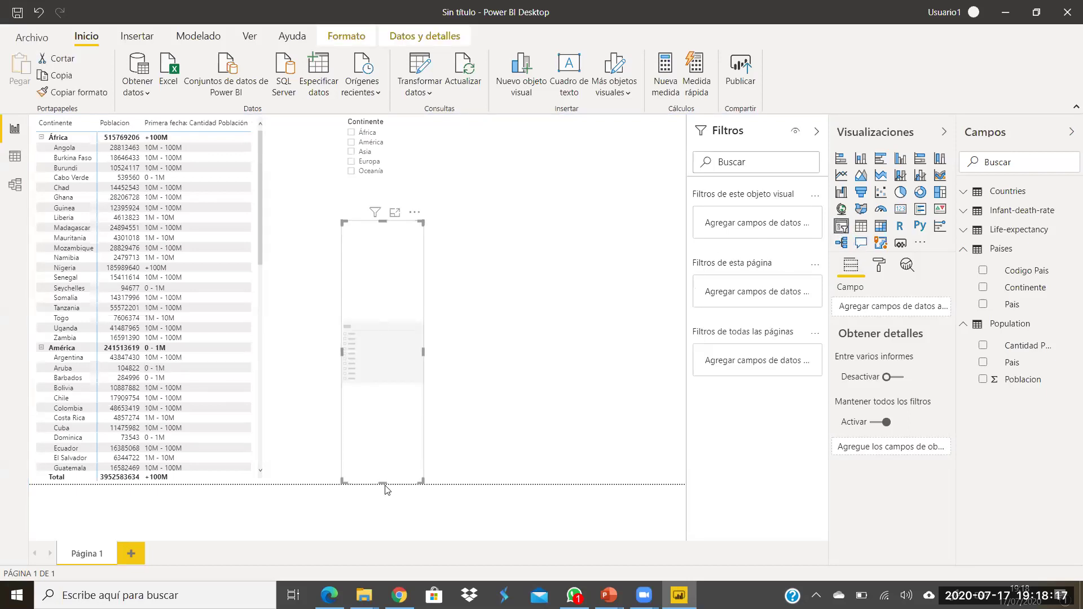
drag(382, 483, 382, 309)
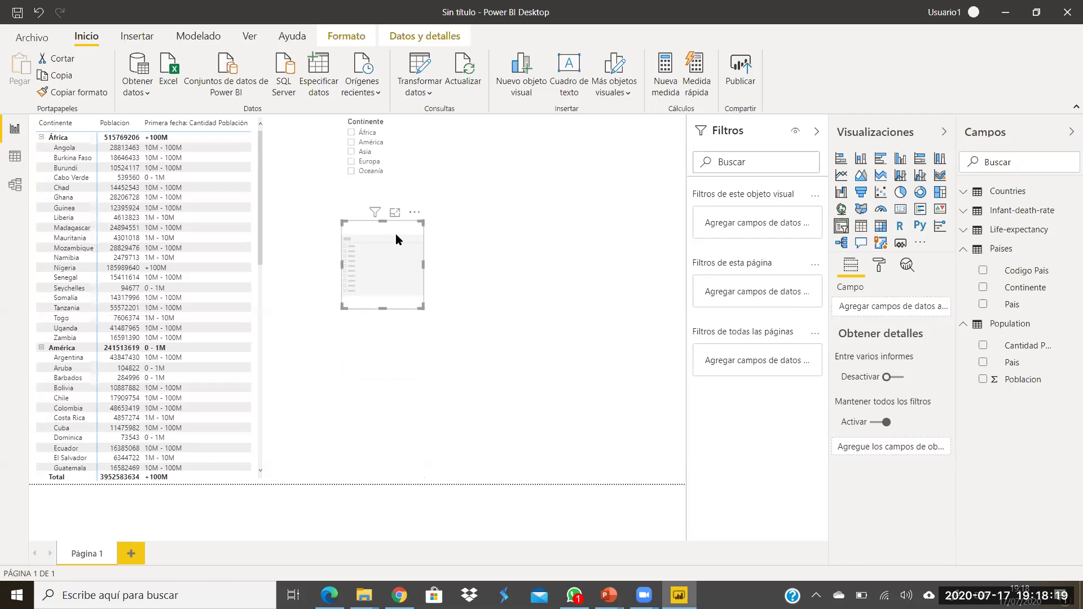
drag(394, 234, 503, 131)
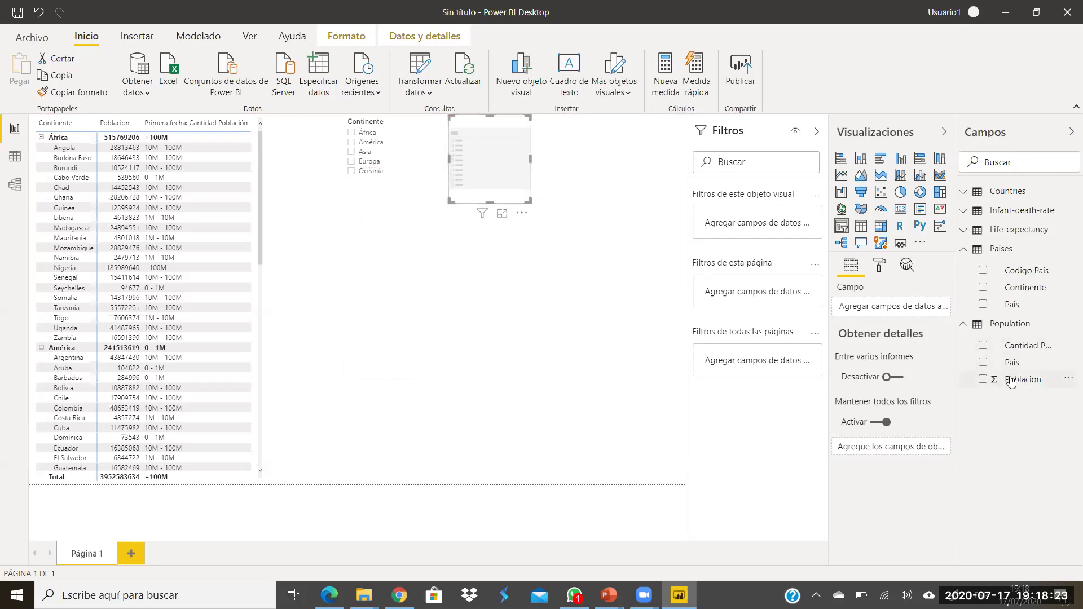
drag(1018, 346, 890, 309)
drag(528, 203, 540, 192)
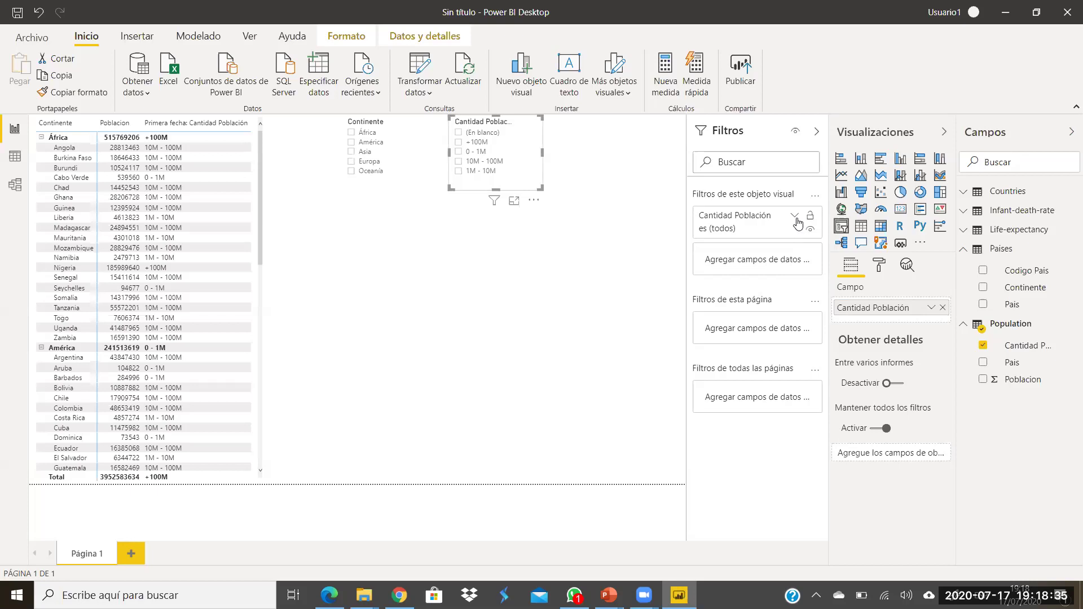
Step: Filter the Cantidad Población slicer to include all population ranges except (En blanco)
click(795, 217)
click(708, 304)
click(709, 321)
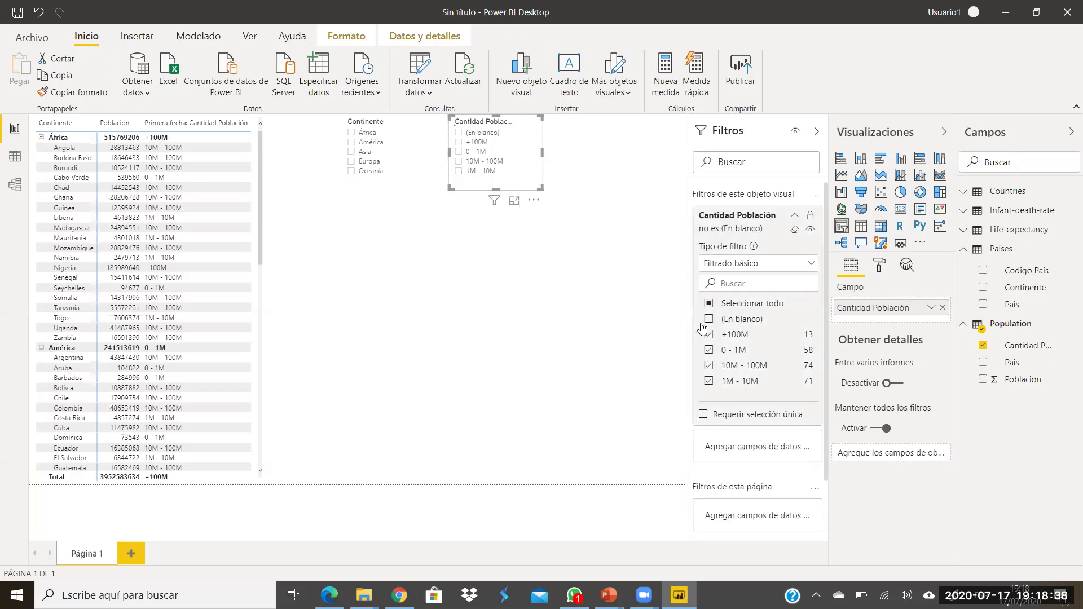
Step: Add a large funnel chart below the two slicers, showing Poblacion from the Population table grouped by Pais from the Paises table
click(581, 293)
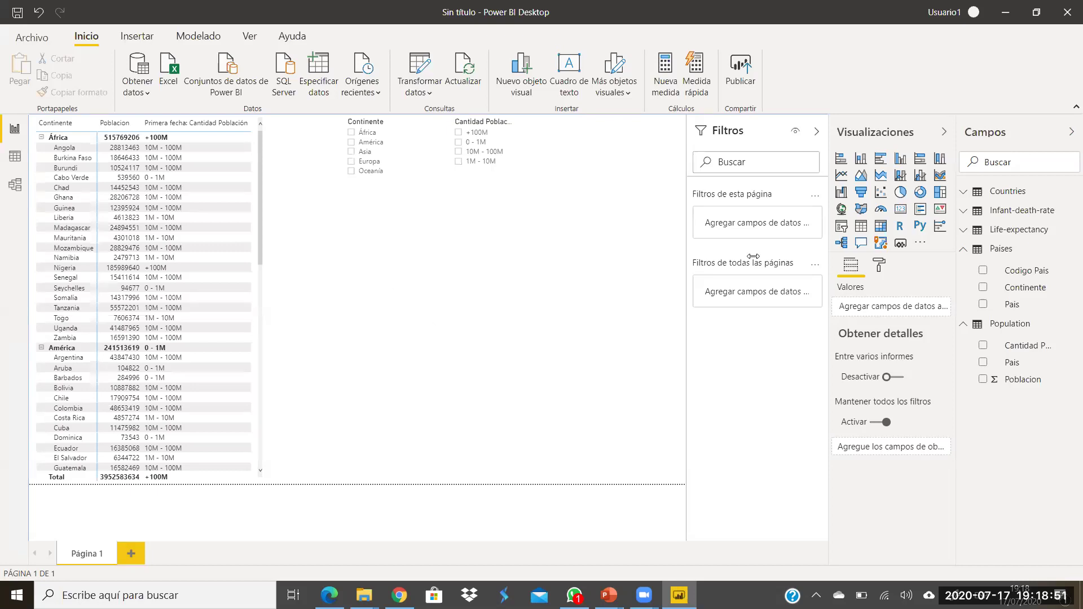
click(860, 192)
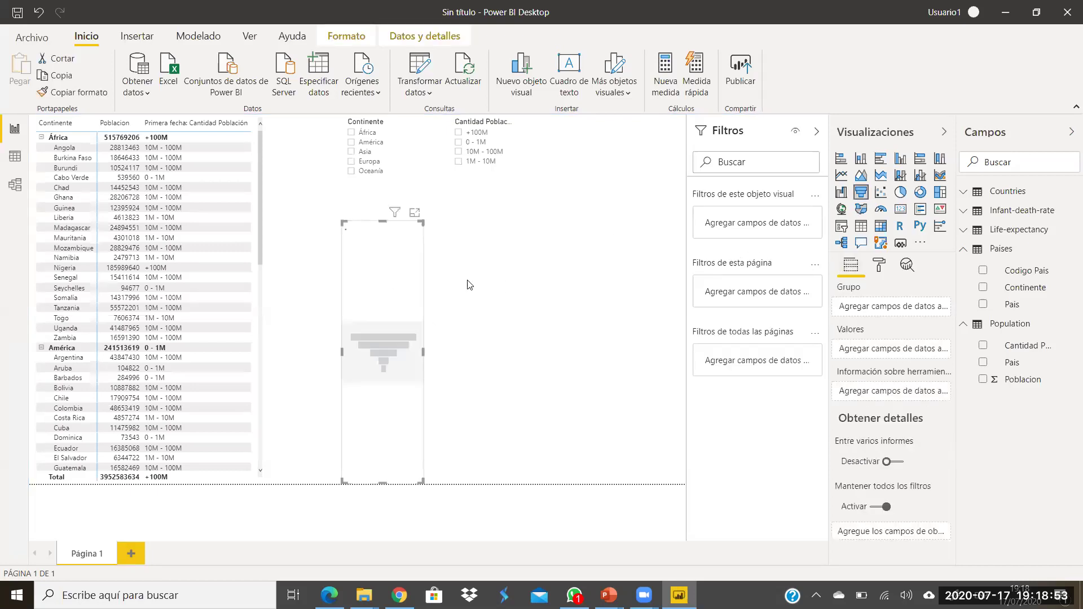
drag(423, 352, 633, 375)
drag(530, 239, 486, 208)
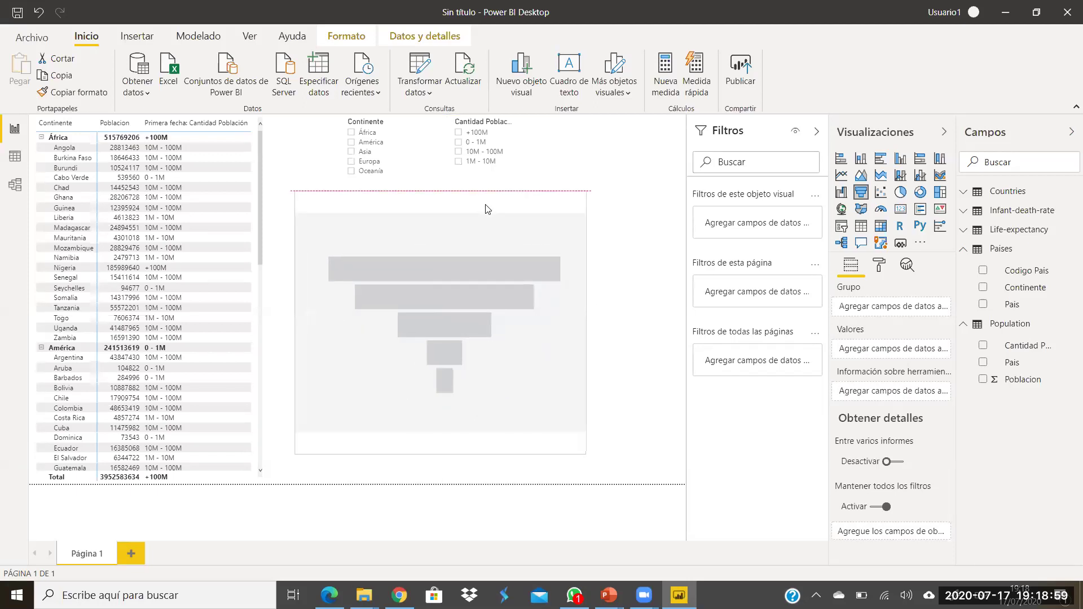
drag(602, 322, 670, 342)
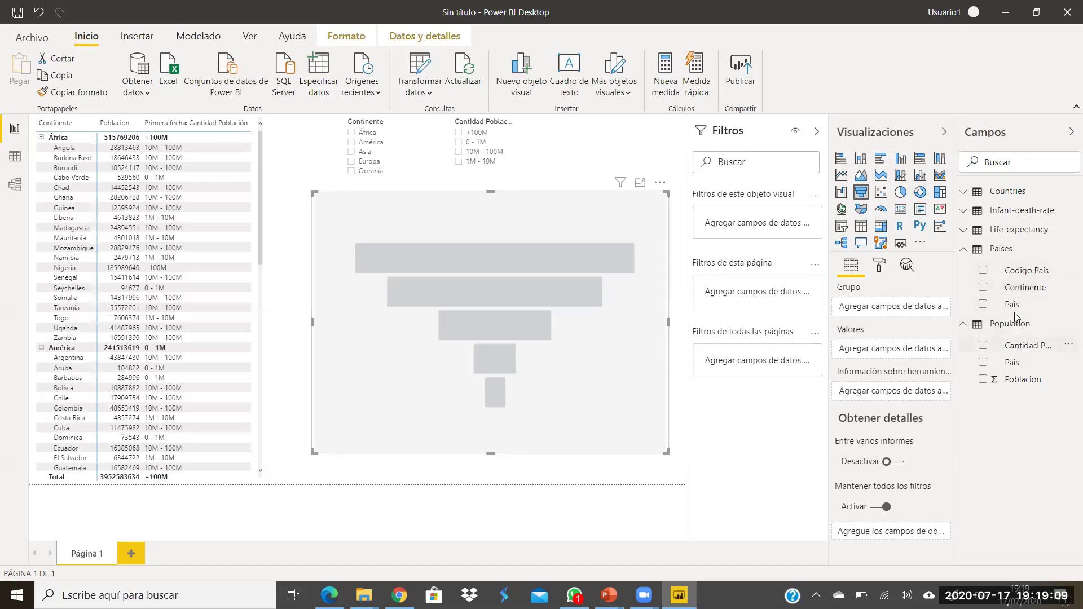
drag(962, 299, 897, 309)
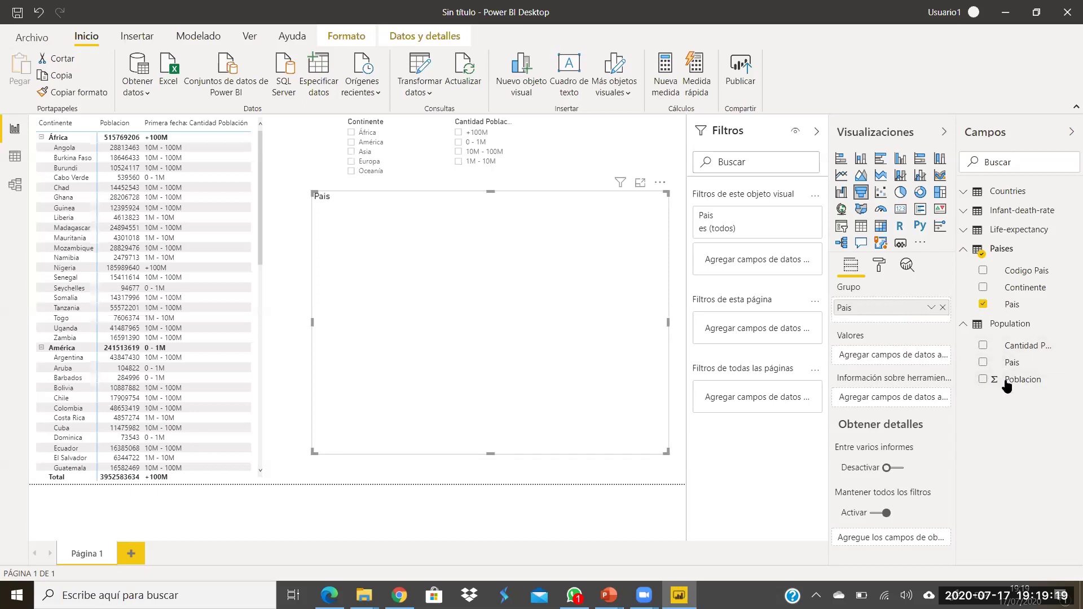
drag(966, 384, 895, 356)
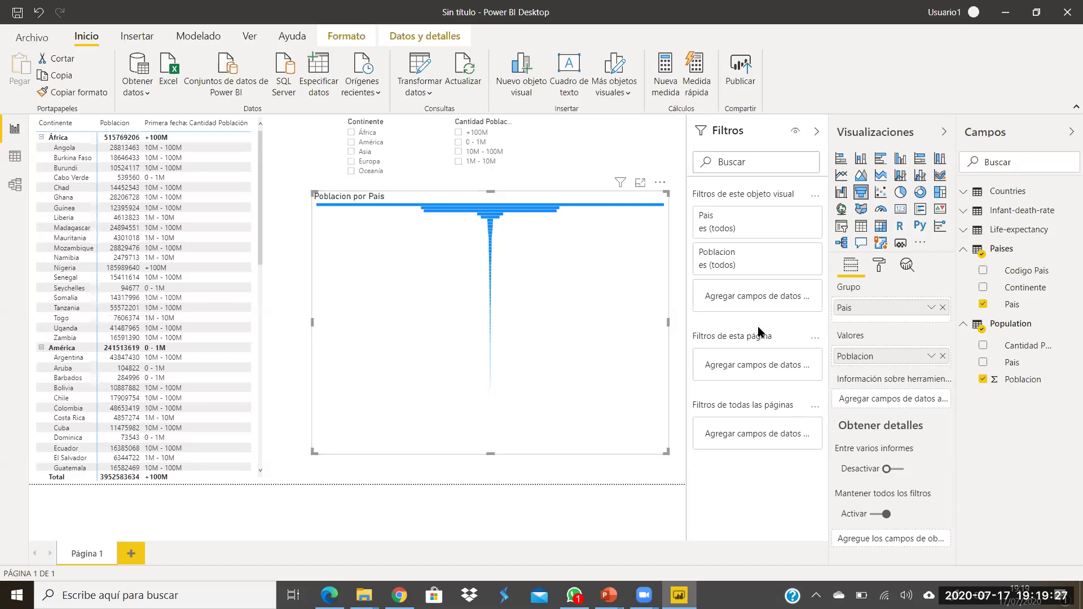
Step: Filter the funnel chart's Pais field with a Top N filter for the top (Superior) 15 elements by Poblacion
click(798, 217)
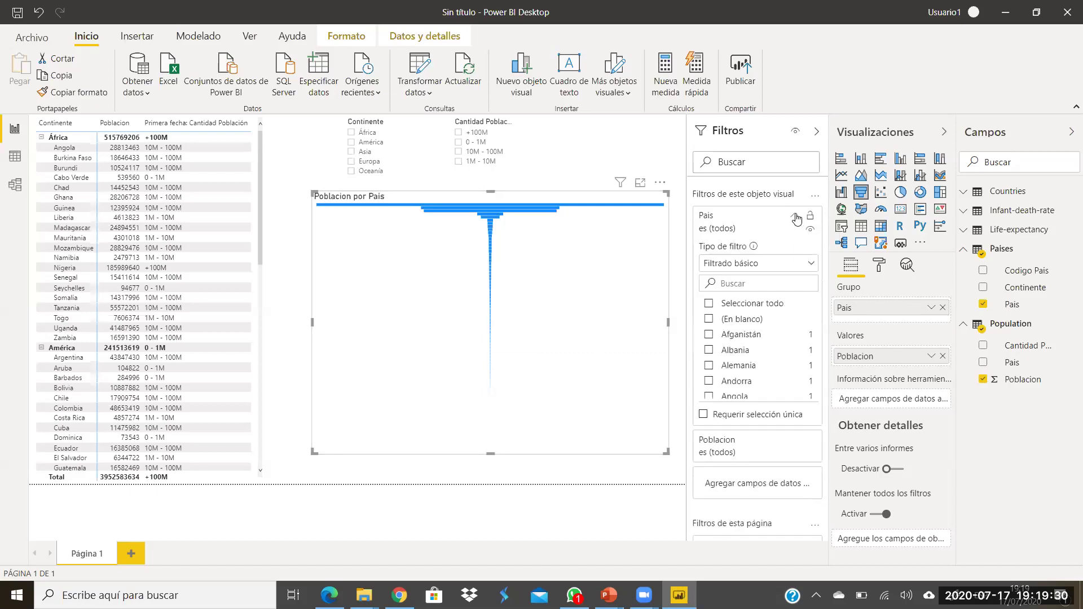
click(810, 264)
click(728, 317)
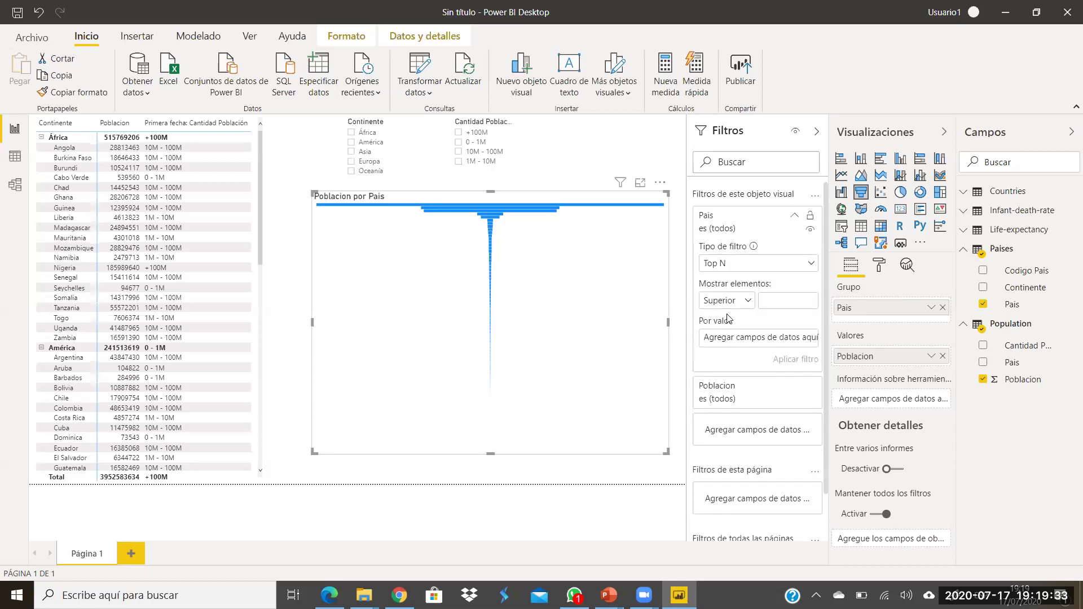
drag(1010, 380, 746, 335)
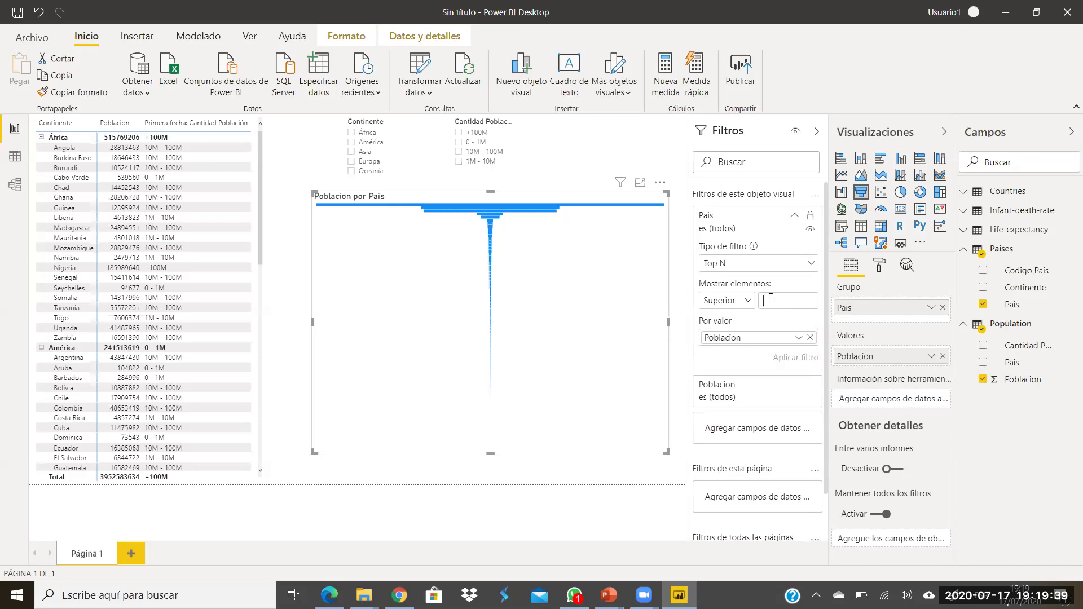
text(15)
click(795, 358)
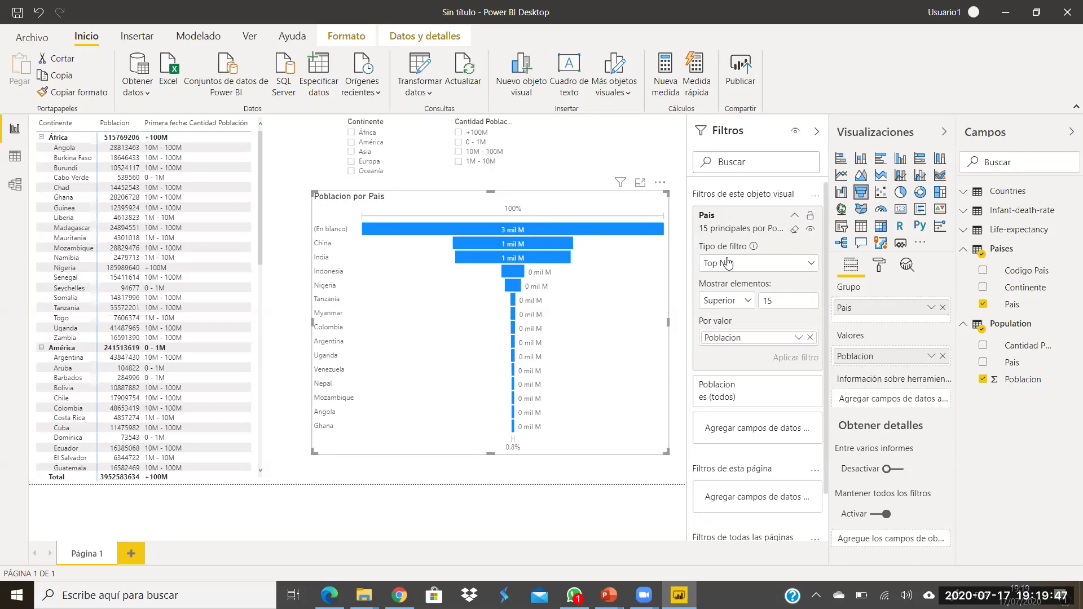
click(794, 218)
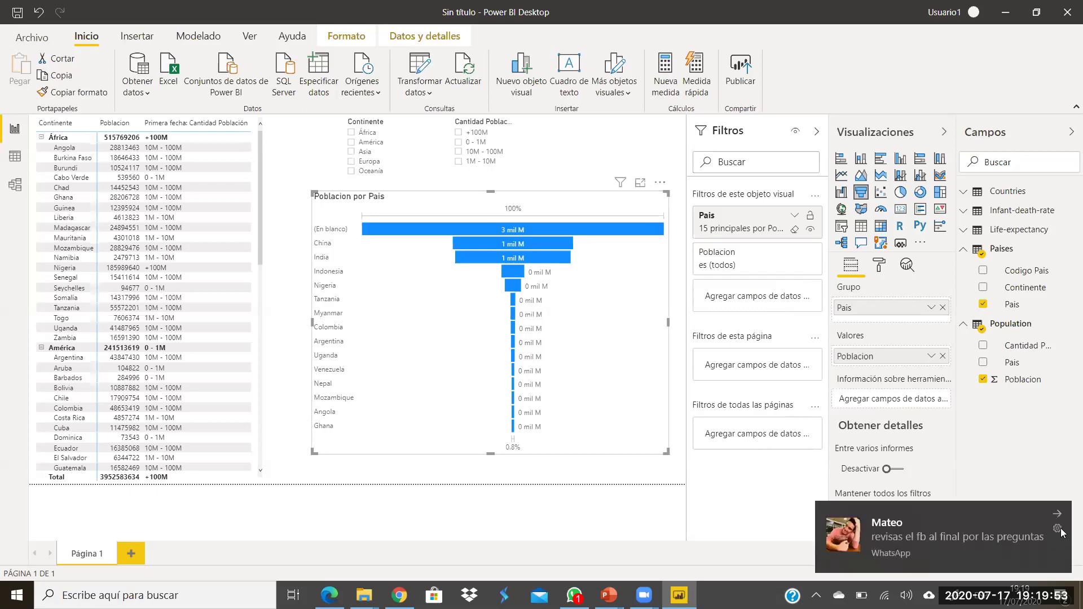
Step: Review the condition options of the funnel chart's Poblacion filter
click(1058, 514)
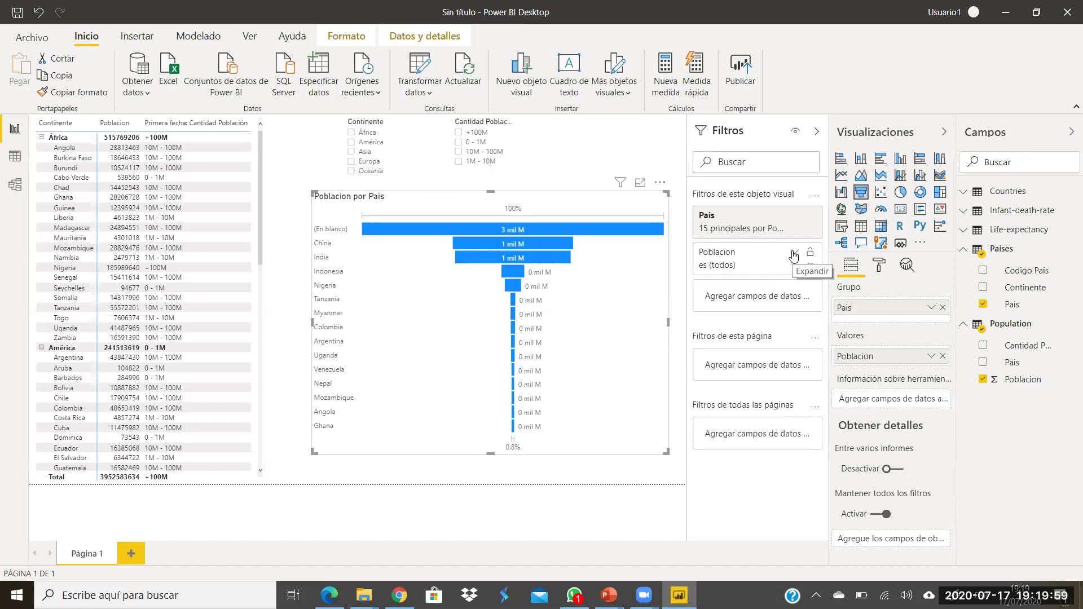
click(793, 255)
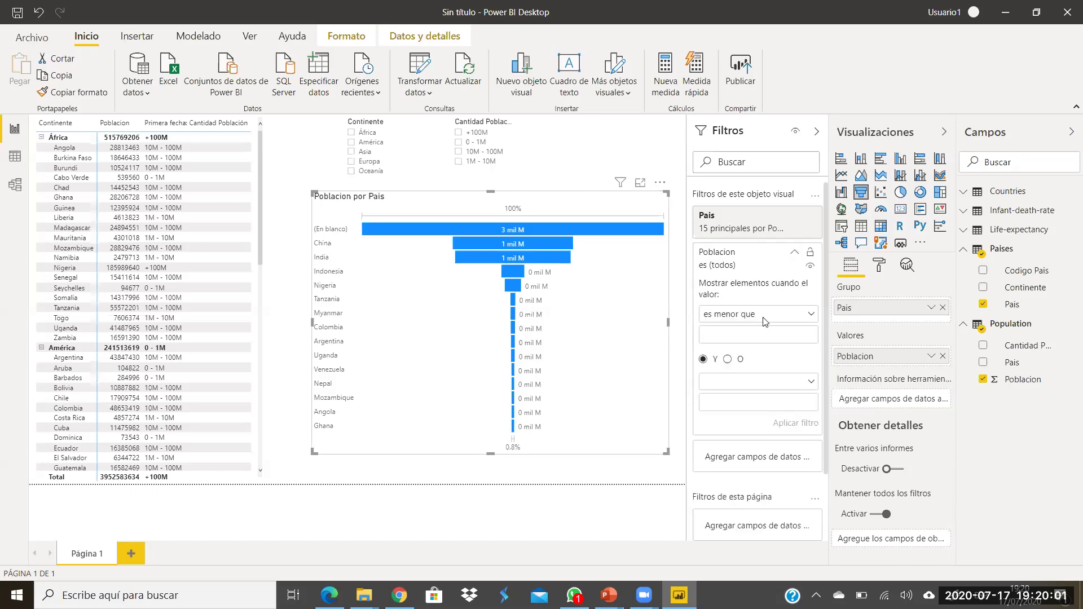
click(795, 254)
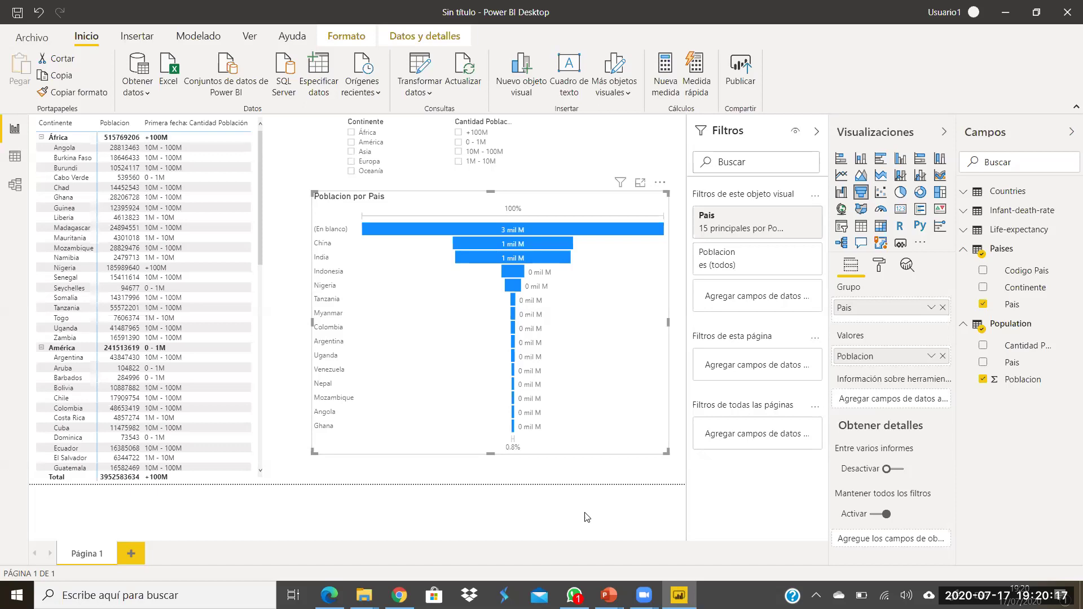
Step: Filter the report to the +100M population range with the Cantidad Población slicer
click(605, 150)
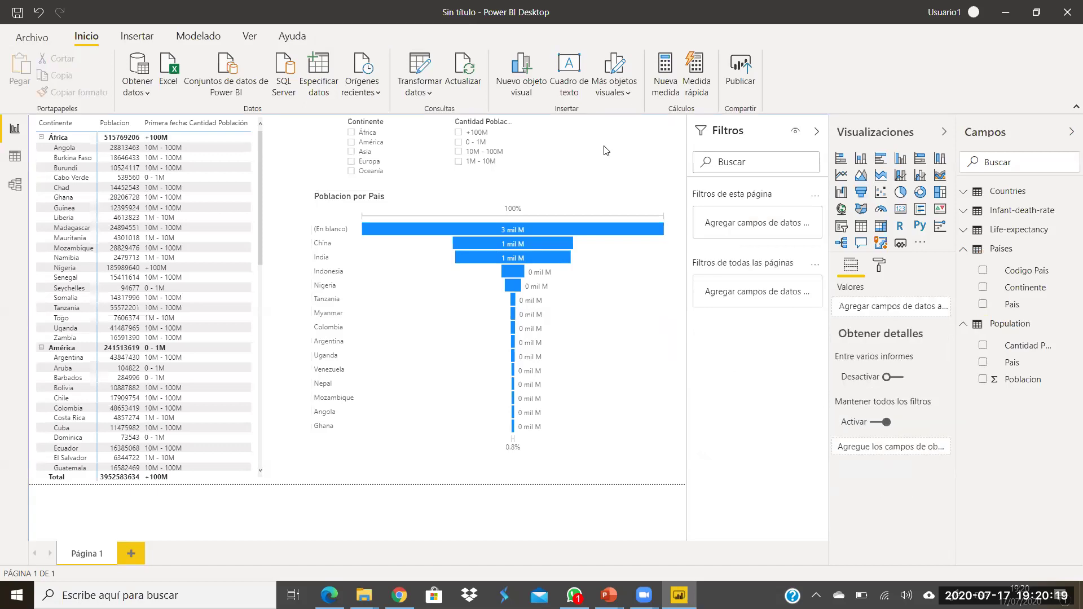
click(461, 134)
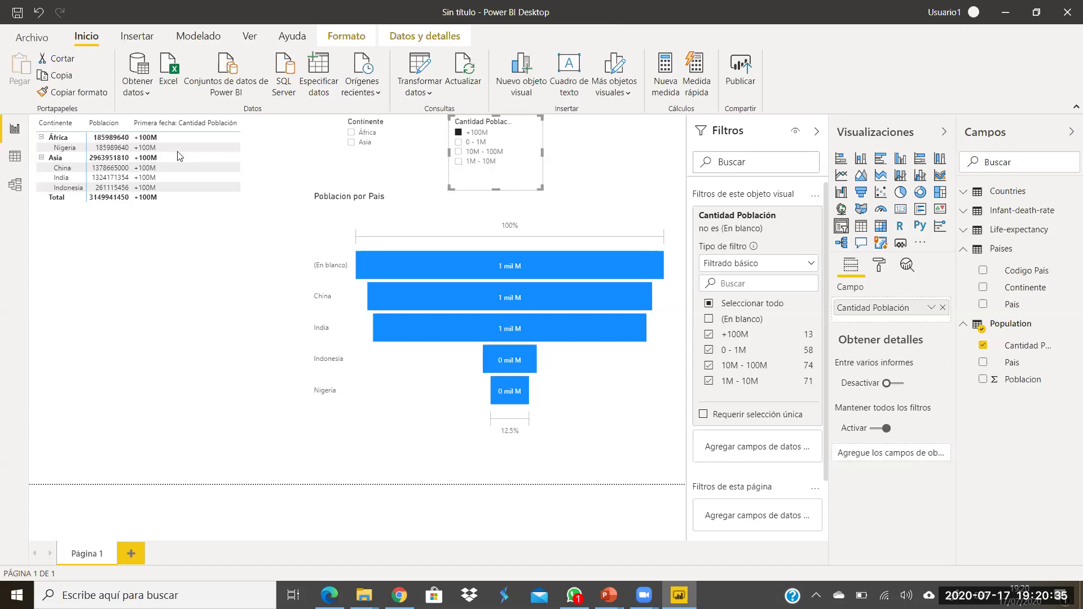
click(148, 93)
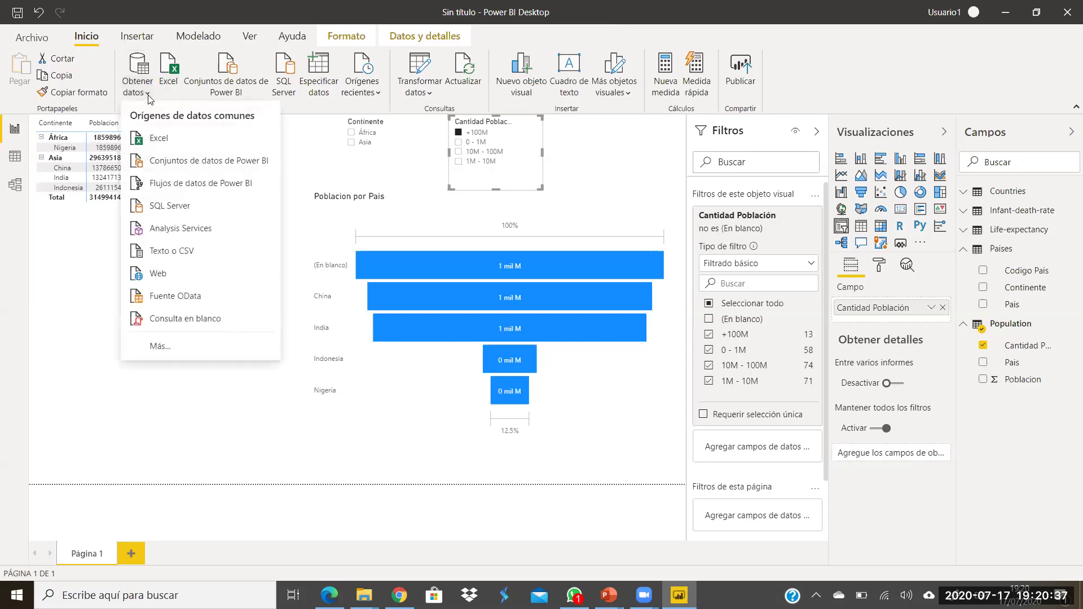
click(173, 251)
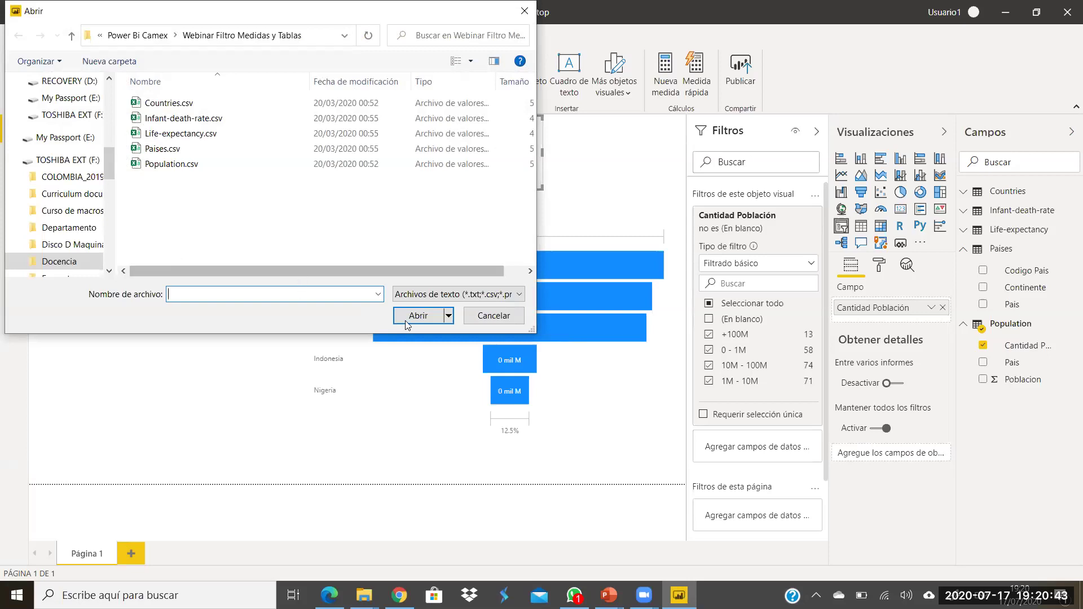
click(488, 316)
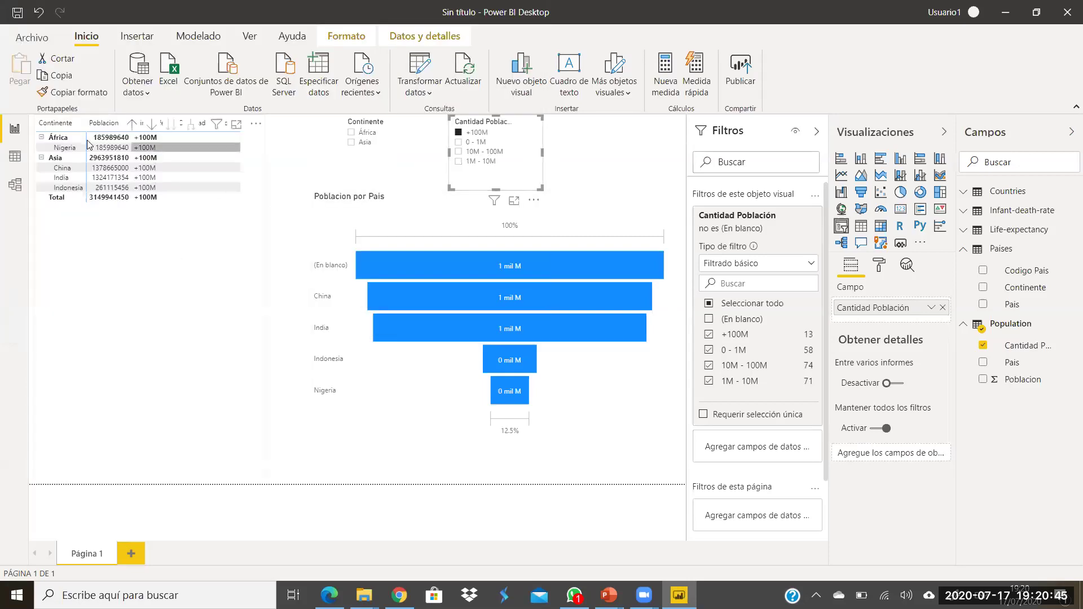
Step: Examine how the Population, Infant-death-rate, Life-expectancy and Countries tables relate to Paises in the data model
click(15, 184)
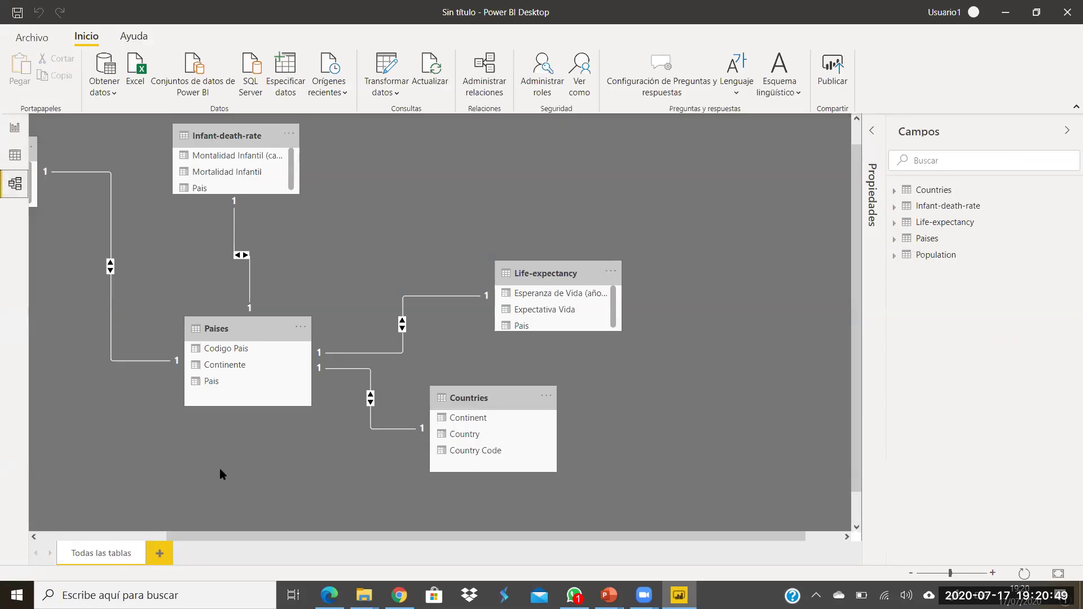
drag(375, 538, 202, 540)
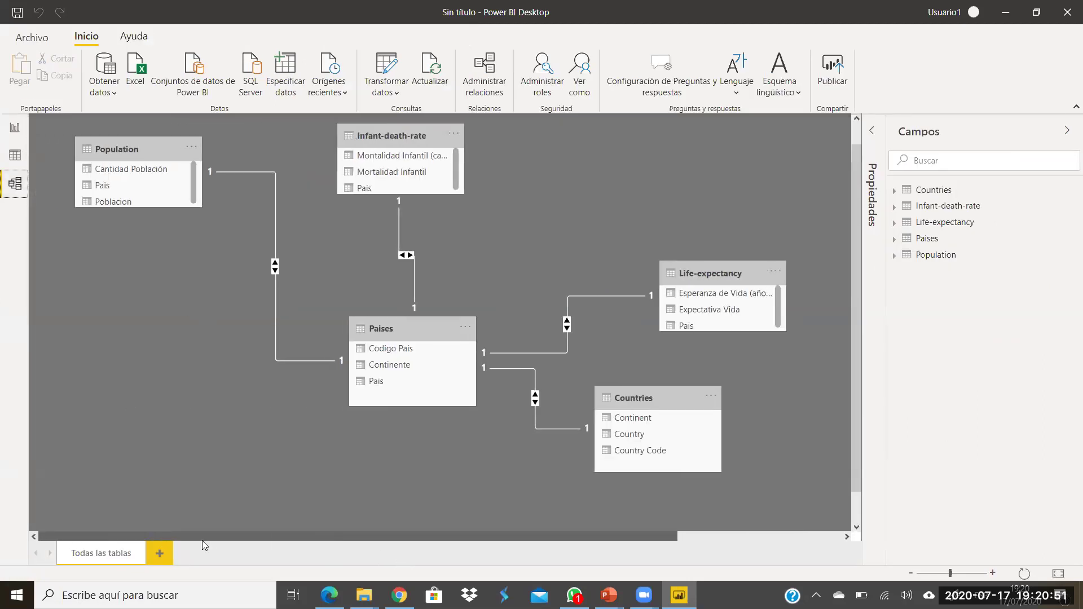
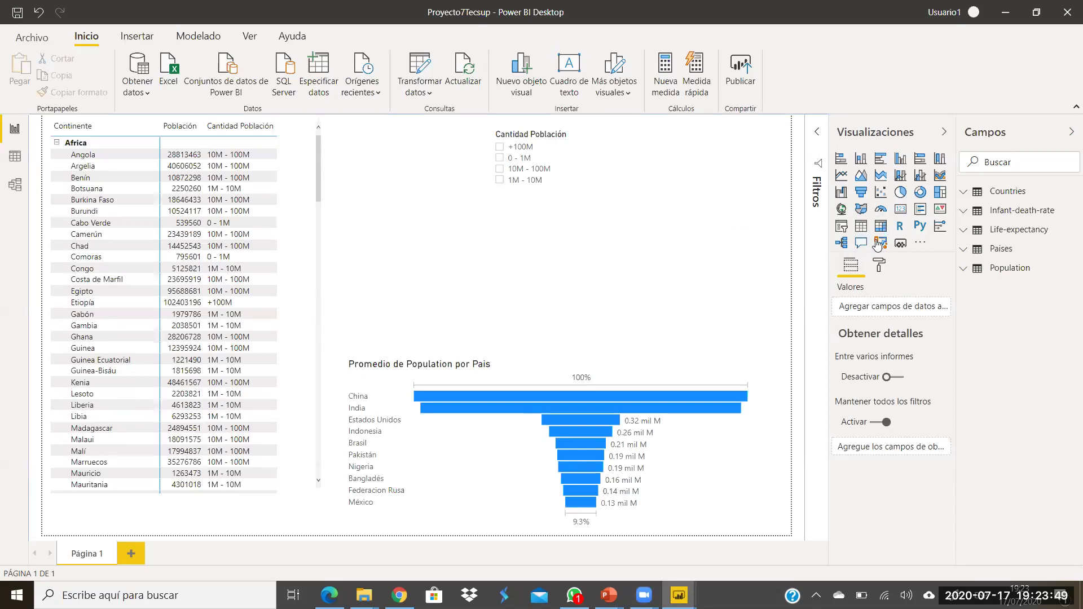
Step: Add an empty slicer to the Proyecto7Tecsup report, narrow it, and arrange it side by side with the Cantidad Población slicer above the funnel
click(842, 227)
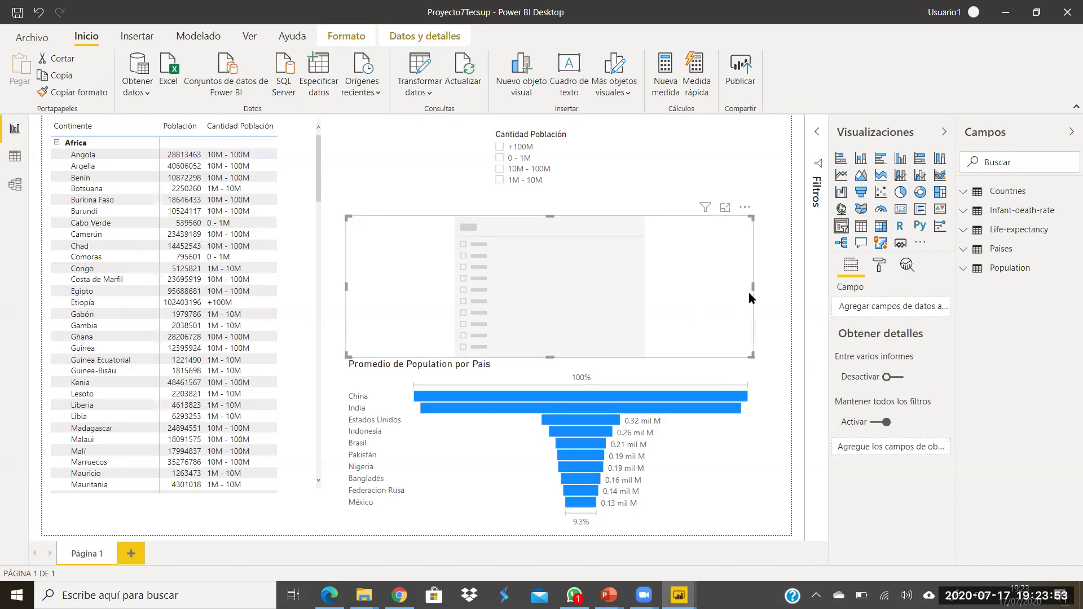
drag(753, 287, 560, 279)
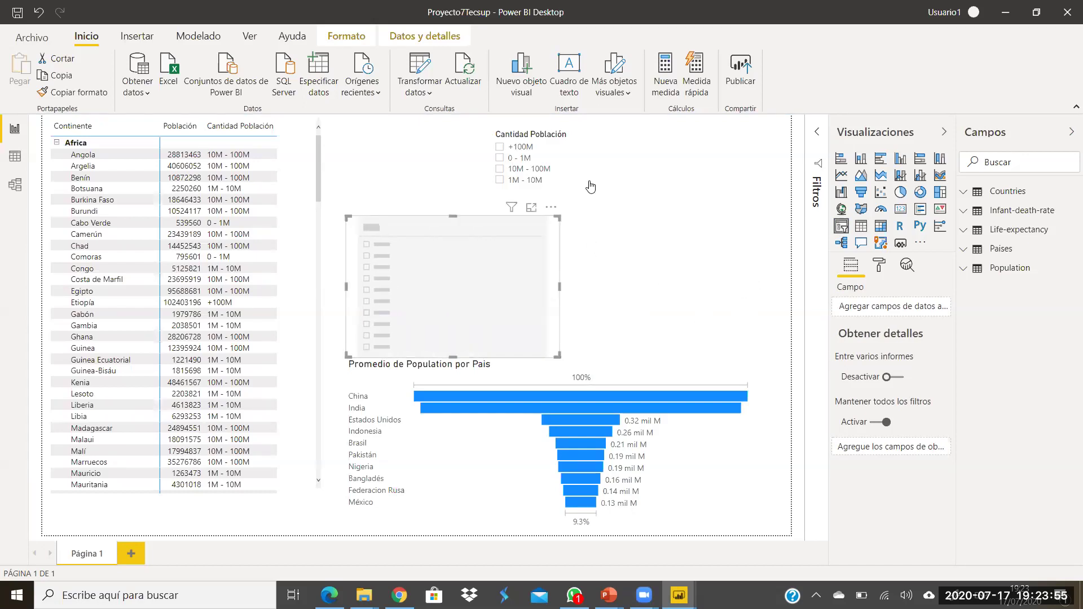
drag(584, 195, 698, 196)
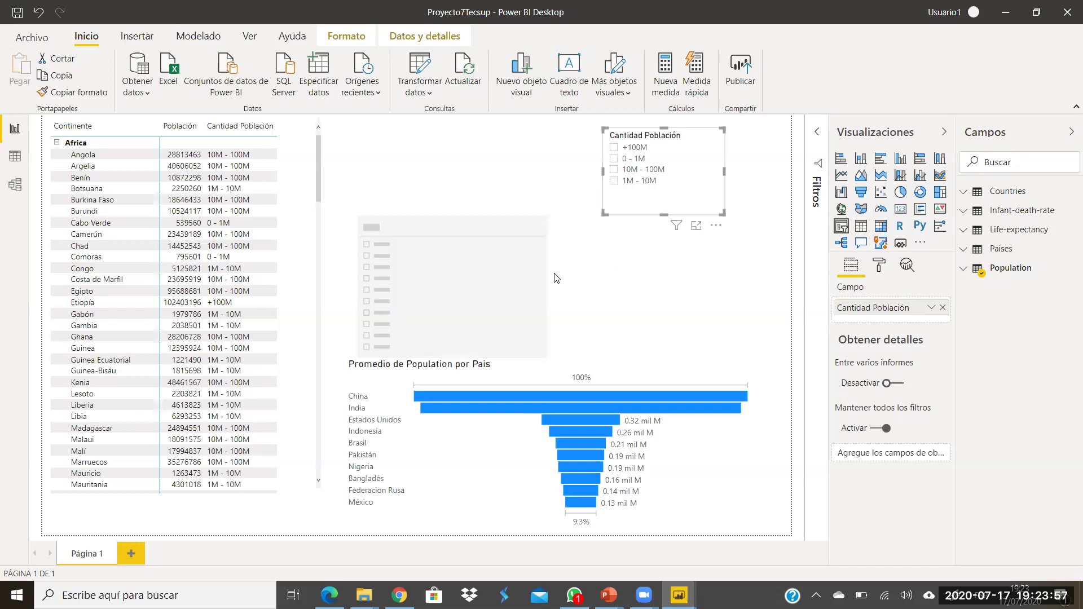
drag(556, 290, 552, 197)
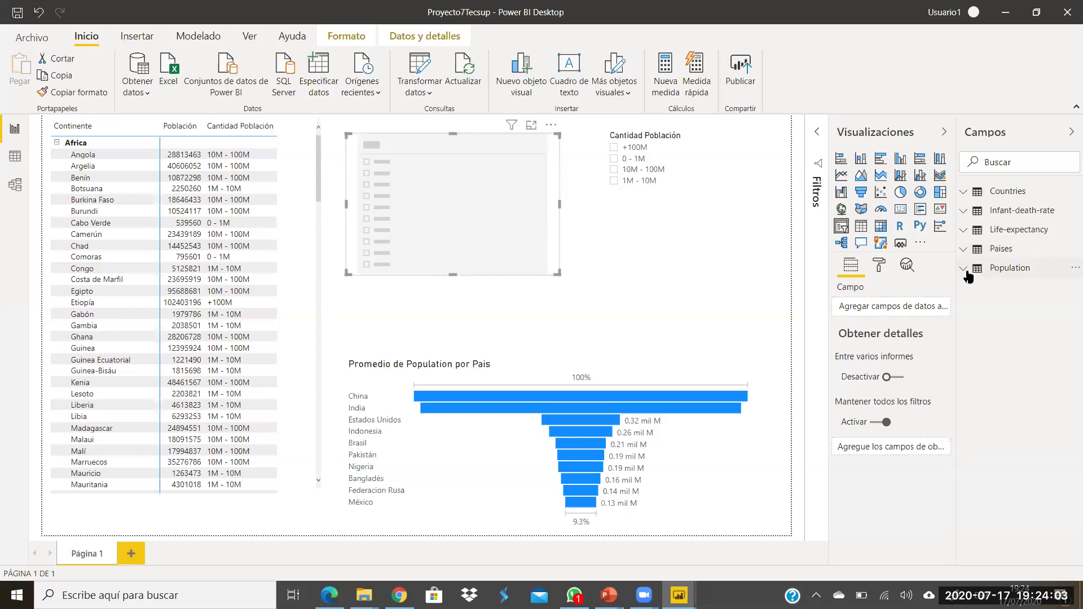
Step: Assign Continente from the Paises table to the new slicer and reduce it to a compact box around its continent list
click(965, 194)
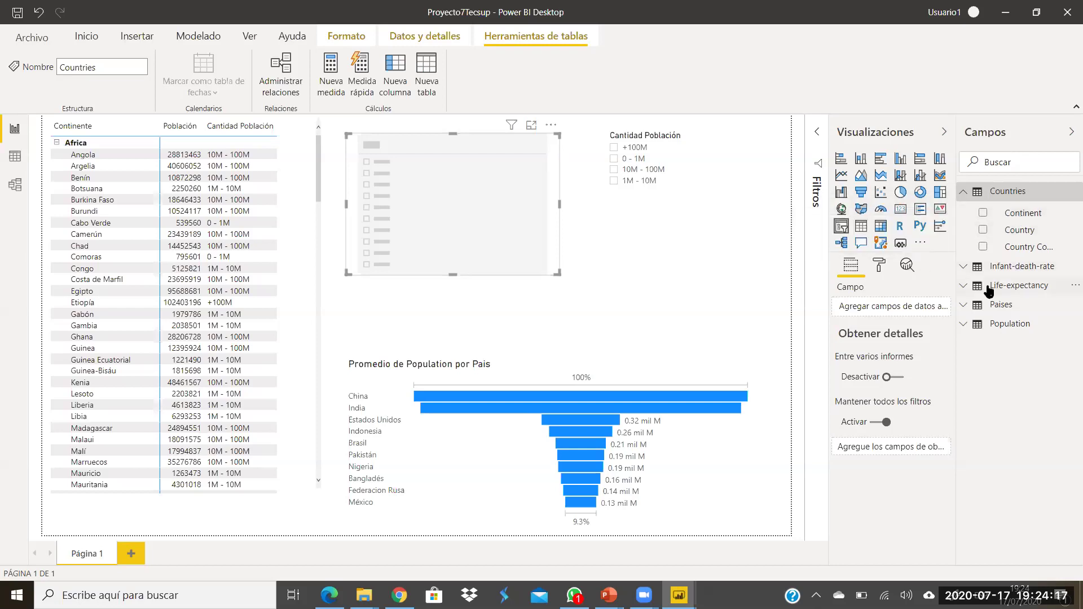
click(963, 305)
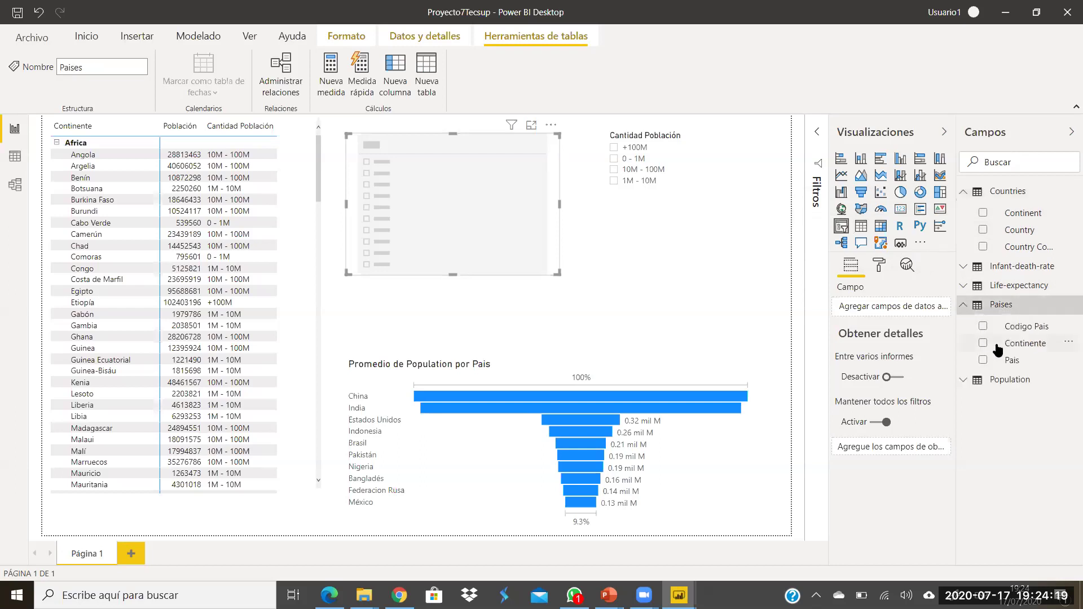
drag(1027, 350, 918, 312)
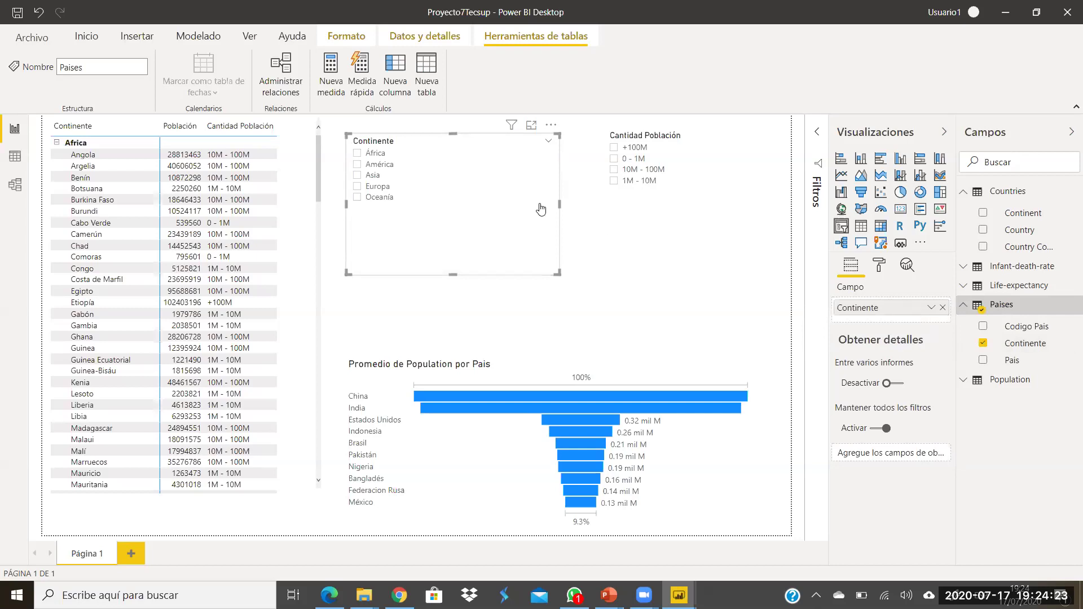
drag(559, 204, 444, 201)
drag(395, 273, 412, 214)
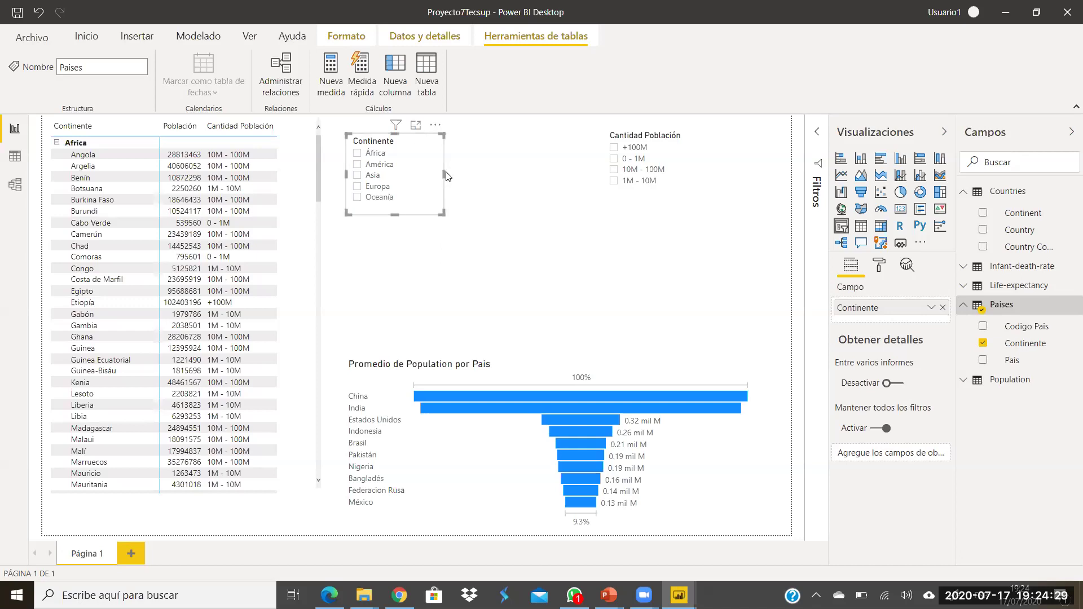
drag(445, 173, 489, 195)
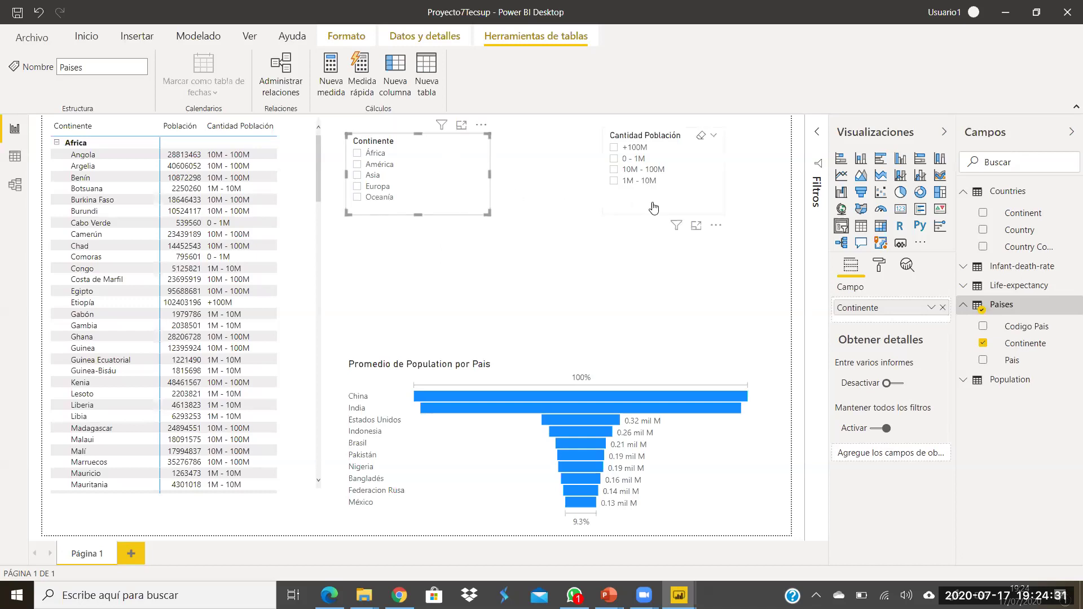
Step: Extend the funnel chart upward toward the slicers and shift the Cantidad Población slicer further away from the Continente slicer
click(642, 220)
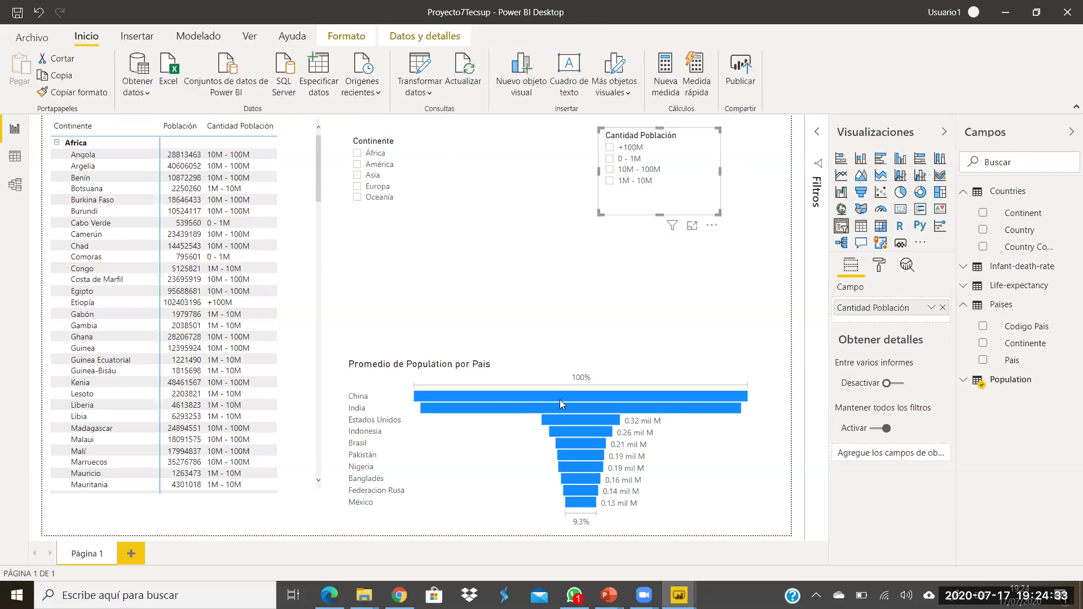
click(605, 370)
drag(550, 357, 551, 275)
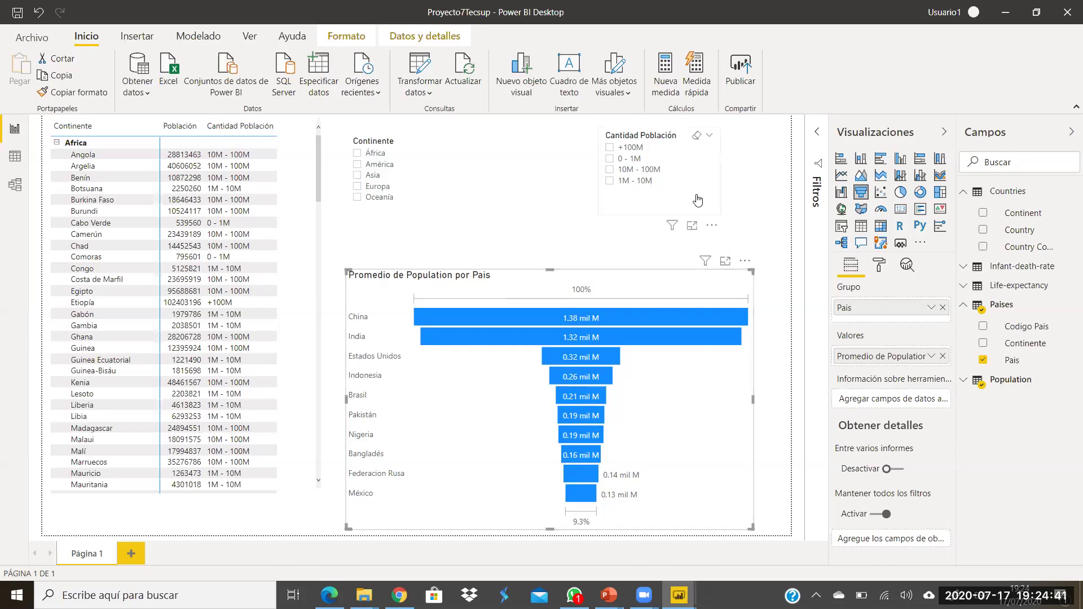
drag(699, 196, 720, 196)
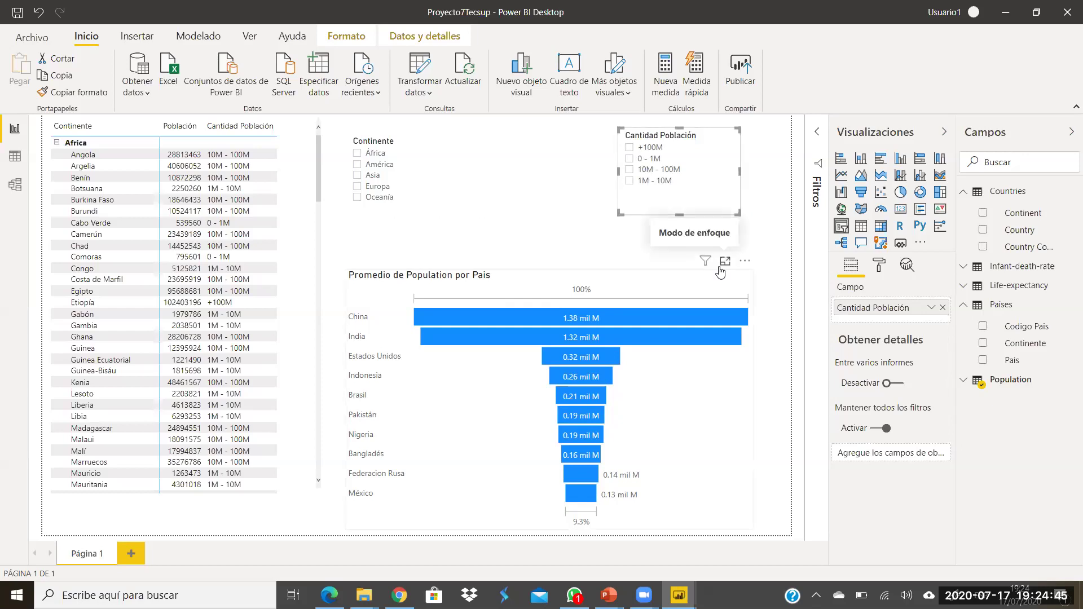
Step: Filter the report to África with the Continente slicer
click(359, 157)
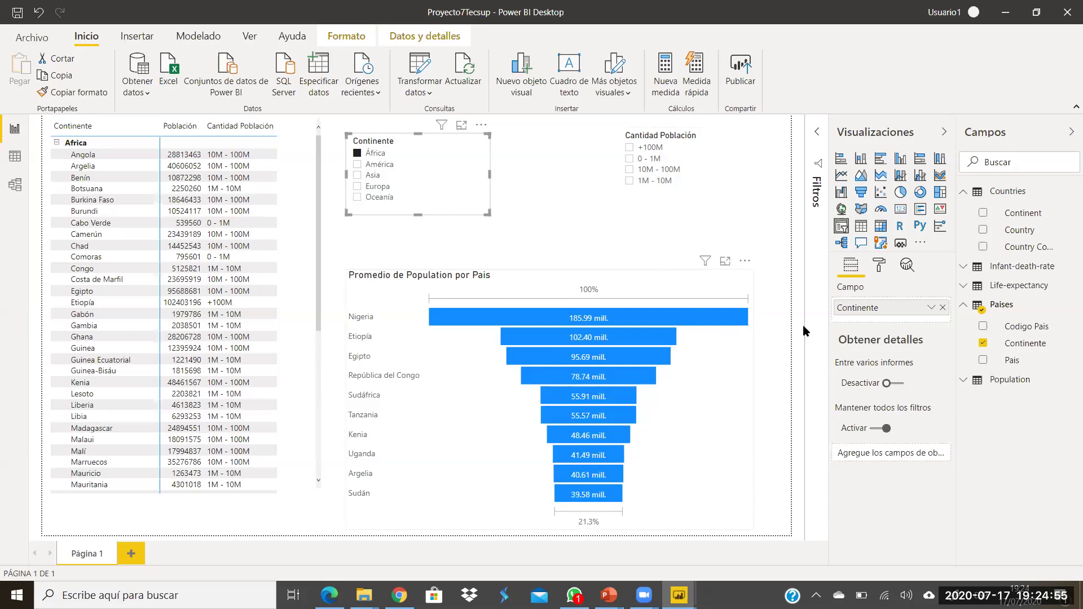
Step: Change the Population aggregation in the funnel chart from average to sum
click(753, 402)
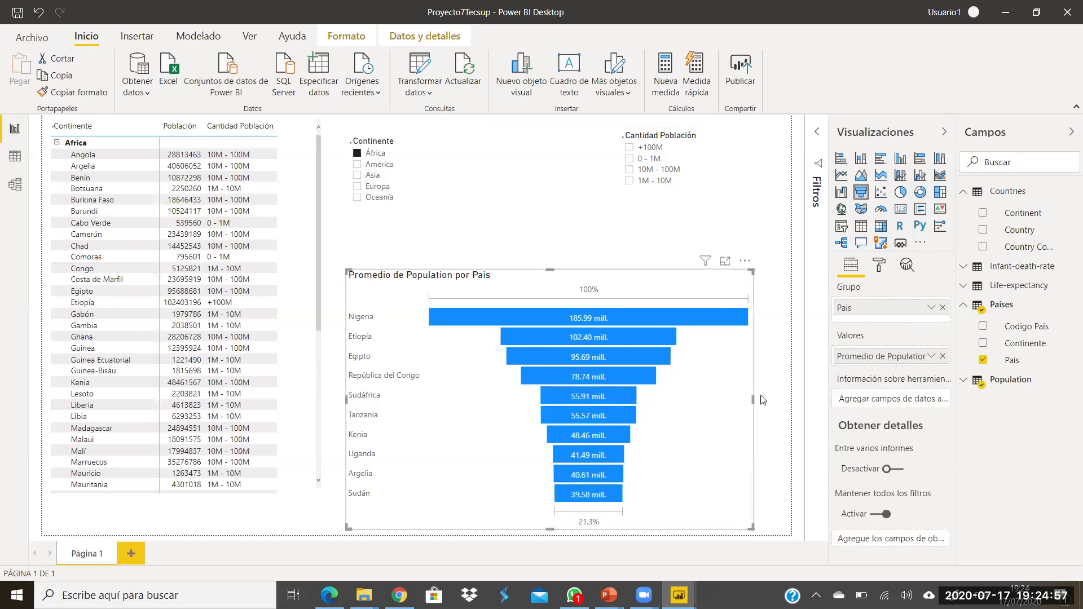
click(931, 357)
click(955, 182)
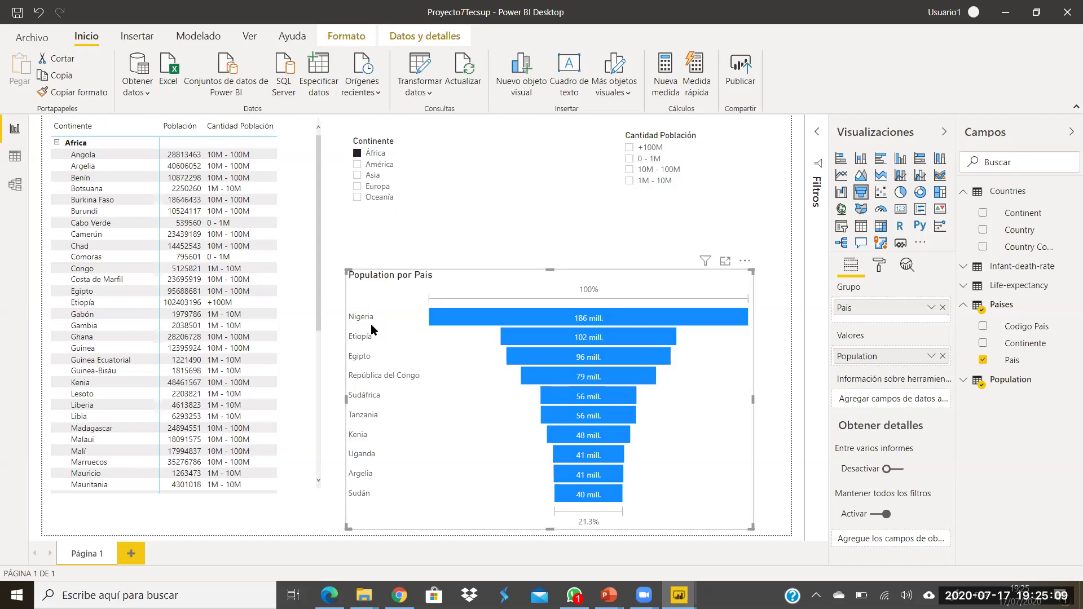
Step: Check the matrix and funnel with the Continente slicer set to América, Asia, Europa and Oceanía in turn, and clear its selection
click(358, 165)
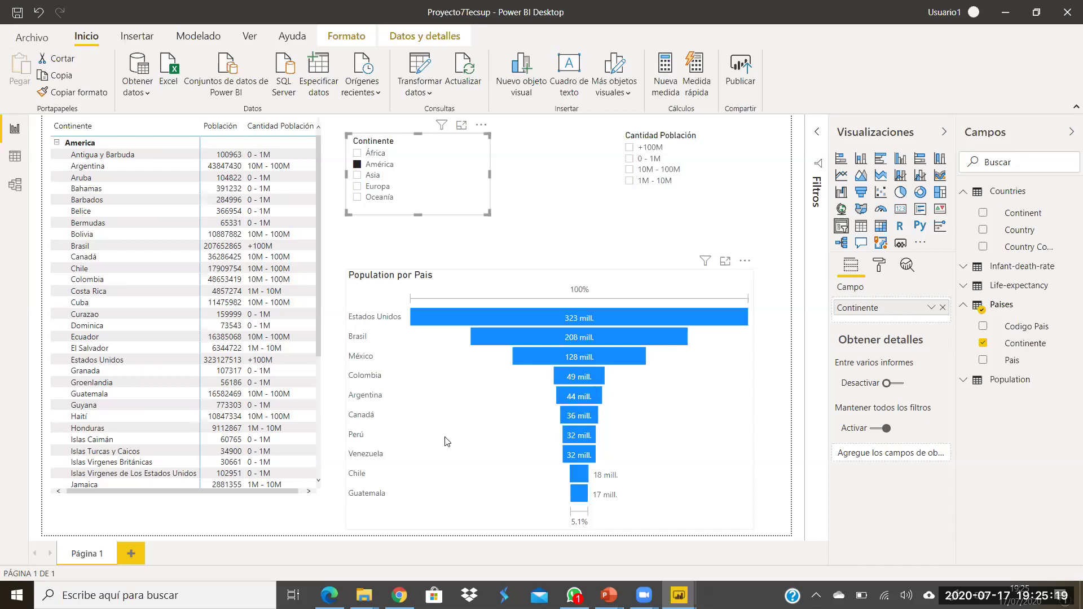
click(357, 175)
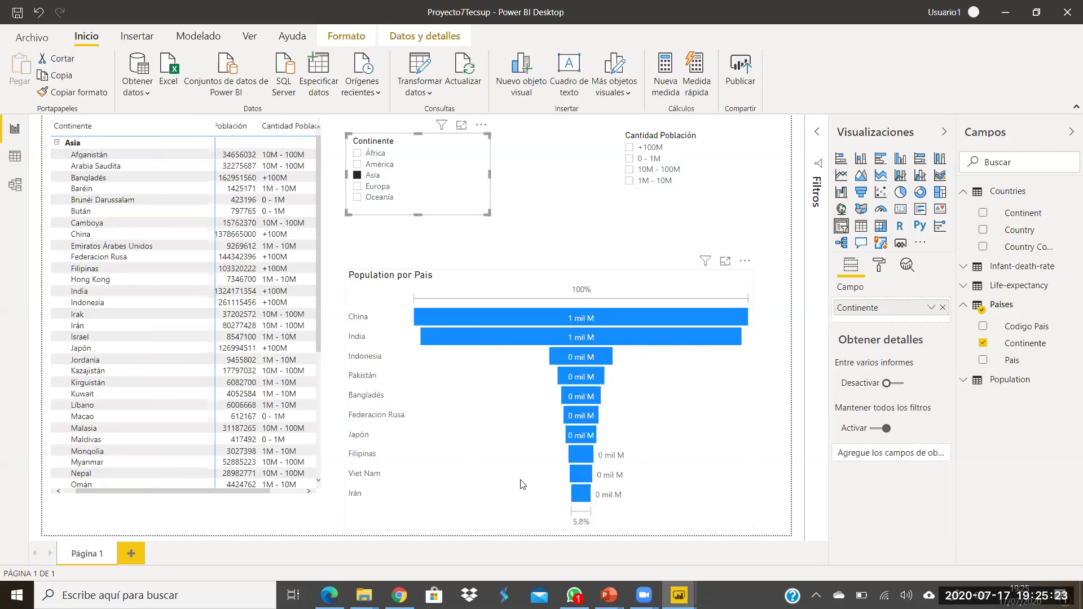
click(358, 186)
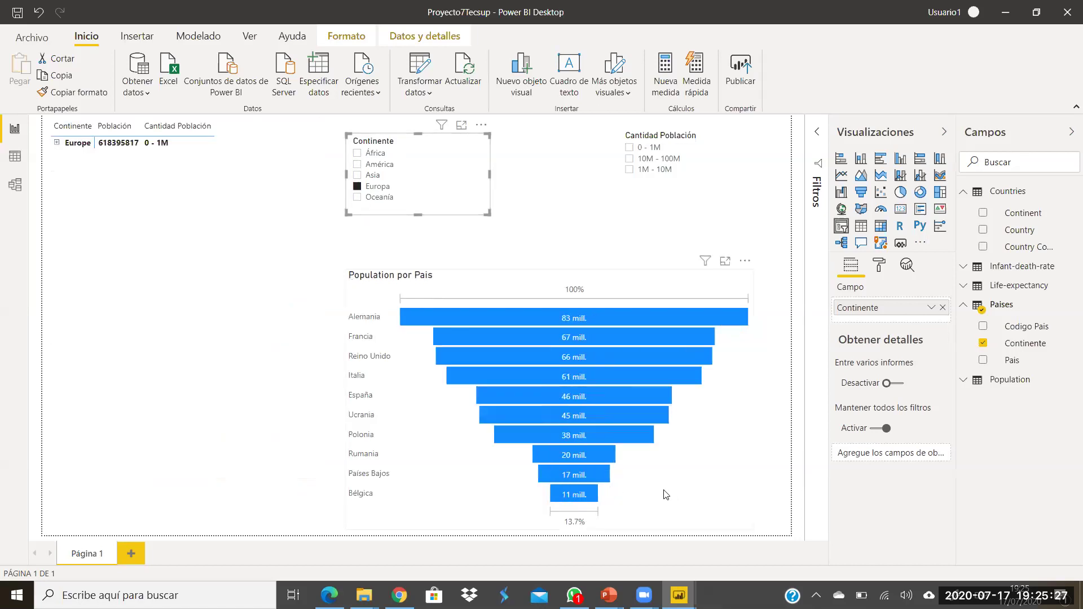
click(358, 198)
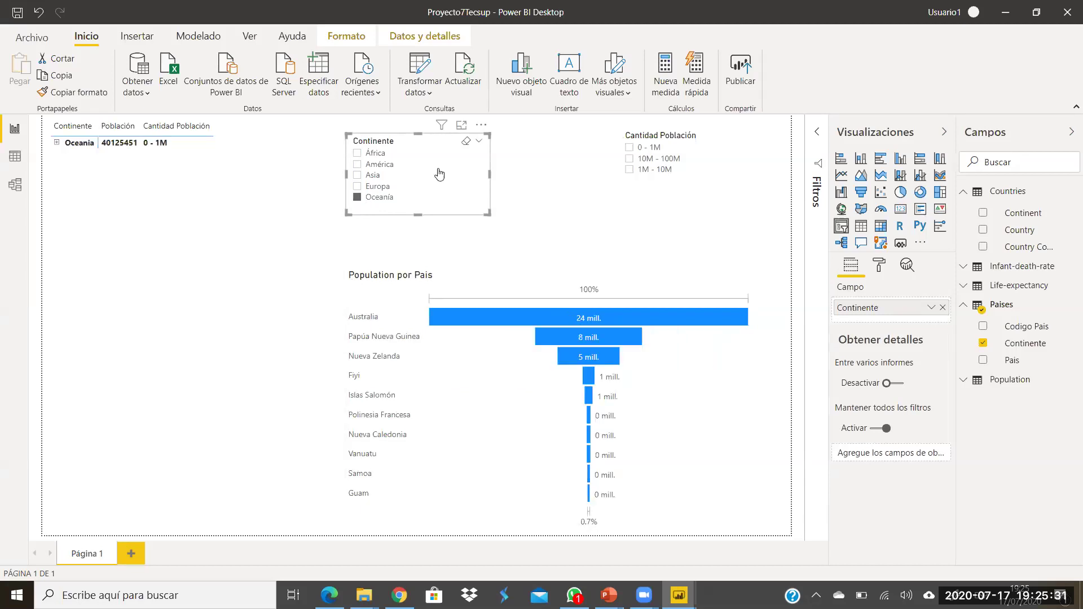
click(466, 141)
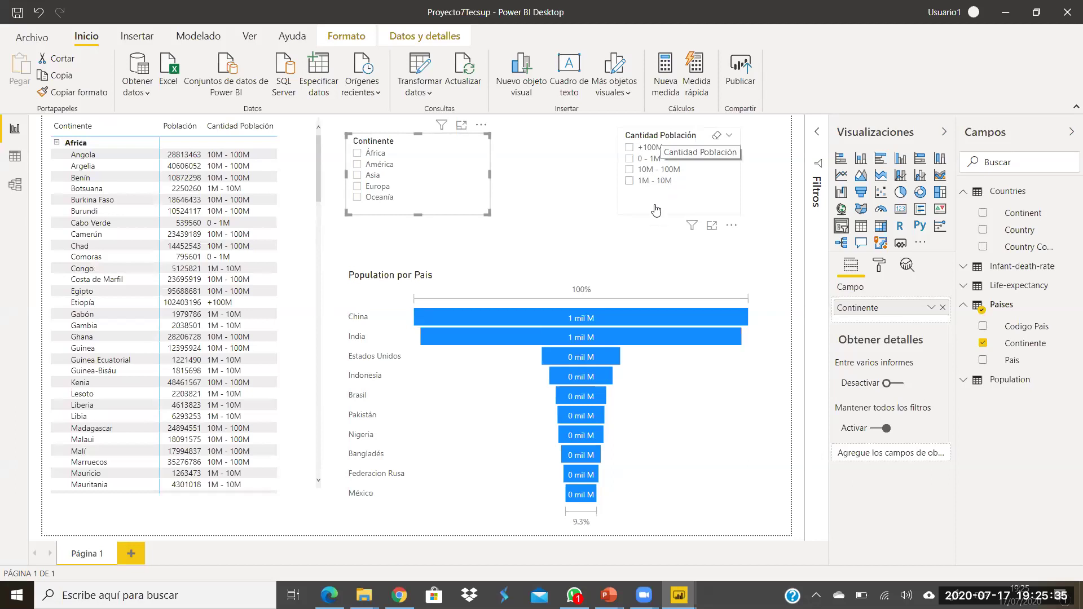
Step: Check the matrix and funnel with the Cantidad Población slicer set to 10M - 100M, +100M, 0 - 1M and 1M - 10M in turn
click(631, 172)
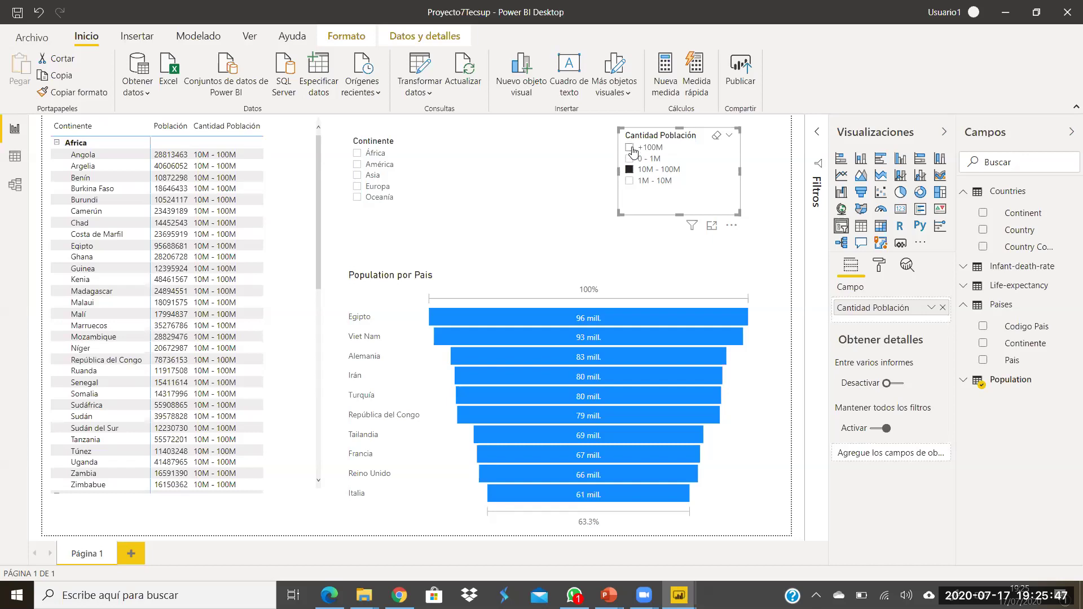
click(630, 149)
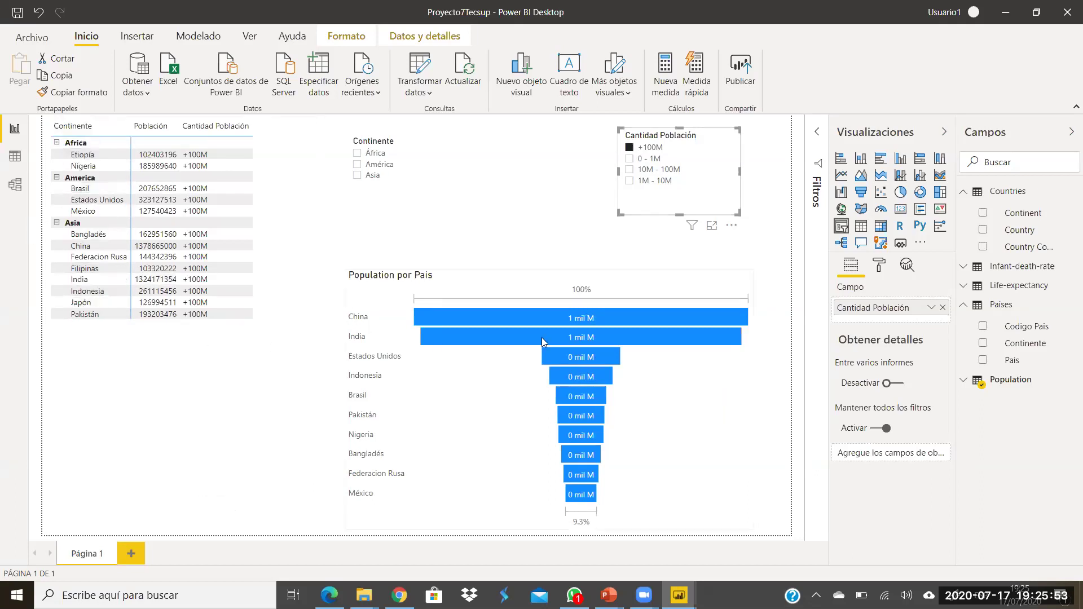
click(630, 159)
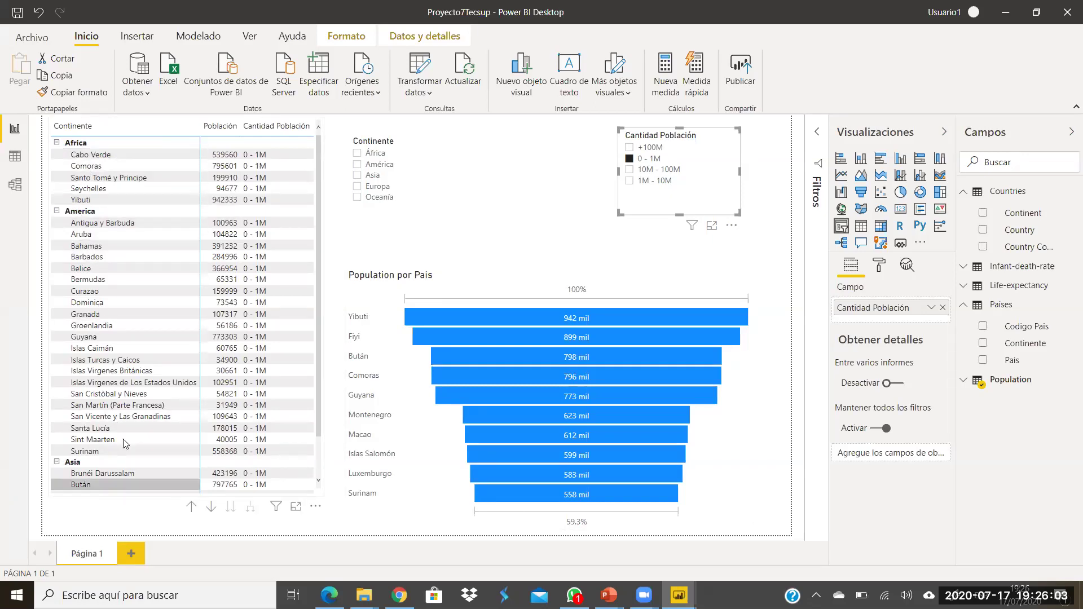
click(630, 181)
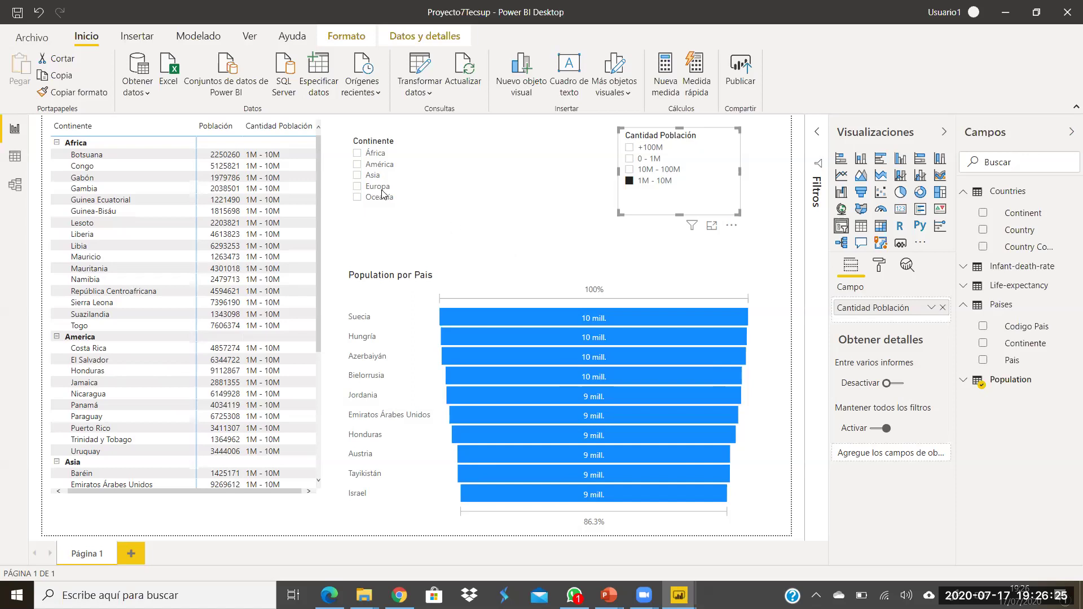
Step: Add a second blank page to the report
click(135, 552)
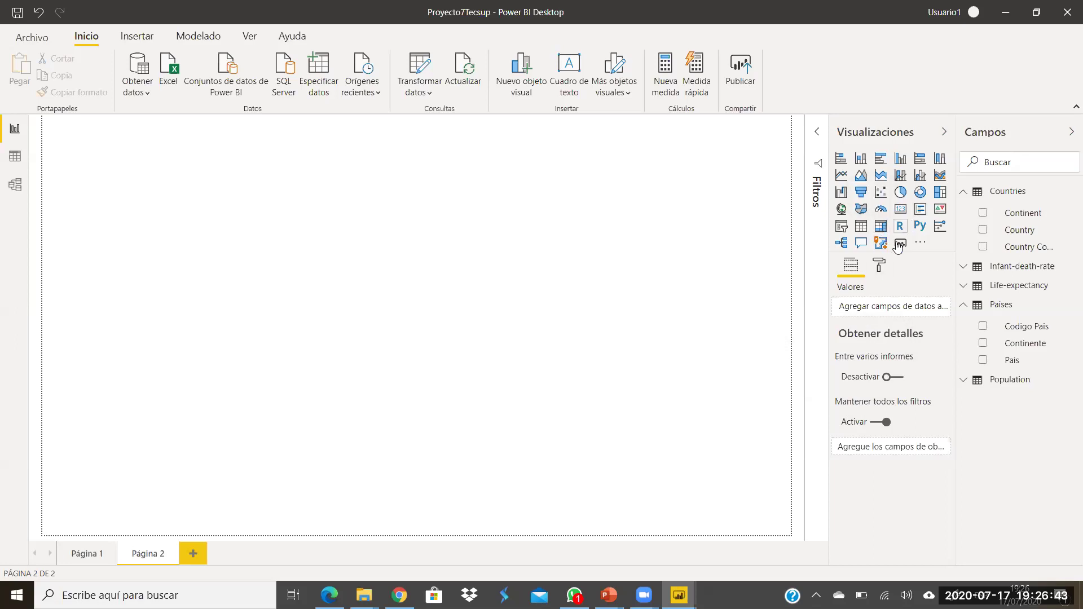
Step: Add a treemap to Página 2, enlarge it over roughly half the page, and group it by Pais from the Paises table
click(940, 194)
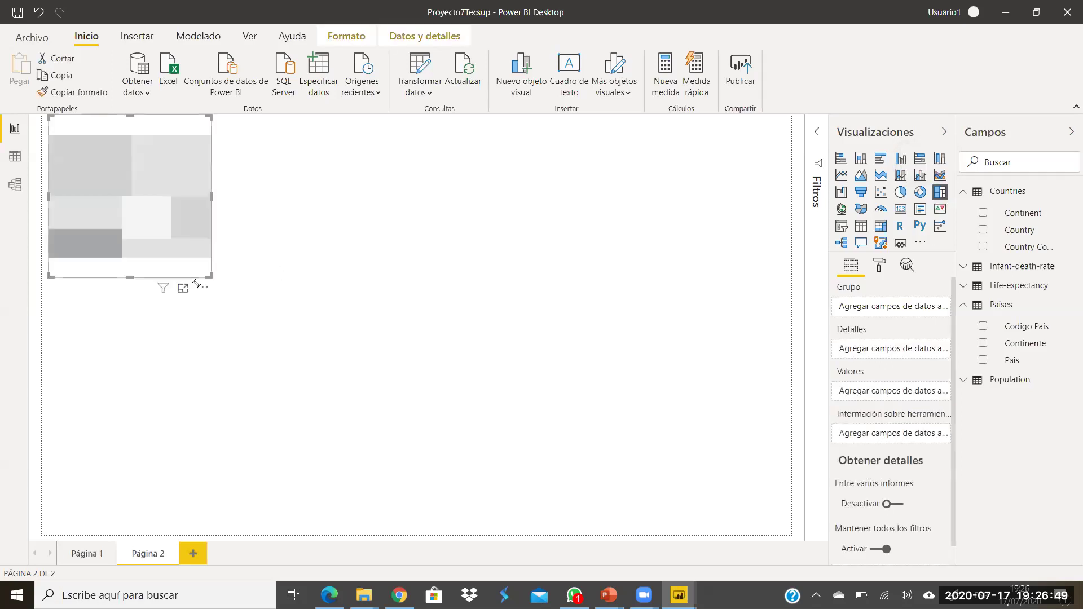
drag(211, 276, 385, 519)
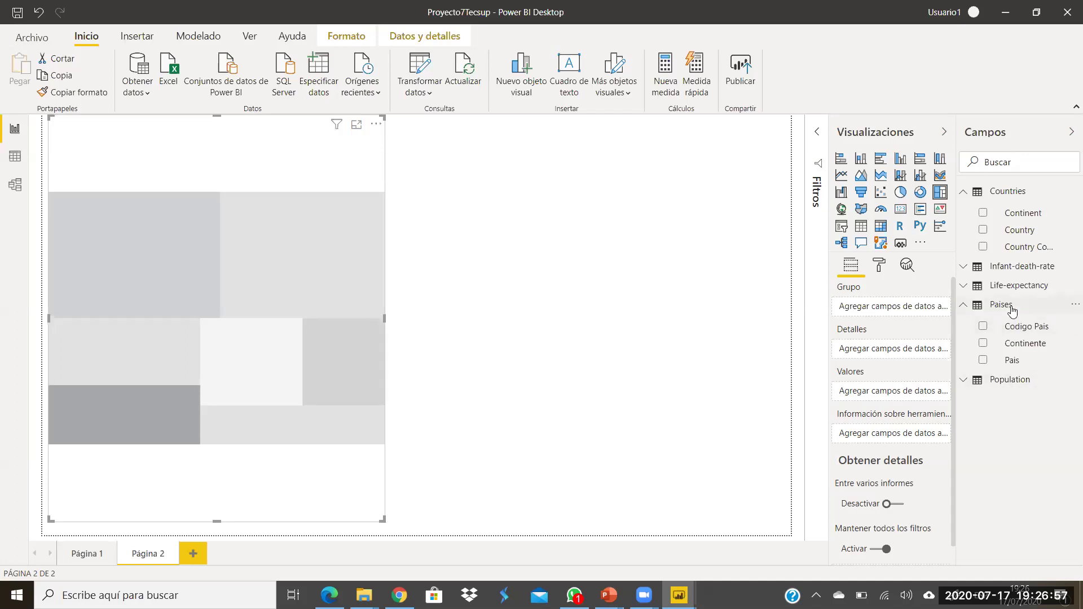
drag(1014, 362, 889, 311)
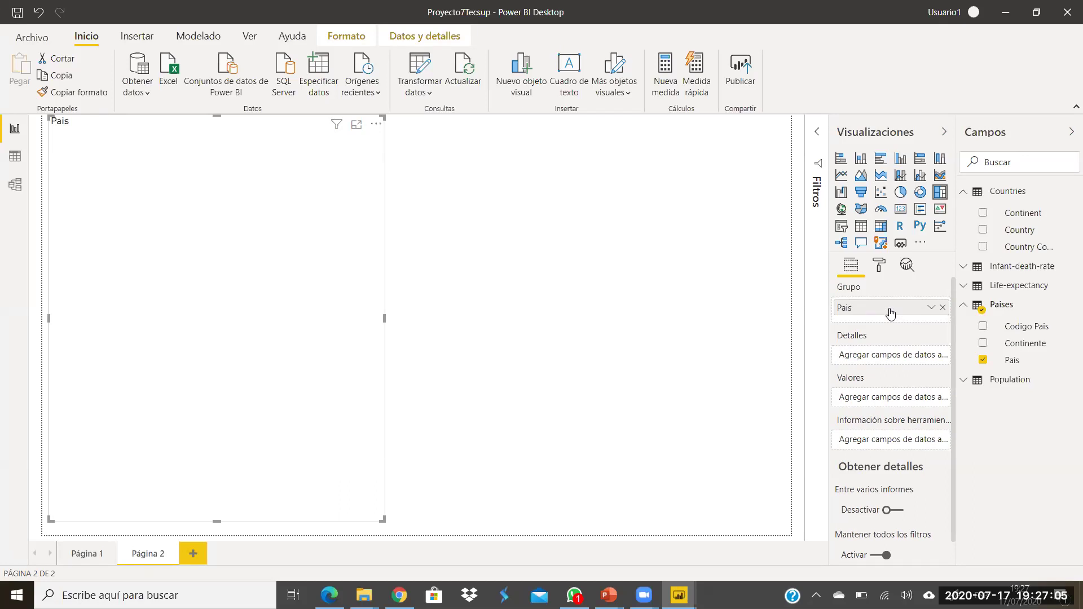
Step: Use Population from the Population table as the treemap's values, aggregated as an average (Promedio)
click(963, 383)
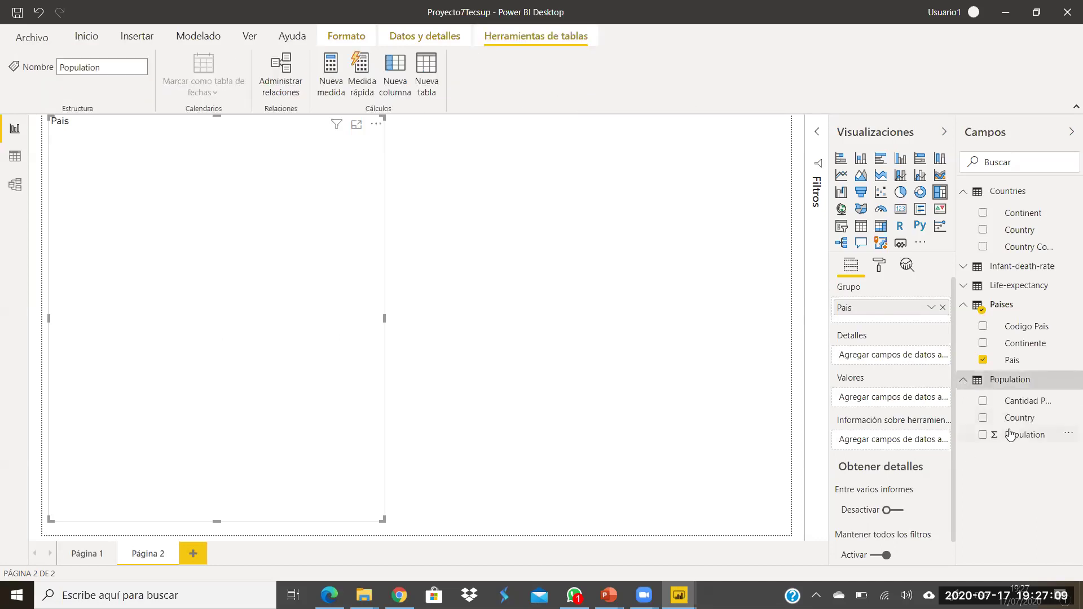
drag(1015, 437, 891, 400)
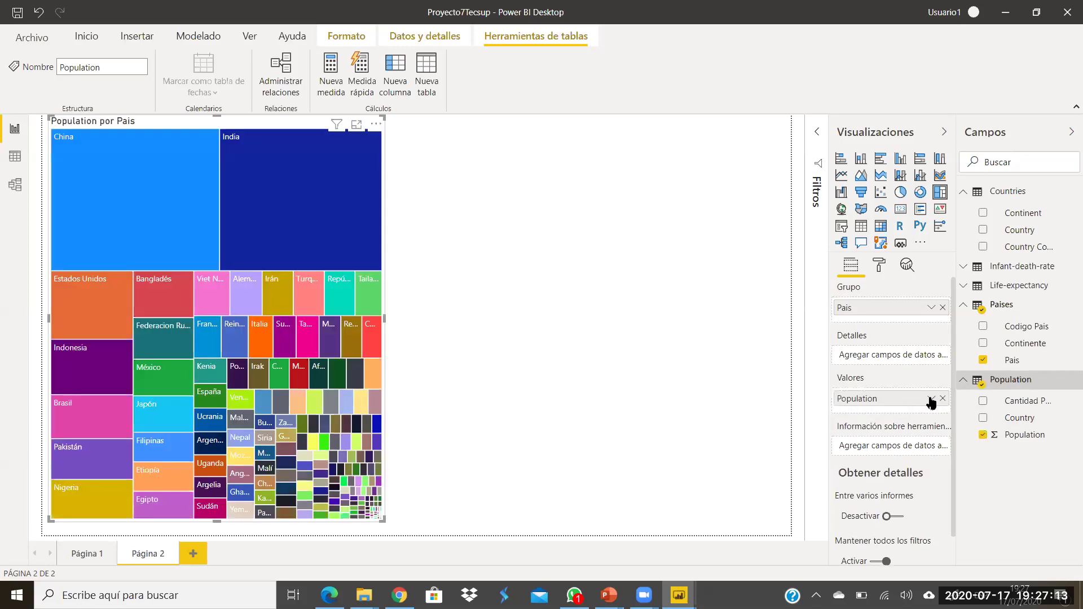
click(931, 399)
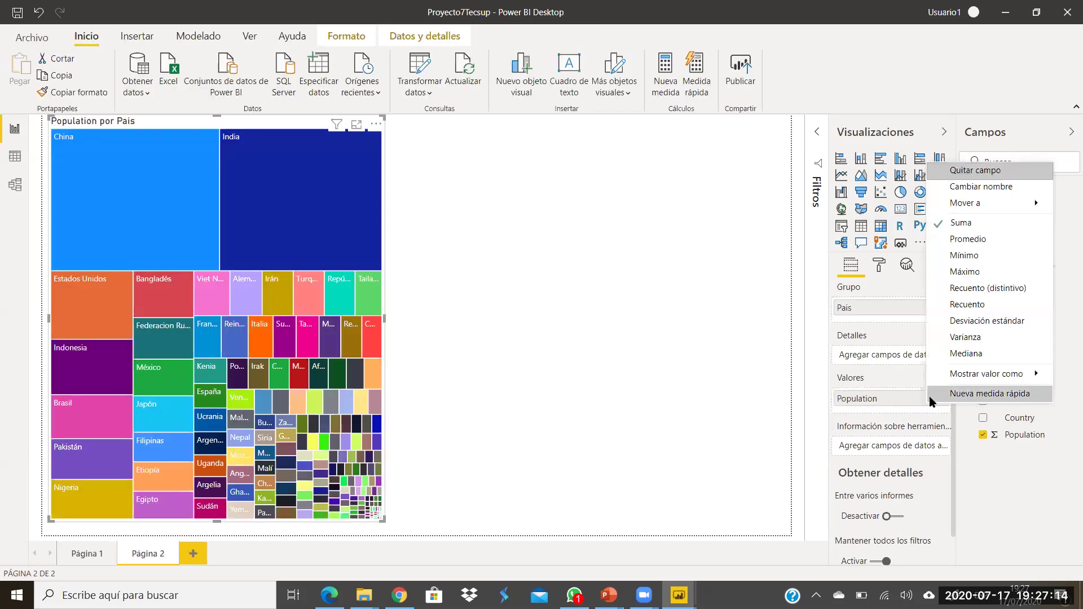
click(971, 240)
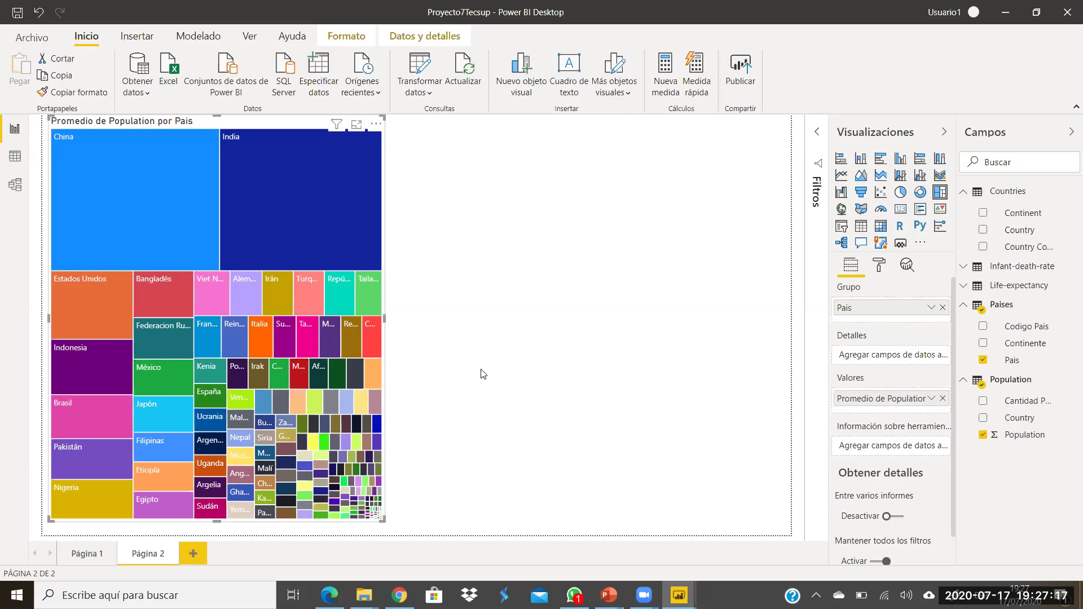
click(473, 261)
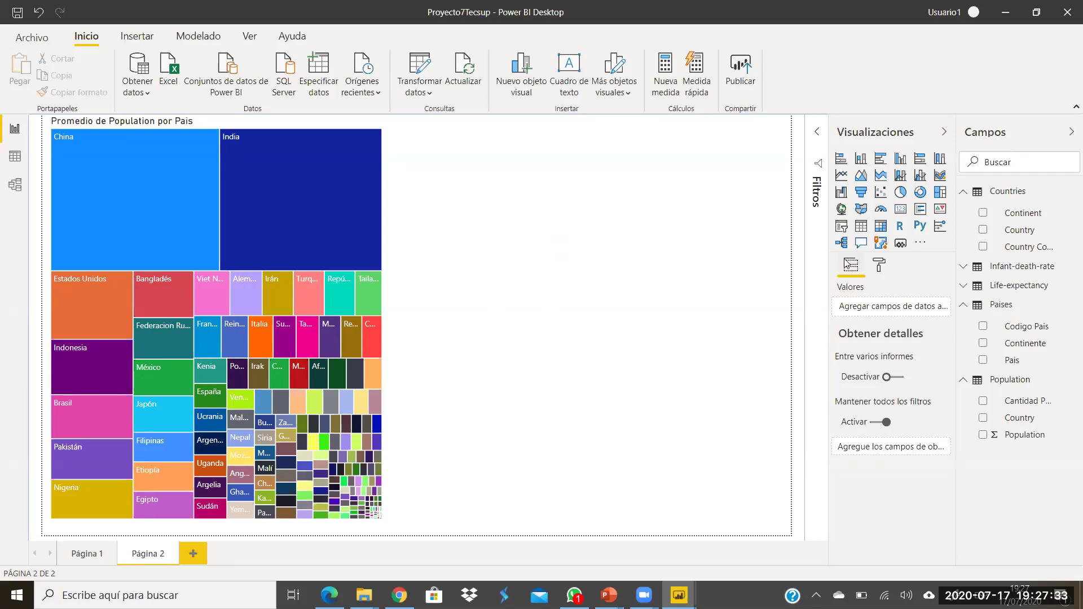
Step: Clear the selection in the Continente slicer on Página 1 and copy the slicer
click(92, 555)
click(443, 187)
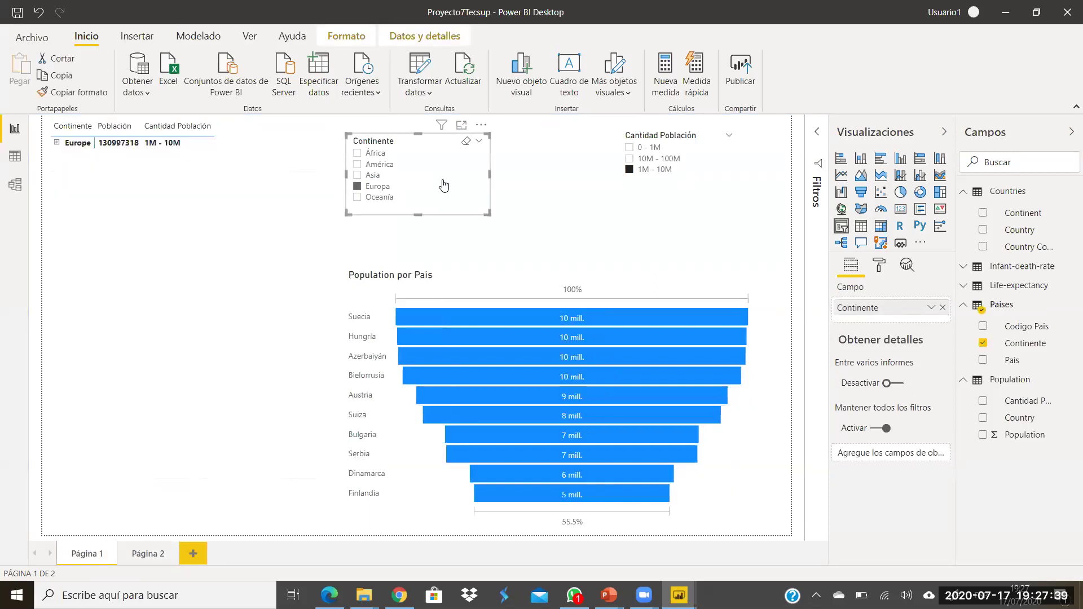
click(466, 141)
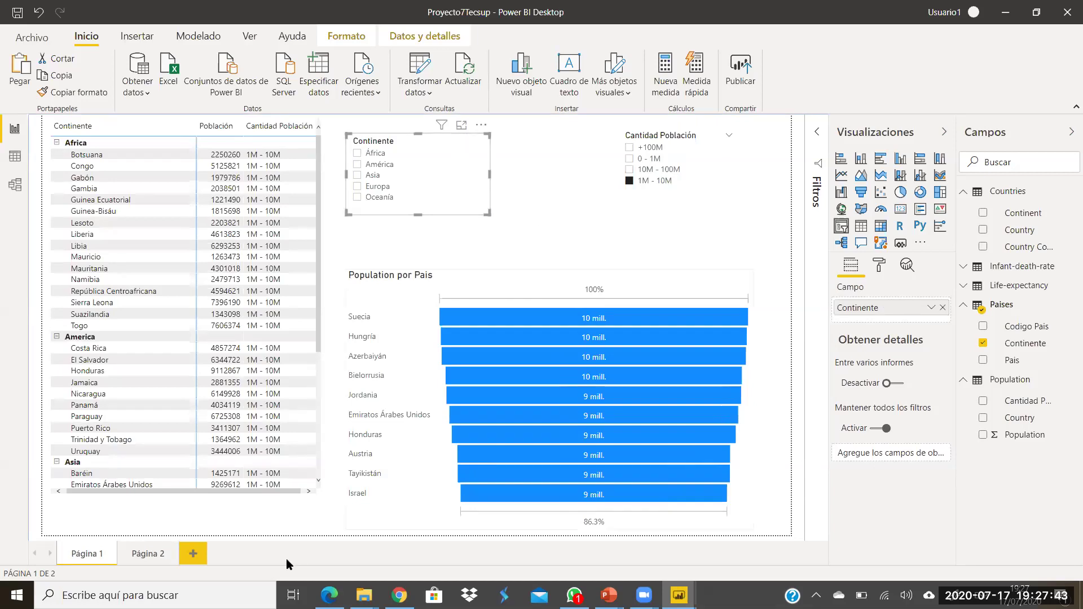
Step: Paste the Continente slicer onto Página 2 without synchronizing it and place it just beside the treemap's upper part
click(148, 553)
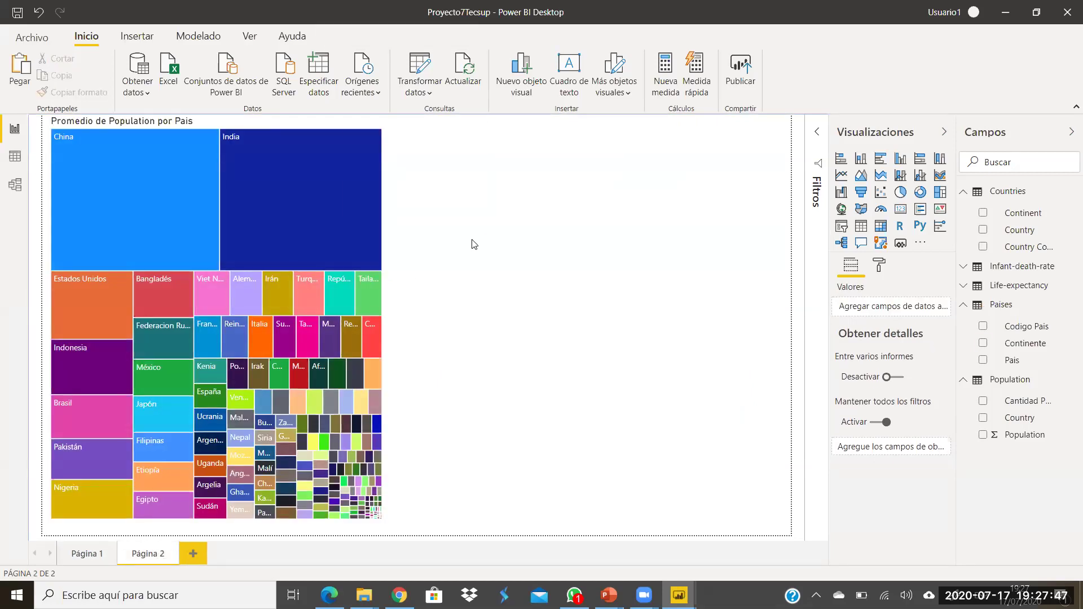
key(ctrl+v)
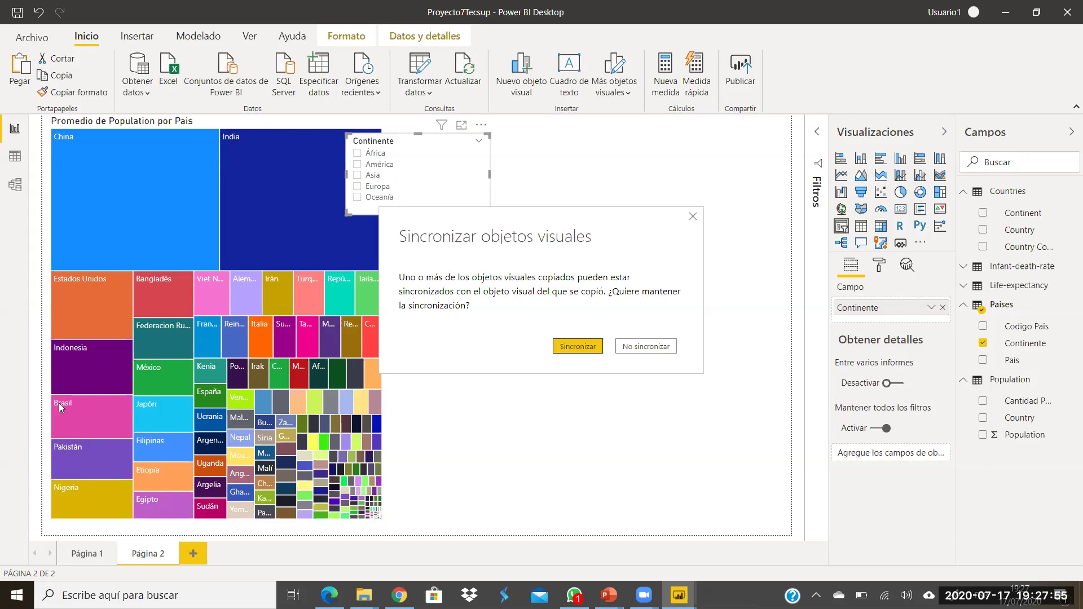
click(666, 350)
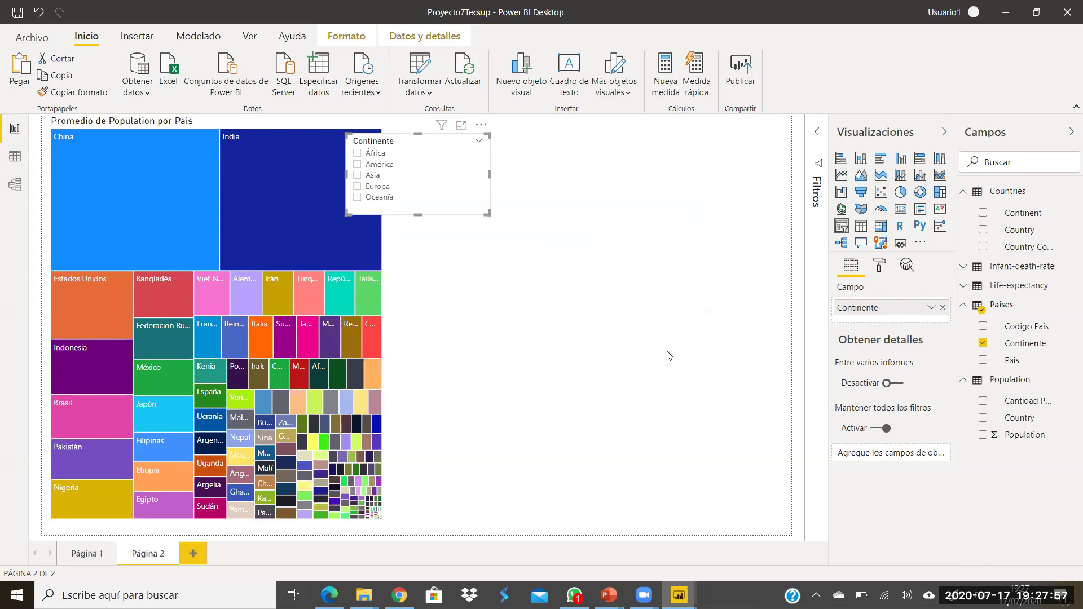
drag(460, 172, 522, 163)
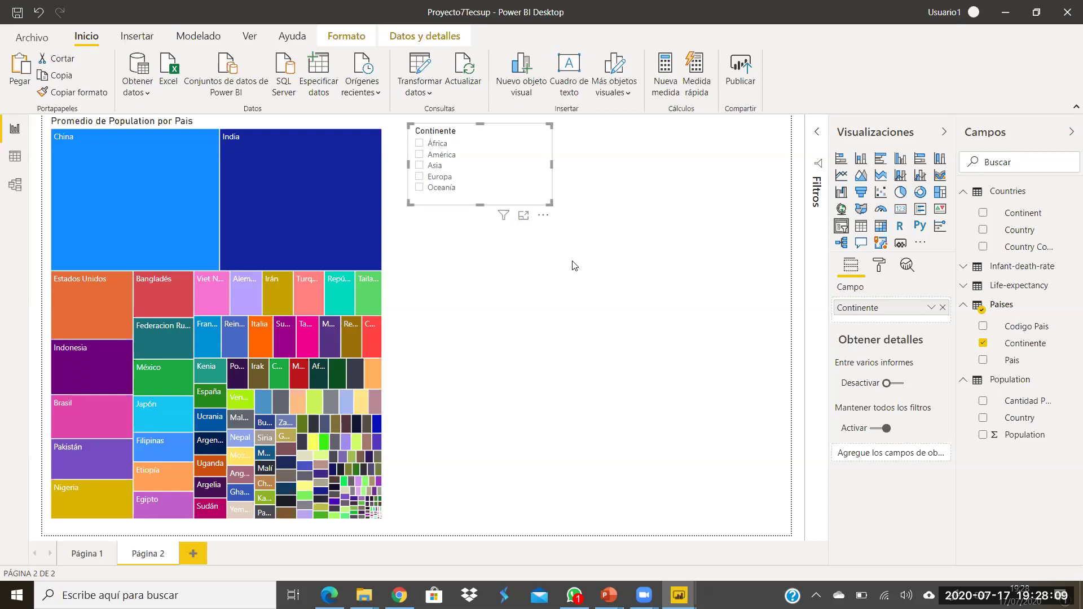
click(589, 248)
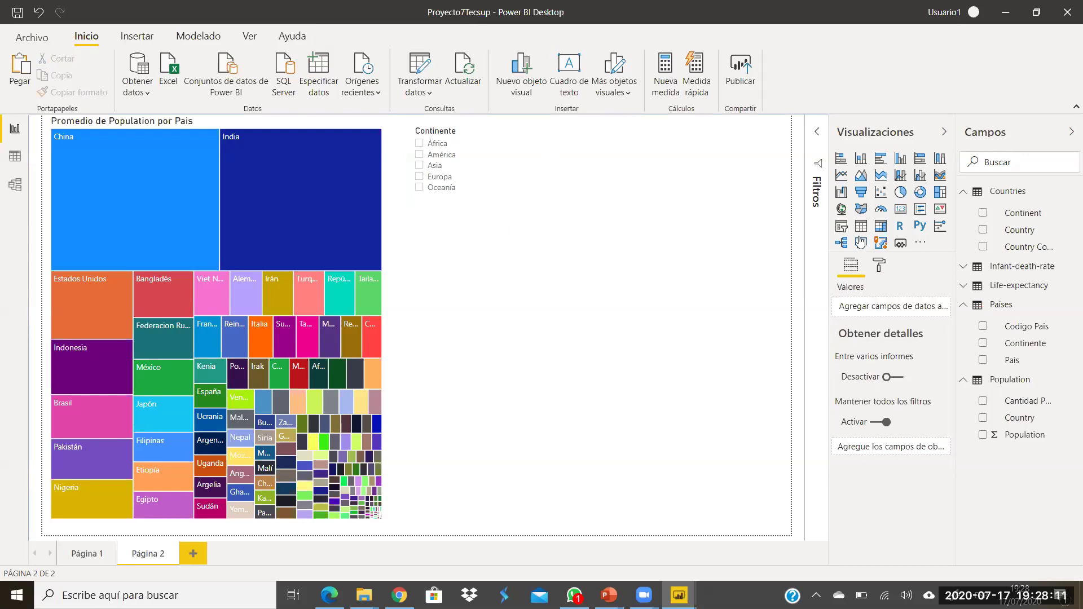
Step: Add a compact slicer for the population range field (Cantidad Población) and arrange it in a row with the Continente slicer
click(843, 228)
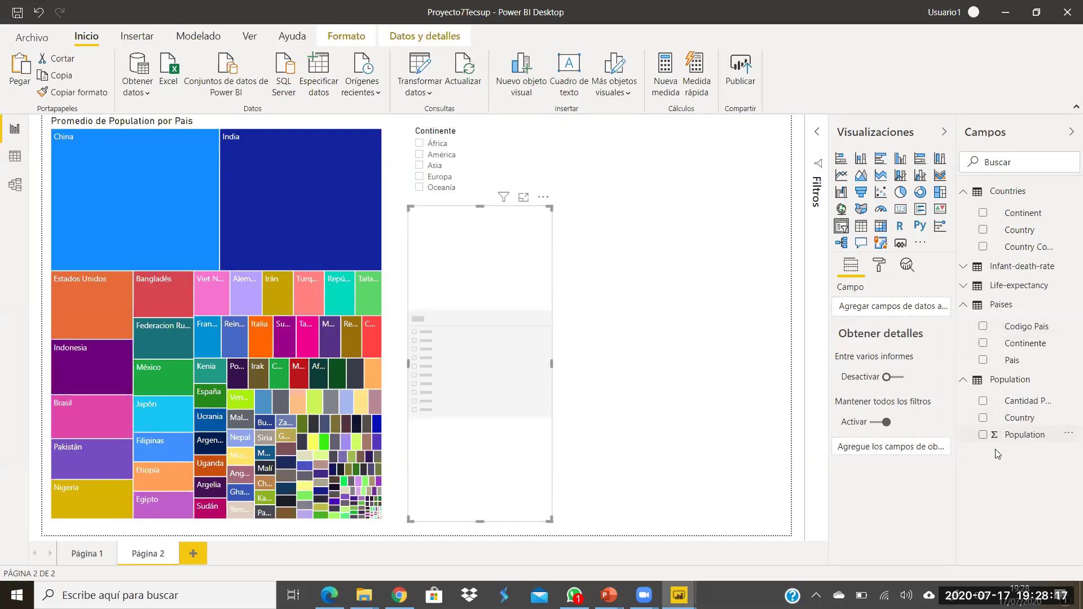
drag(1013, 404, 880, 307)
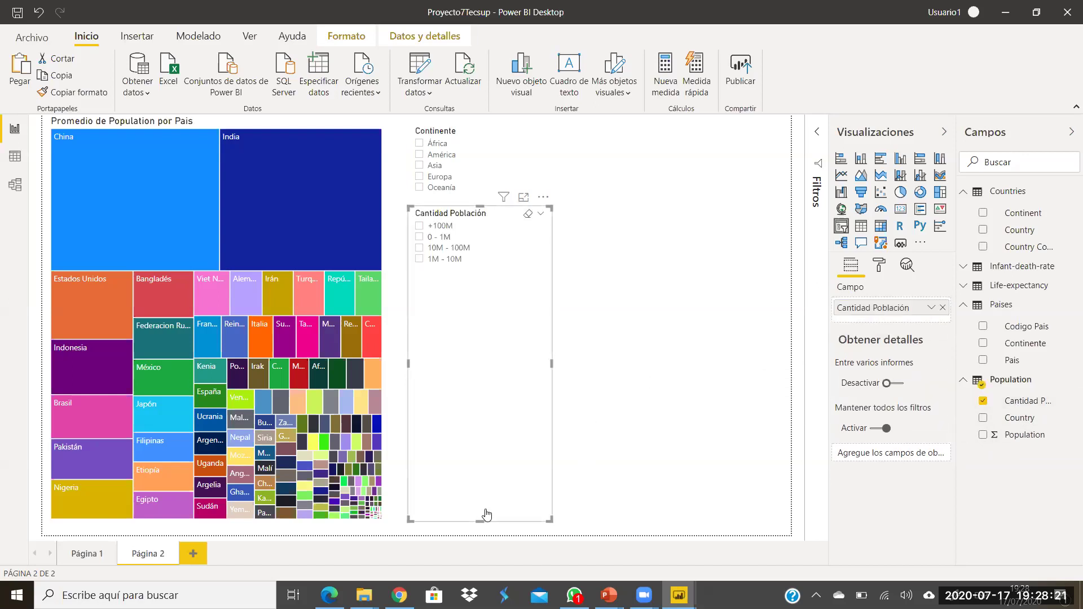
drag(483, 511, 500, 285)
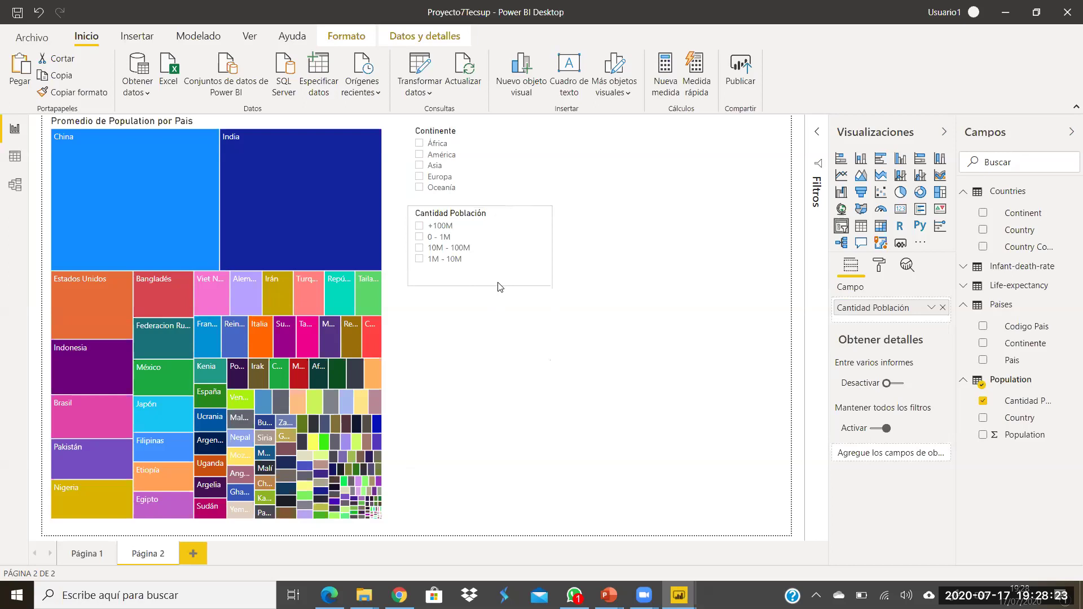
drag(546, 244, 727, 161)
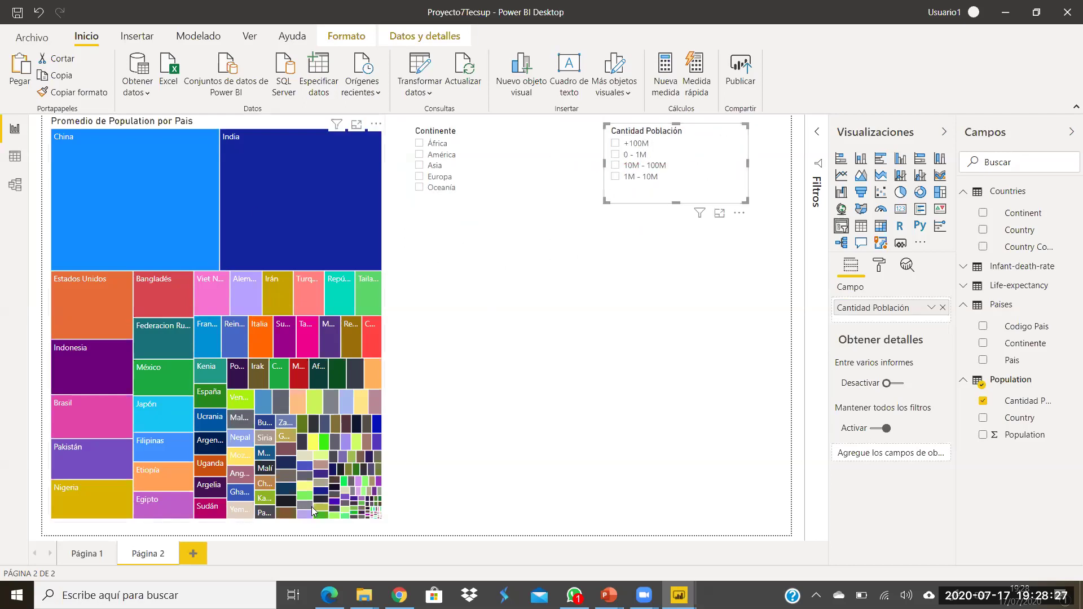
drag(510, 169, 525, 167)
Step: Insert a bubble map below the two slicers and widen it to fill the space beside the treemap
click(590, 258)
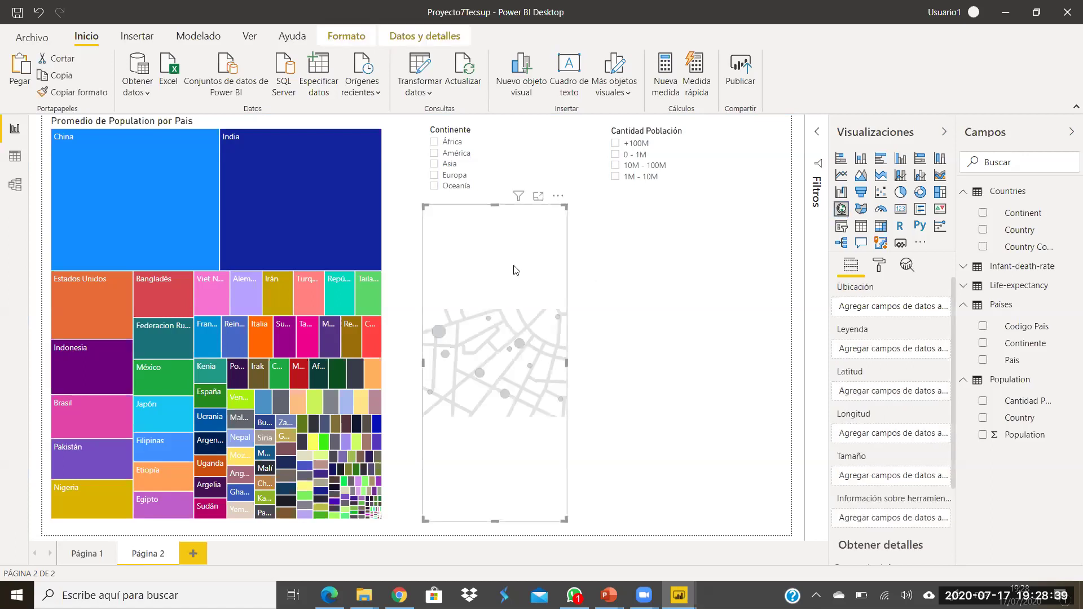
drag(608, 370, 777, 396)
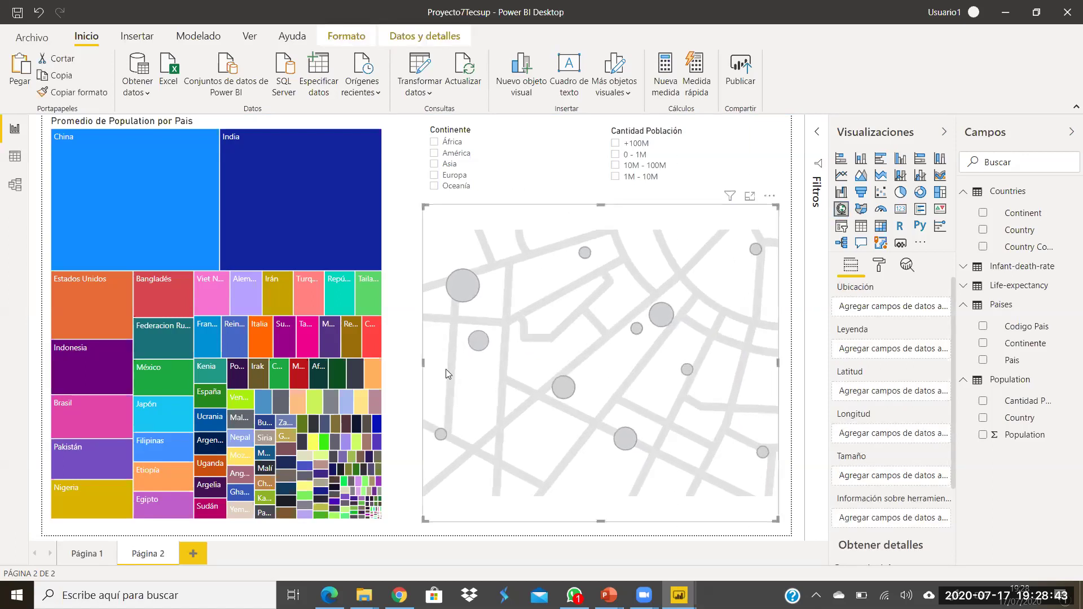
drag(424, 362, 399, 362)
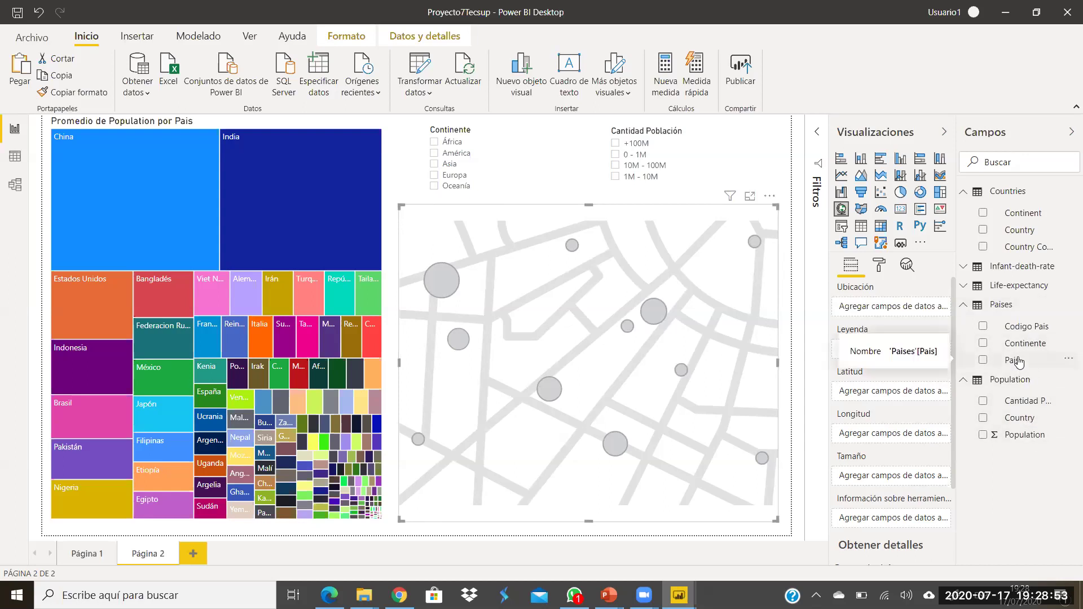
Step: Set the map's location to Pais, its legend to Continente and its bubble size to the average (Promedio) of Population
drag(1013, 361, 902, 312)
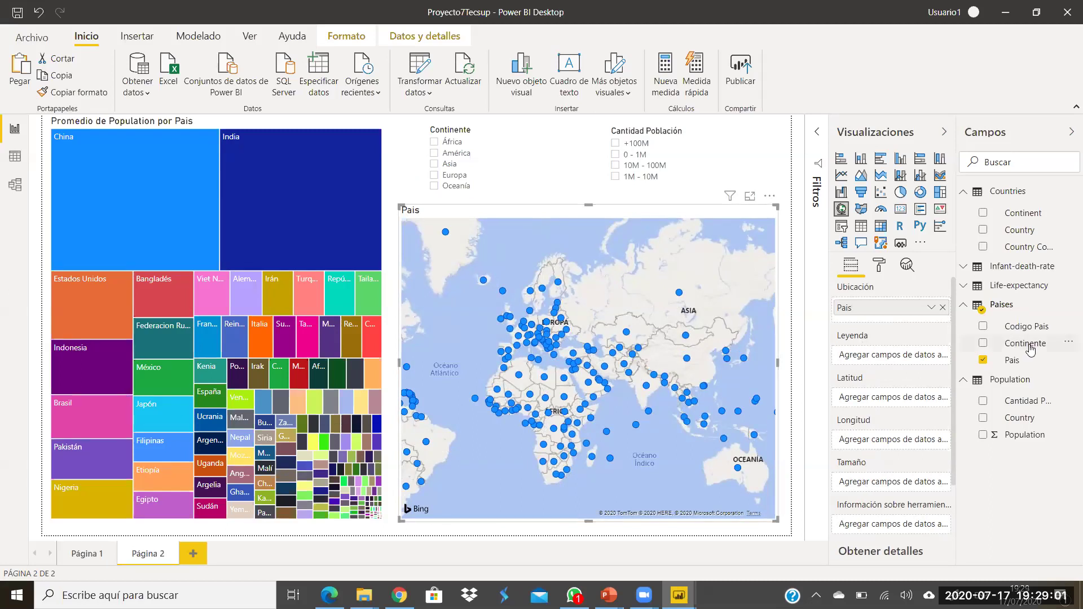
drag(1018, 348, 894, 355)
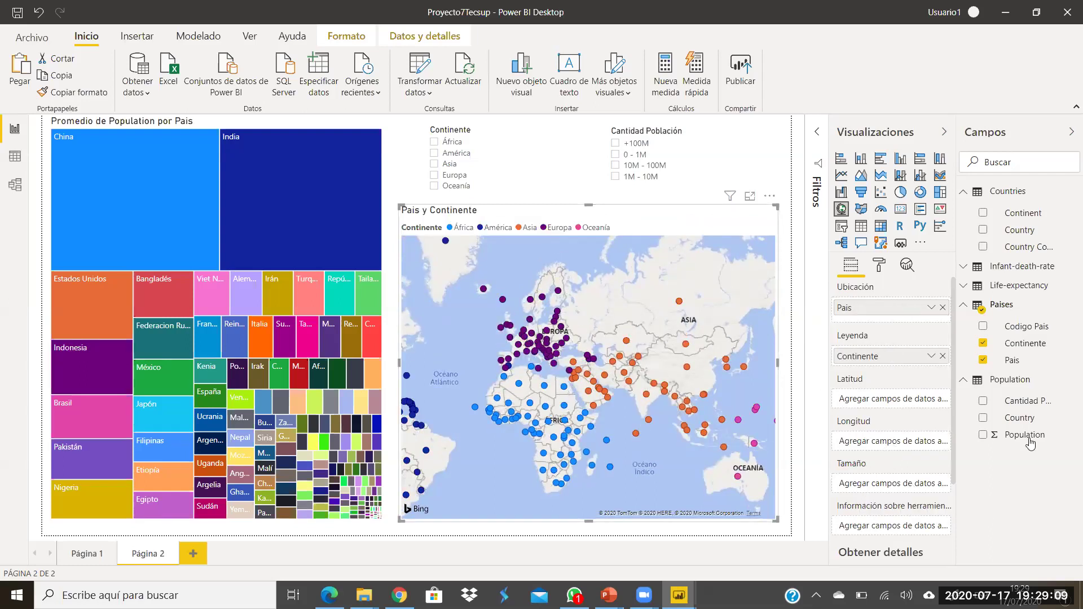
drag(1026, 435, 895, 484)
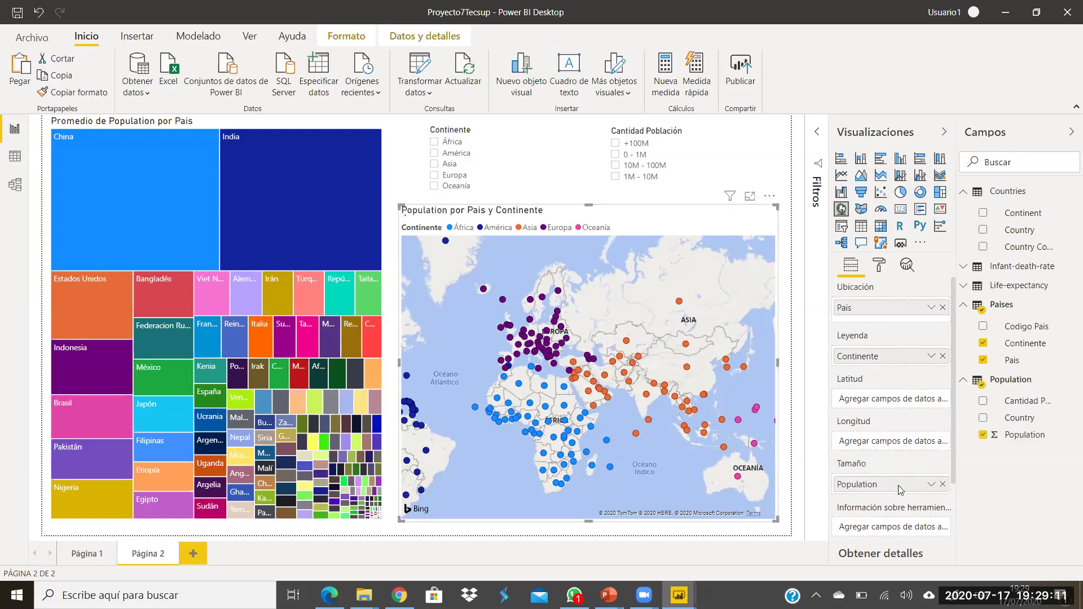
click(931, 483)
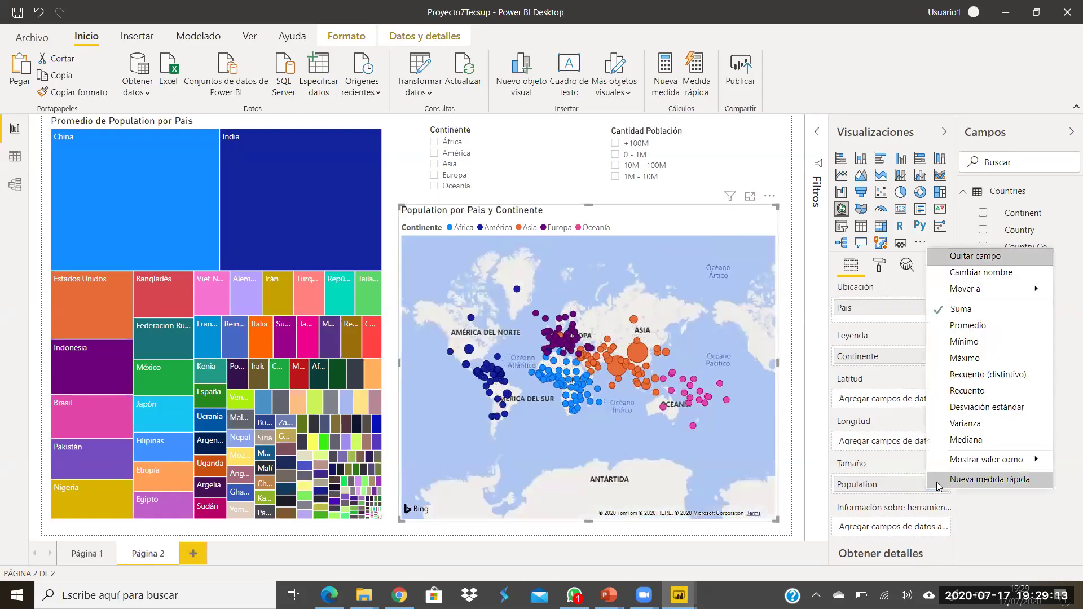
click(961, 326)
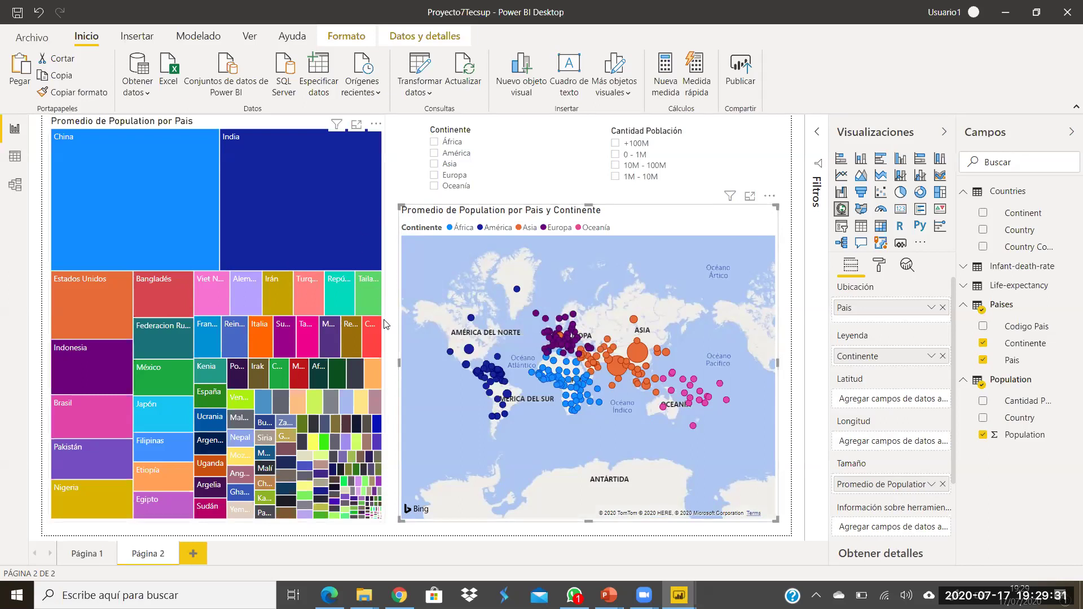
Step: Examine the map in focus mode and return to the report page
mouse_move(730, 200)
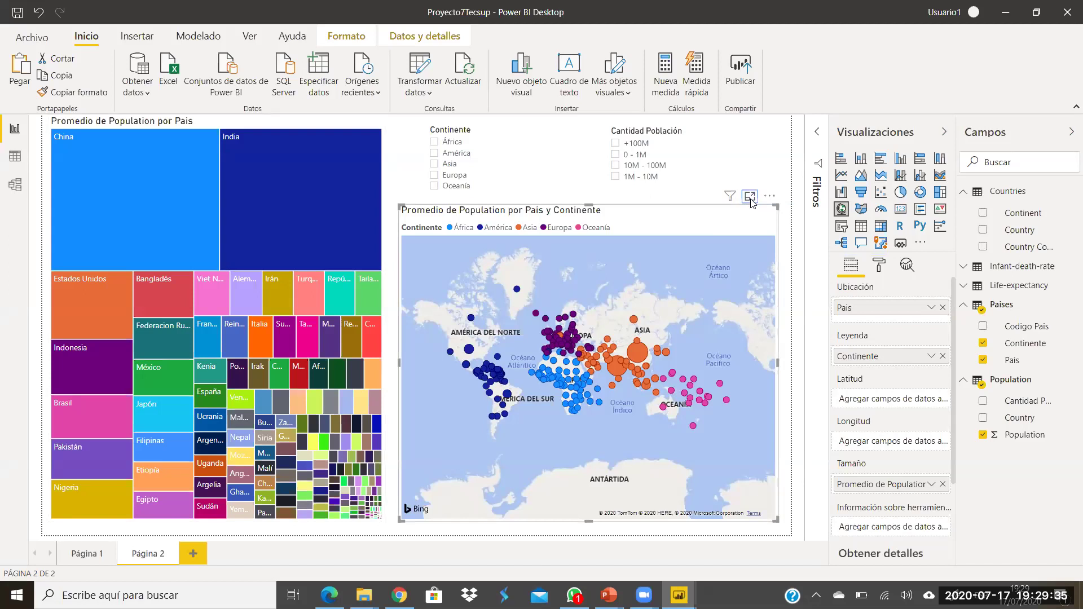
click(751, 199)
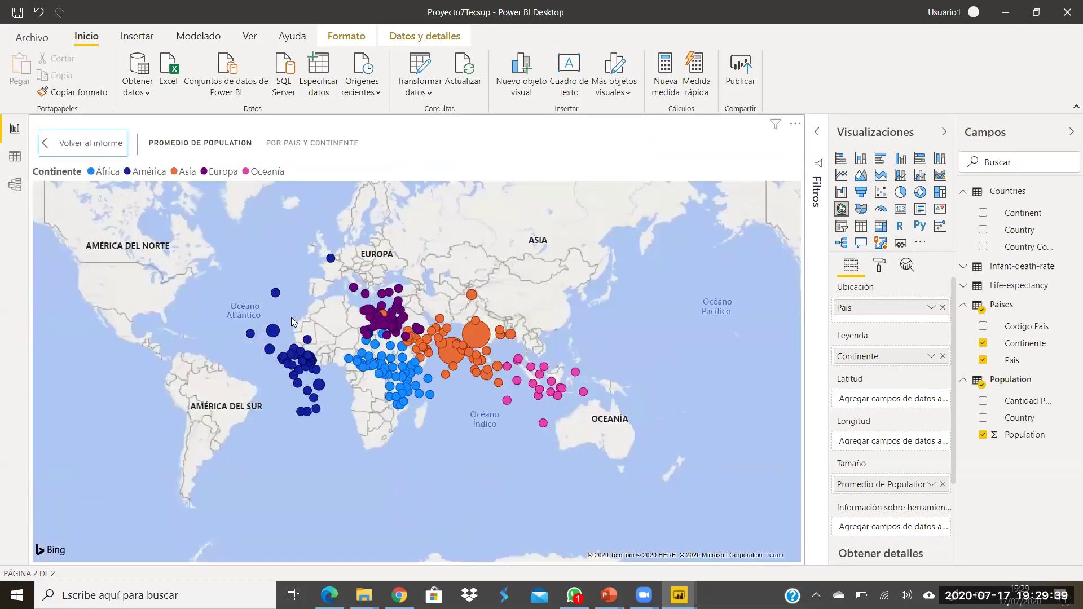
click(56, 147)
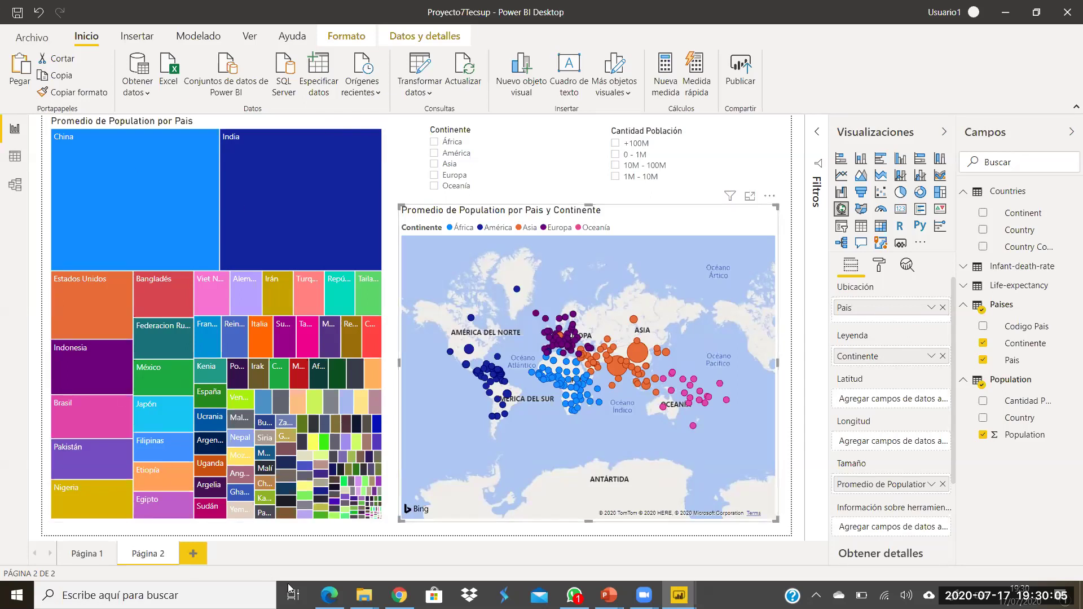
Step: Add a new report page and insert a table visual enlarged to about half the page's width and most of its height
click(193, 551)
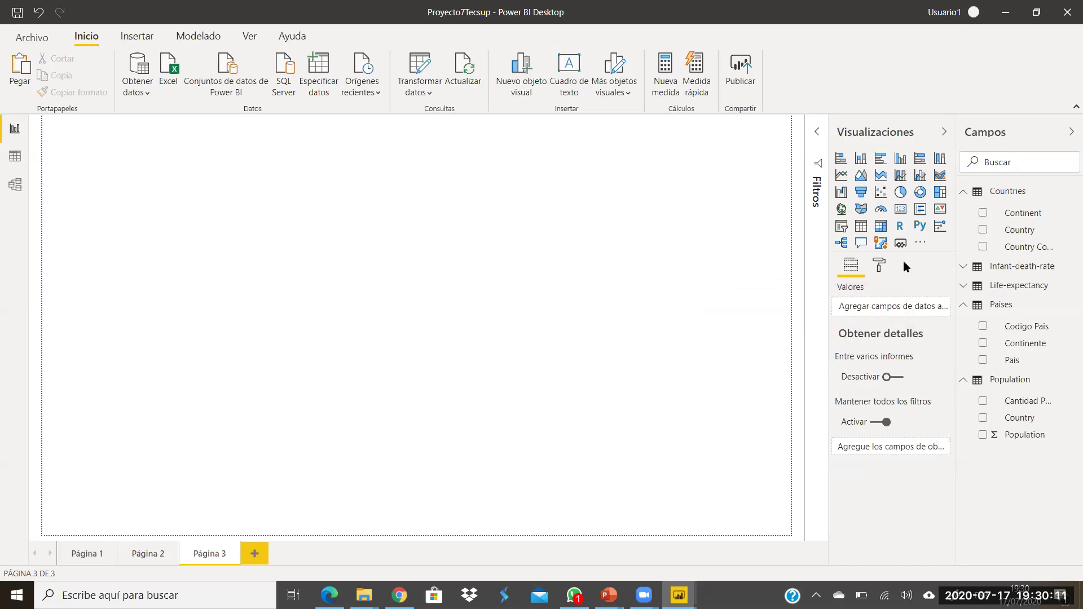
click(860, 229)
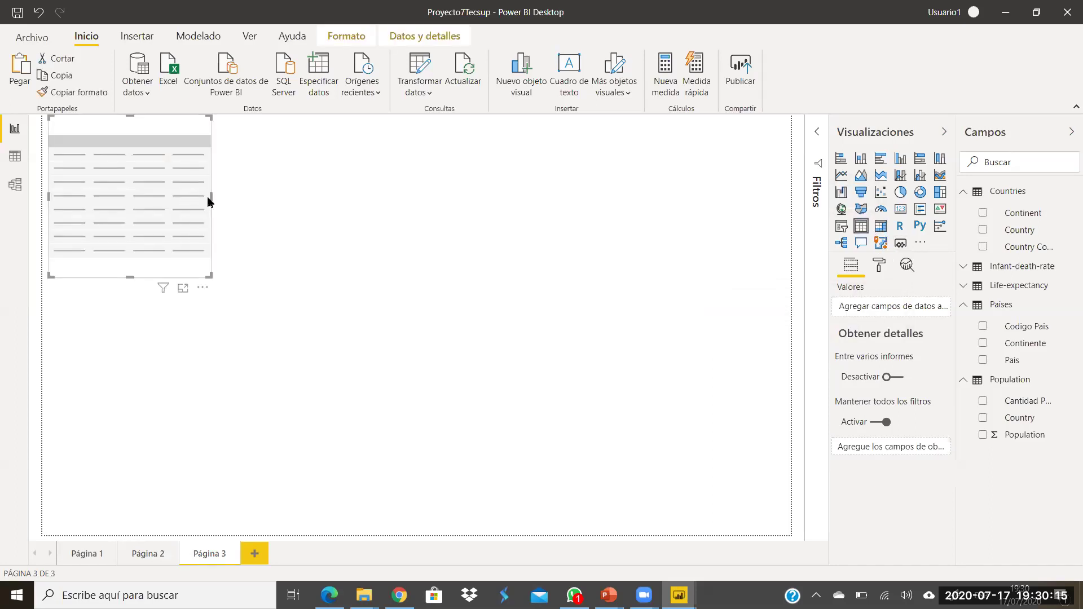
drag(209, 196, 443, 242)
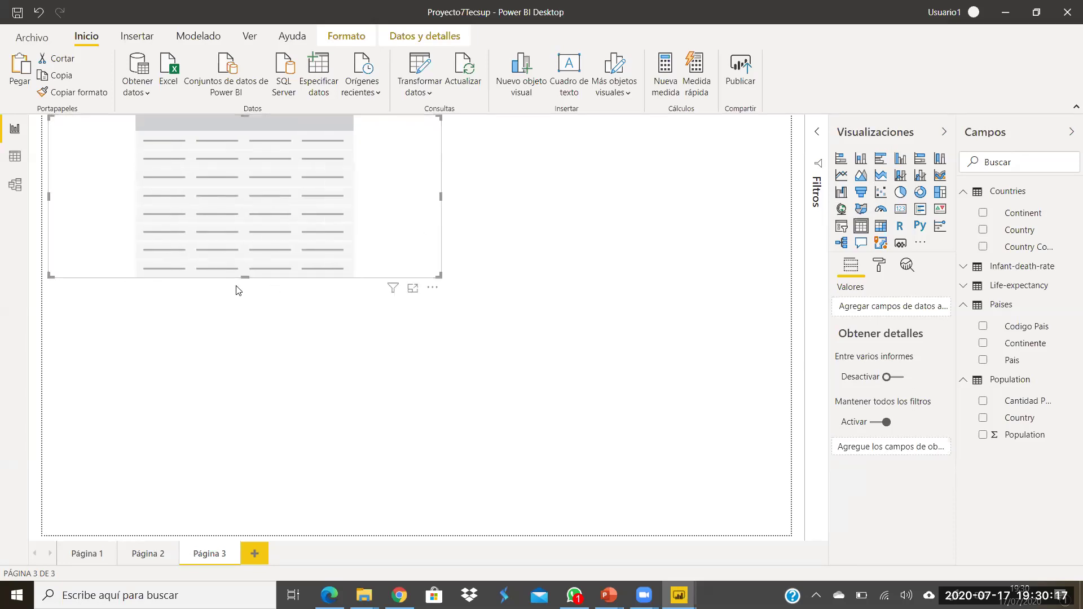
drag(246, 282, 288, 468)
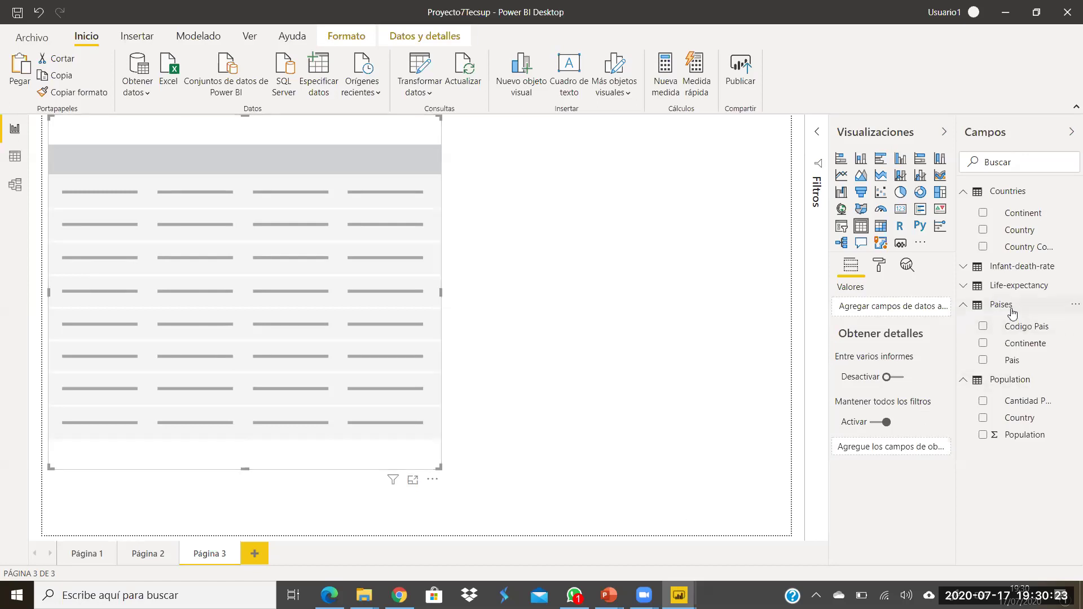
Step: Change the table to a matrix with Pais as rows, Continente as columns and Population as values
drag(1014, 363, 374, 246)
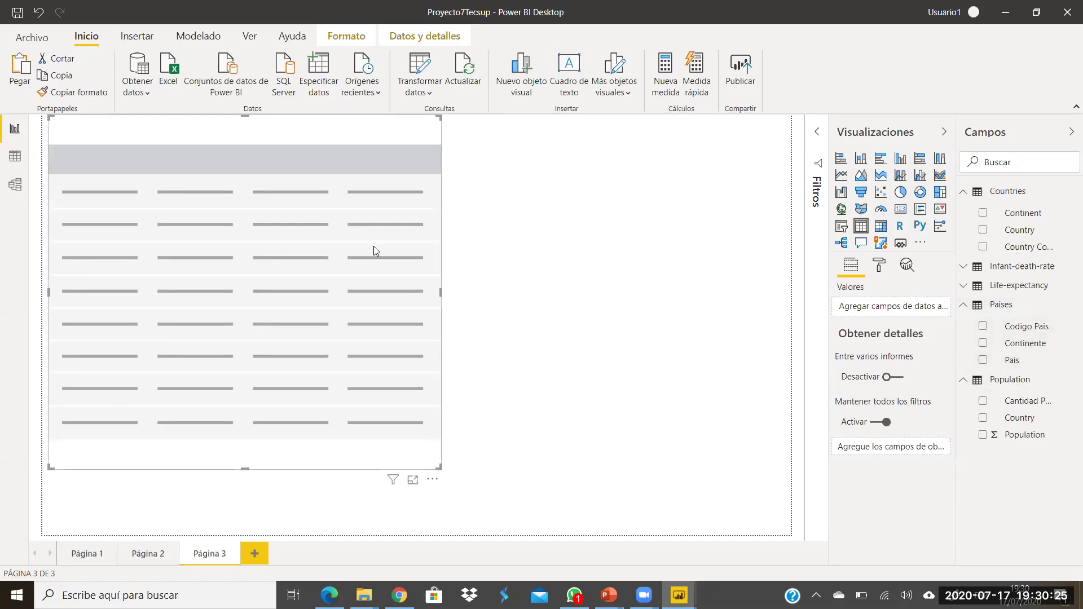
click(881, 227)
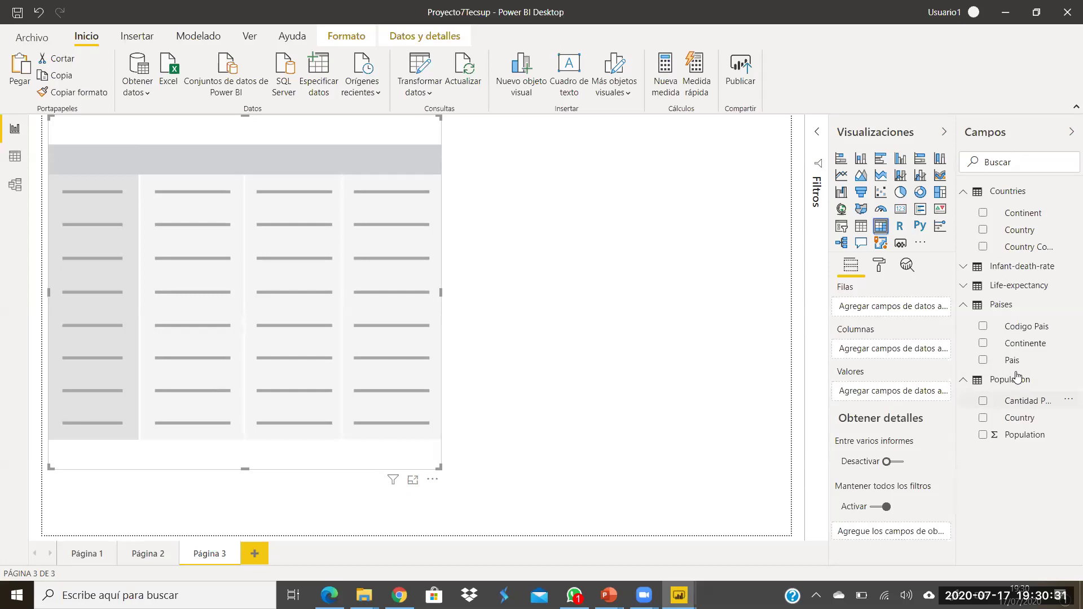
drag(1013, 361, 895, 311)
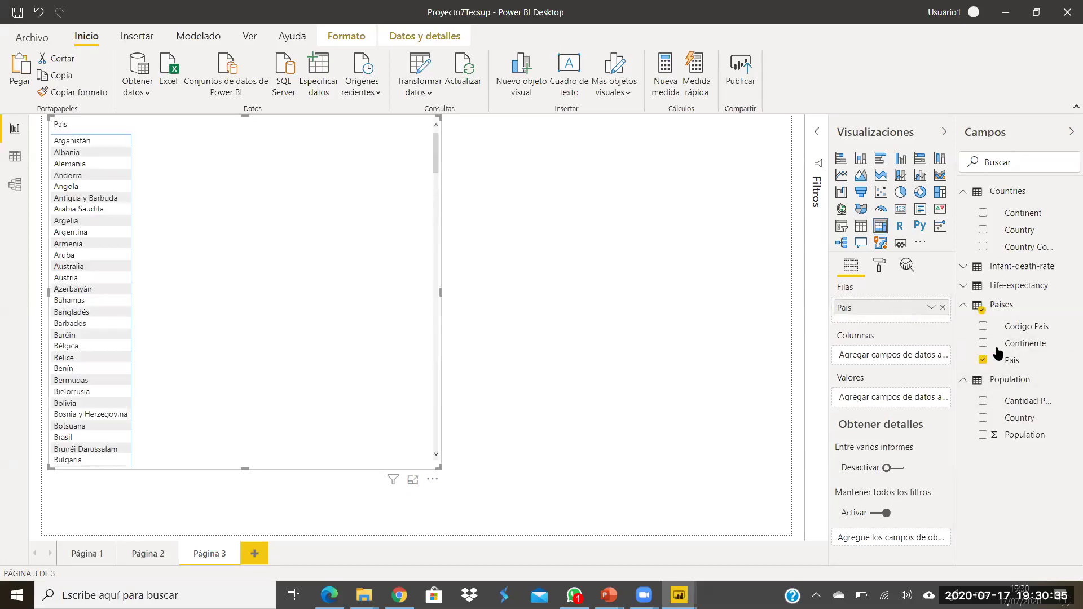
drag(1005, 343, 899, 359)
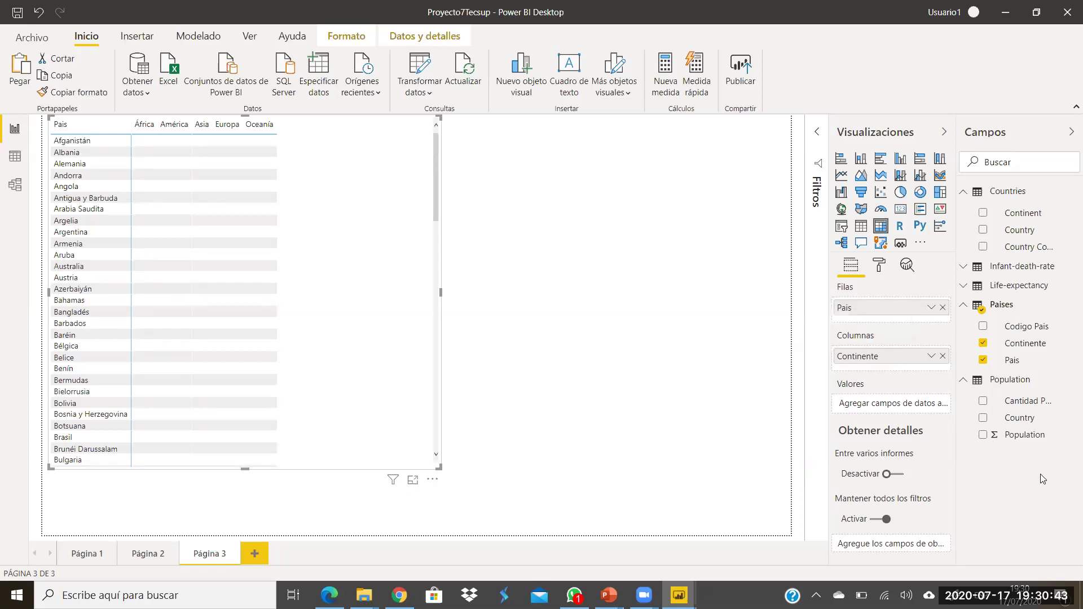
drag(1034, 444, 913, 416)
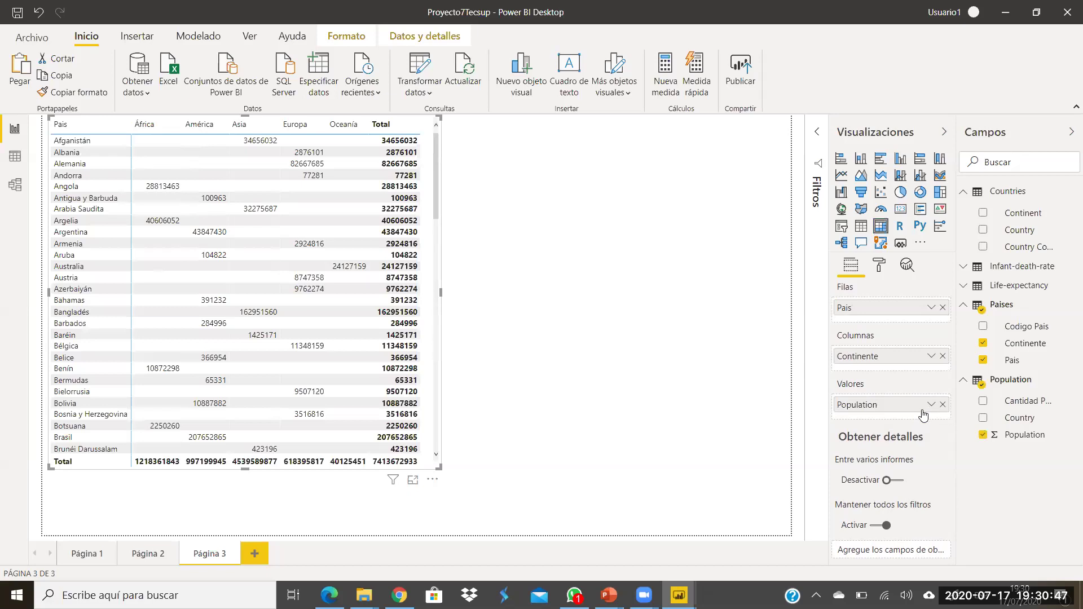
click(930, 405)
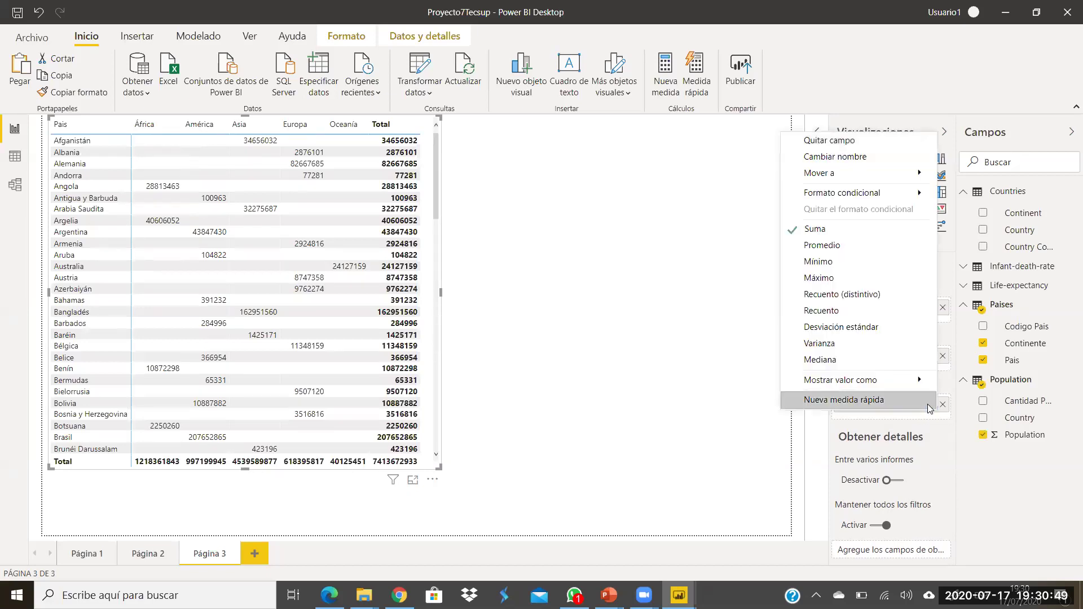
click(924, 401)
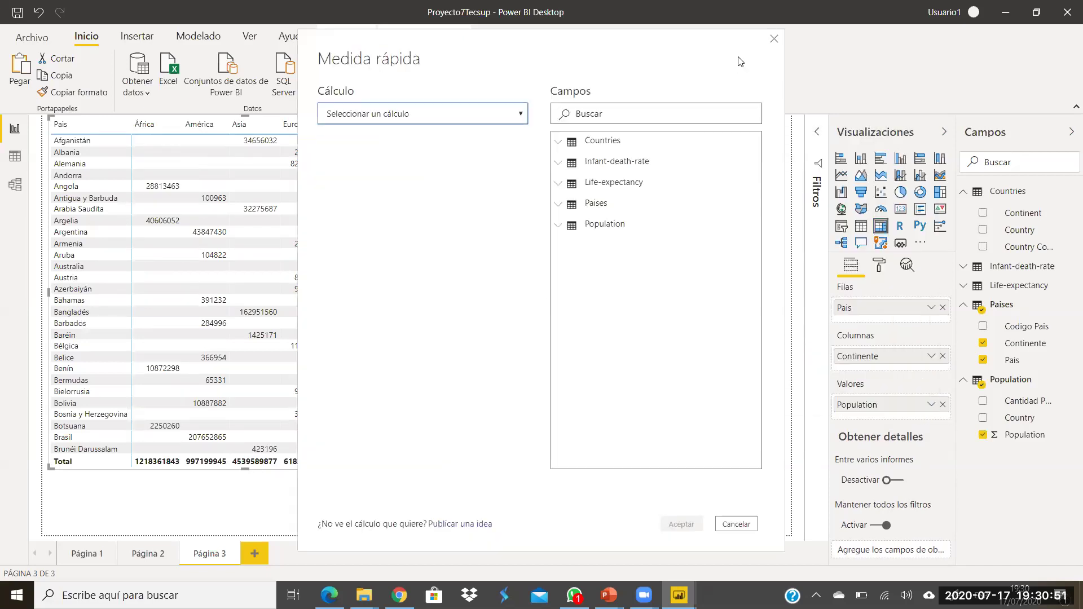
click(774, 39)
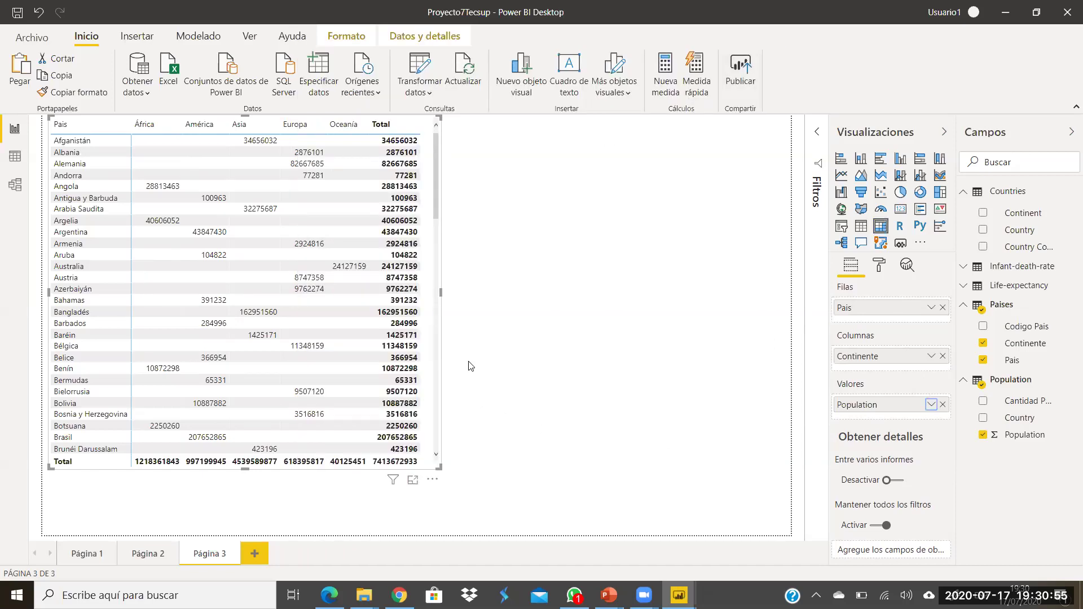
Step: Widen the matrix slightly beyond its Total column
drag(440, 292, 475, 299)
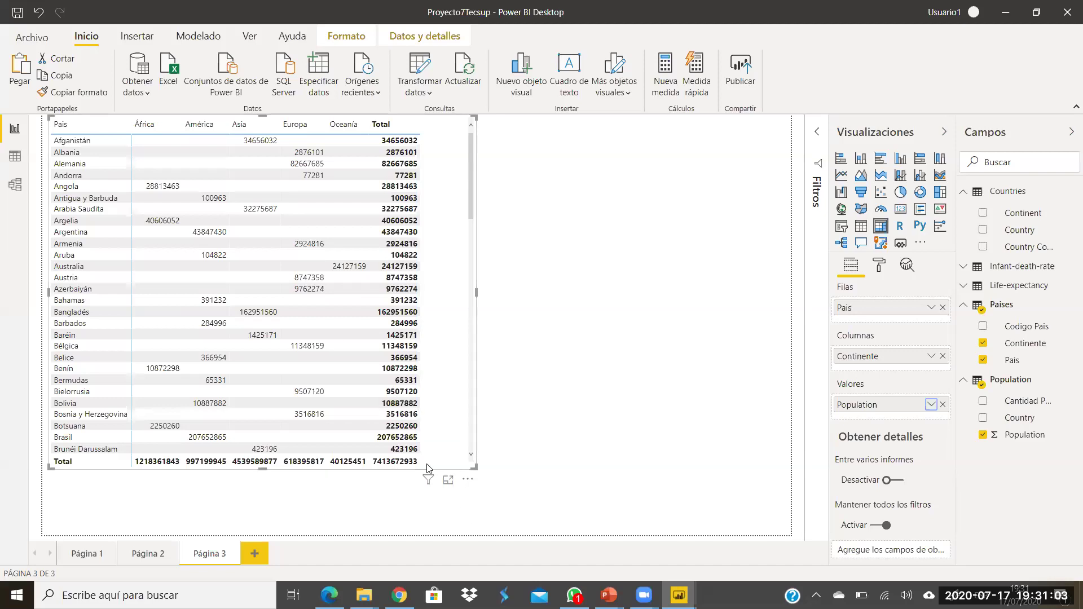
click(878, 265)
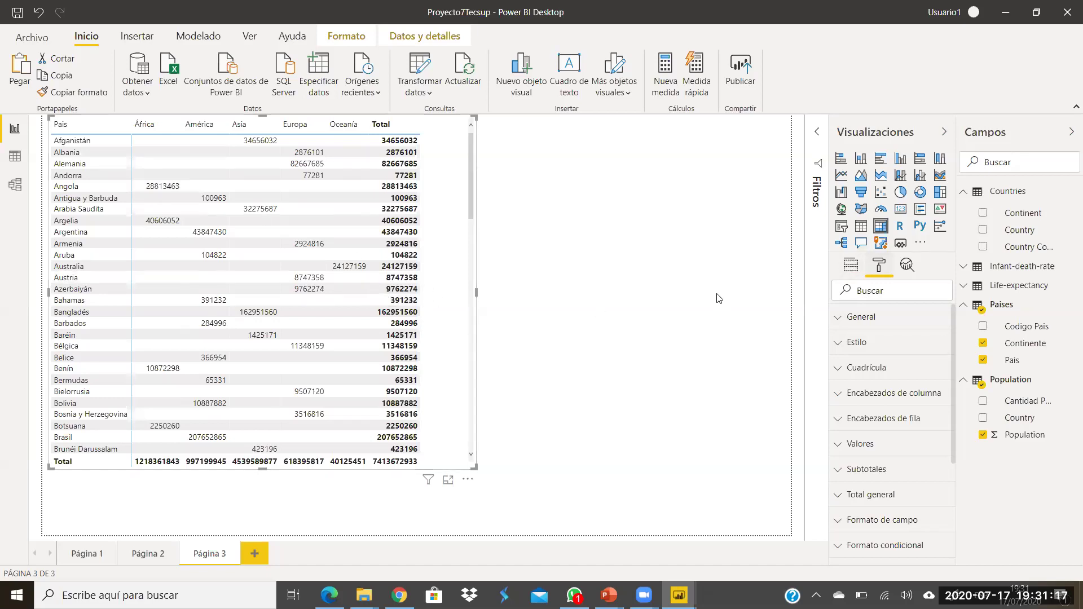
click(850, 269)
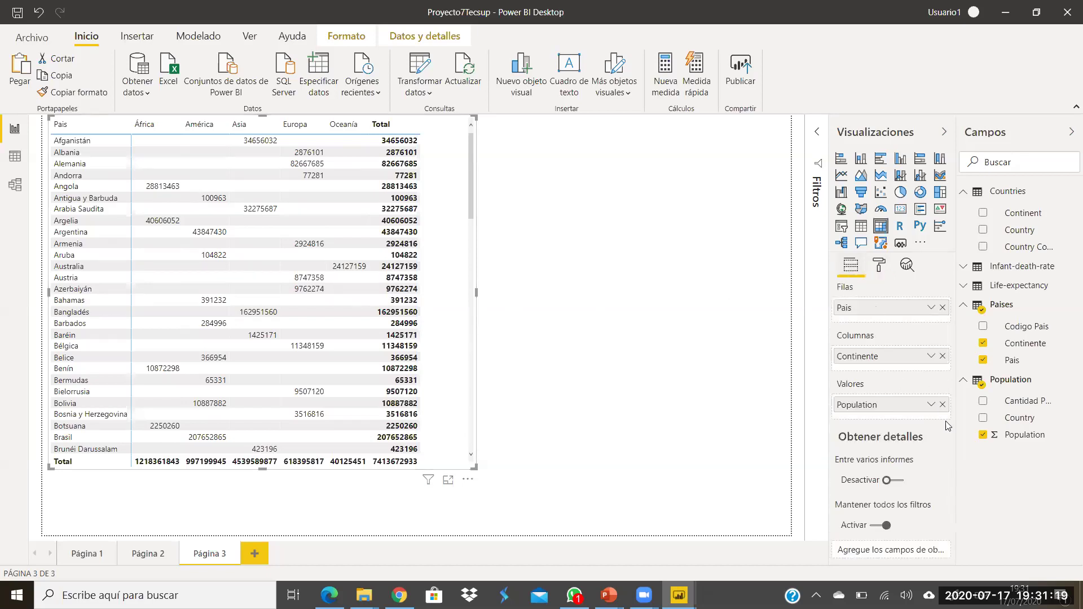
Step: Start font-color conditional formatting (Color de fuente) for the matrix's Population values and base it on rules (Reglas)
click(931, 405)
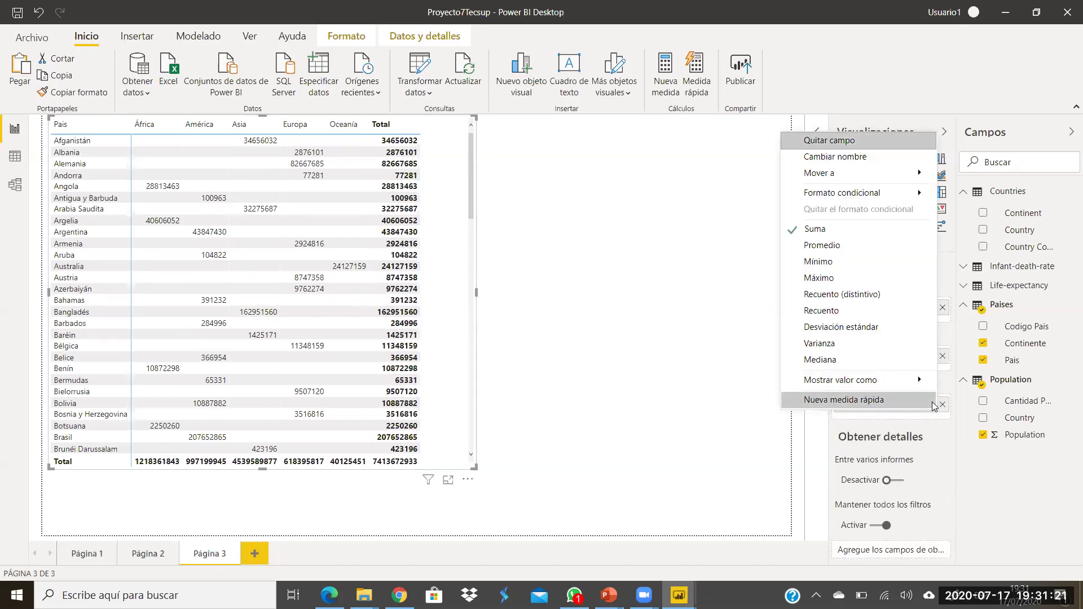
mouse_move(902, 193)
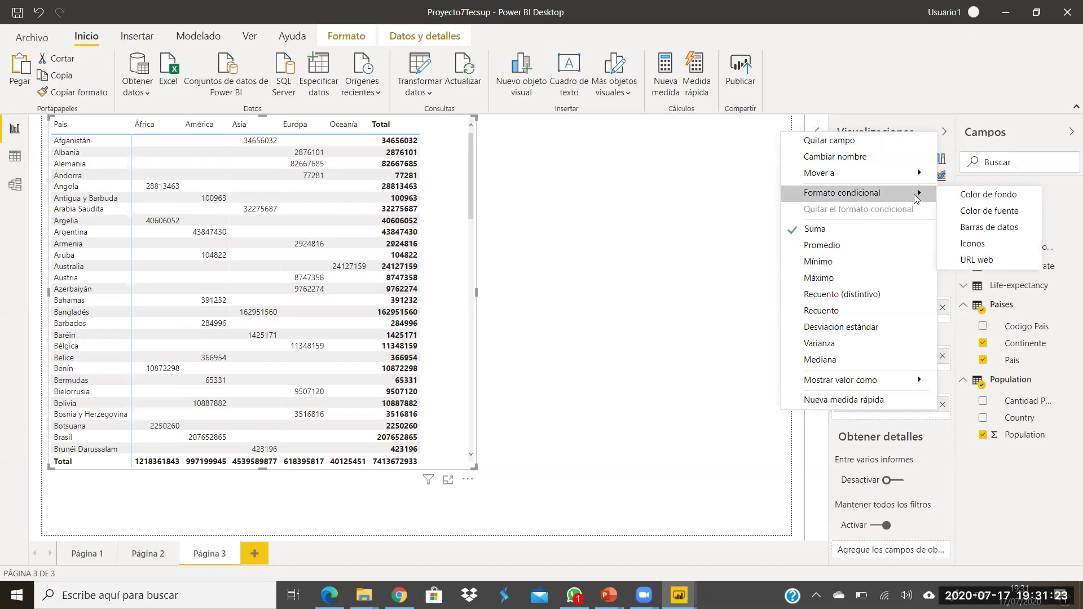
click(986, 215)
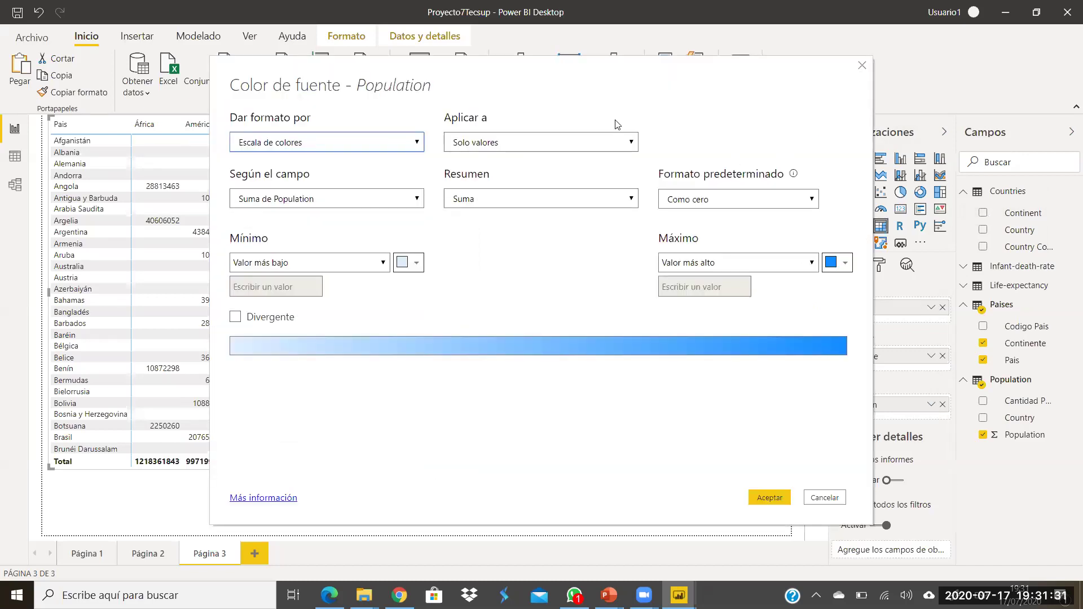
click(418, 144)
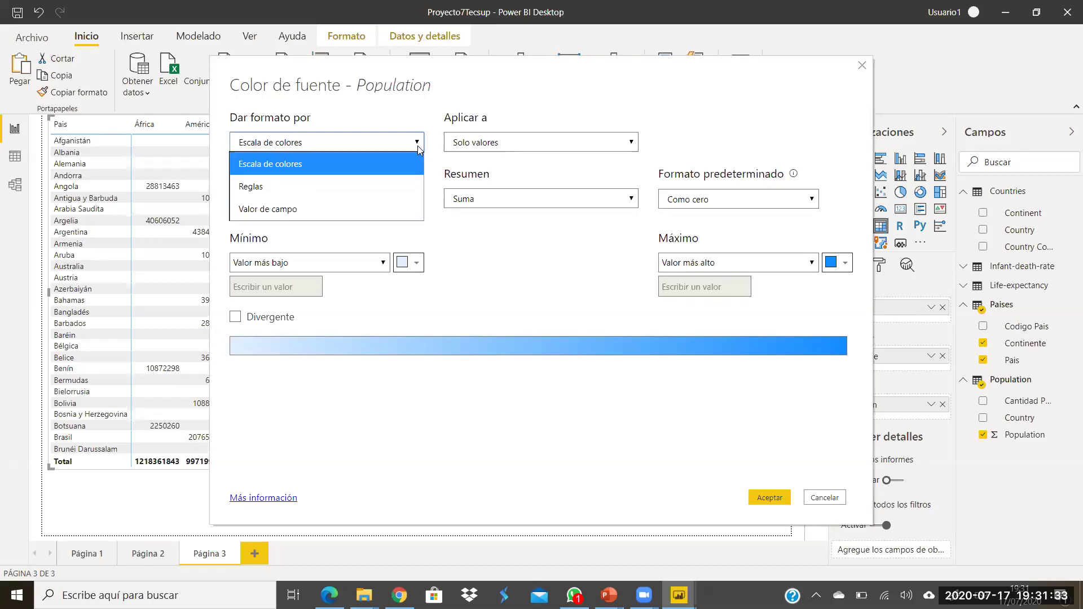
click(292, 189)
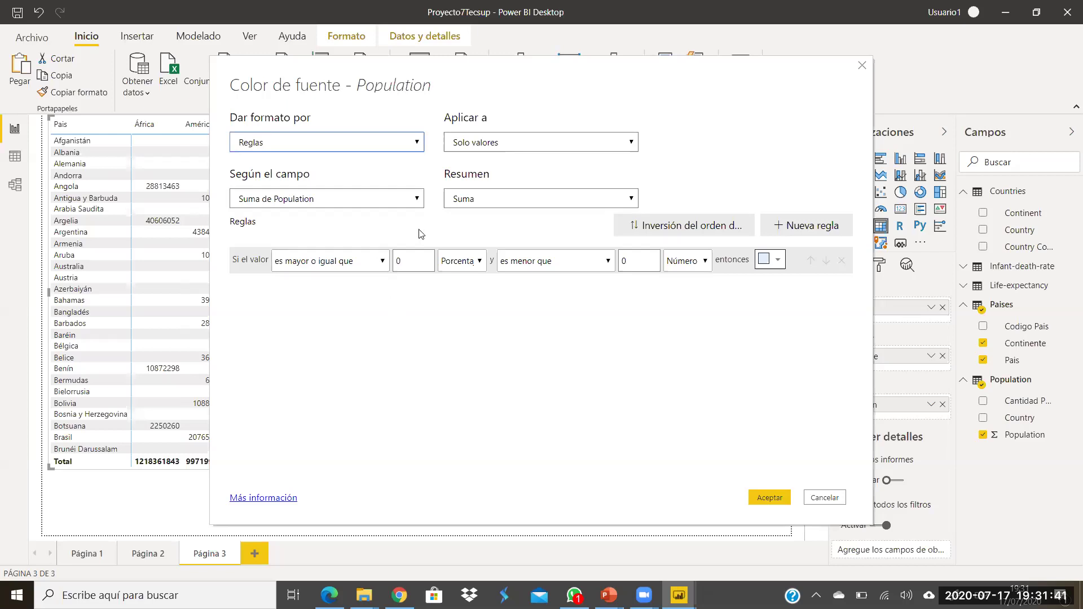
Step: Give the first rule a numeric lower limit of 100000000 (greater than or equal) and a larger numeric upper limit (less than)
click(382, 263)
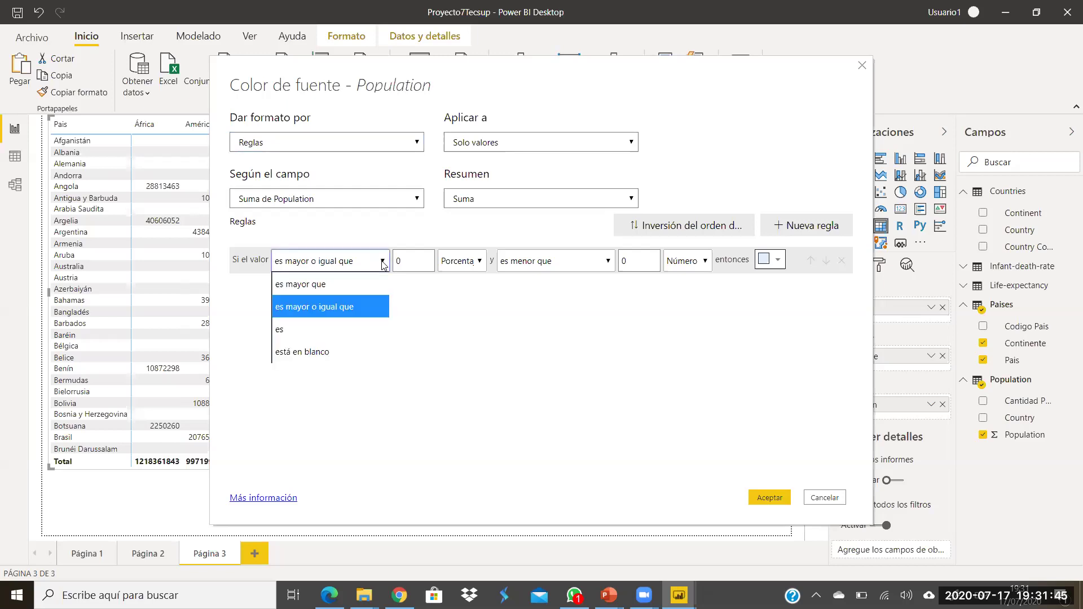
click(410, 261)
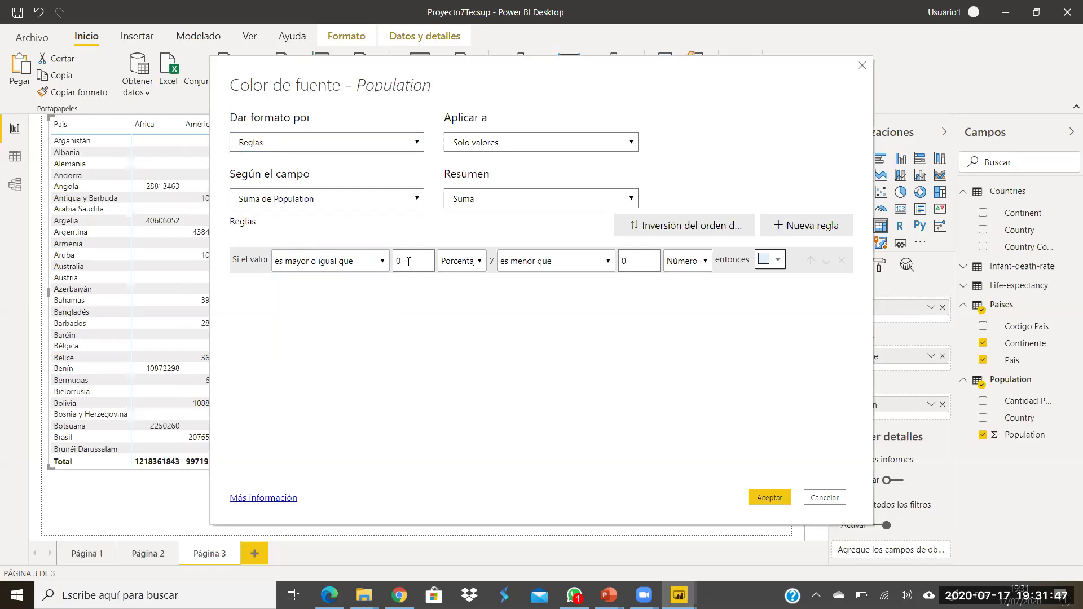
click(477, 263)
click(466, 289)
click(394, 258)
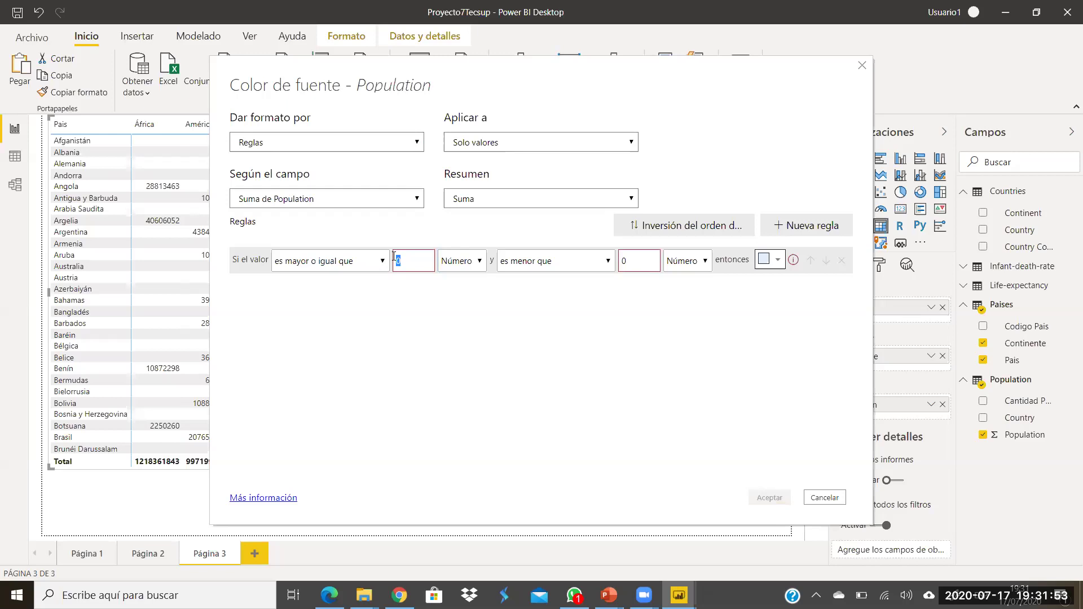
text(10)
text(0000000)
click(637, 265)
key(BackSpace)
text(5000)
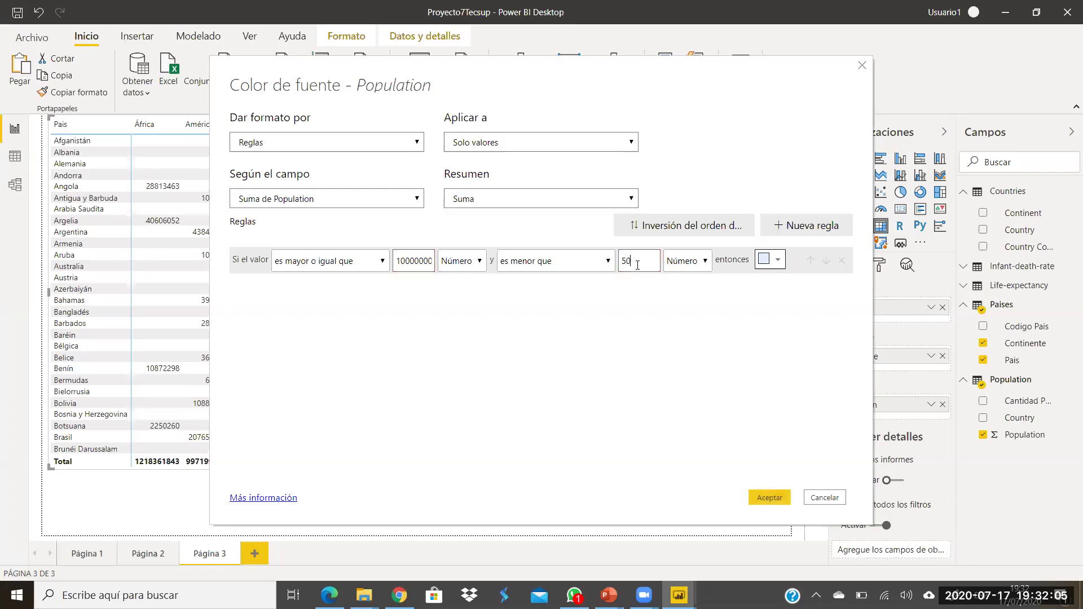
text(00000000)
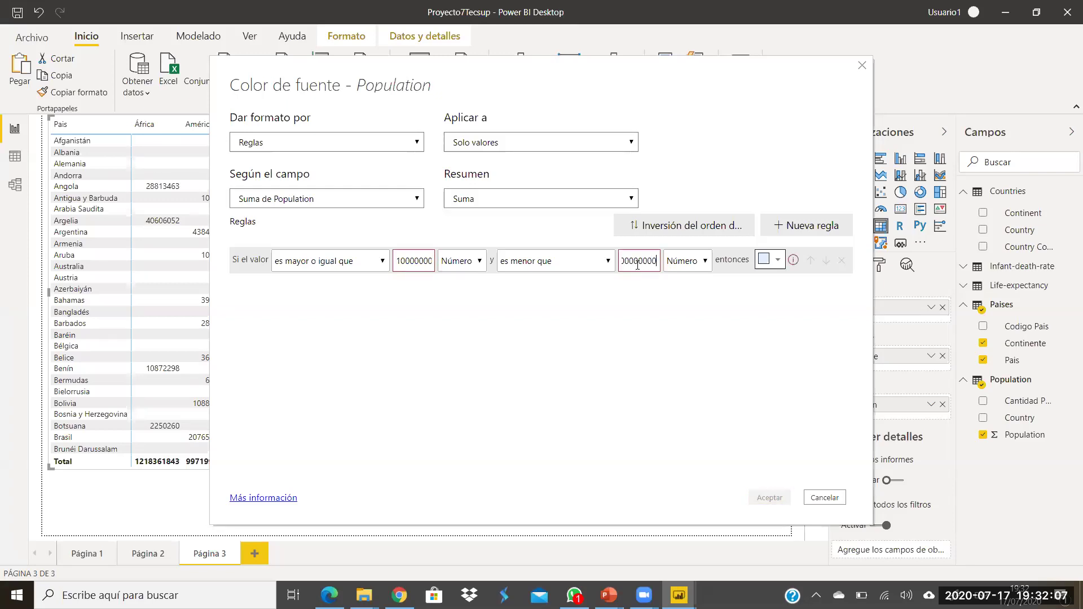
Step: Assign a custom red font color to the first rule
click(768, 260)
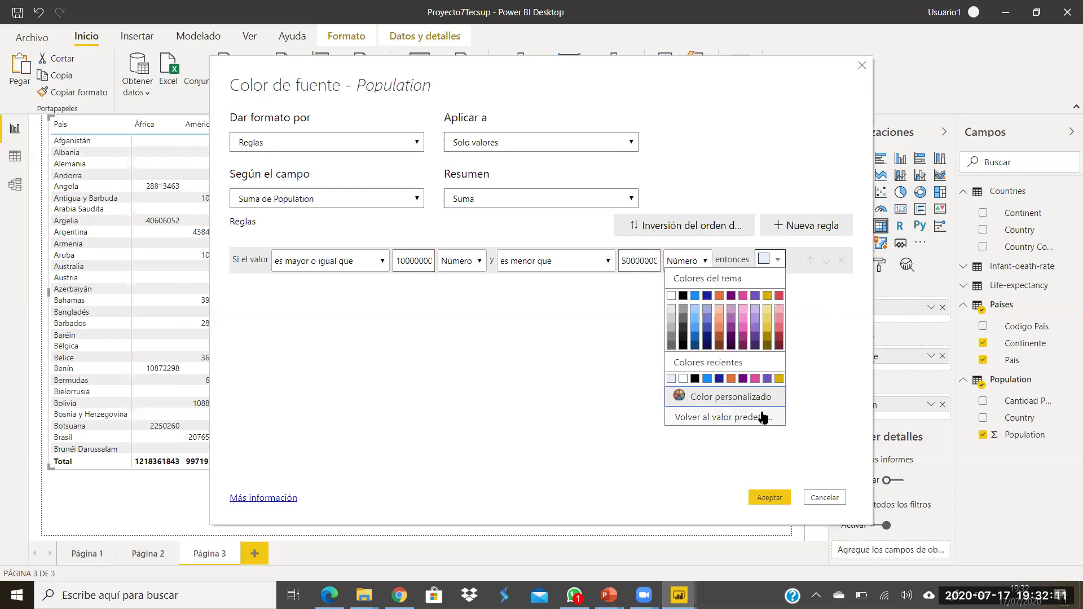
click(757, 396)
click(675, 328)
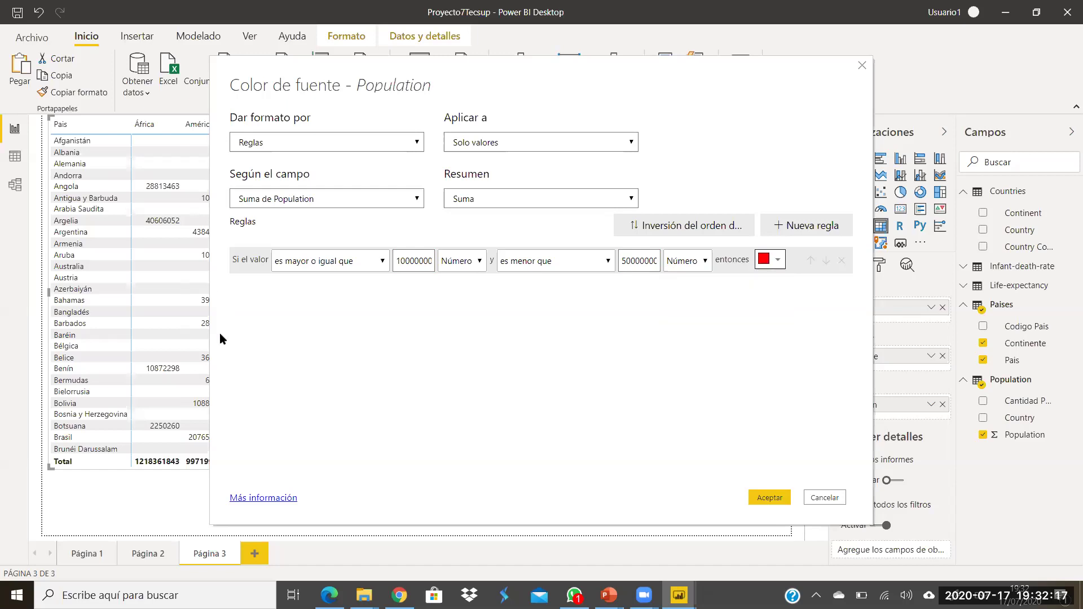
Step: Add a second rule, enter its upper limit, and set its lower limit to 10000000 as a number (Número)
click(797, 241)
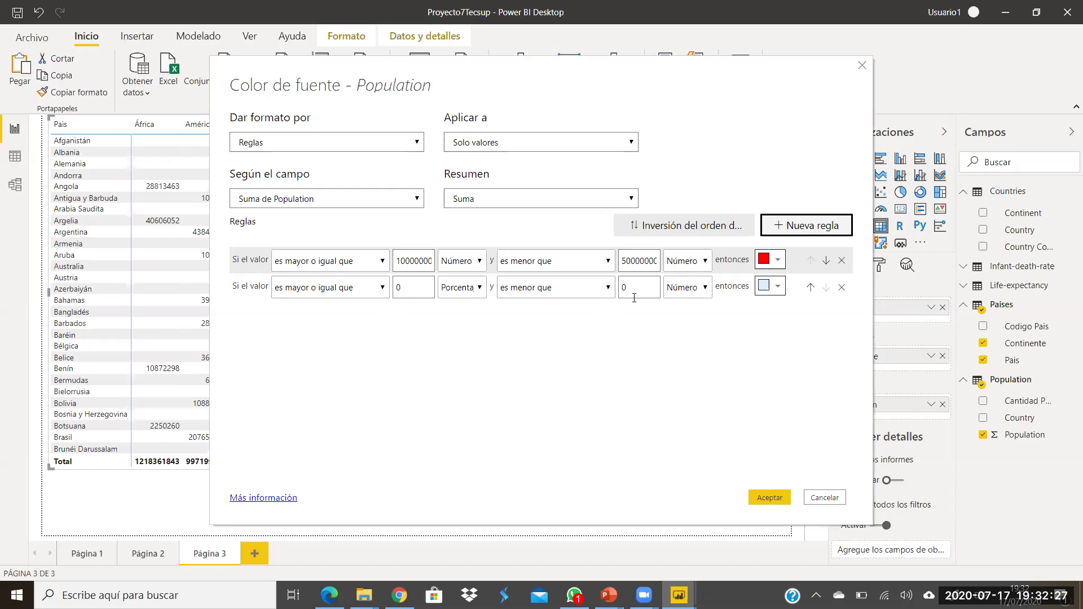
click(630, 290)
text(1)
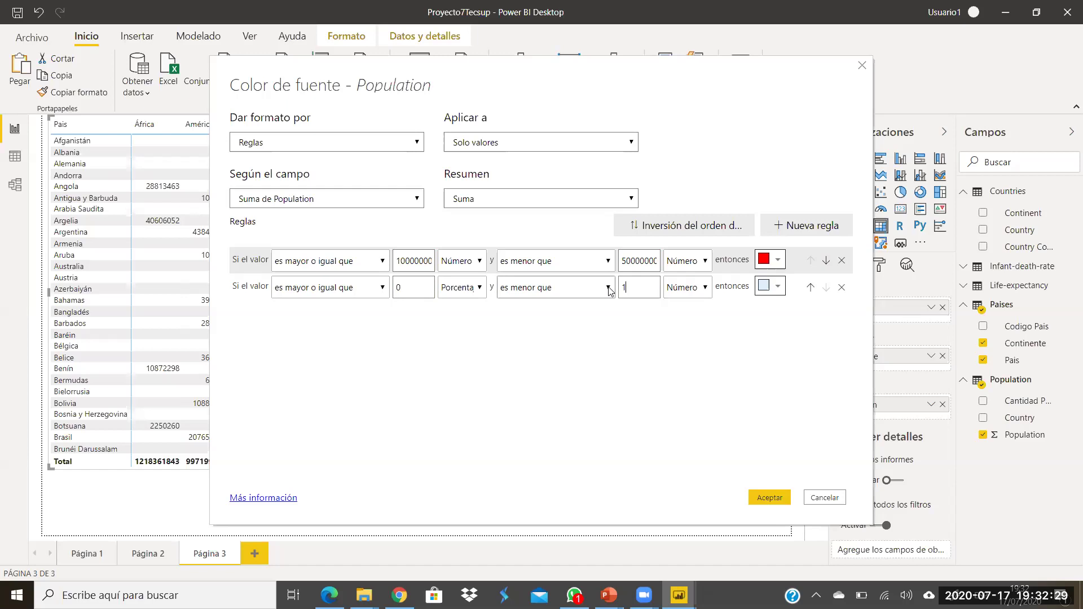
text(0000000)
click(400, 288)
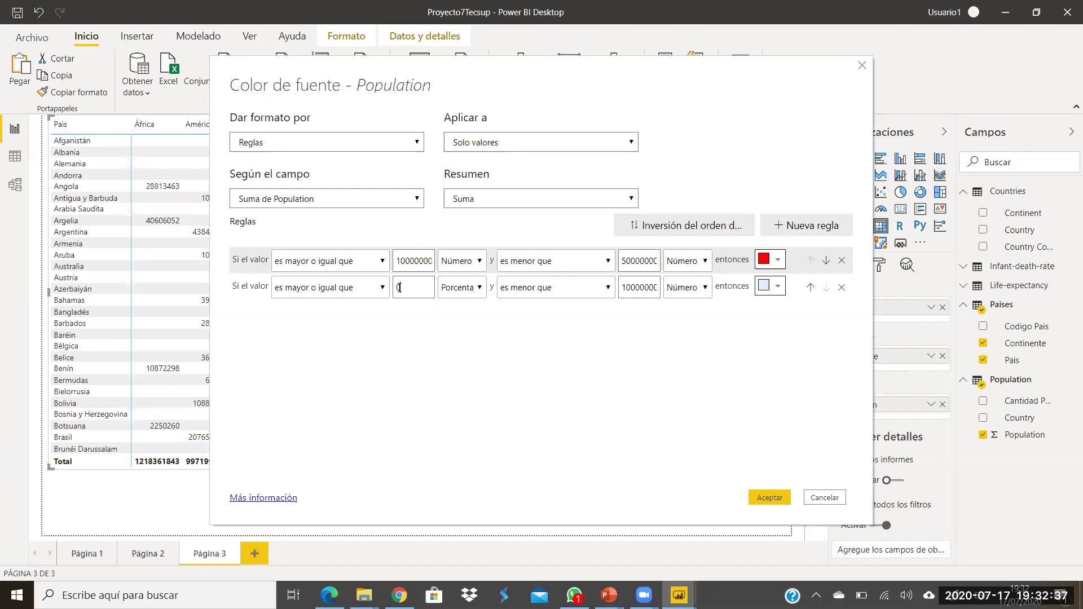
text(100)
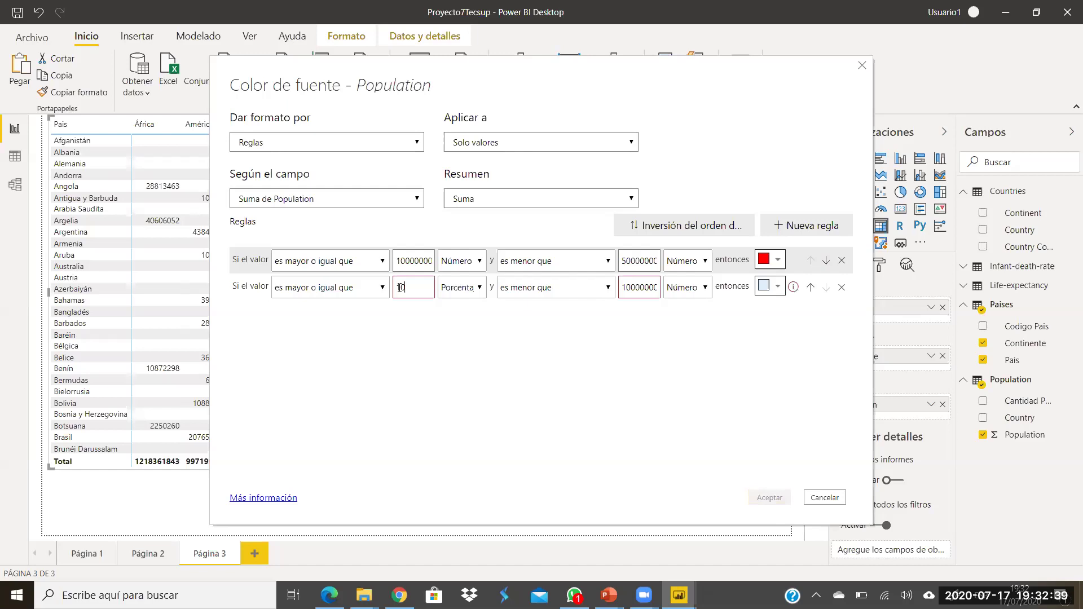
text(00)
key(BackSpace)
key(BackSpace)
text(0000)
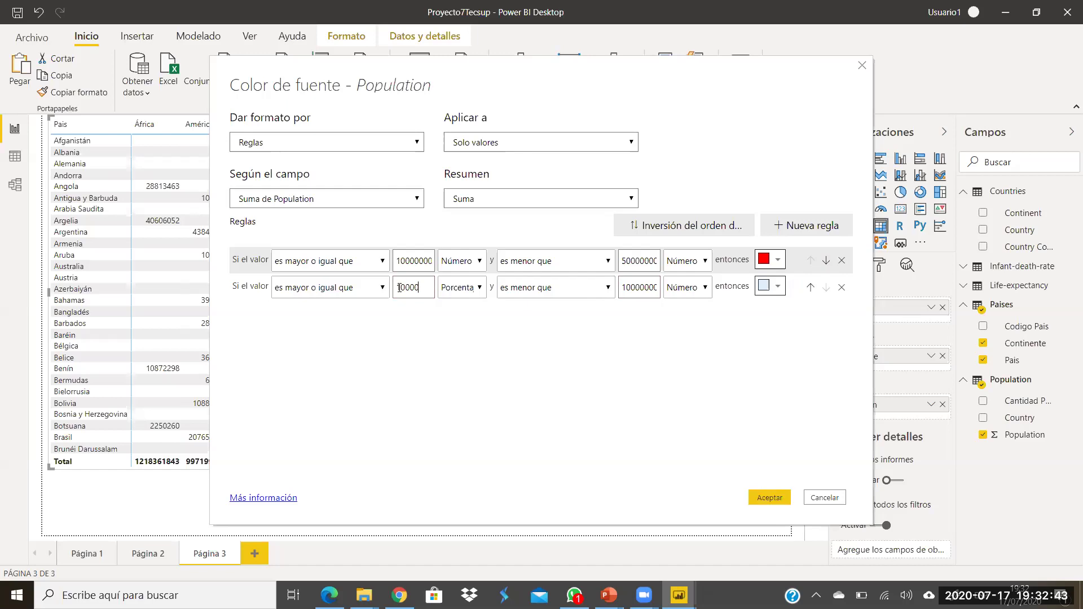
text(00)
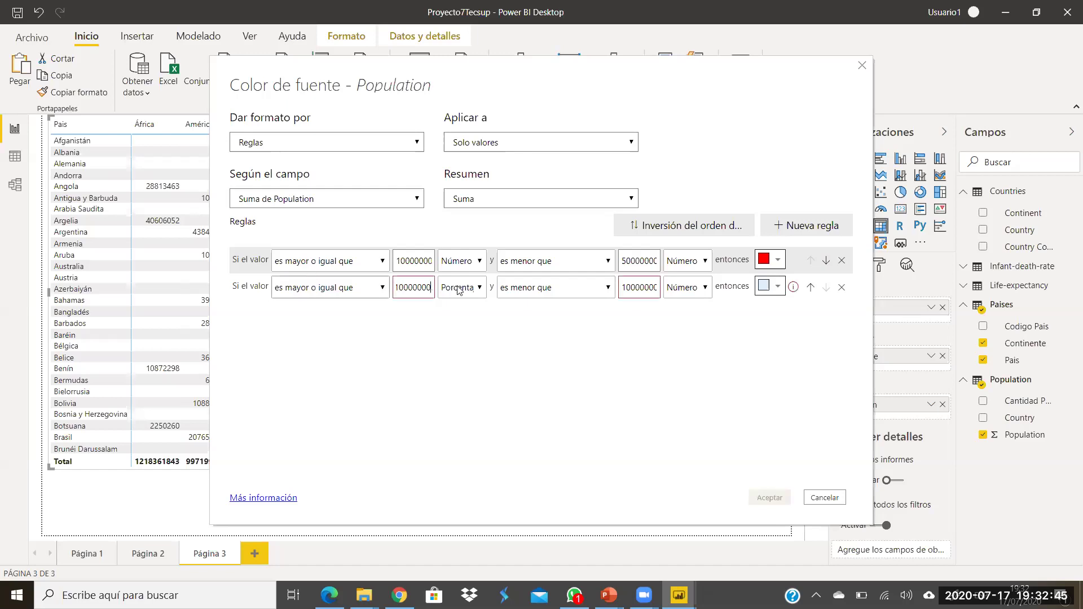
click(478, 287)
click(459, 308)
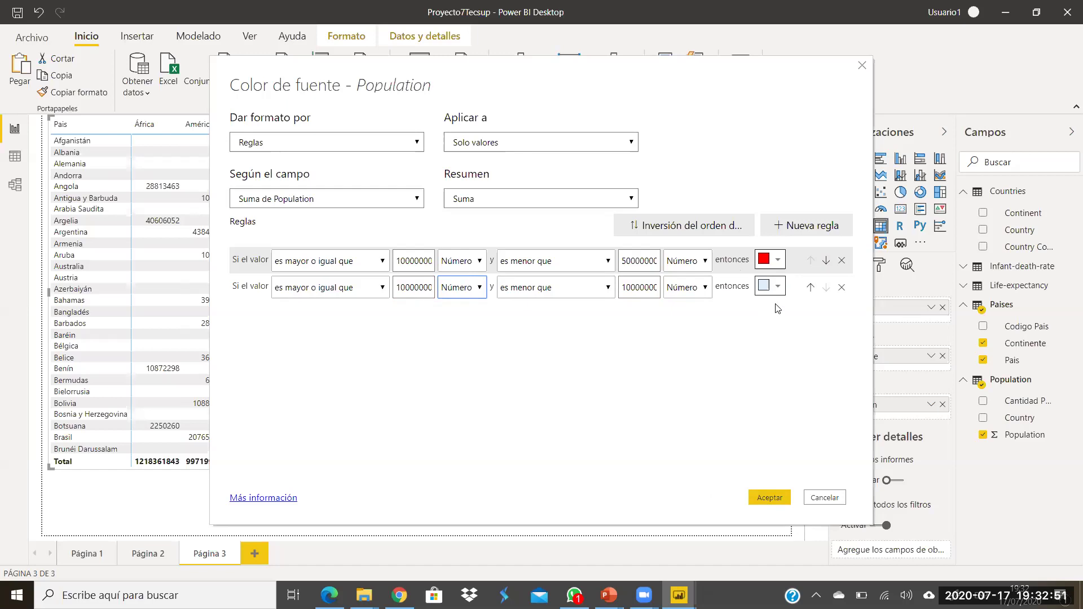
Step: Assign a custom yellow font color to the second rule
click(773, 286)
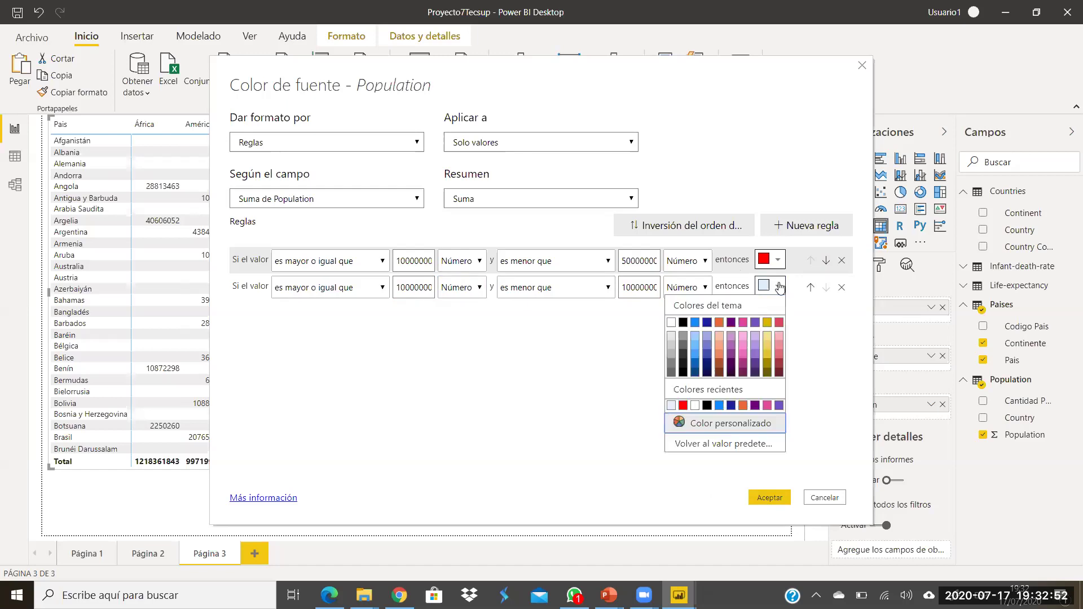
click(733, 424)
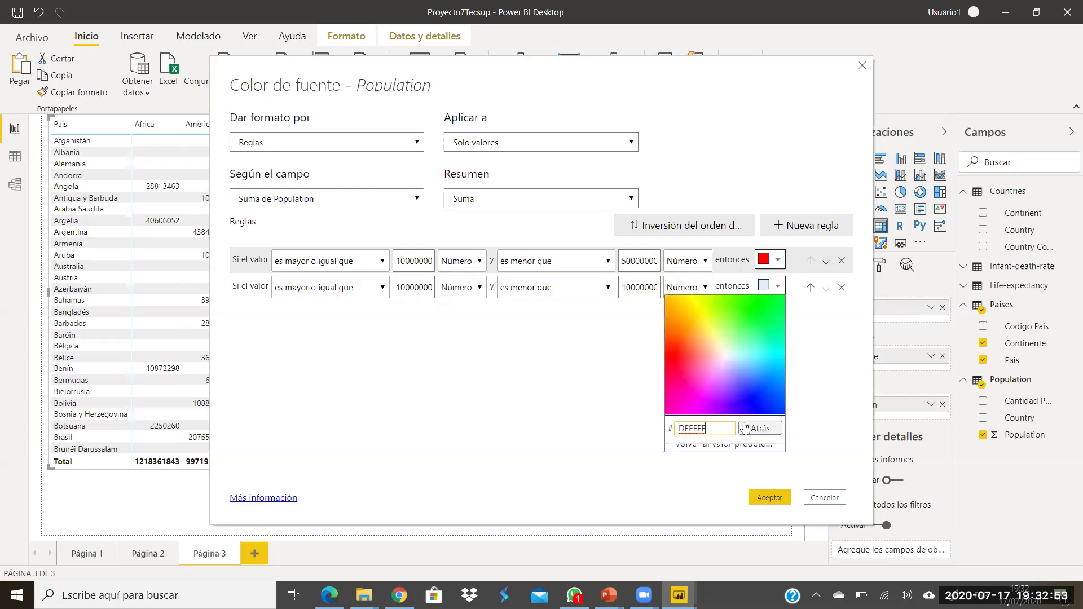
click(695, 302)
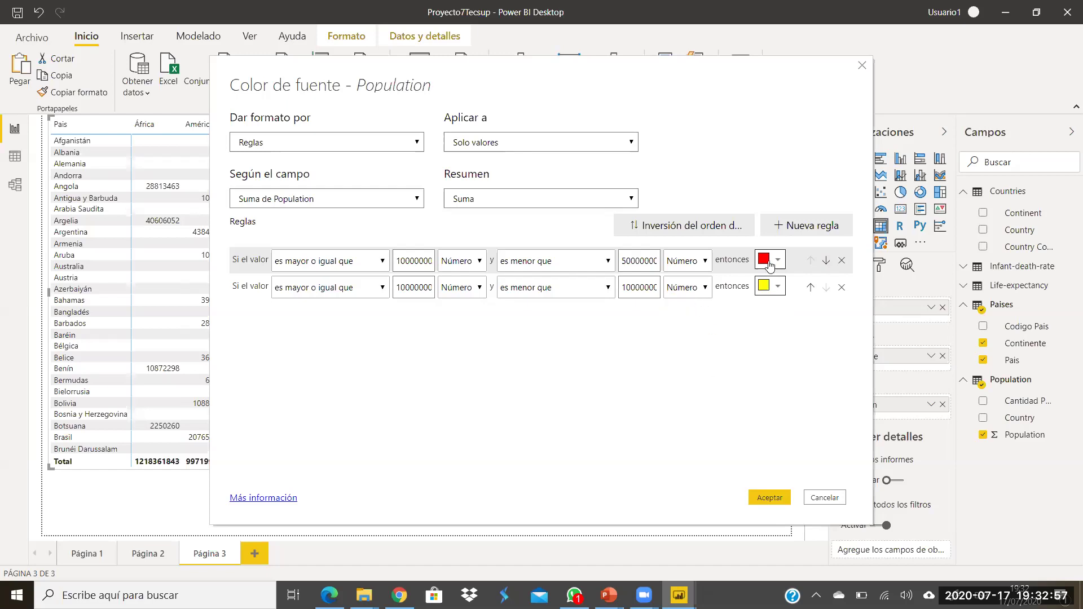
Step: Add a third rule from 1000000 (greater than or equal) to 10000000 (less than), both as Número, with the blue theme color
click(800, 225)
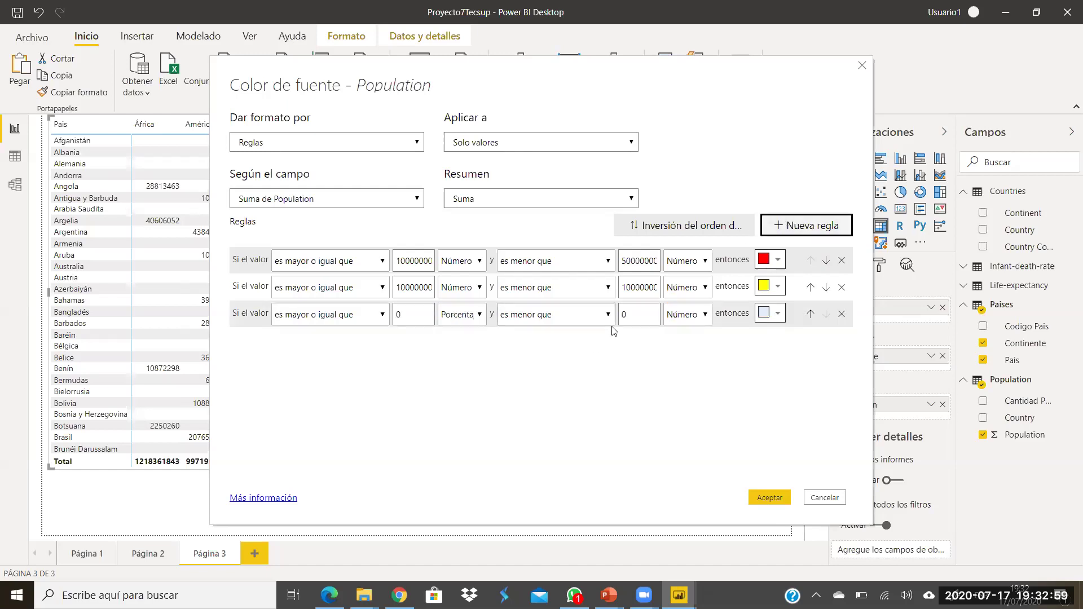
drag(633, 314, 598, 309)
text(1)
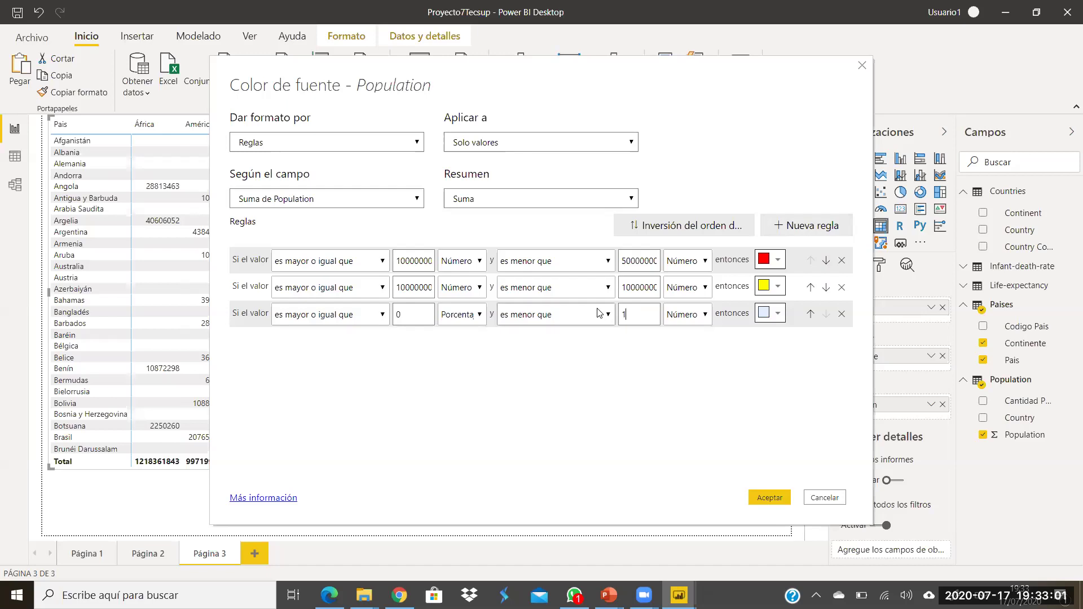
text(0000000)
click(477, 315)
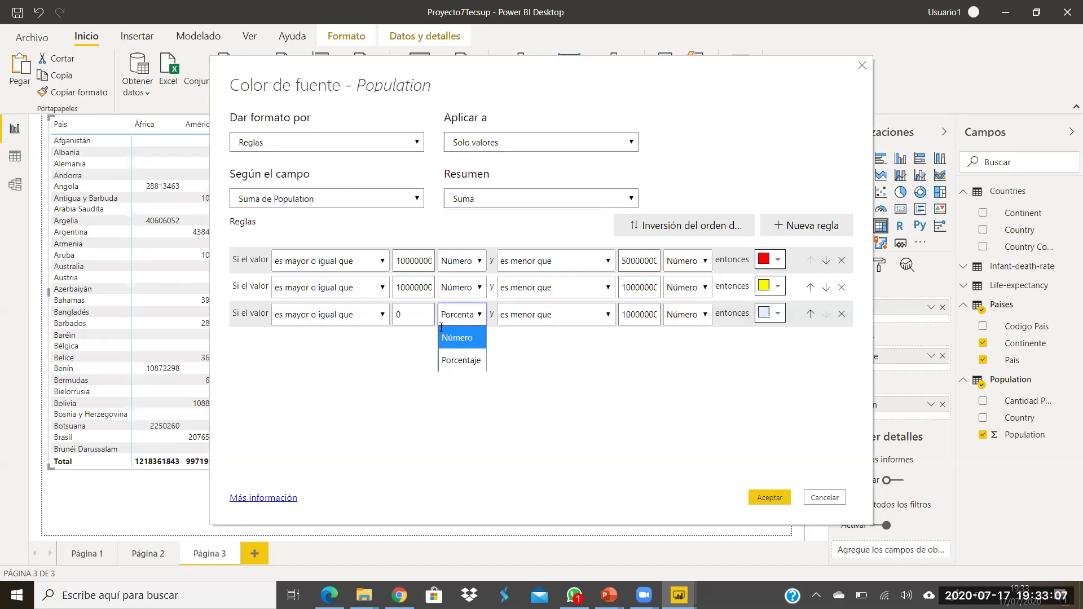
click(457, 339)
click(405, 312)
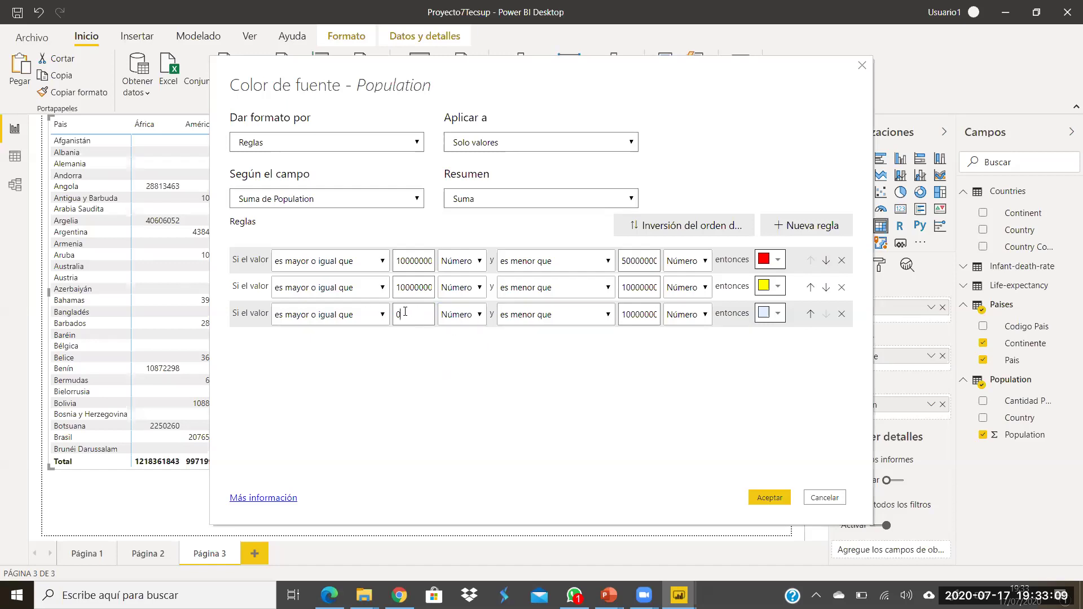
key(BackSpace)
text(1000000)
click(778, 314)
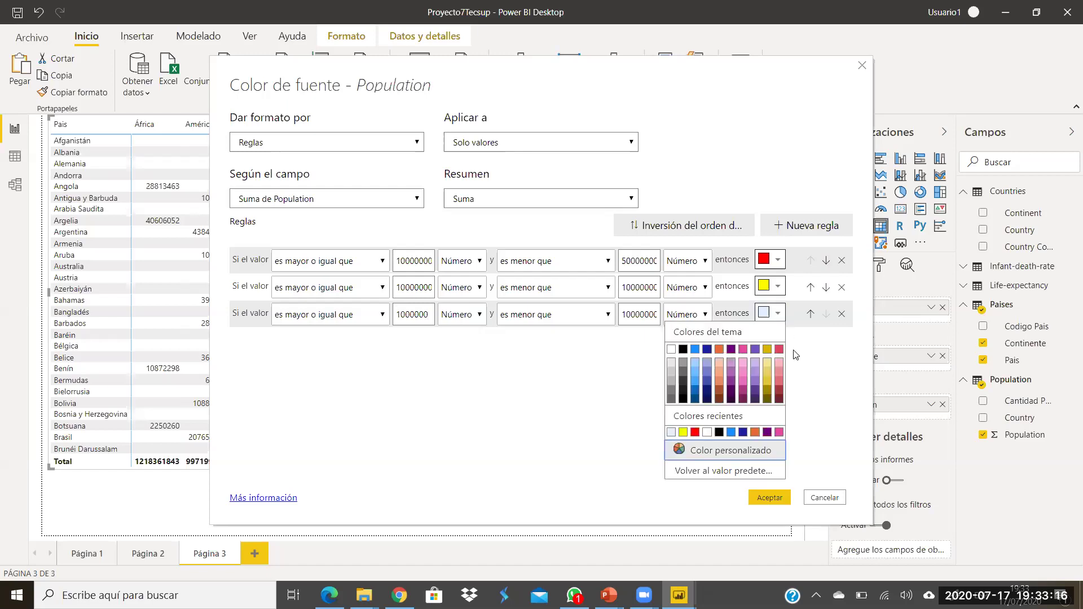
click(695, 349)
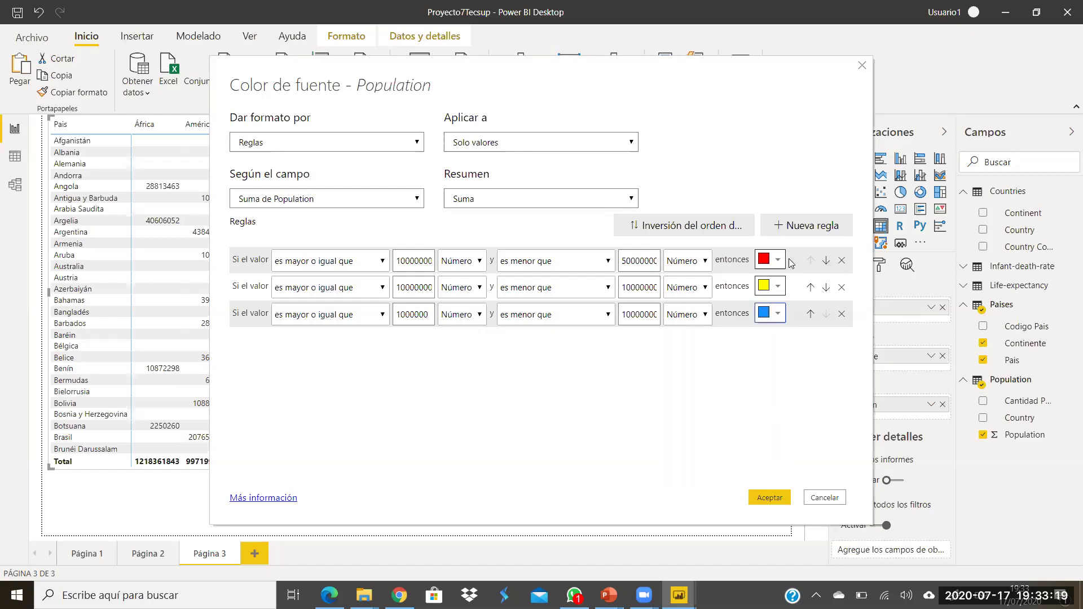
Step: Add a fourth rule covering values from 0 (greater than or equal) to 1000000 (less than), both as Número
click(821, 238)
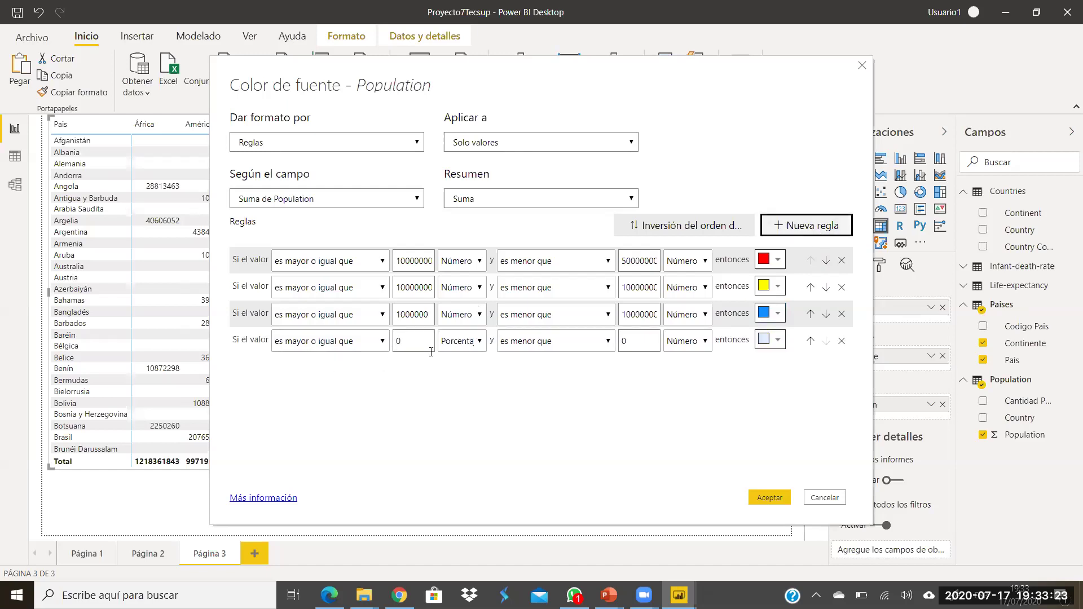
click(461, 342)
click(477, 363)
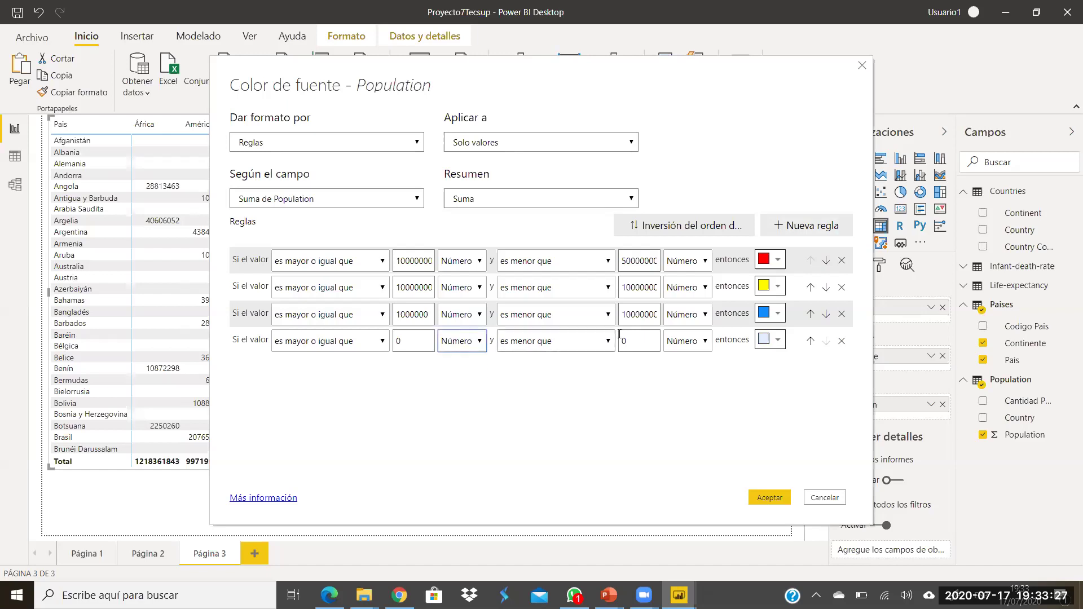
double_click(625, 341)
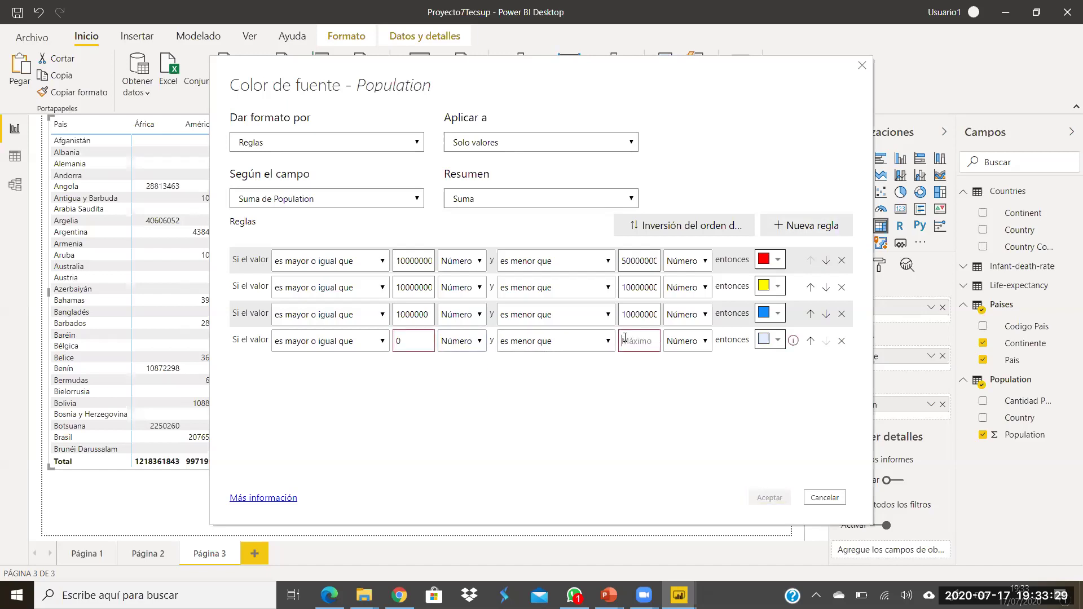
text(1000000)
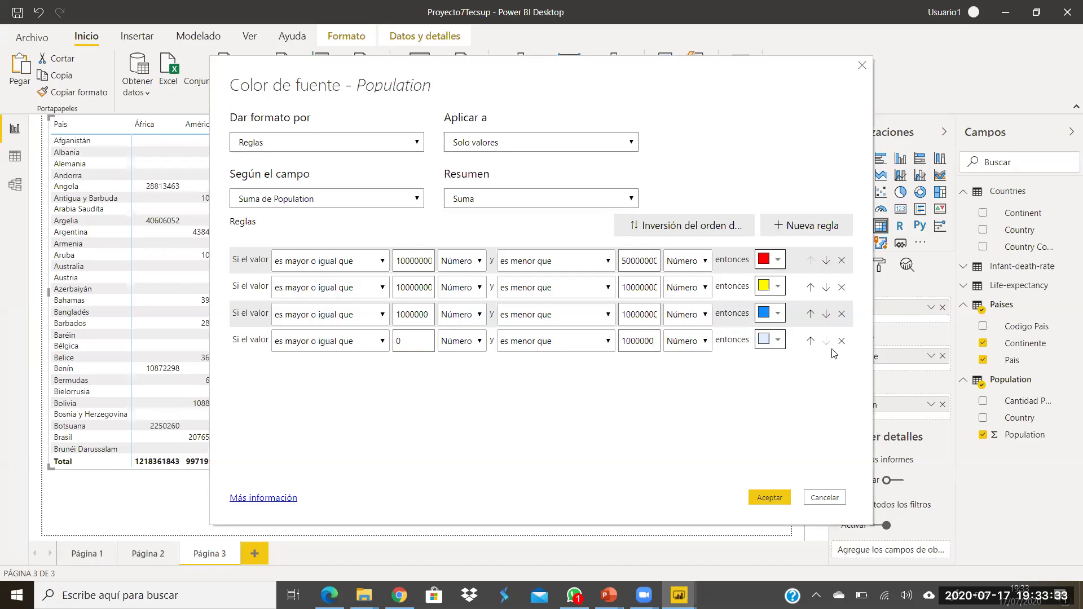
Step: Assign a custom green font color to the fourth rule and apply the font color rules to the matrix
click(777, 340)
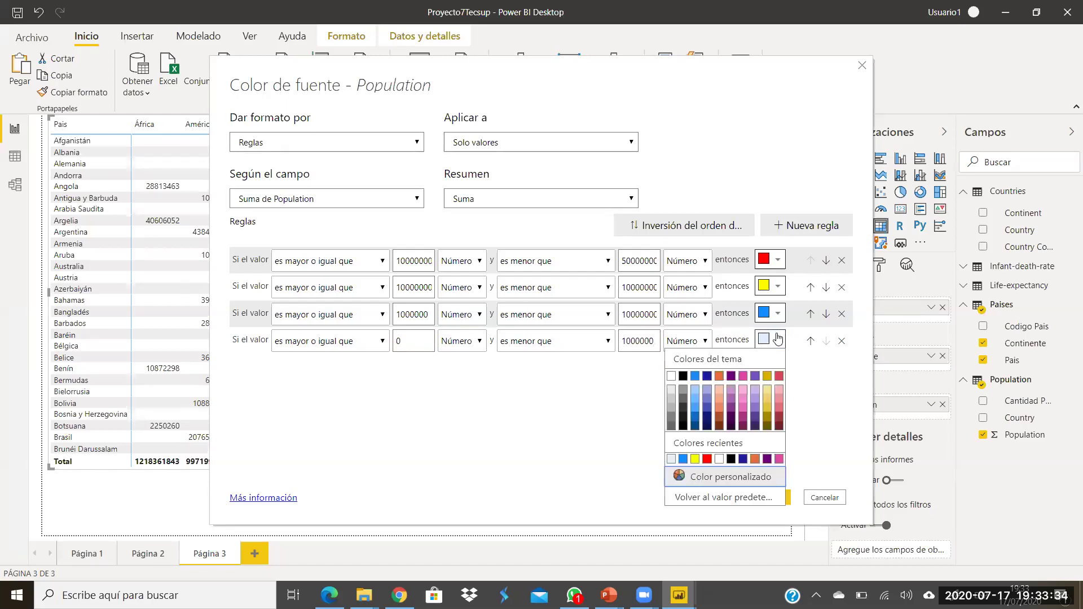
click(746, 478)
click(771, 359)
click(786, 510)
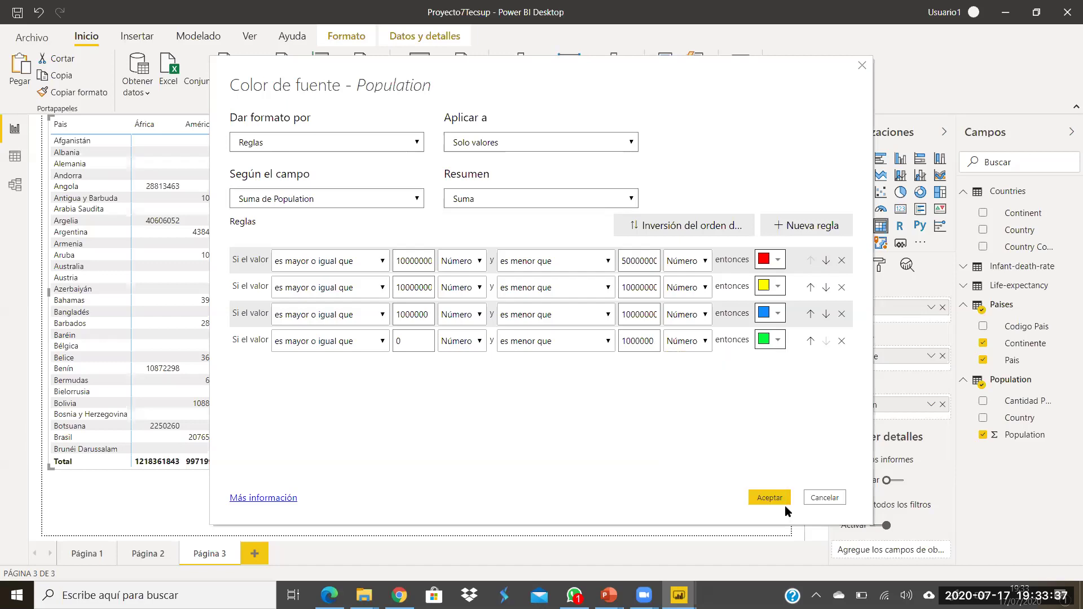
click(777, 496)
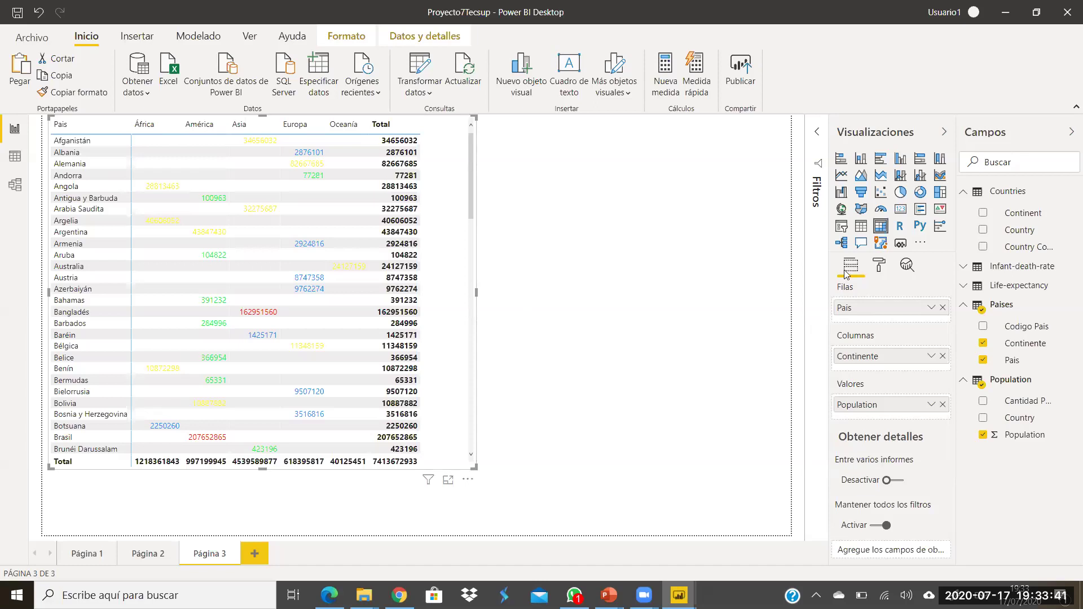
Step: Set the font family of the matrix values to Arial Black
click(878, 270)
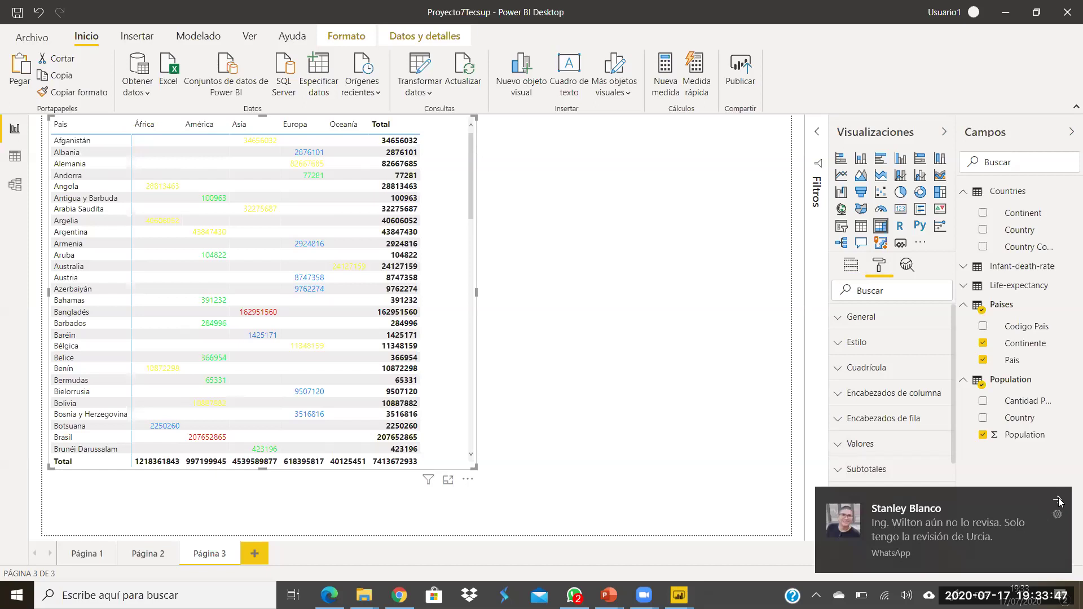
click(1058, 502)
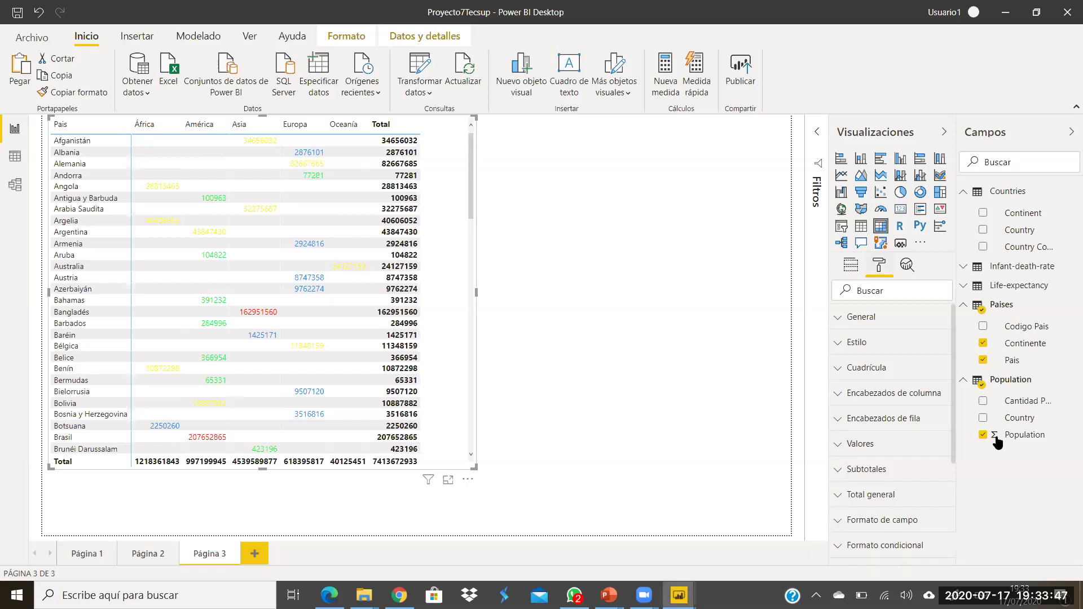
click(837, 445)
drag(953, 363, 957, 487)
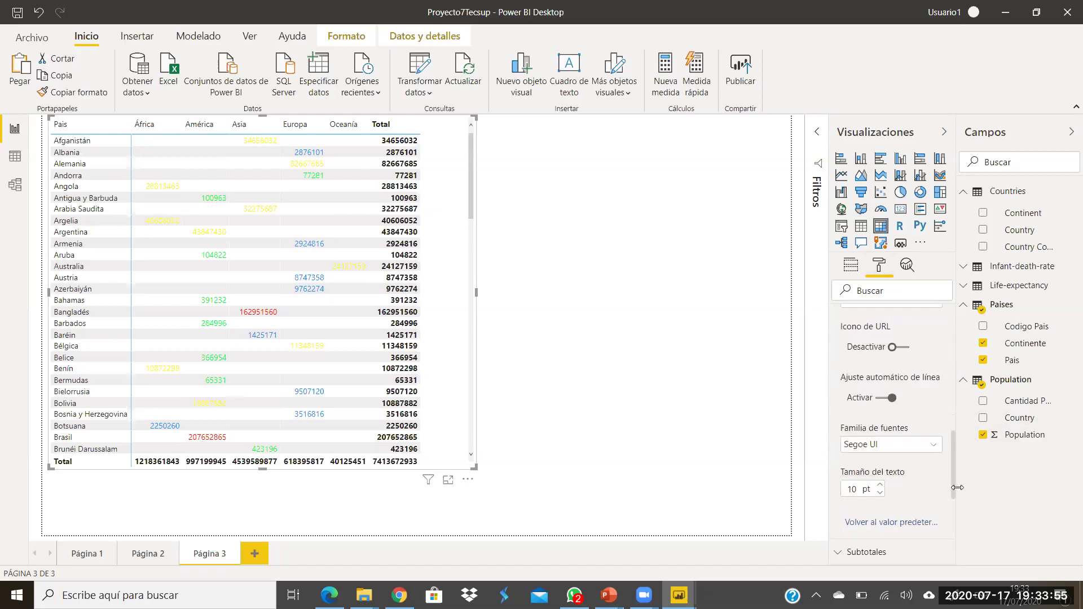
click(932, 447)
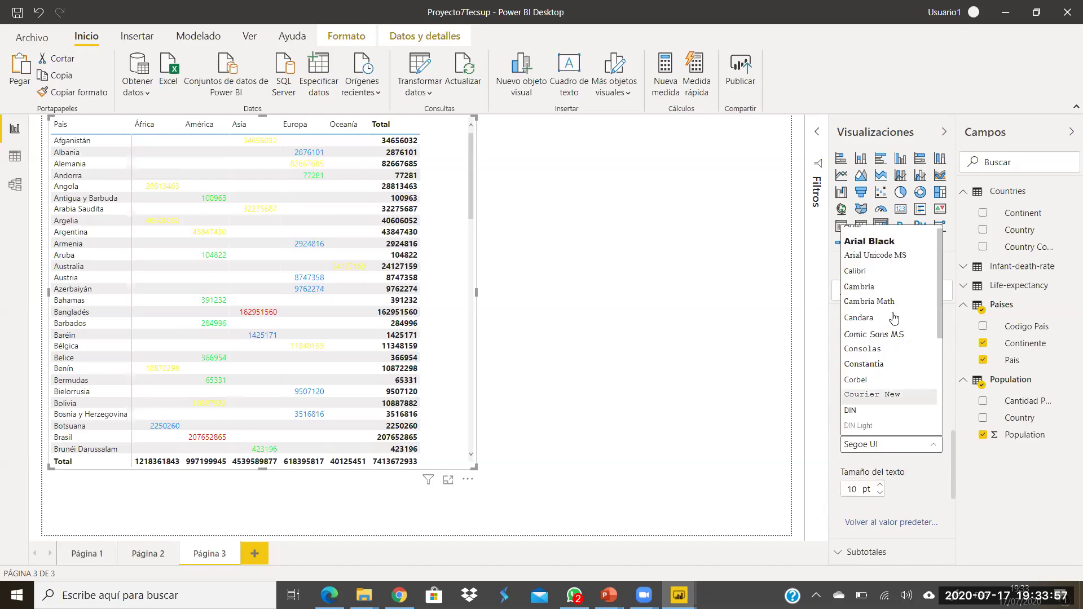
click(869, 241)
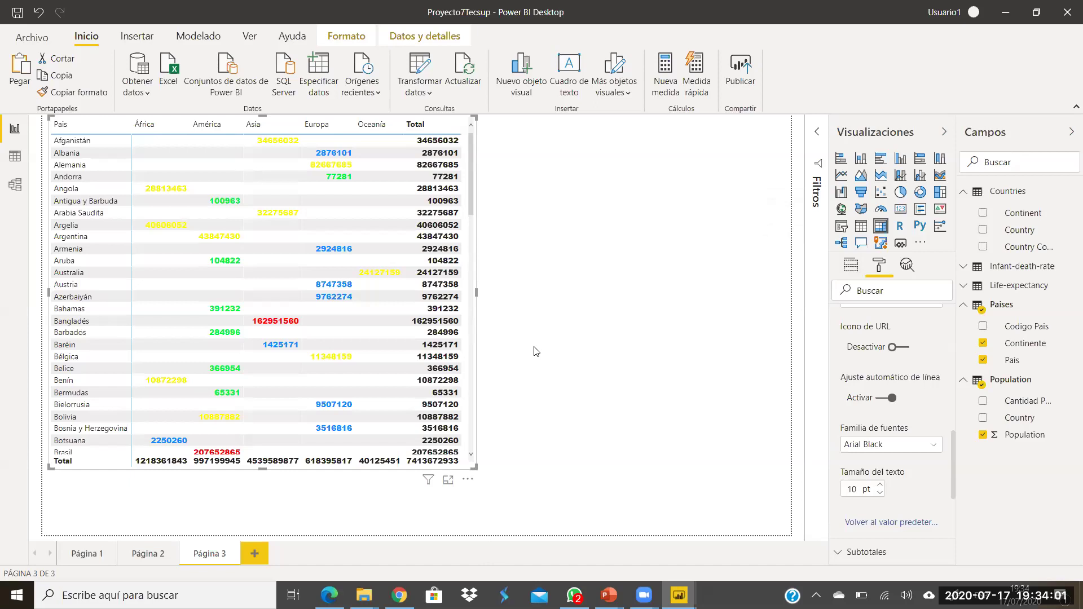
Step: Add a slicer on the Cantidad Población field beside the matrix and shrink it to fit its options
click(590, 220)
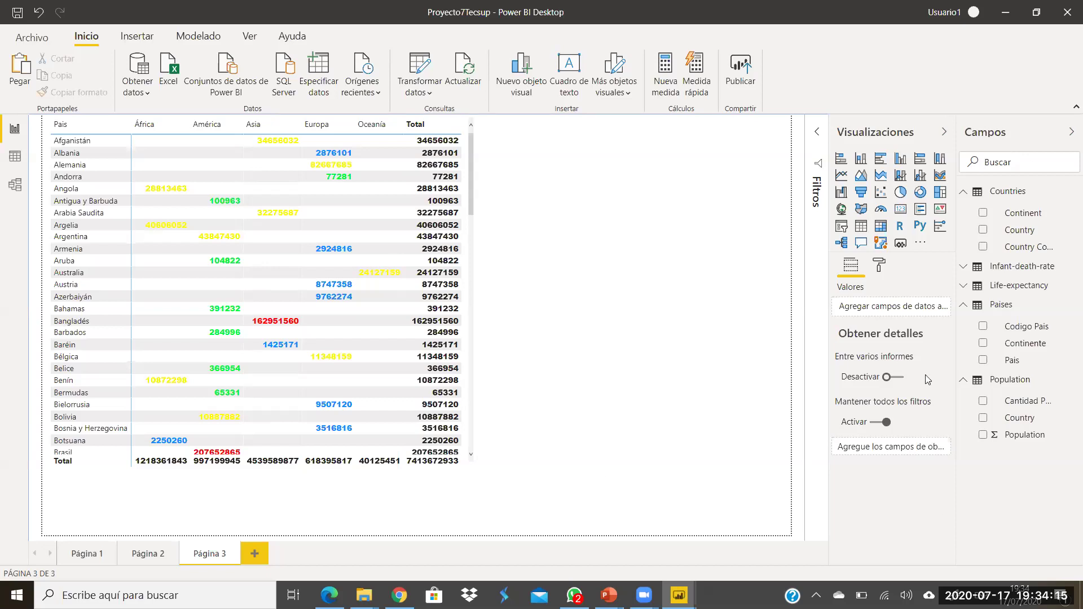
click(841, 227)
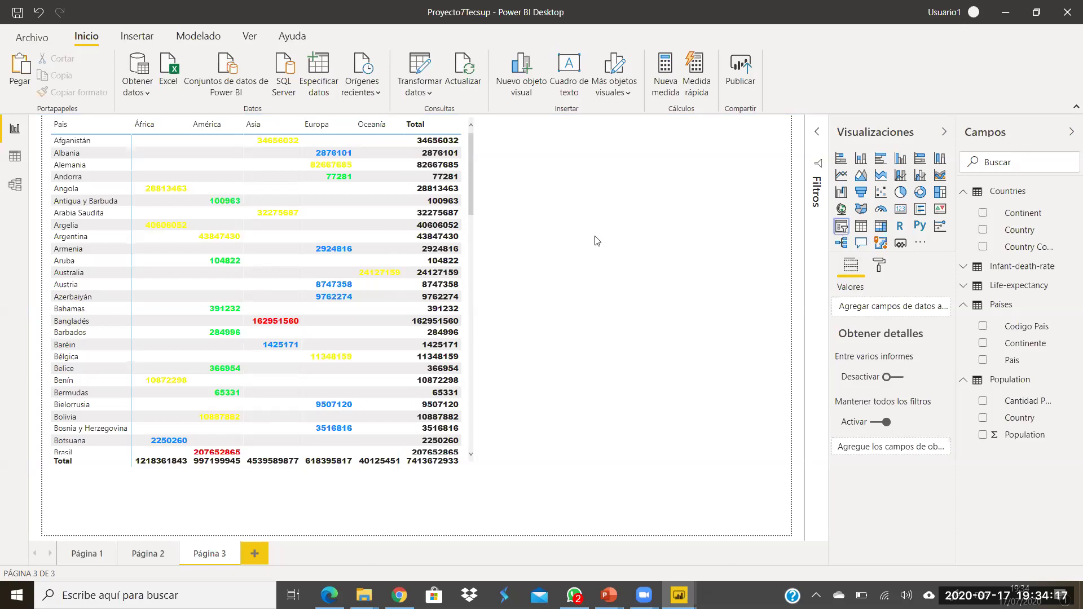
drag(636, 469, 621, 229)
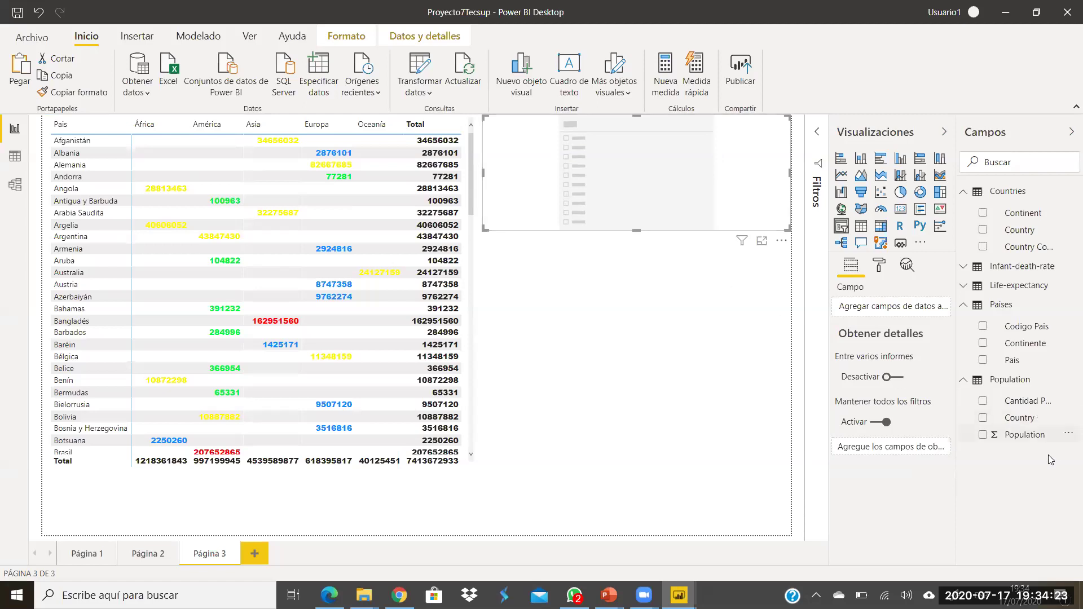
drag(1026, 406, 892, 311)
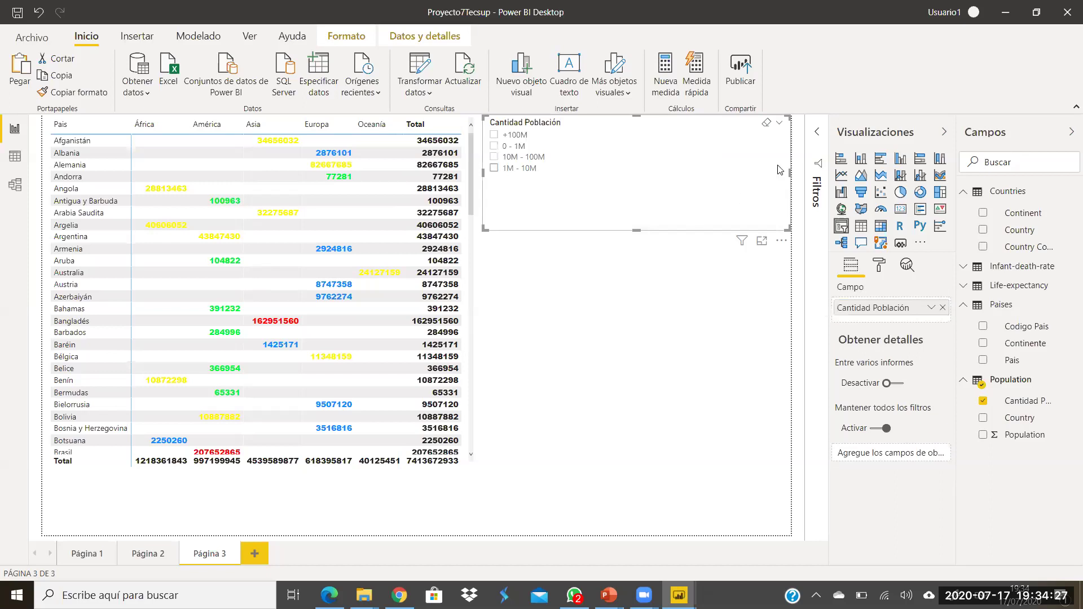
drag(628, 184, 590, 196)
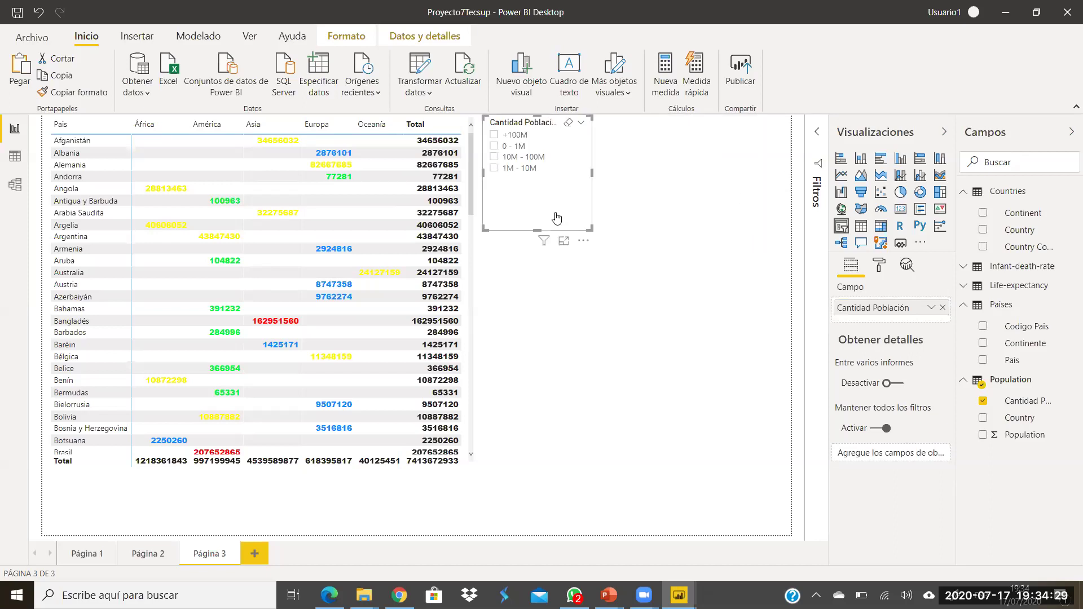
drag(532, 230, 552, 207)
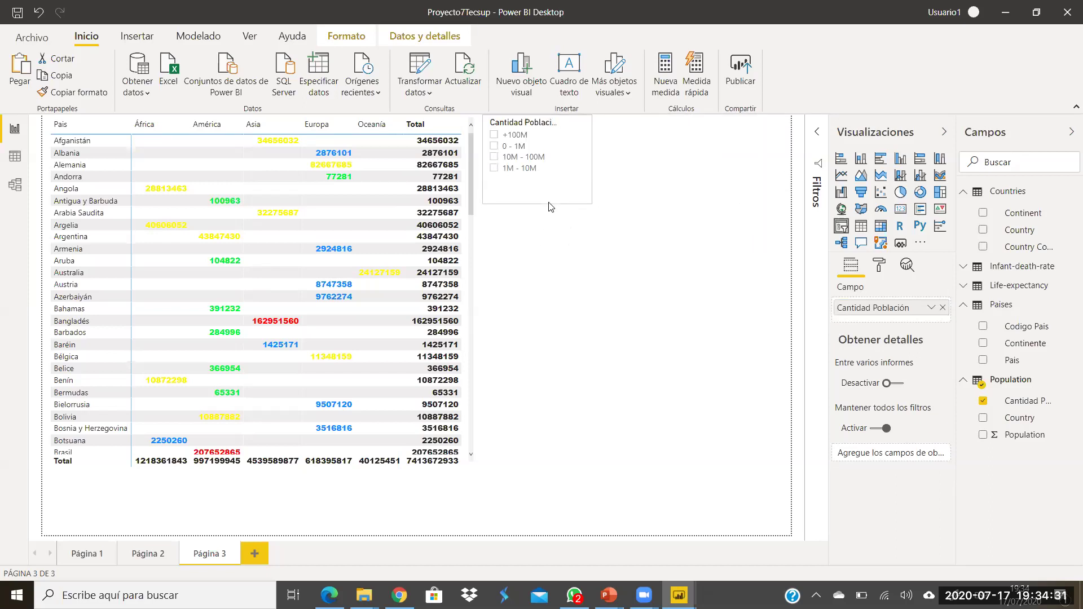
Step: Insert an empty second slicer below the Cantidad Población slicer and expand the Life-expectancy table's fields
click(629, 317)
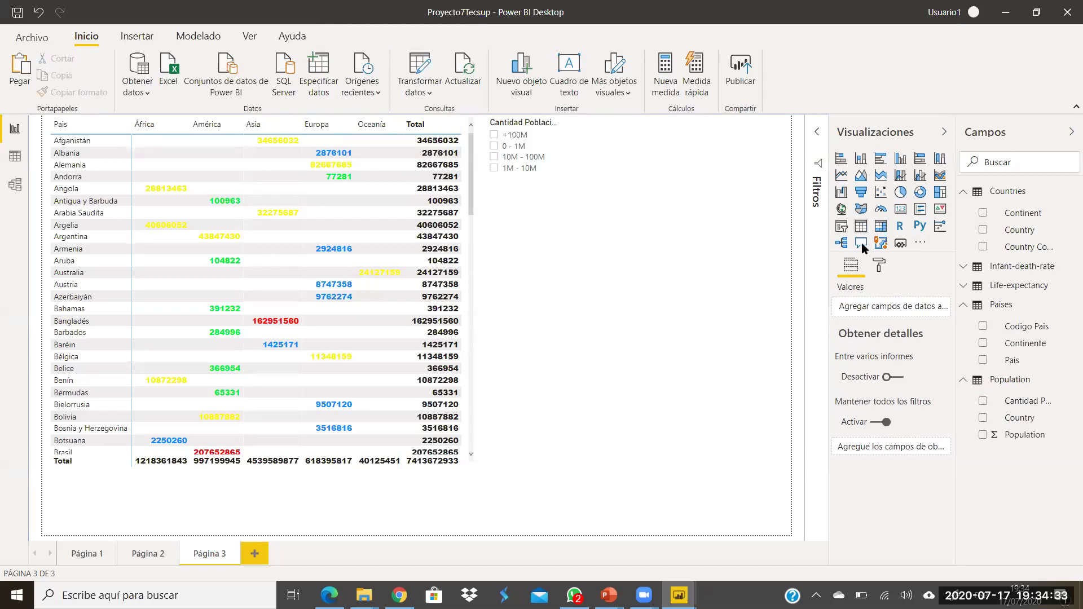
click(841, 227)
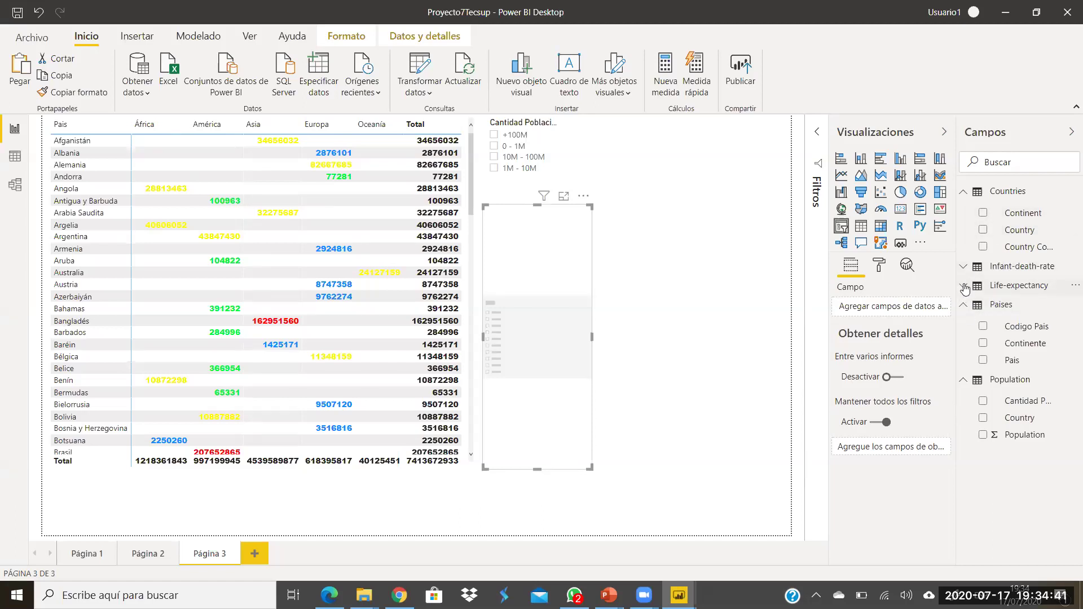
click(1010, 286)
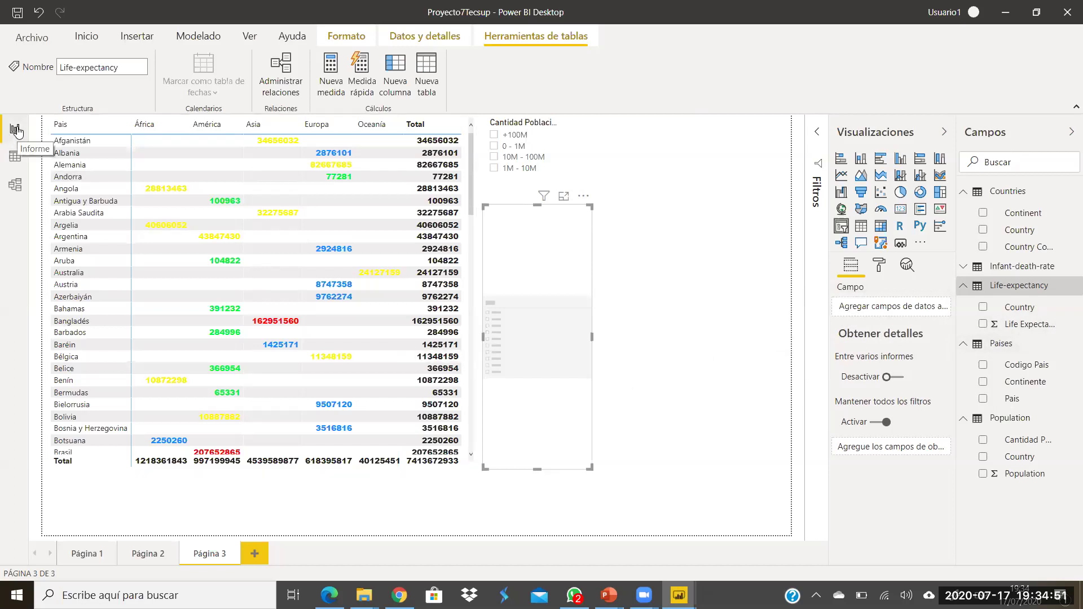
Step: Show the Life-expectancy table in the data view to examine its columns
click(14, 158)
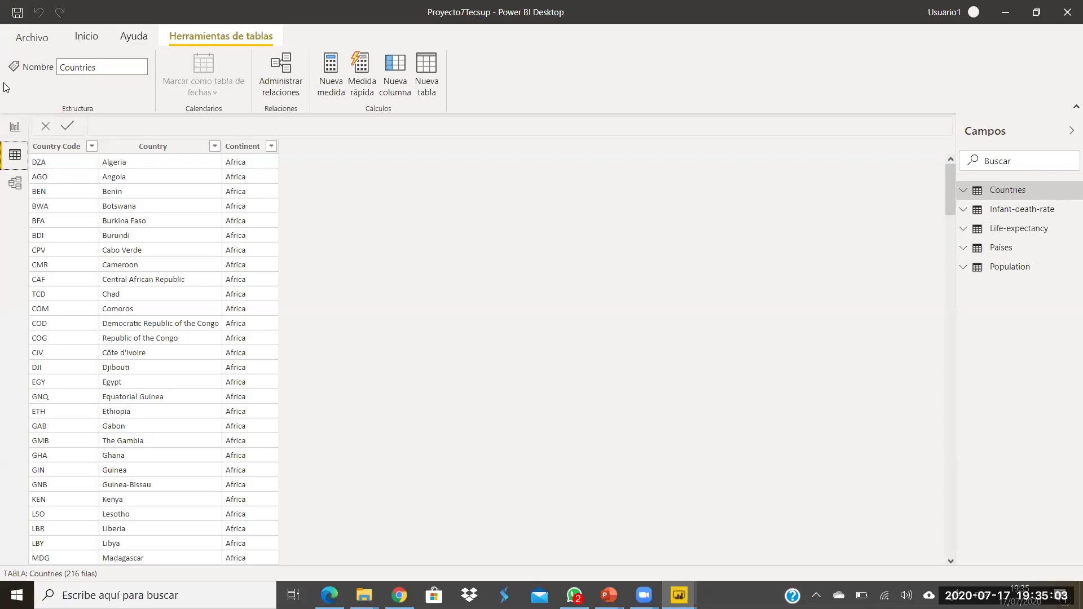
click(17, 129)
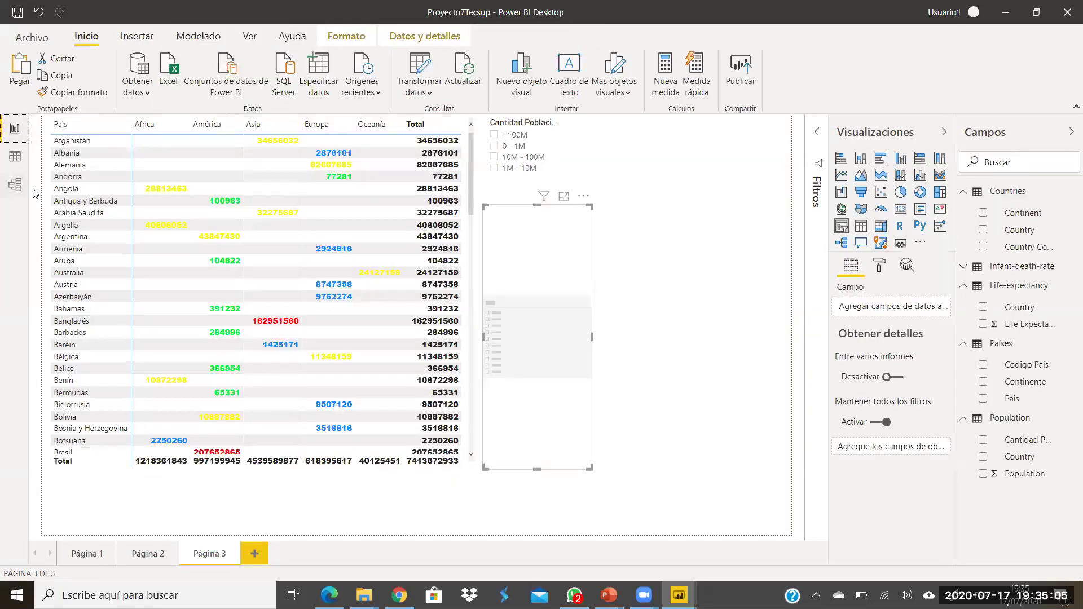
click(17, 160)
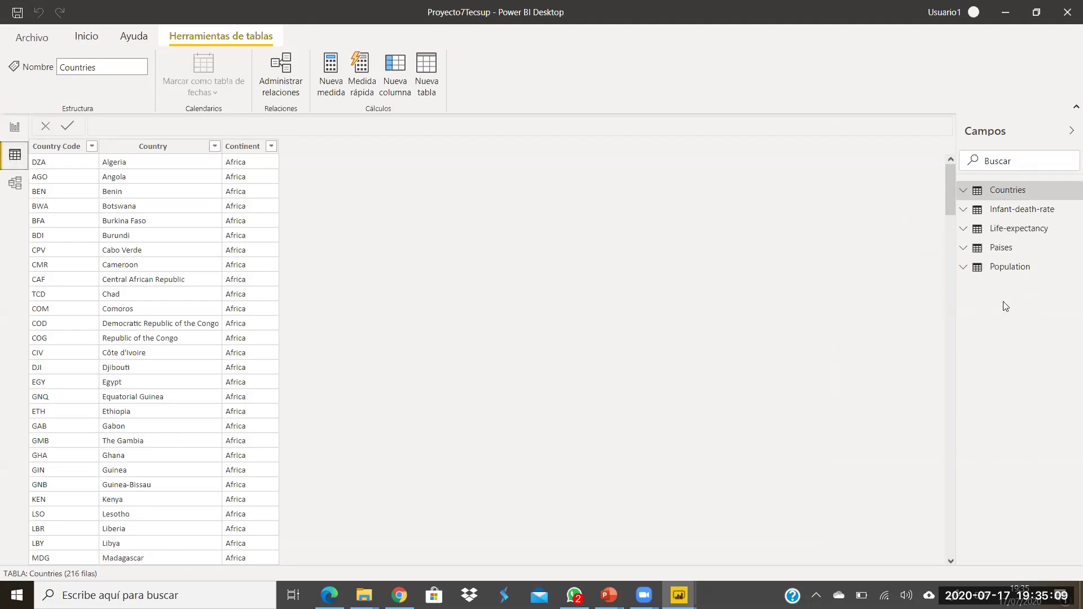
click(966, 233)
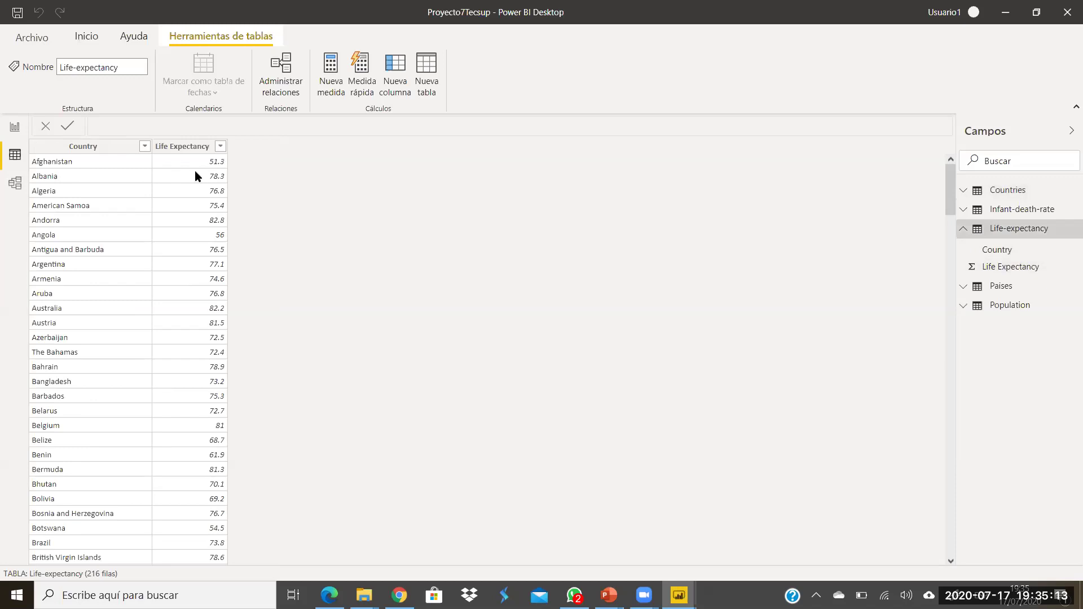
Step: In the Power Query Editor, start a conditional column in the Life-expectancy query named "Esperanza de Vida (años promedio)"
click(96, 36)
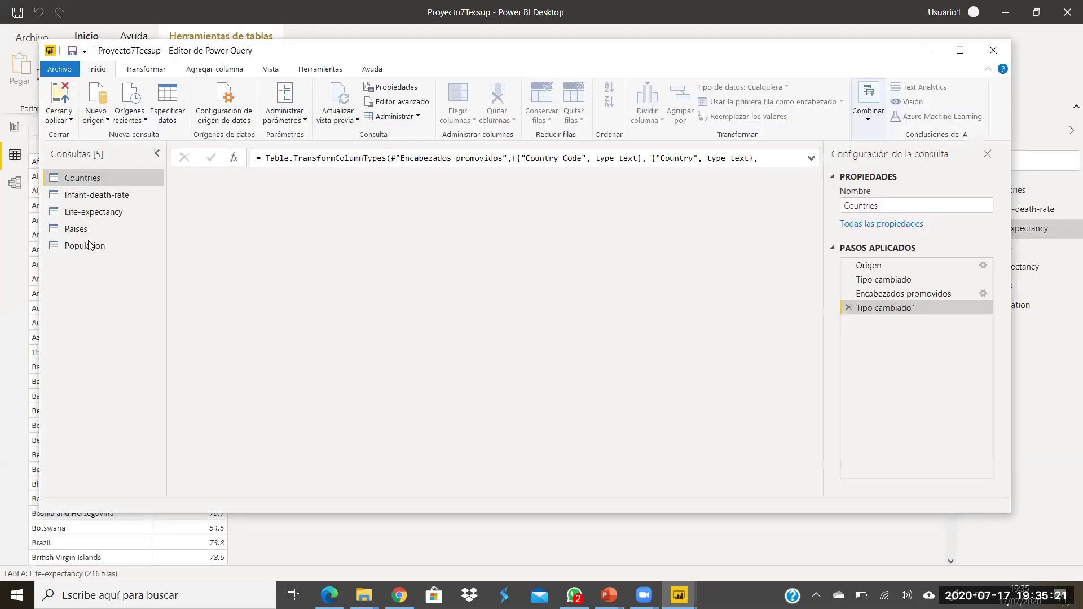
click(101, 212)
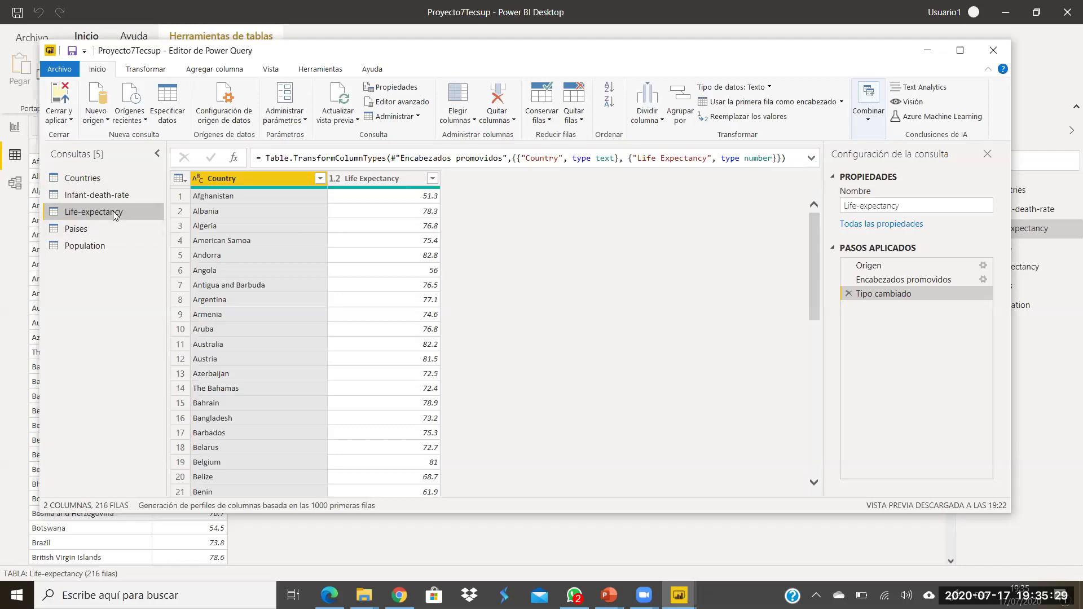
click(213, 69)
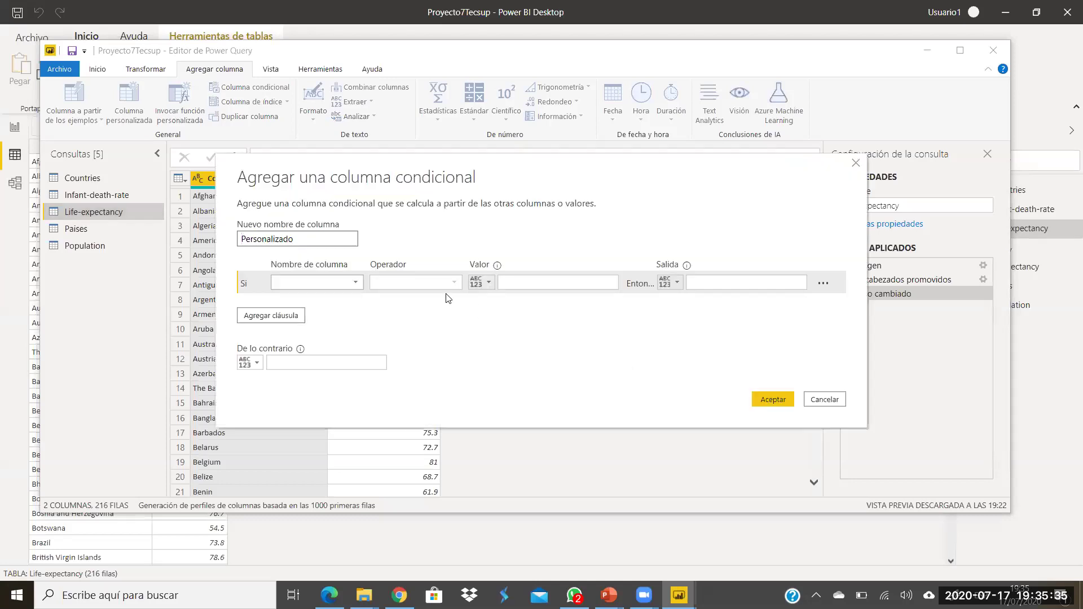
drag(300, 238, 204, 237)
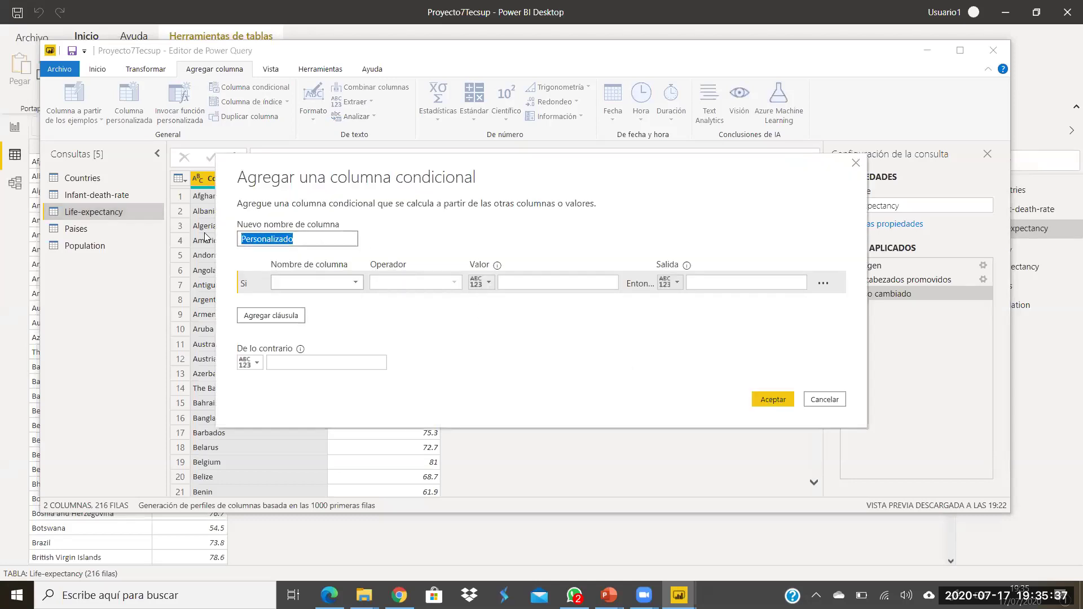
text(Es)
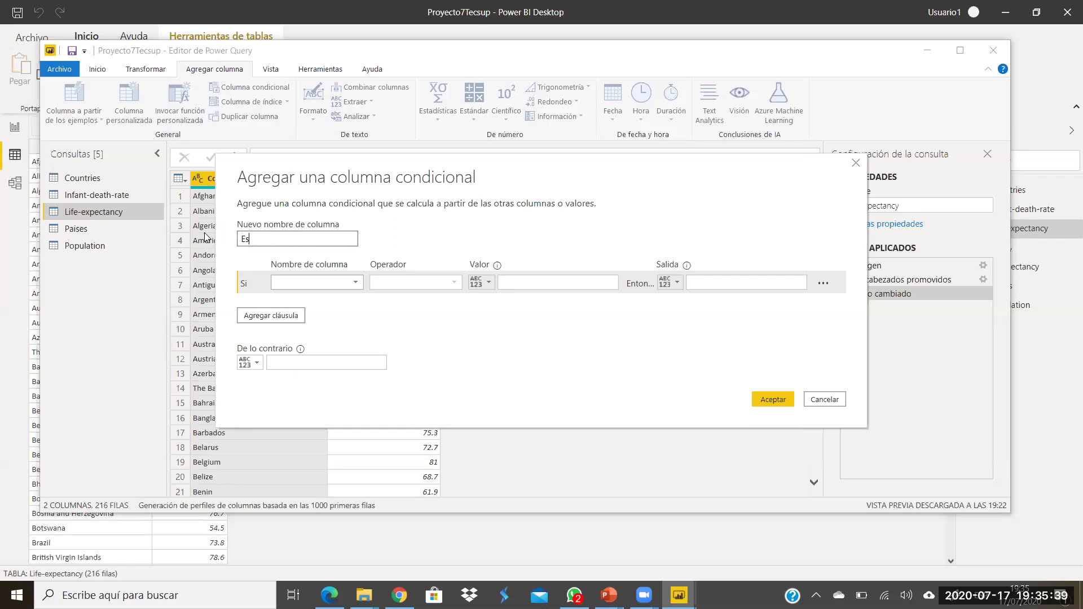
text(peranza de Visa)
key(BackSpace)
key(BackSpace)
text(da (años promedio))
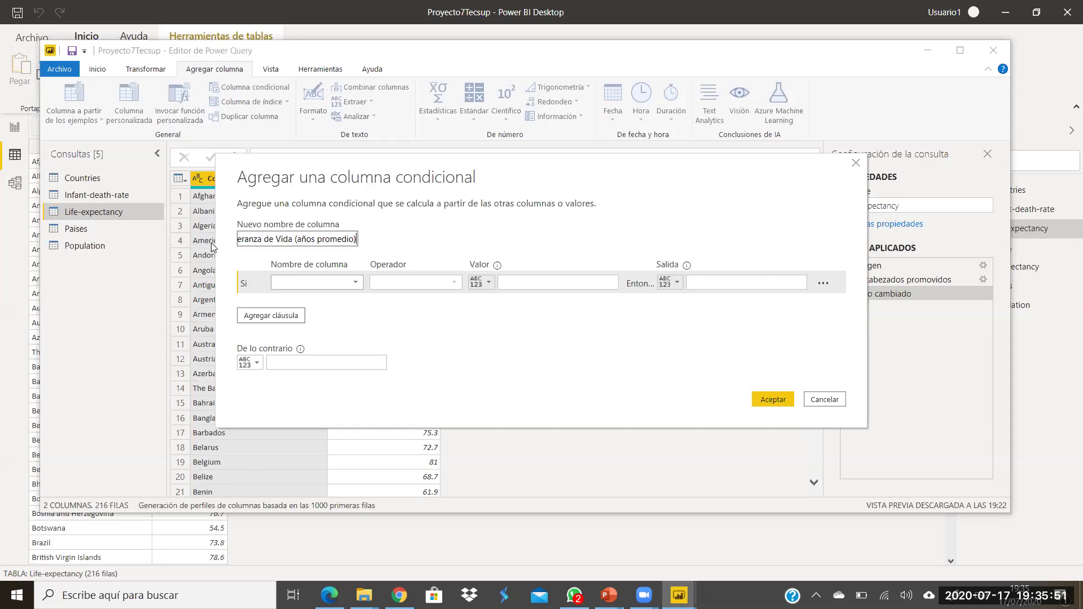
Step: Define the first condition so that Life Expectancy less than or equal to 60 outputs "0 - 60"
click(356, 291)
click(337, 310)
click(513, 283)
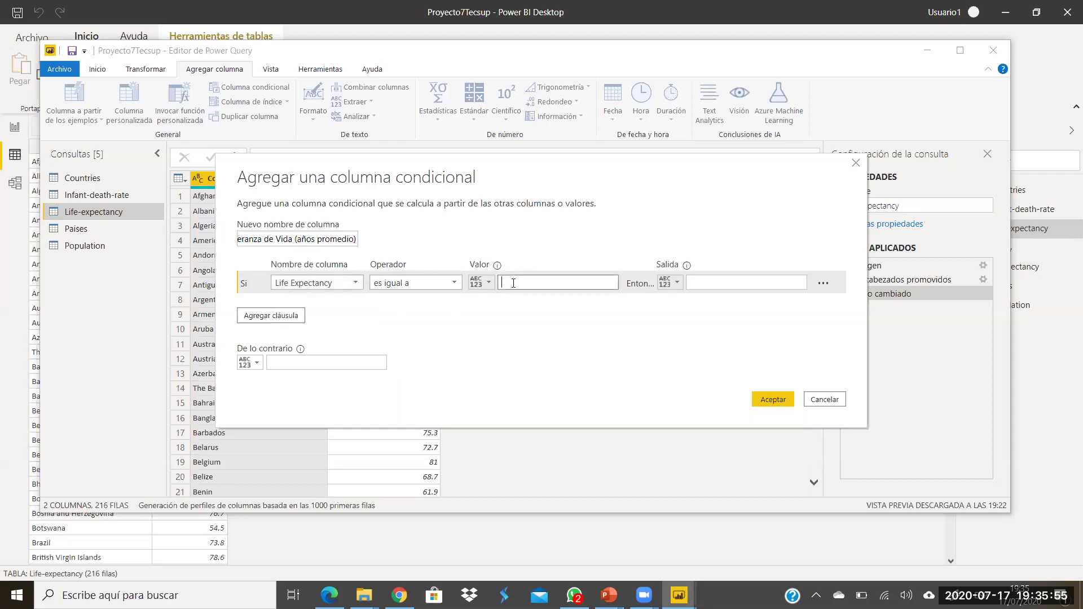
click(453, 284)
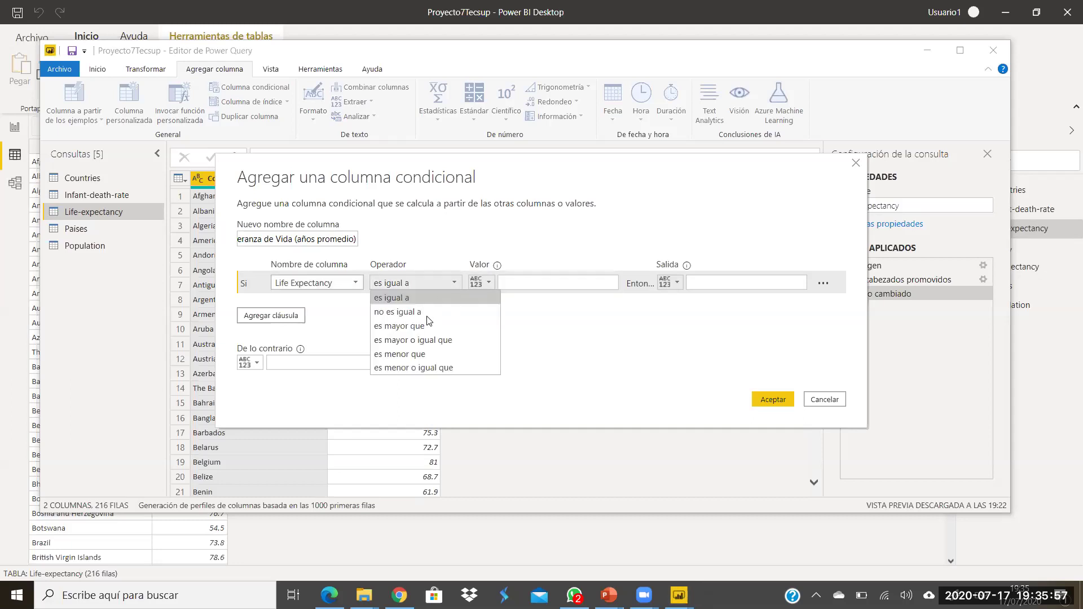
click(434, 367)
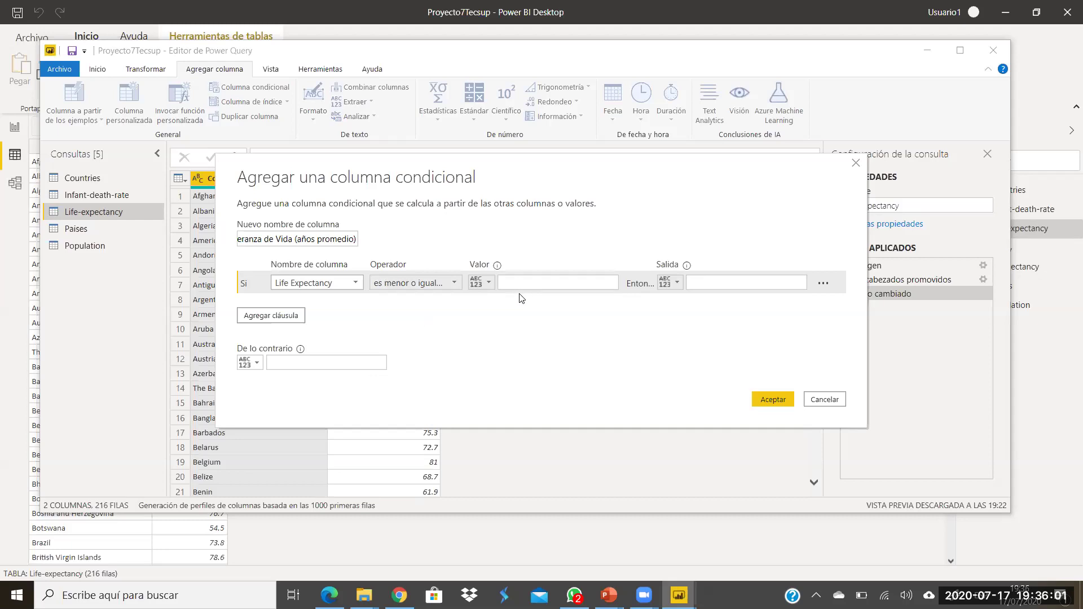
click(457, 283)
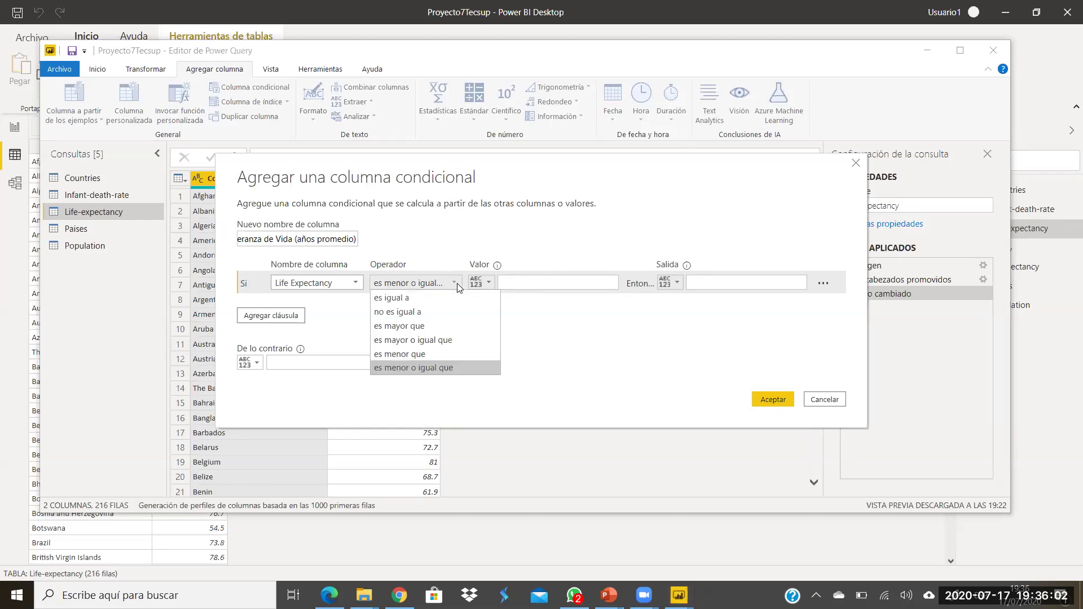
click(452, 368)
click(504, 281)
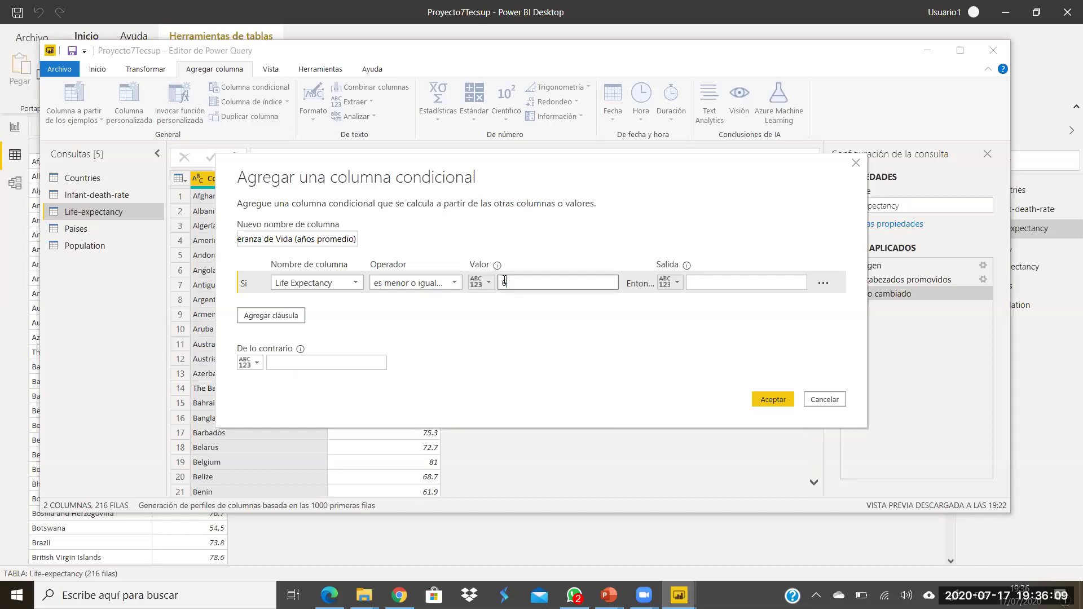
click(707, 282)
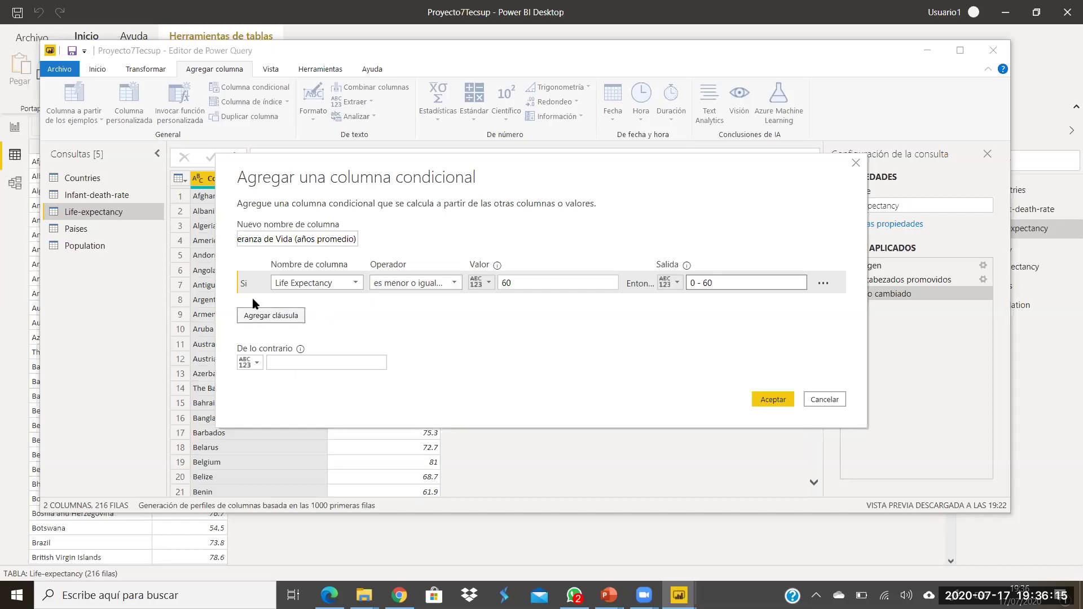
Step: Add a second clause so that Life Expectancy less than or equal to 70 outputs "60 -70"
click(271, 316)
click(347, 305)
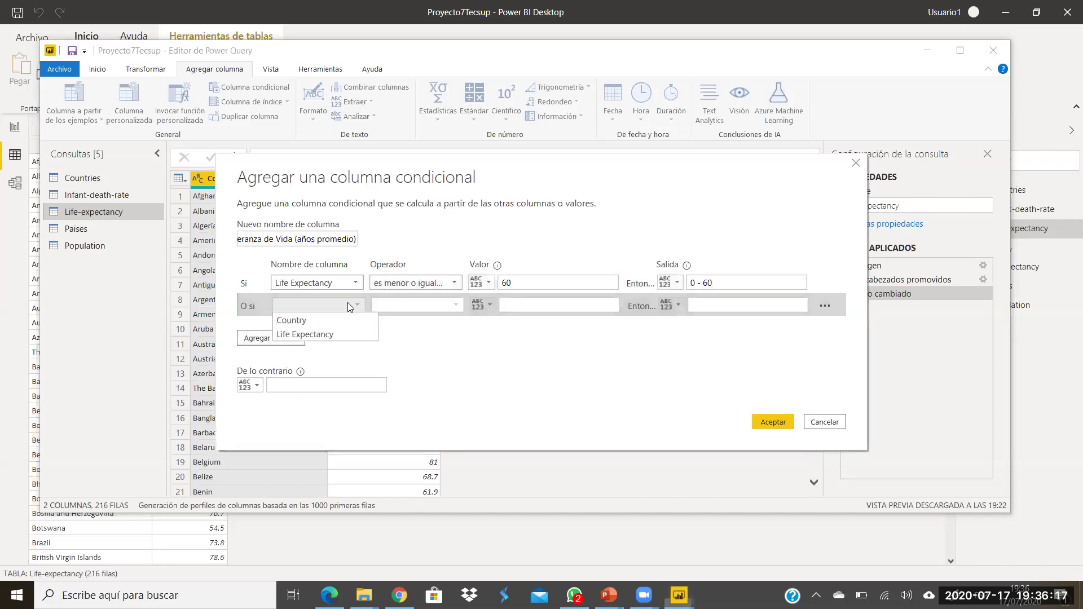
click(320, 335)
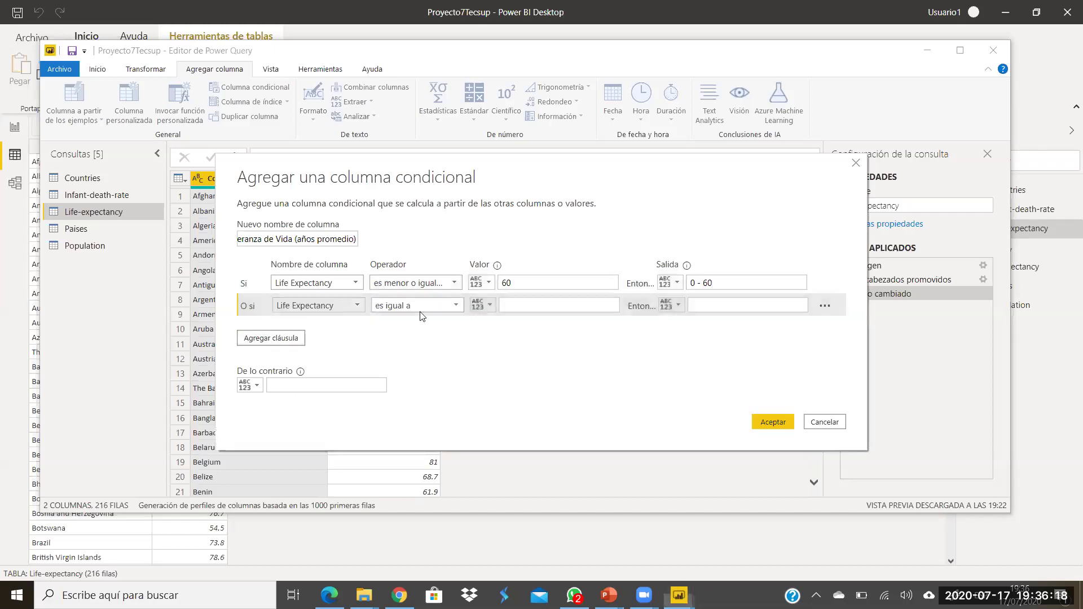
click(450, 306)
click(438, 389)
click(530, 305)
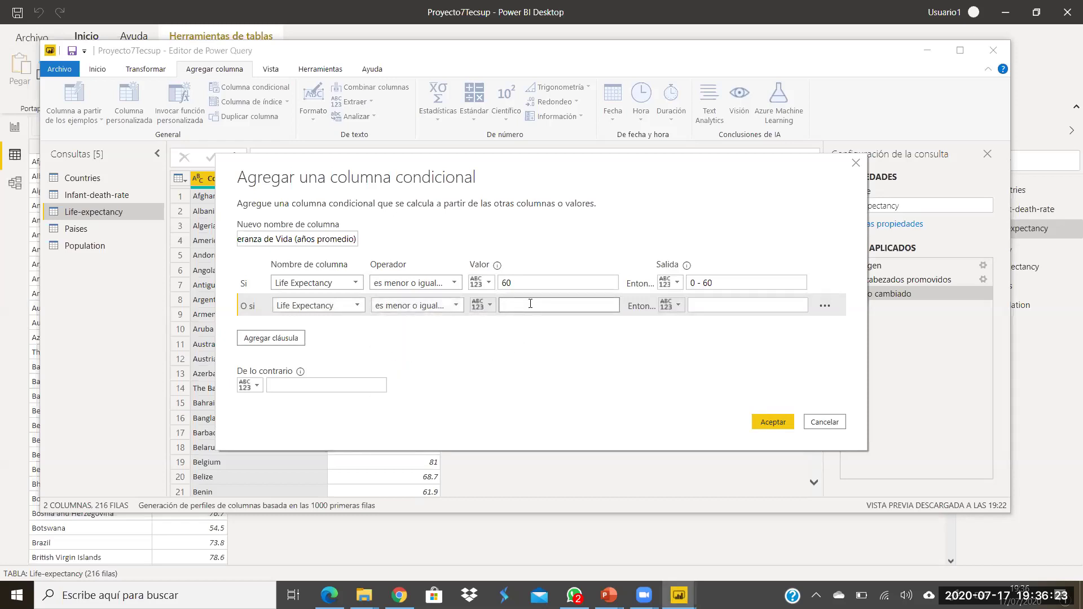
click(696, 308)
text(60 -70)
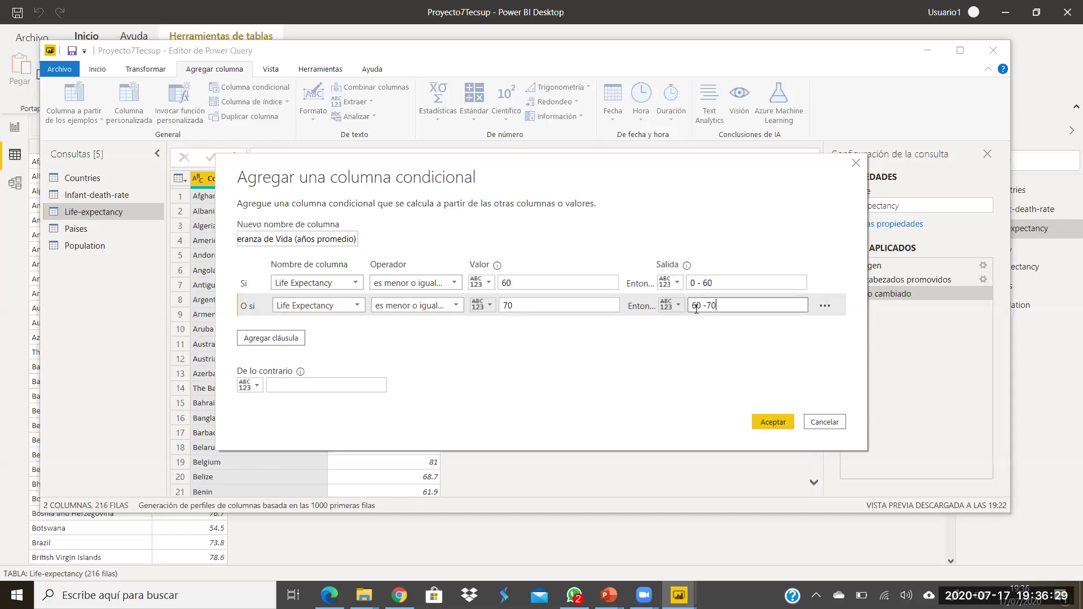
Step: Add a third clause so that Life Expectancy less than or equal to 80 outputs "70 -80"
click(272, 338)
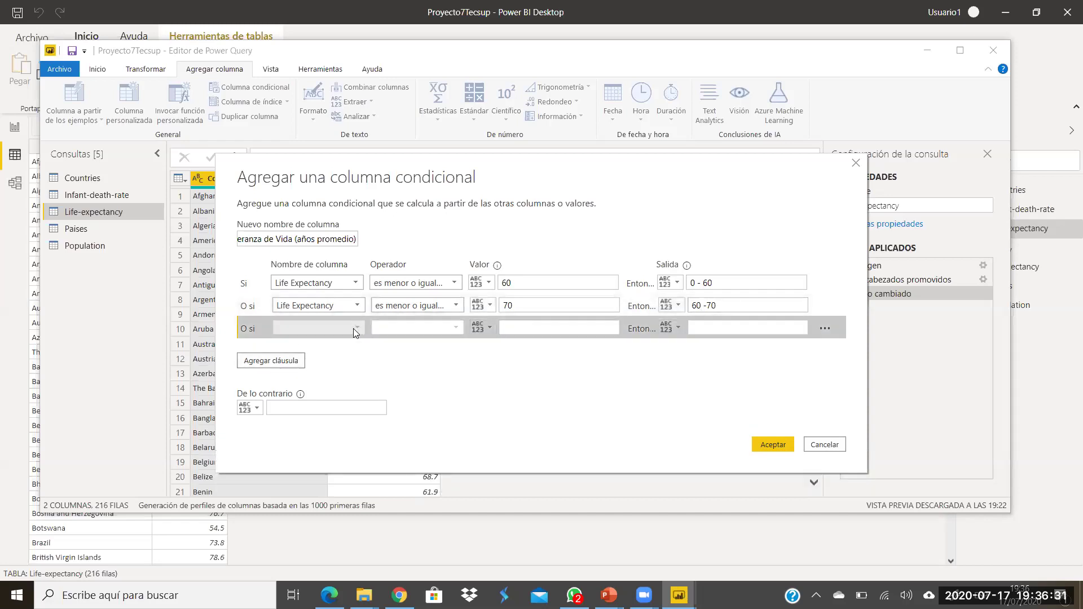
click(353, 328)
click(316, 357)
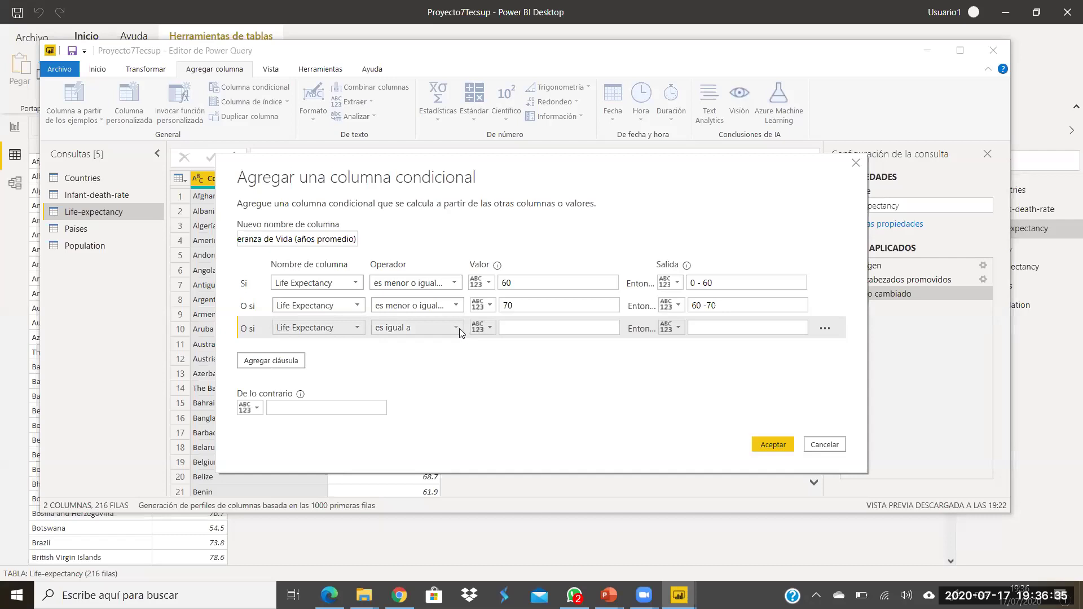
click(458, 329)
click(462, 412)
click(523, 324)
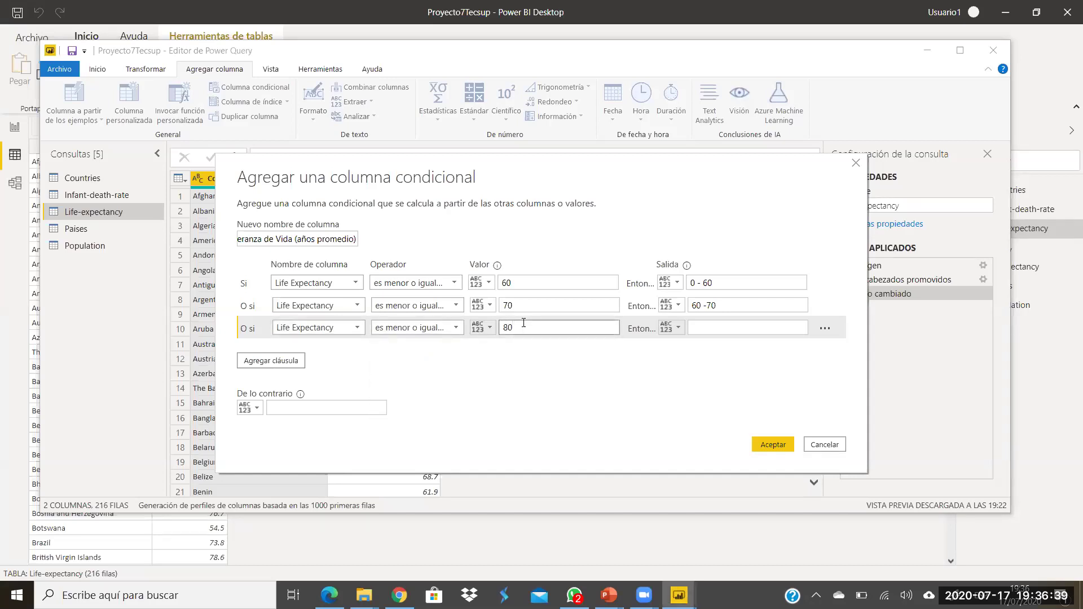
click(732, 325)
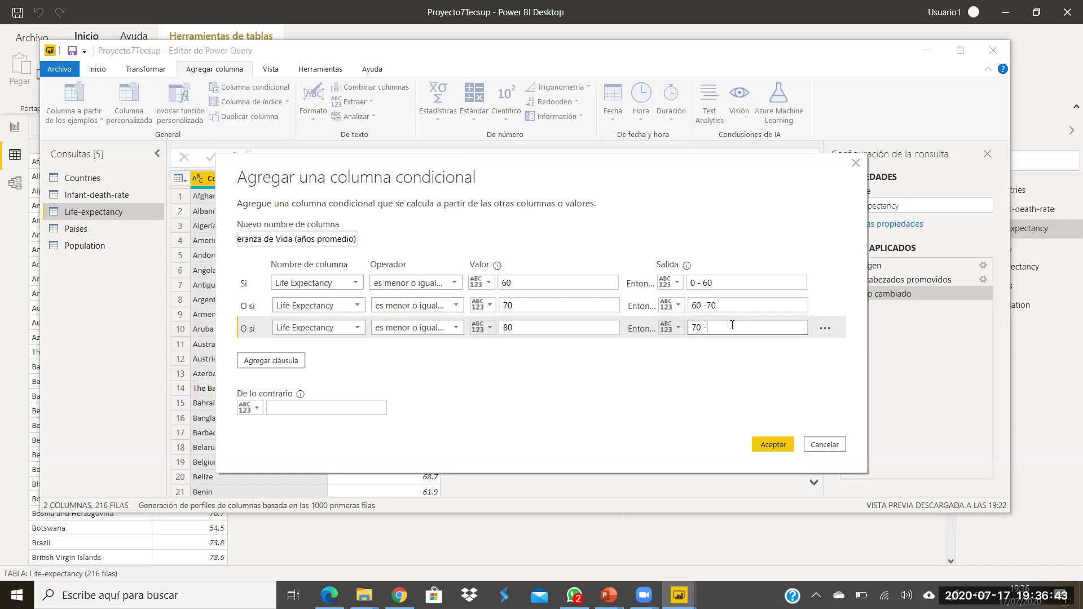
text(70 -80)
Step: Set the otherwise output to "80 a mas" and create the life-expectancy conditional column
click(292, 406)
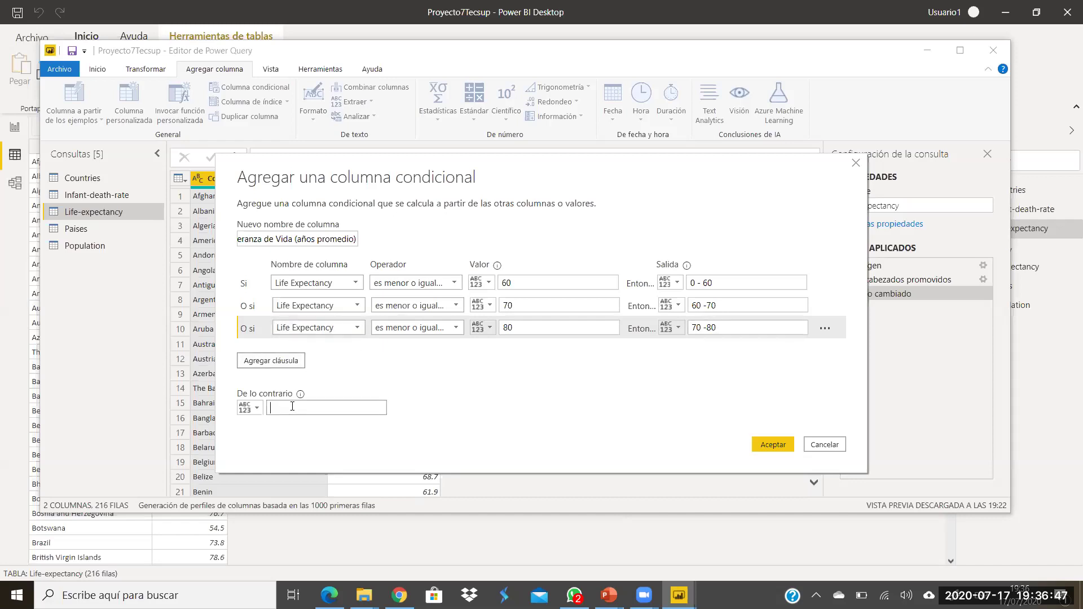
text(80 a mas)
click(772, 445)
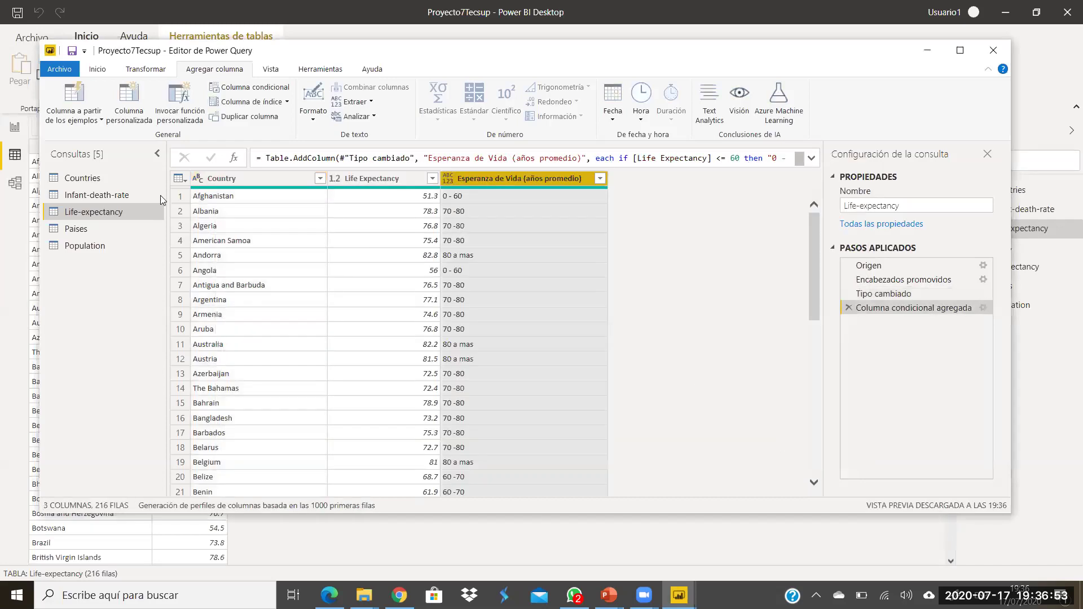
Step: Start a conditional column in the Infant-death-rate query and name it "Mortalidad Infantil"
click(96, 193)
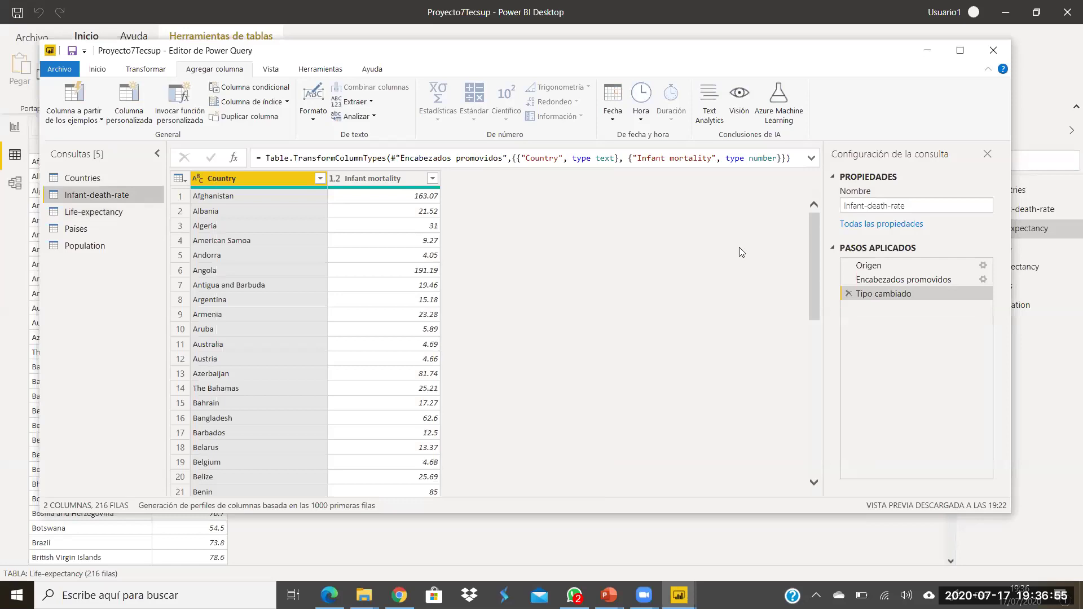
click(260, 89)
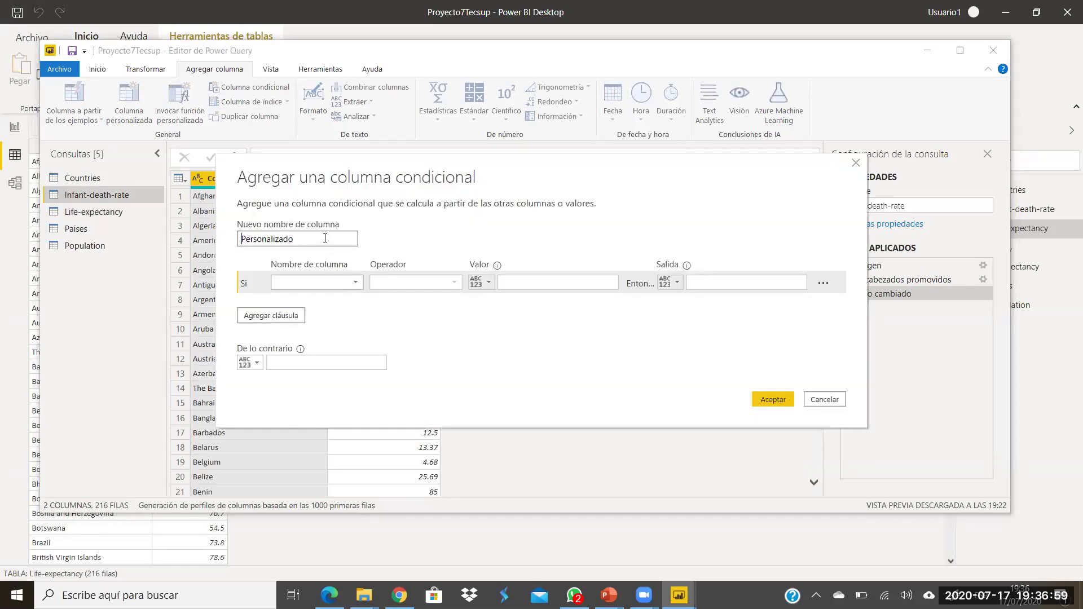
drag(325, 238, 220, 240)
text(Mortalidad Infan)
Step: Define the first condition so that Infant mortality less than or equal to 10 outputs "0 - 10"
click(357, 283)
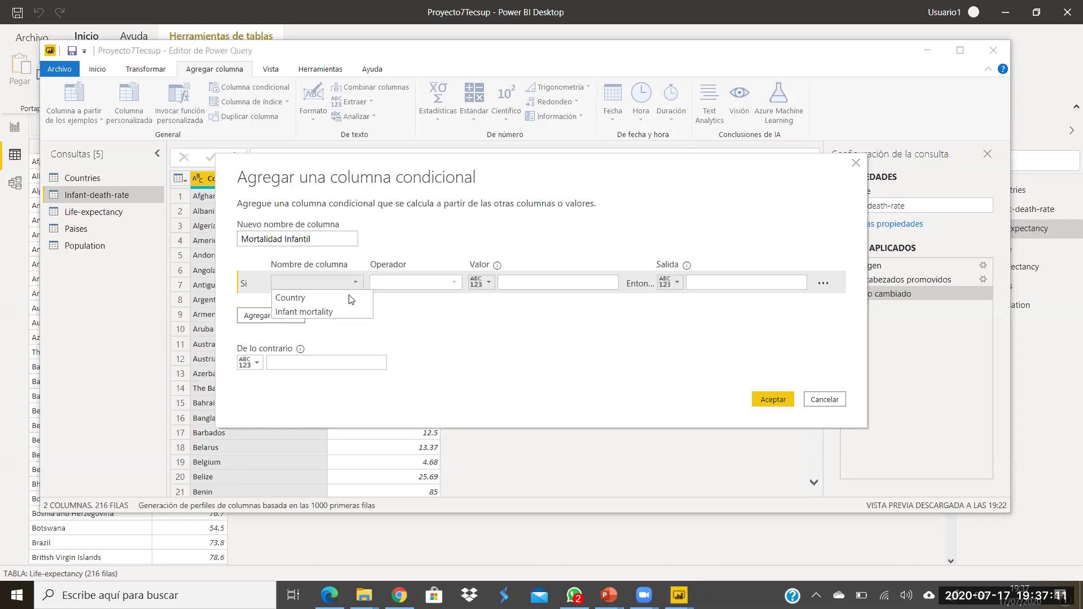
click(333, 311)
click(454, 283)
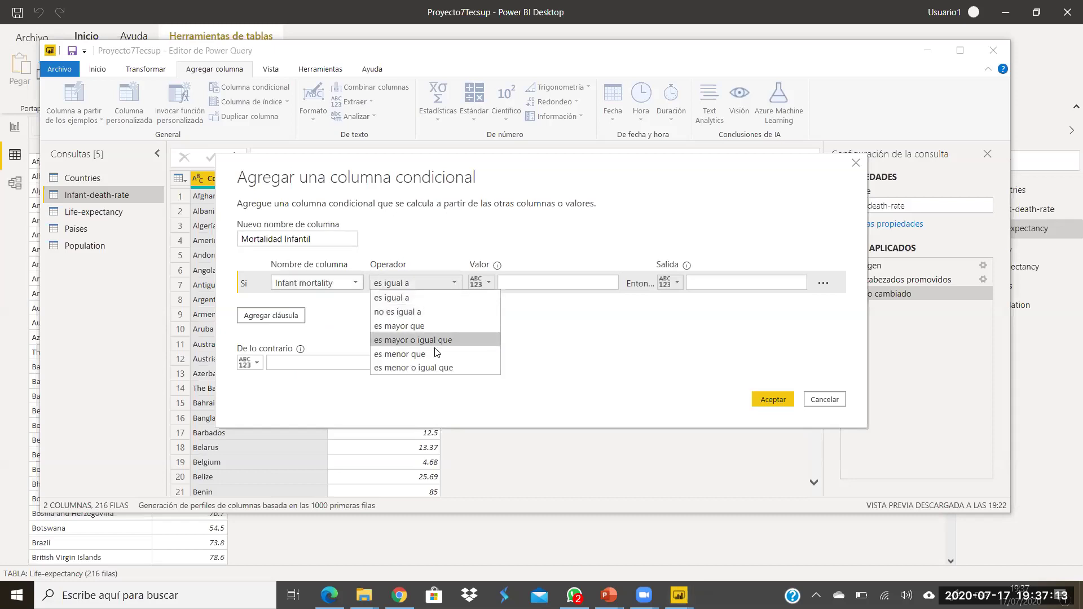
click(433, 369)
click(531, 283)
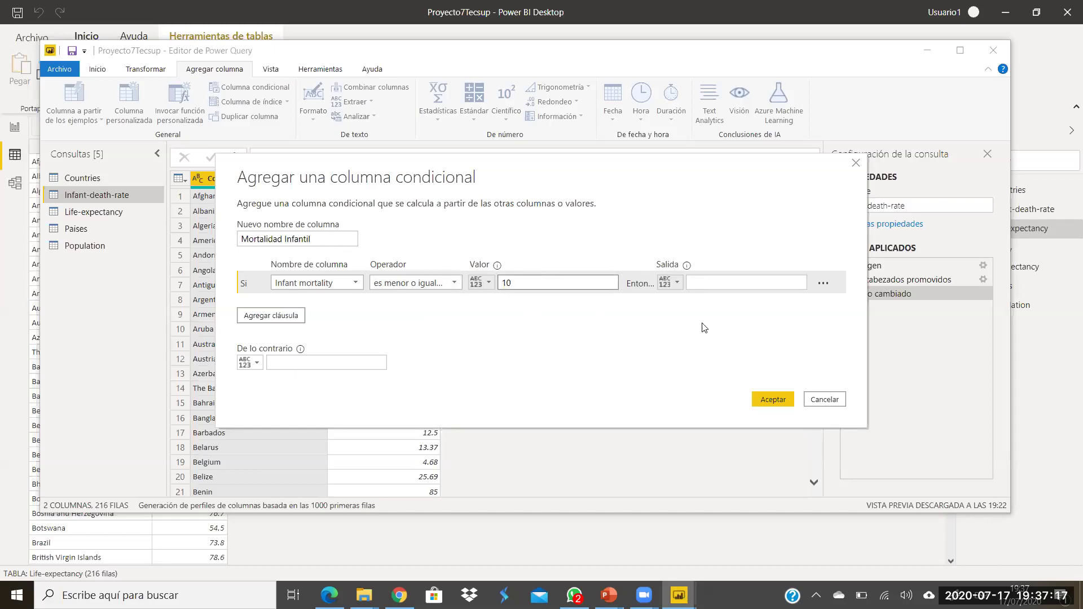
click(709, 291)
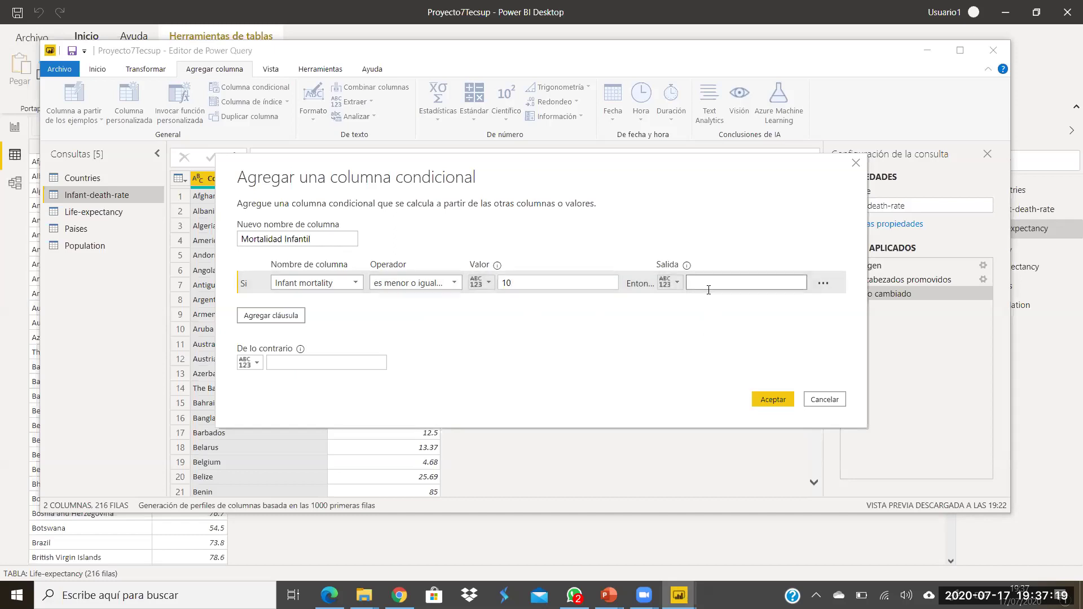
text(0 - 10)
Step: Add a second clause so that Infant mortality less than or equal to 25 outputs "10 - 25"
click(271, 315)
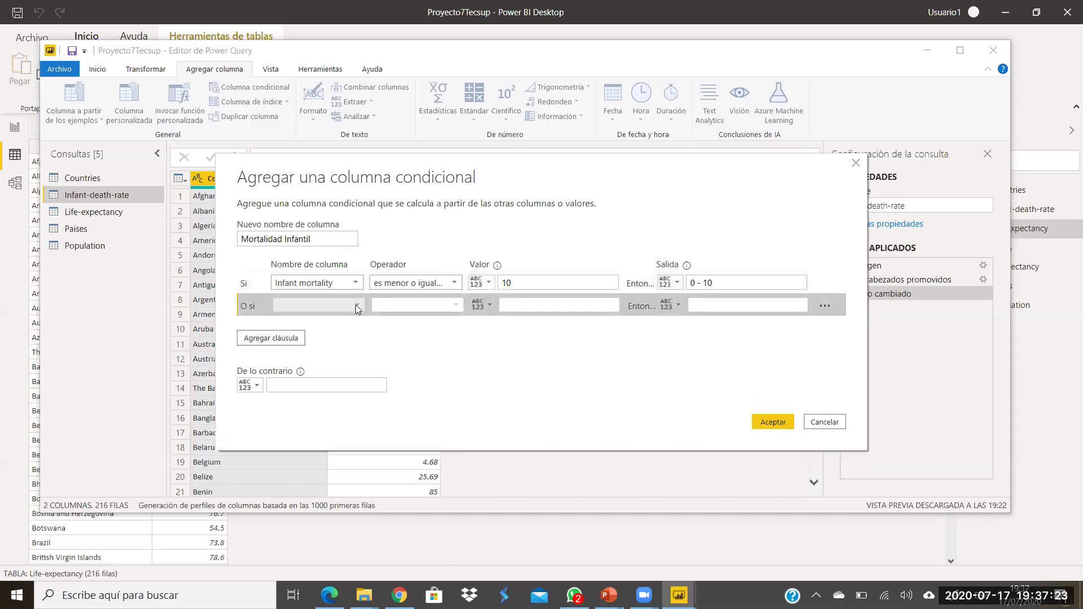
click(355, 305)
click(326, 333)
click(456, 305)
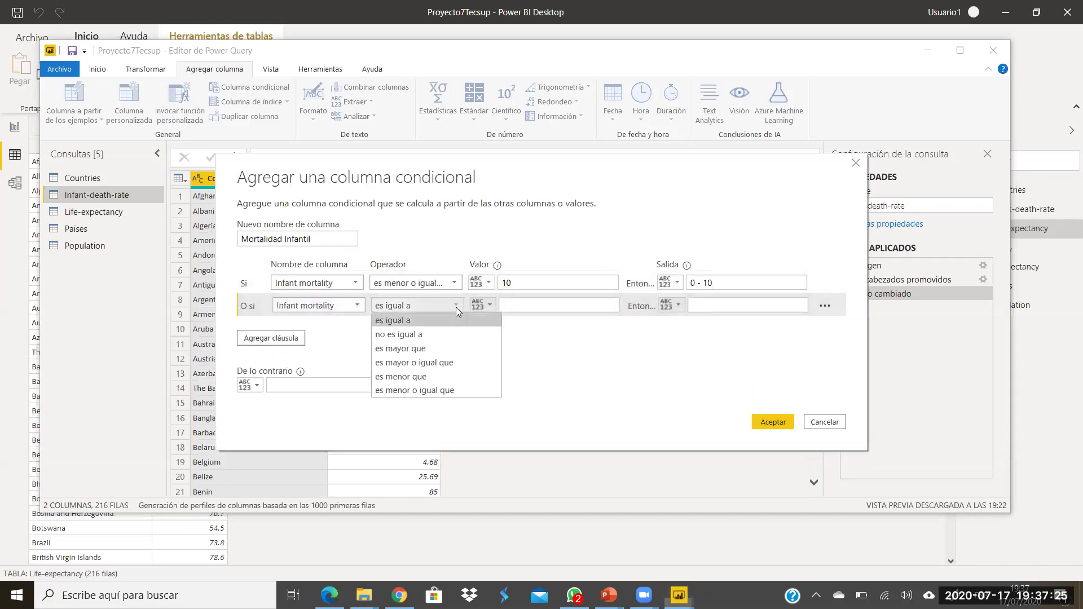
click(442, 389)
click(537, 310)
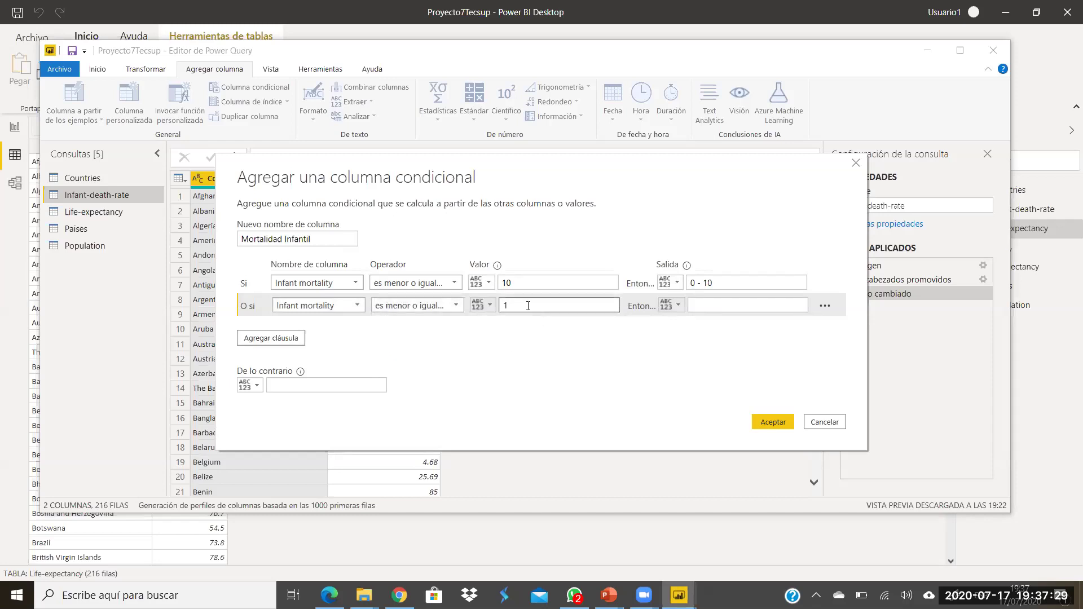
click(695, 304)
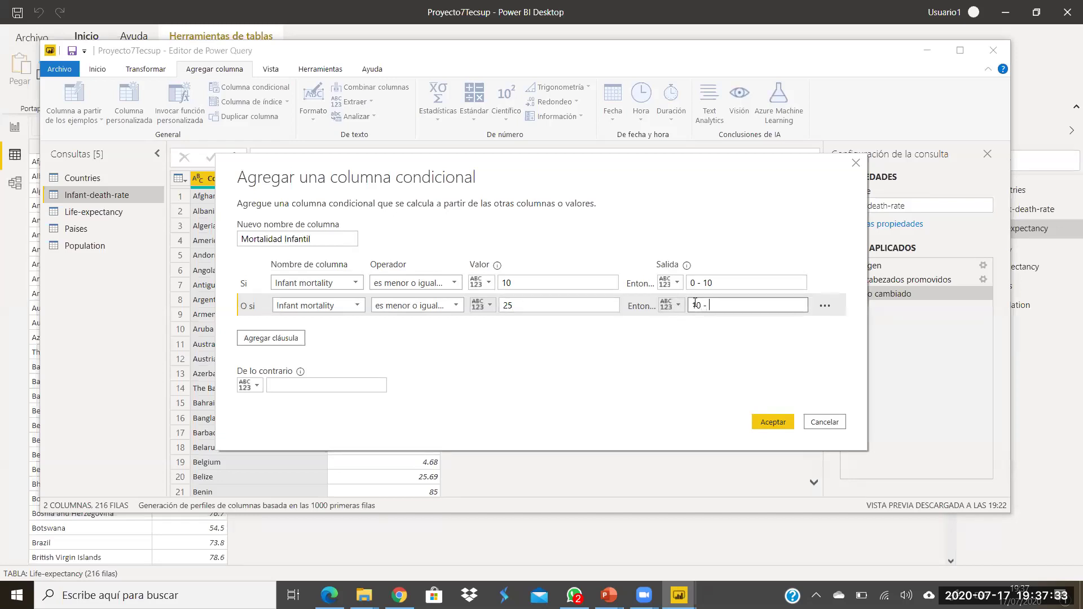
Step: Add a third clause so that Infant mortality less than or equal to 50 outputs "25 - 50"
click(284, 338)
click(359, 328)
click(324, 354)
click(456, 329)
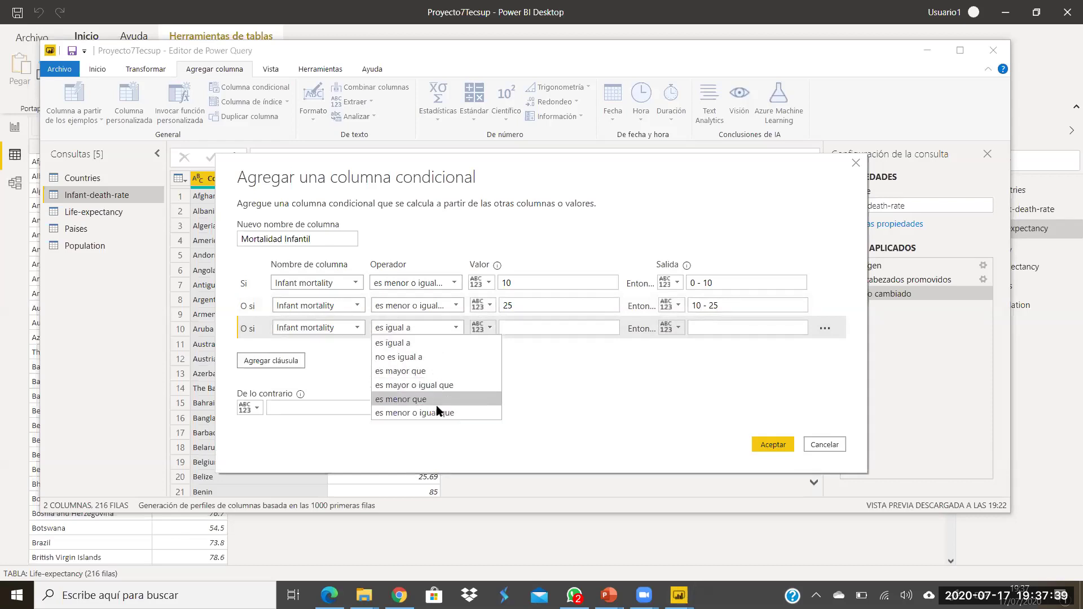
click(429, 414)
click(519, 327)
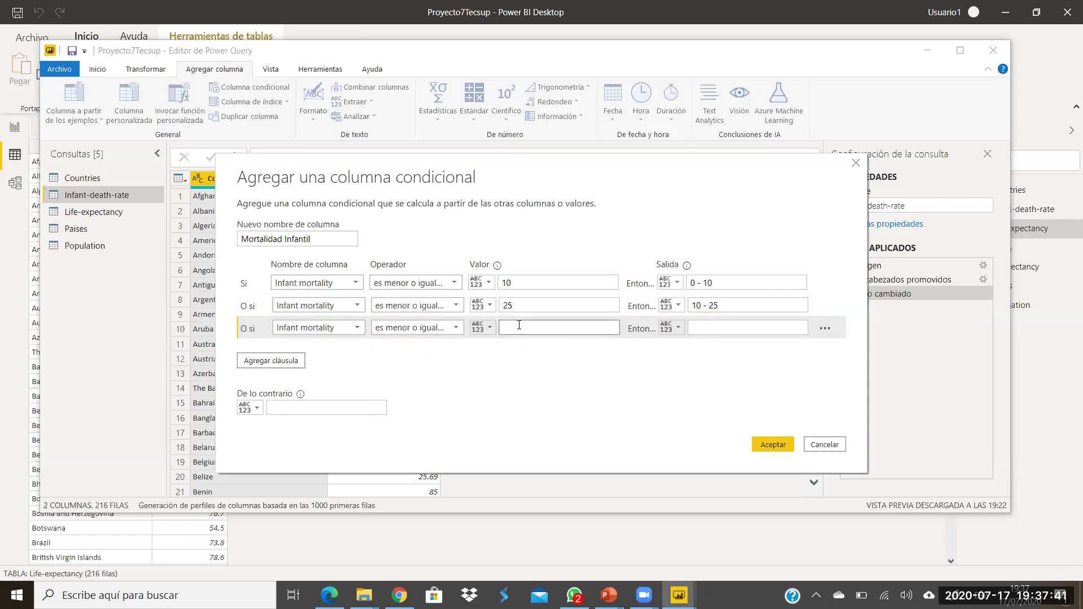
text(50)
click(700, 329)
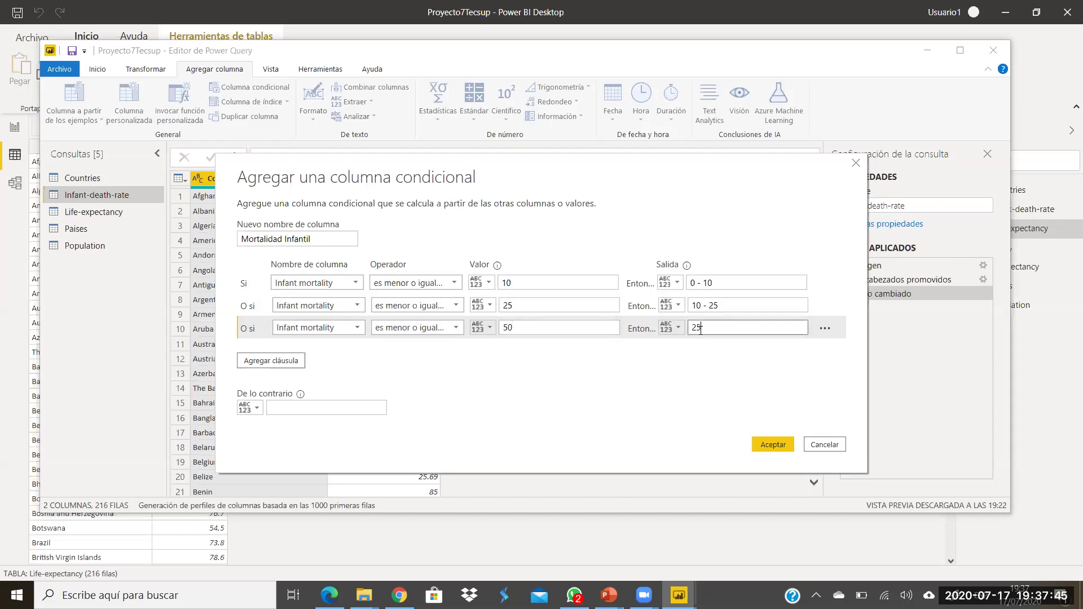
text(25 - 50)
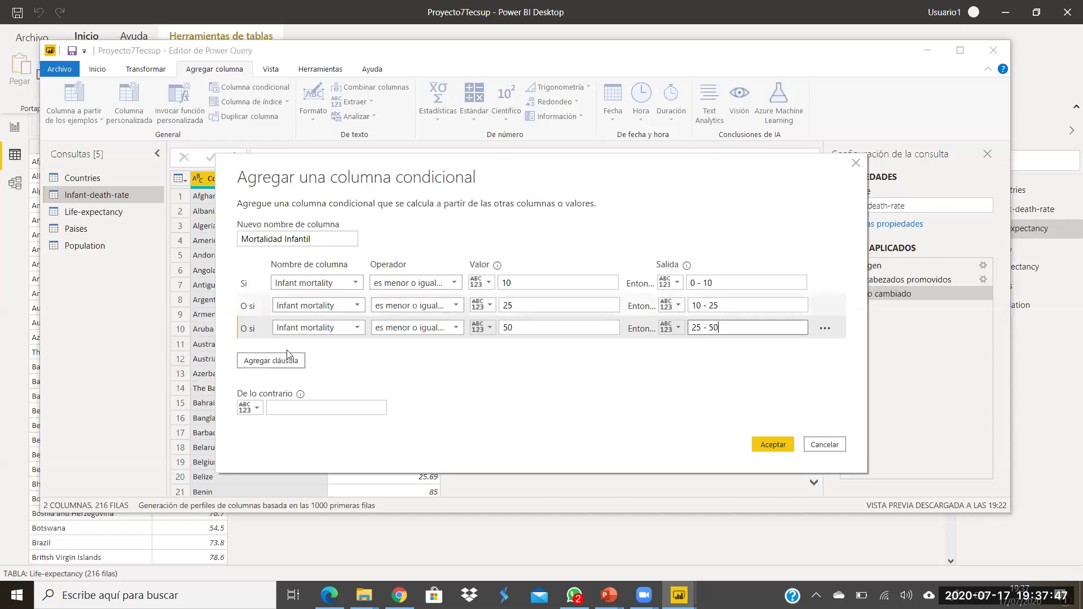
Step: Set the otherwise output to "50 a mas" and create the infant-mortality conditional column
click(293, 415)
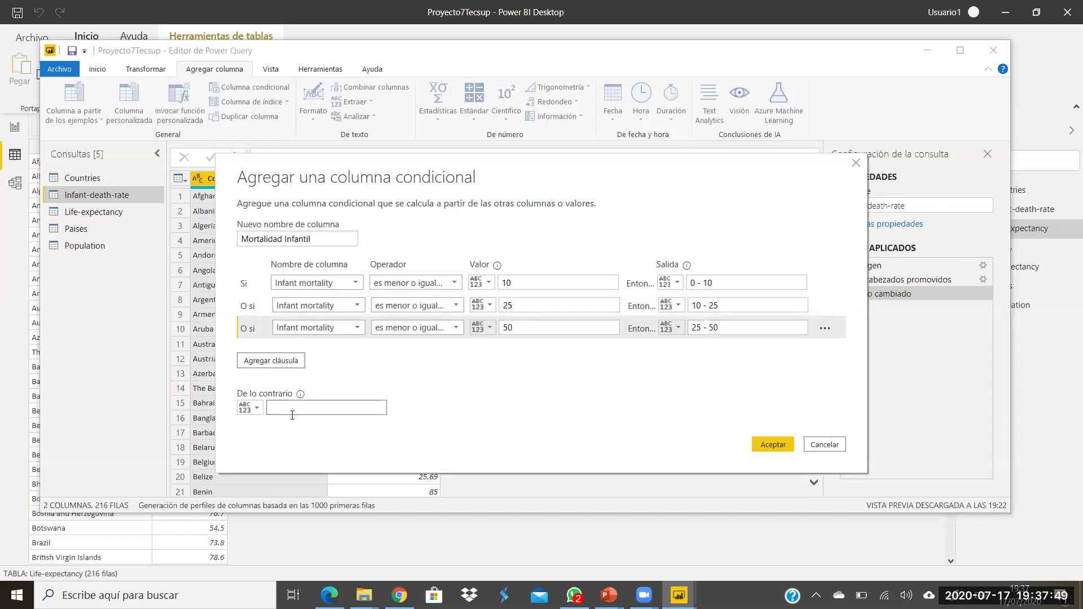
text(50 a mas)
click(771, 444)
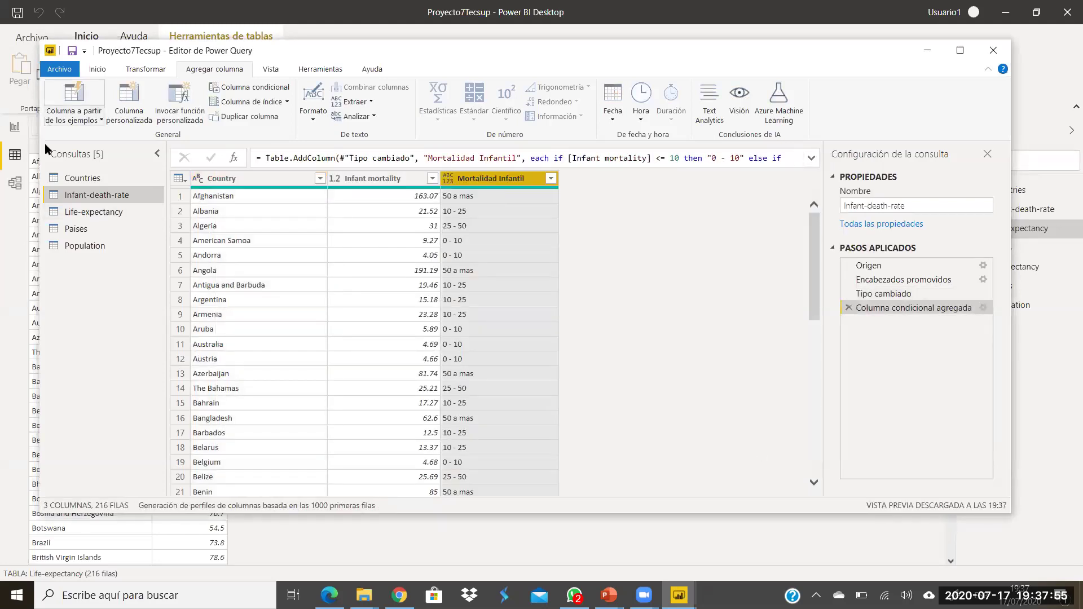
Step: Close the query editor applying the changes, and return to the report canvas
click(97, 70)
click(62, 97)
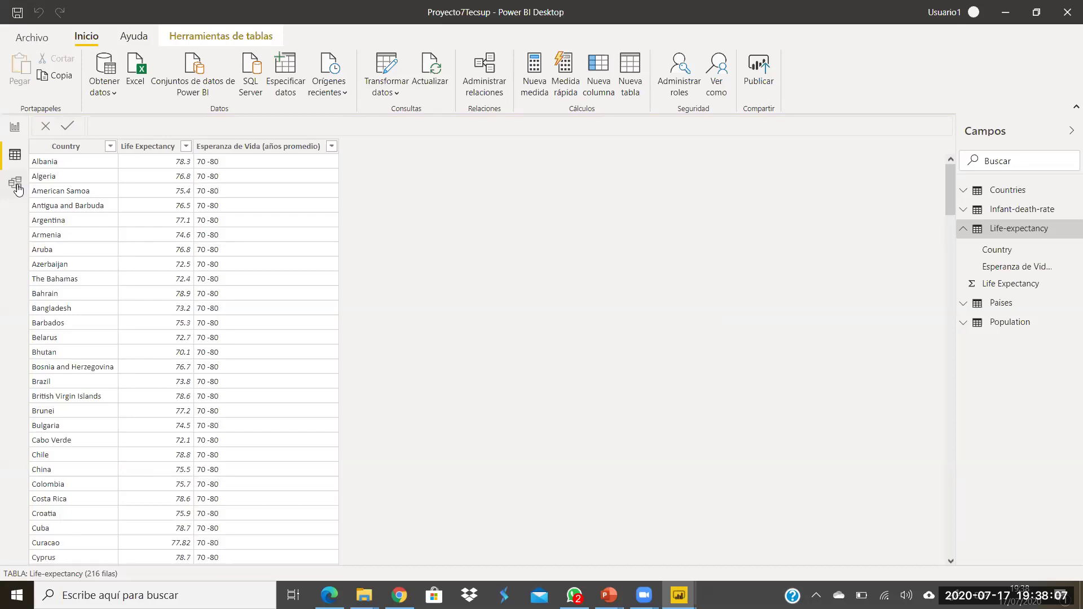
click(15, 128)
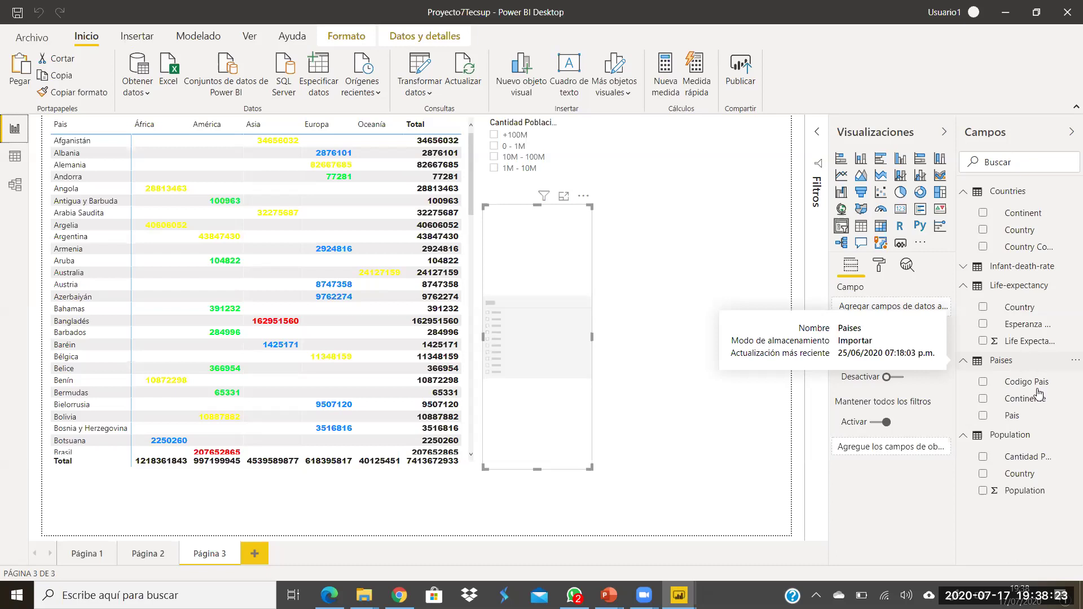
drag(1030, 345, 902, 315)
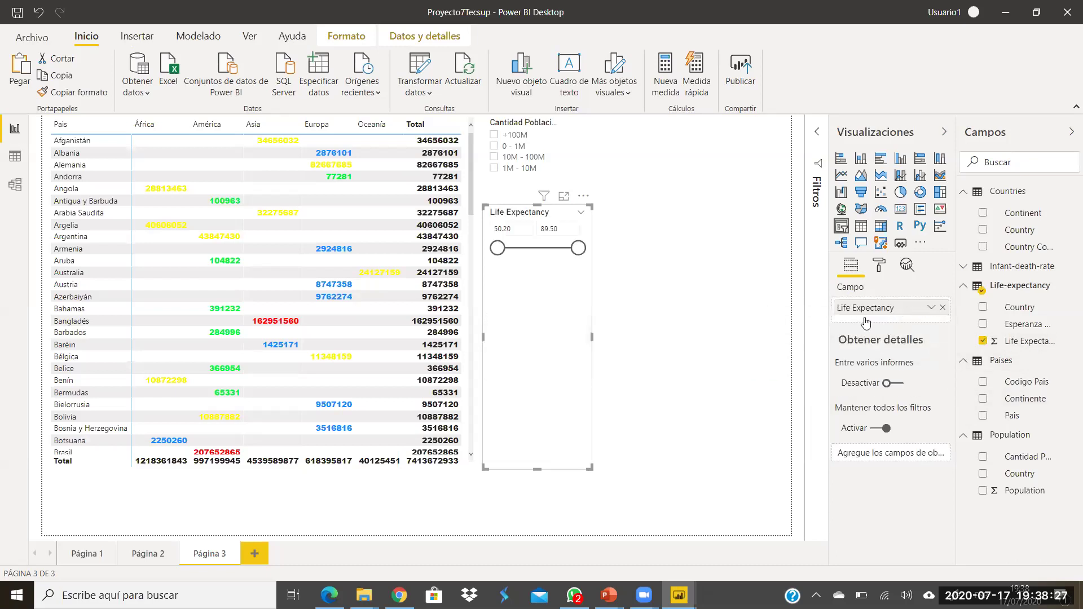
click(581, 213)
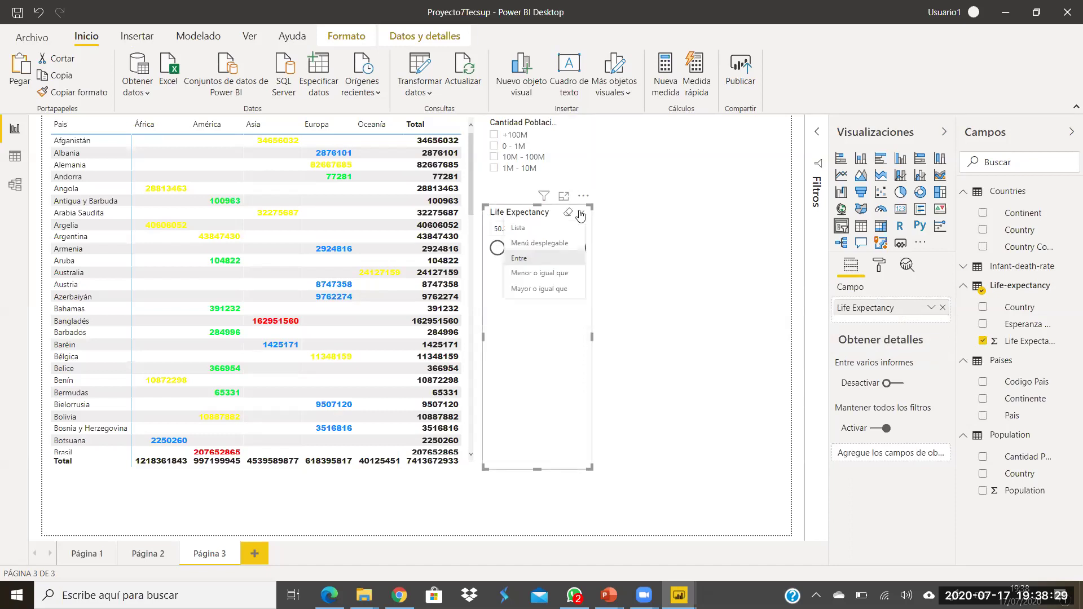
click(518, 227)
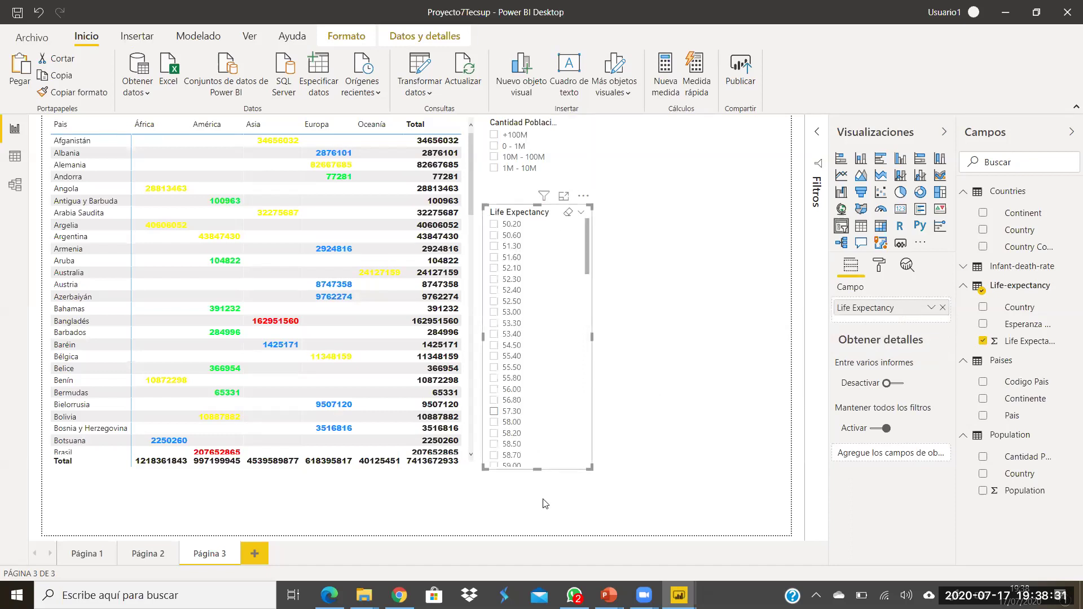
click(943, 307)
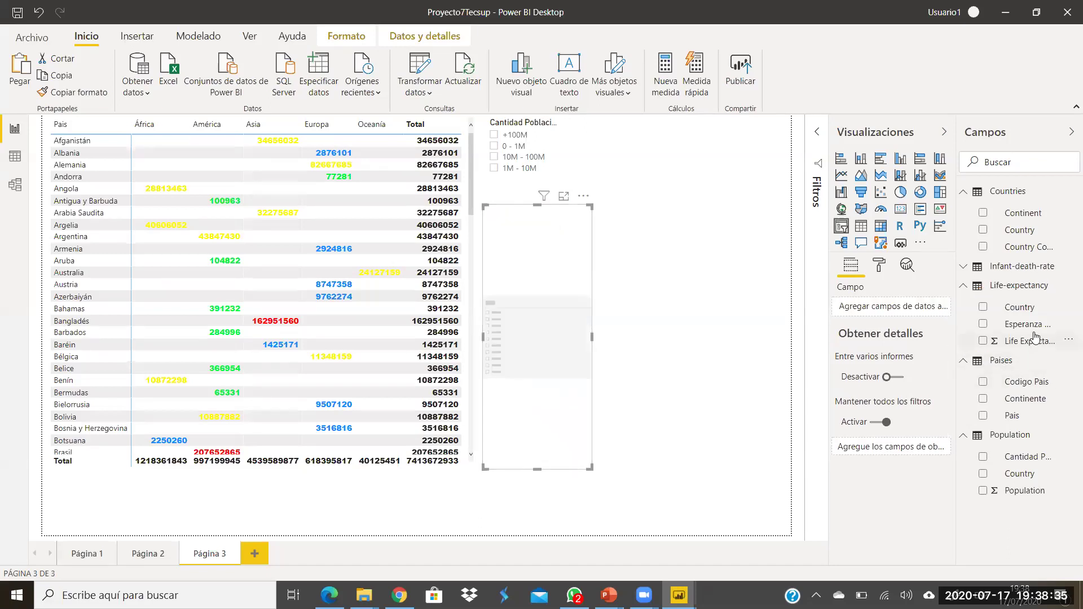
Step: Fill the empty slicer with the Esperanza de Vida range field, shorten it and place it beside the Cantidad Población slicer
drag(1025, 325, 909, 306)
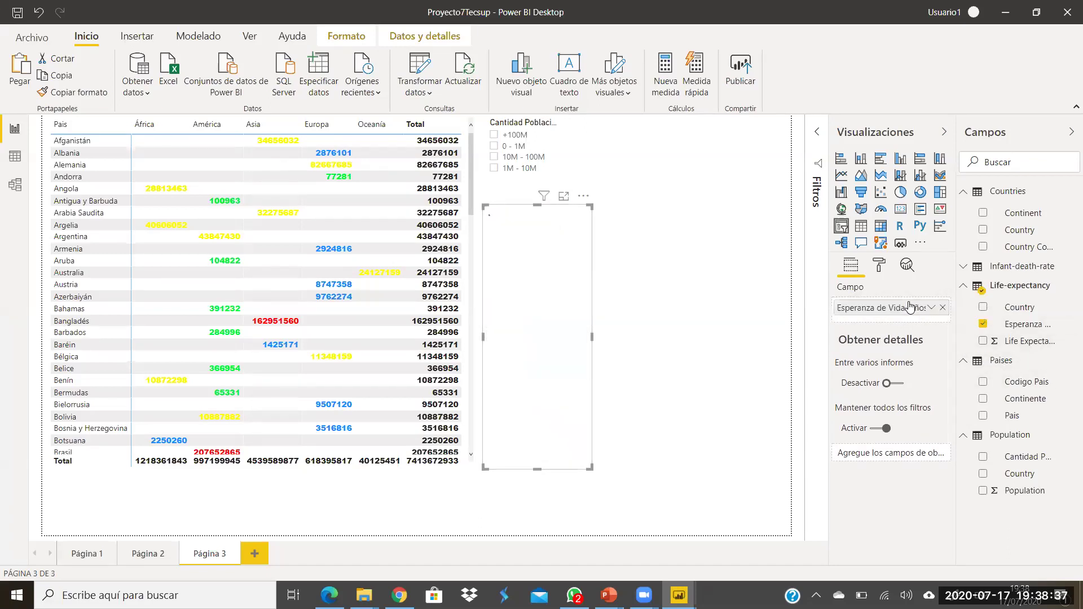
drag(537, 469, 554, 285)
drag(542, 248, 636, 157)
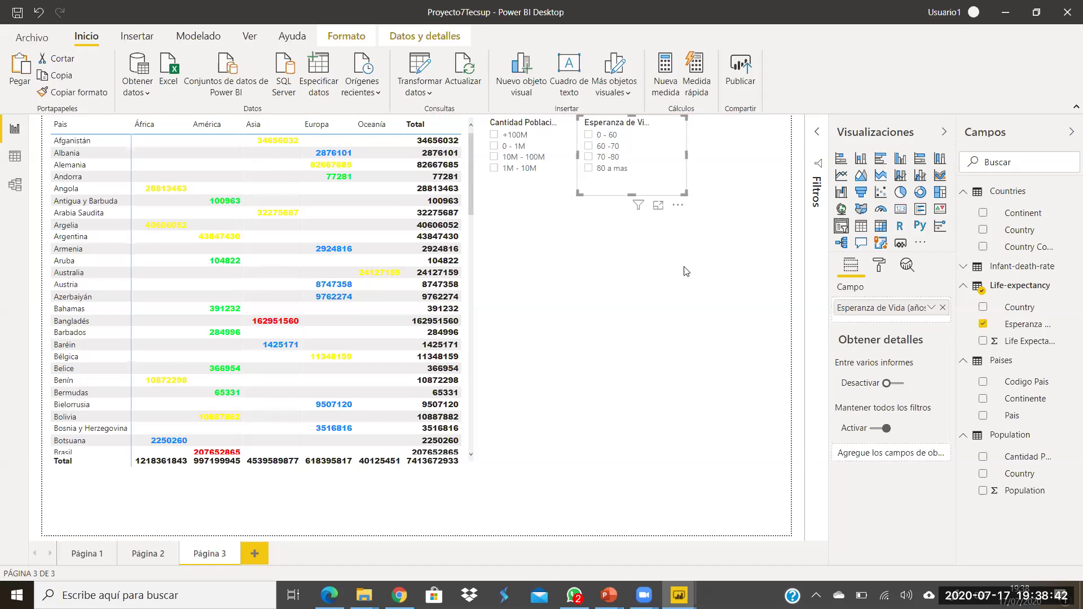
click(671, 348)
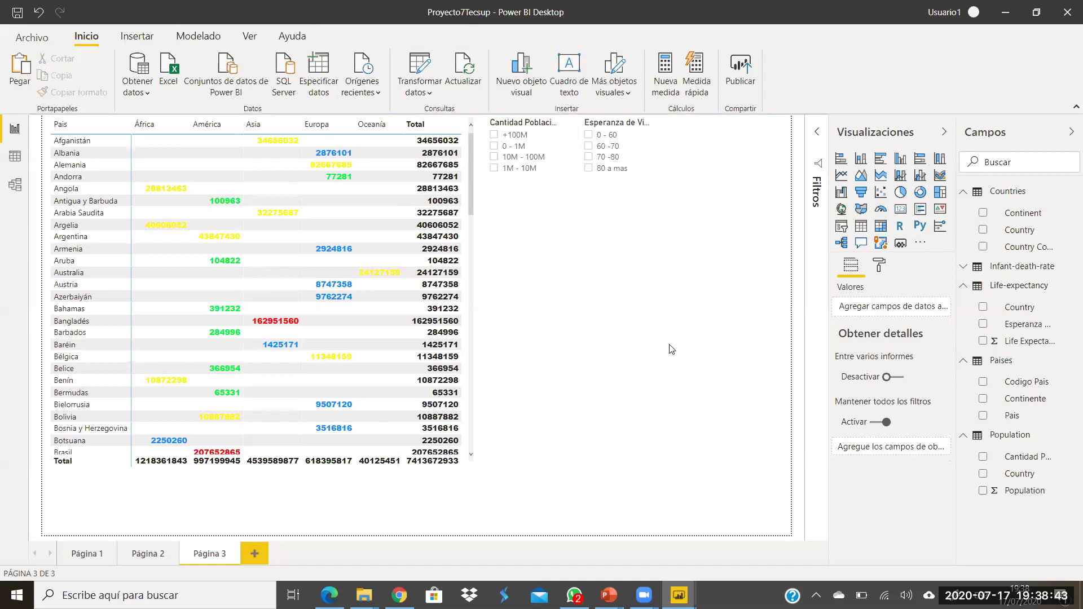
Step: Add a slicer for the Mortalidad Infantil field, shorten it and place it beside the Esperanza de Vida slicer
click(842, 227)
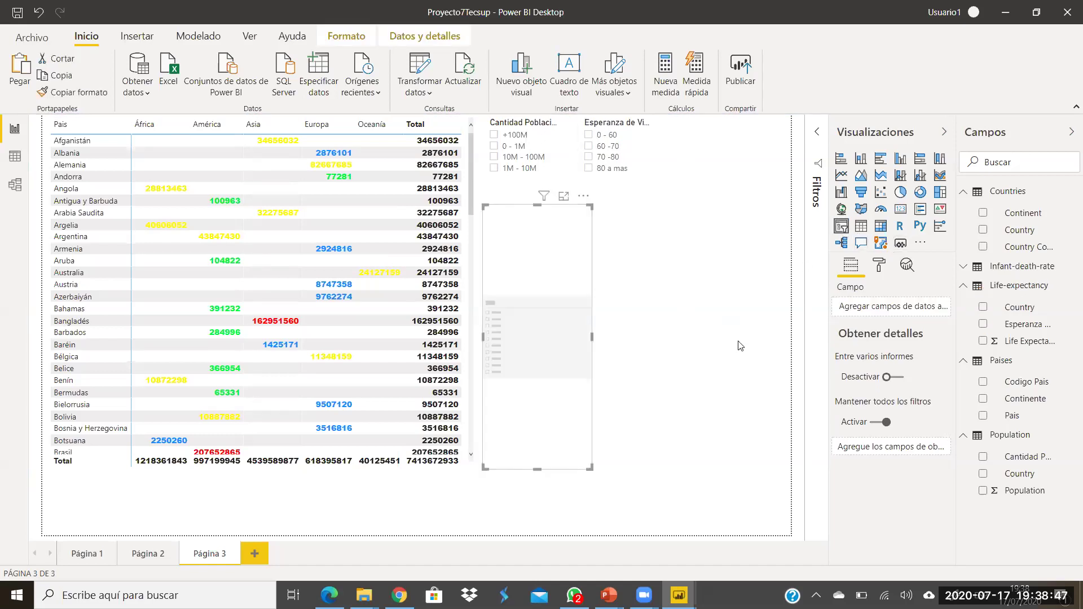
click(964, 273)
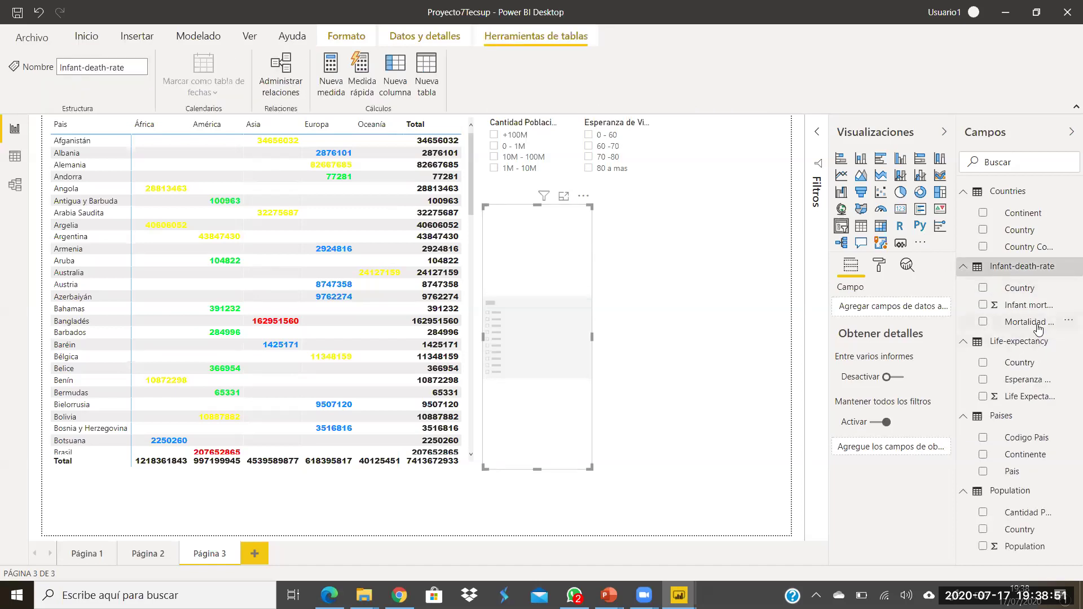
drag(1038, 329, 891, 307)
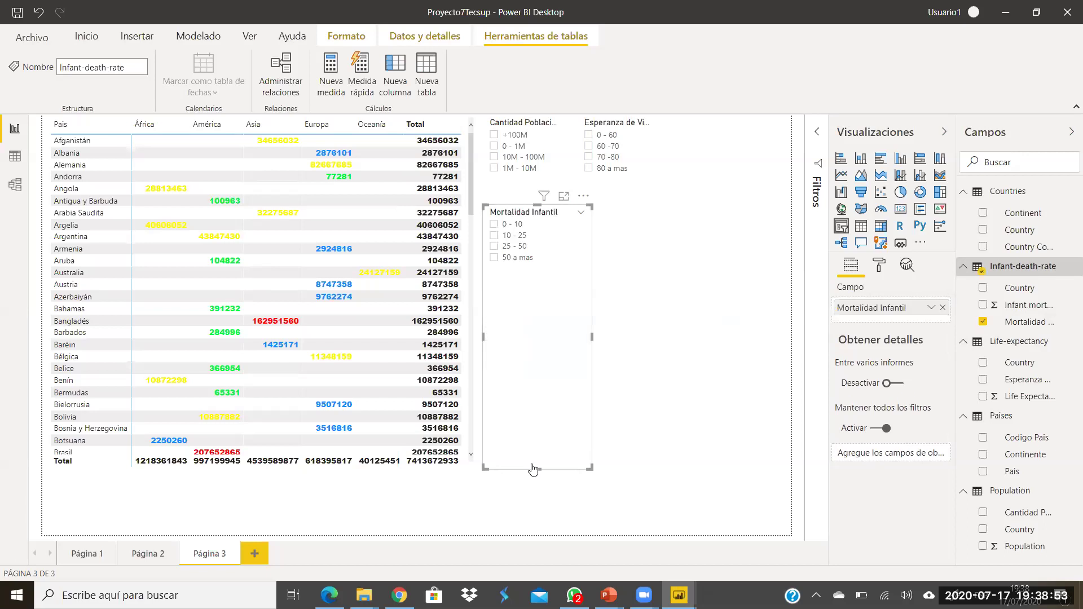
drag(533, 468, 785, 164)
click(638, 411)
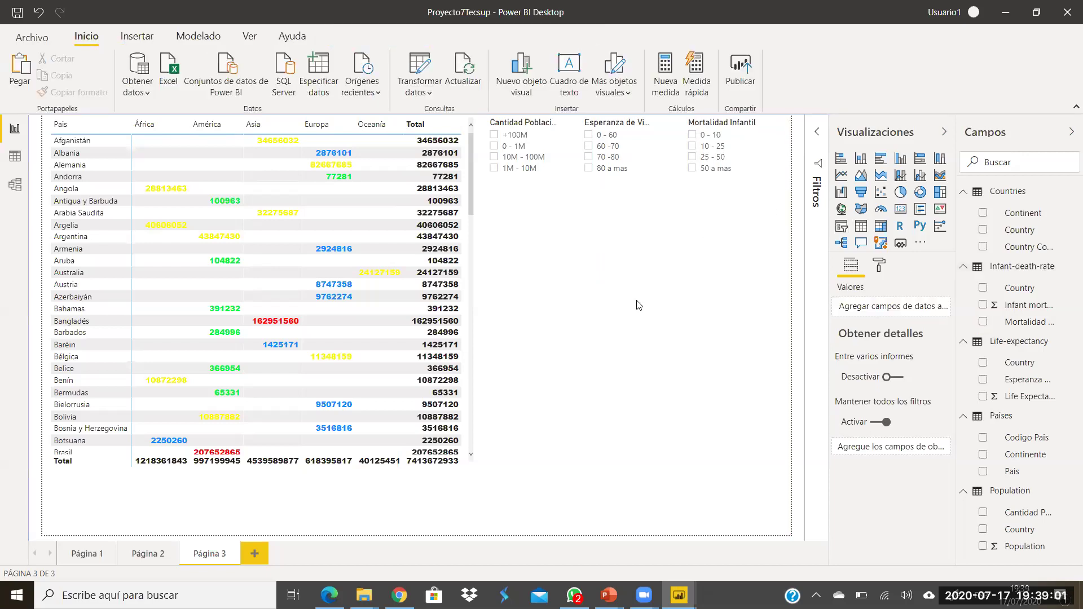
Step: Test the Cantidad Población slicer with +100M, 10M - 100M and 1M - 10M, clear it, and narrow the slicer to avoid overlapping its neighbour
click(494, 135)
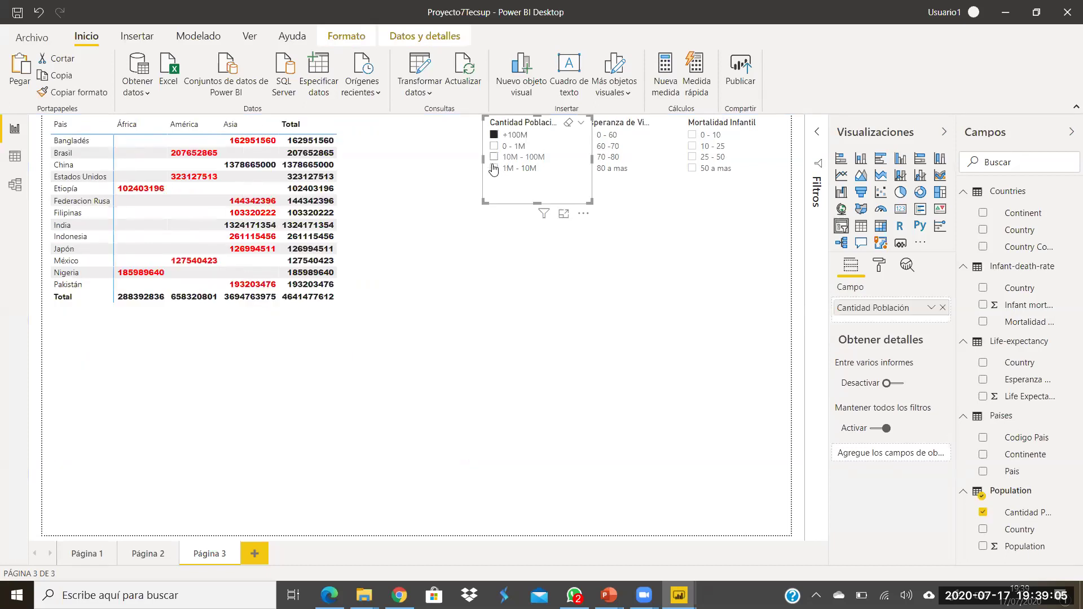
click(497, 158)
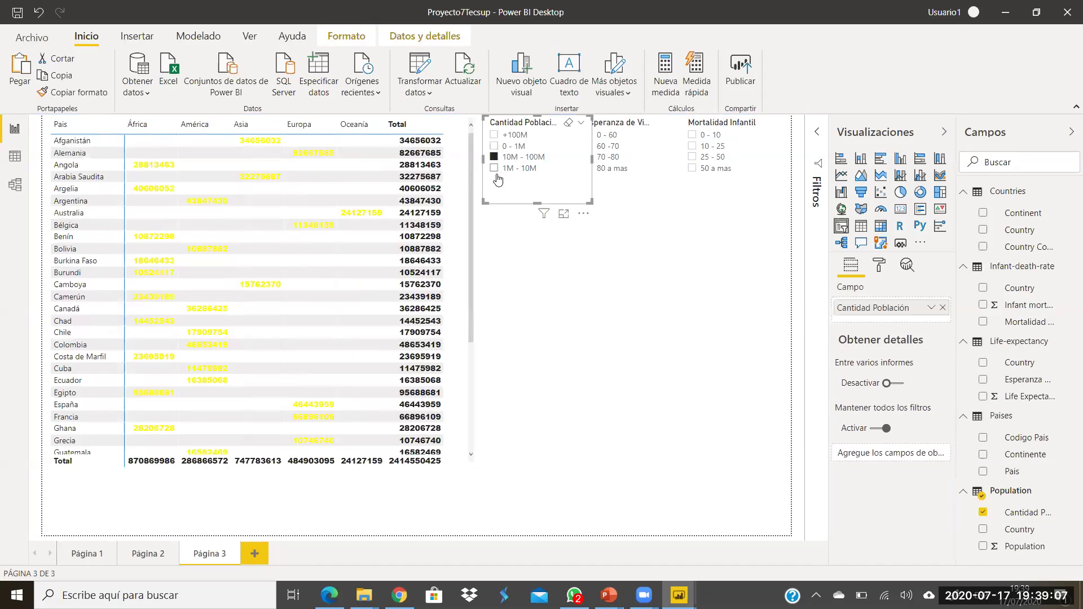
click(494, 168)
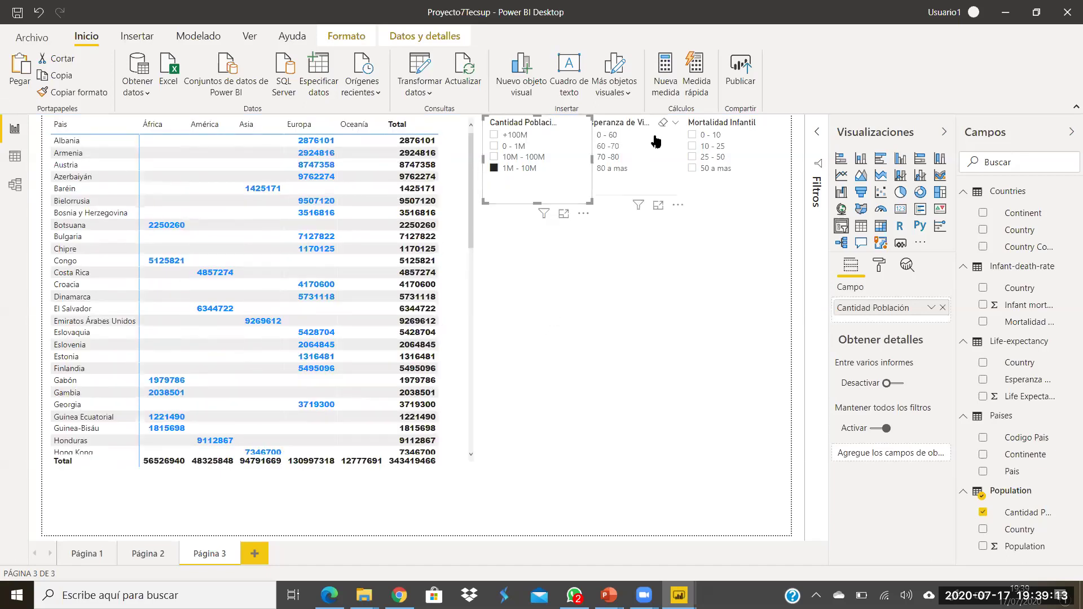
click(568, 123)
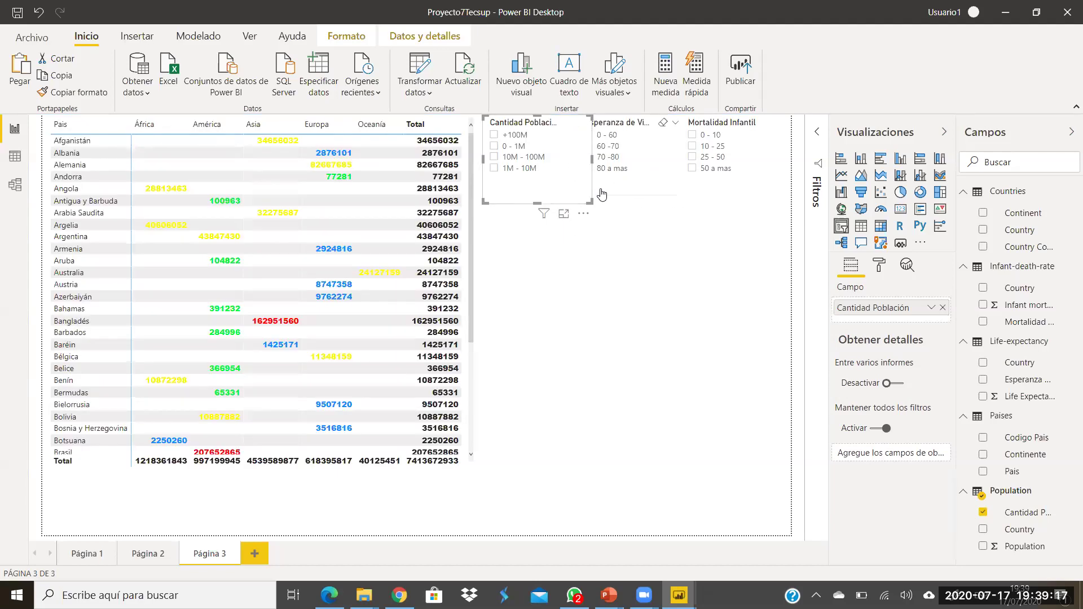
drag(593, 168, 578, 164)
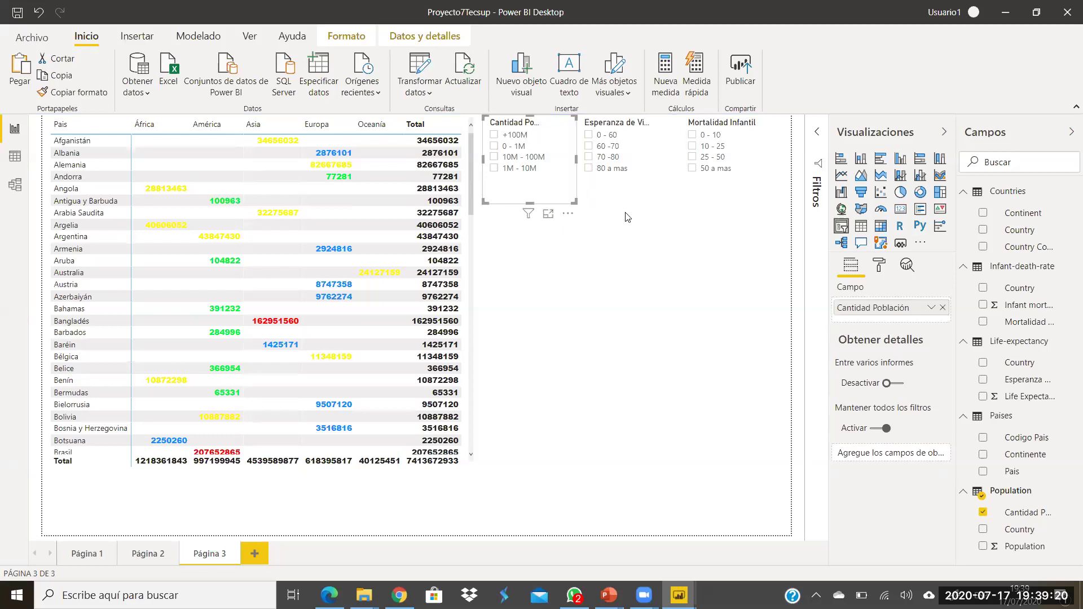
Step: Test the matrix filtering with life expectancy "80 a mas" and infant mortality "10 - 25", clearing each selection after checking it
click(590, 169)
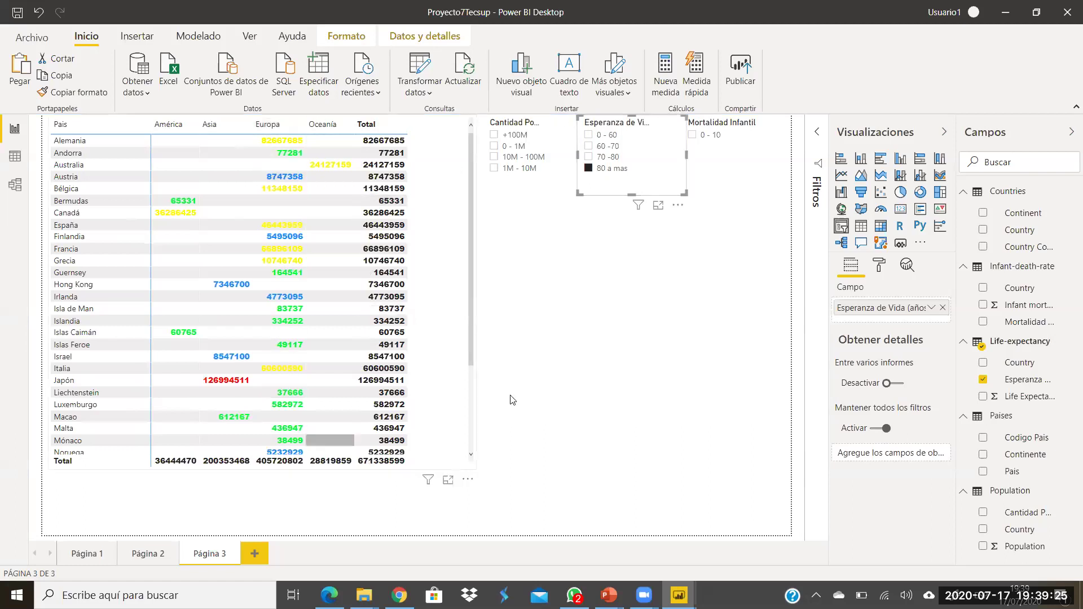
click(588, 168)
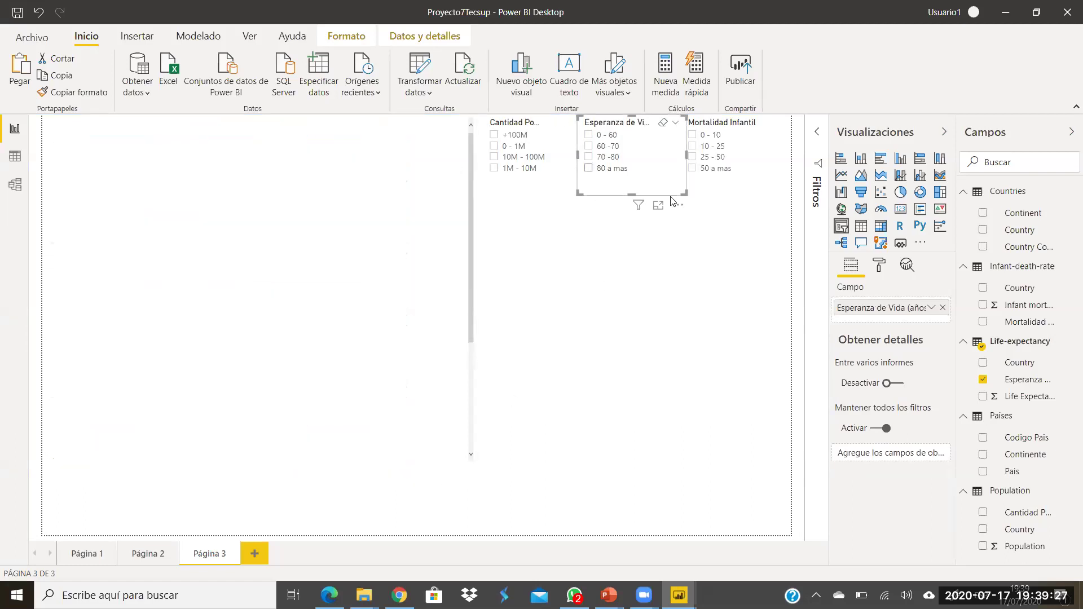
click(677, 289)
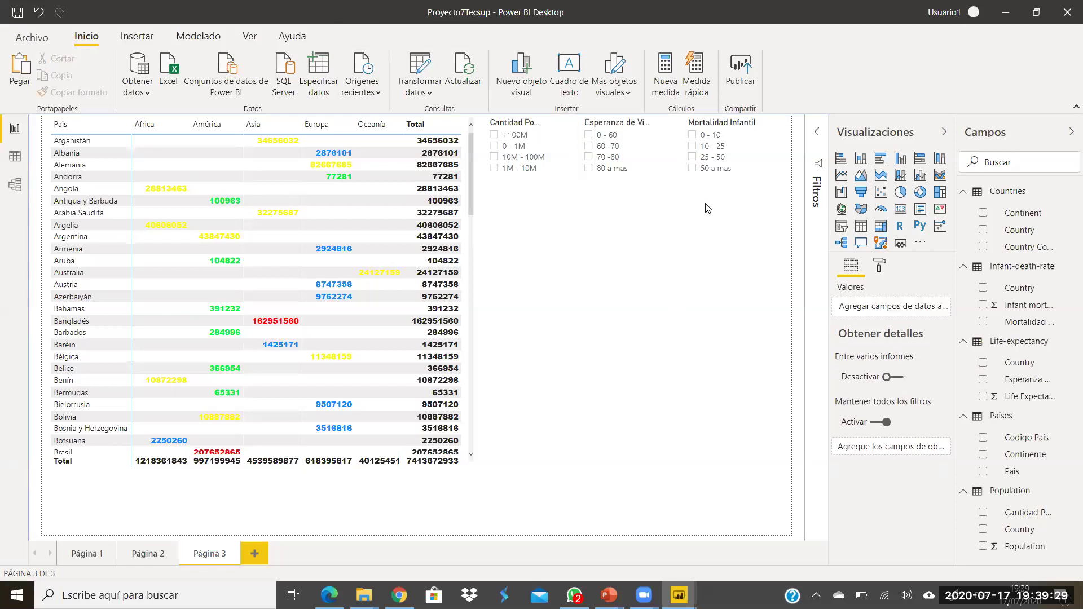
click(692, 147)
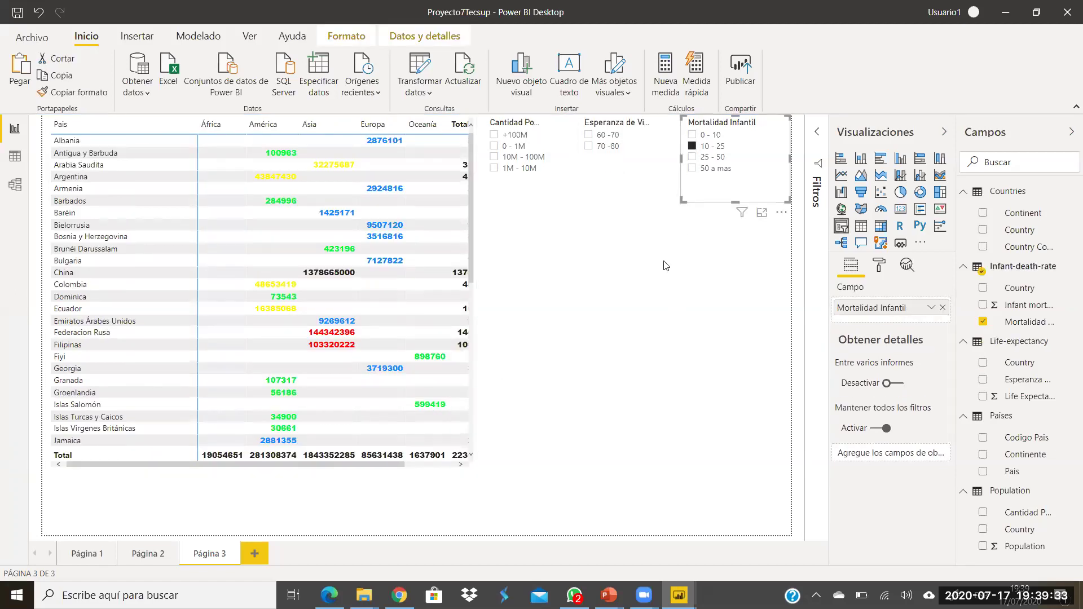
click(693, 147)
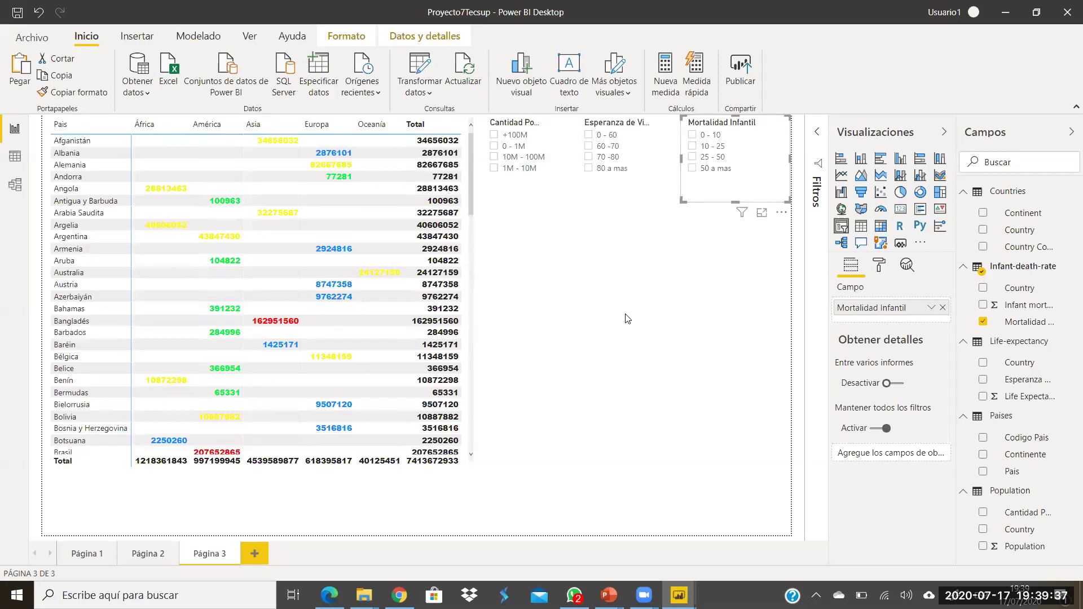
click(678, 362)
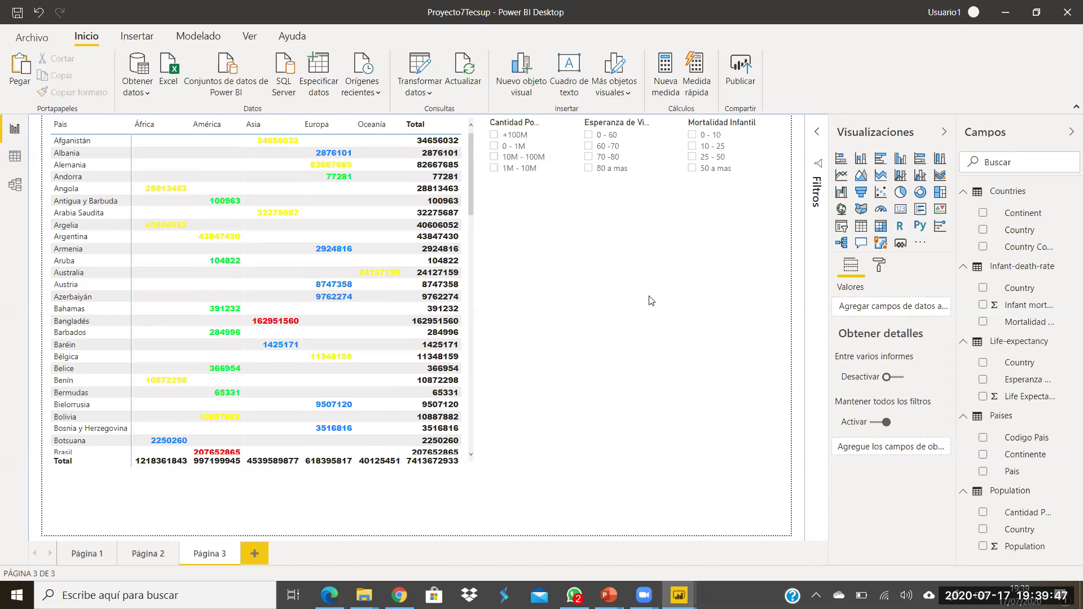
Step: Insert an empty pie chart on Página 3, widen and shorten it, and place it directly beneath the three slicers
click(901, 193)
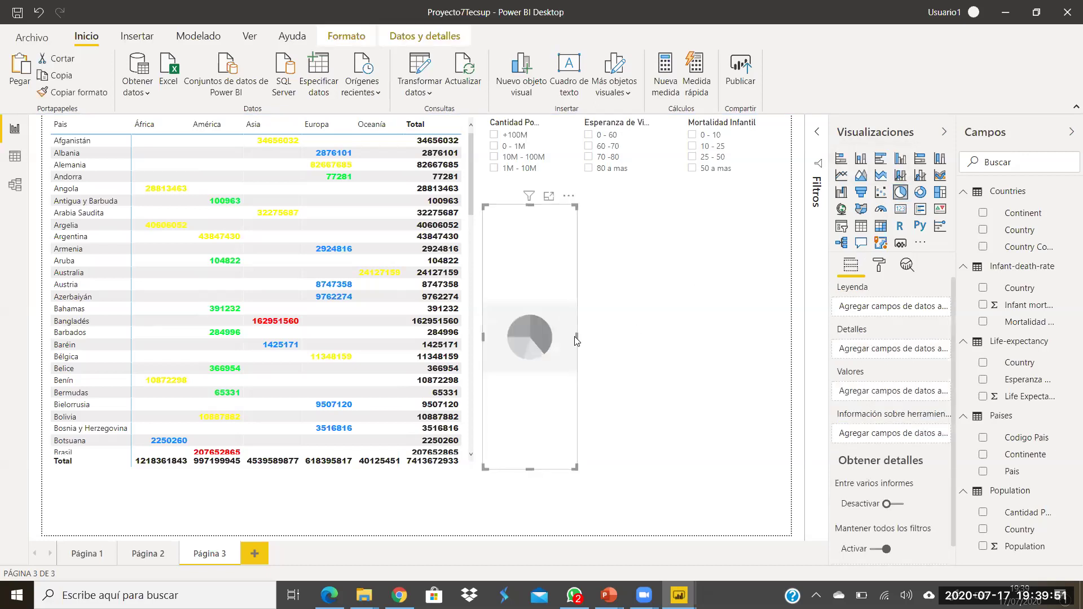
drag(612, 340, 744, 354)
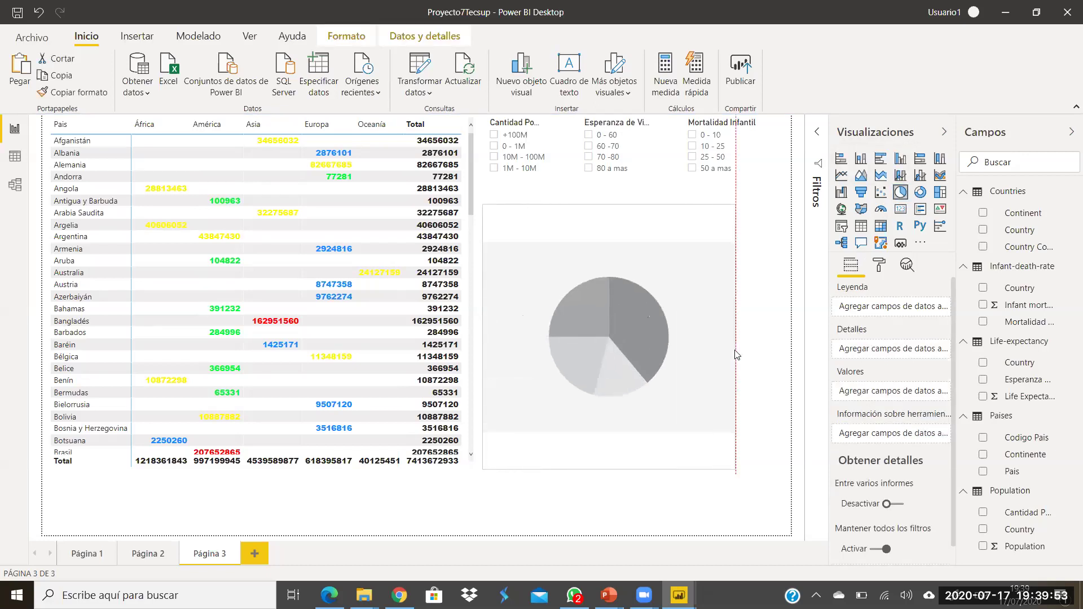
drag(617, 475, 671, 411)
drag(722, 360, 740, 345)
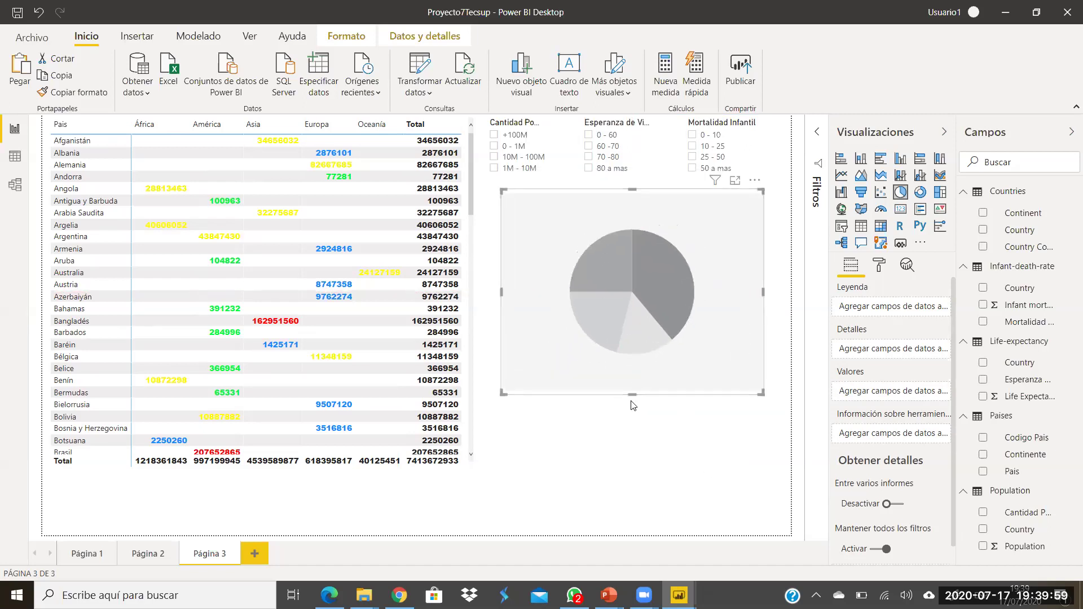
drag(631, 398, 643, 356)
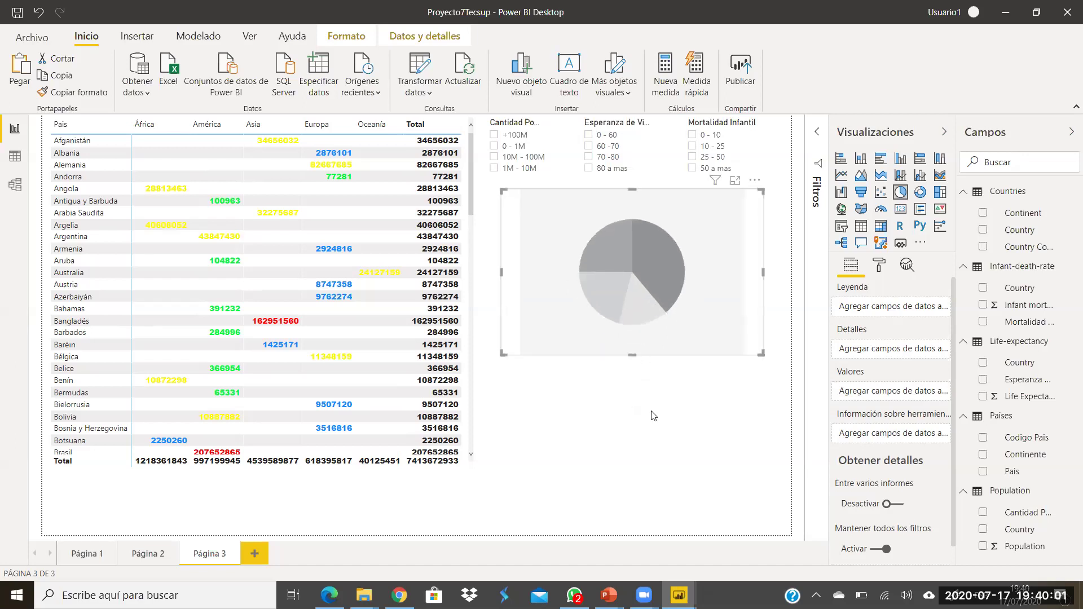
click(650, 415)
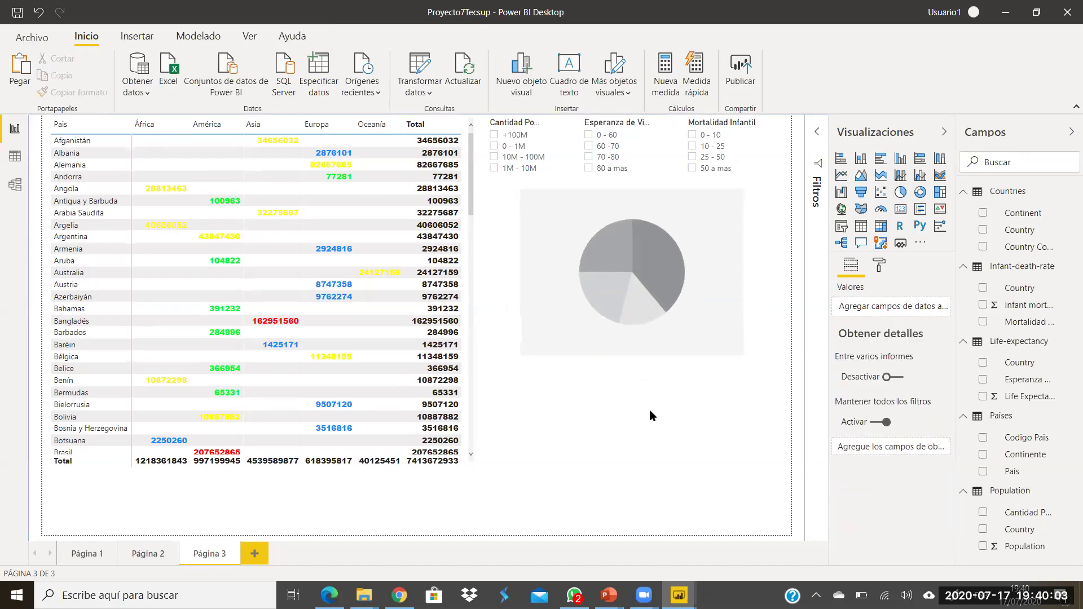
Step: Assign Pais as the legend and Life Expectancy as the values of the empty pie chart on Página 3
click(712, 303)
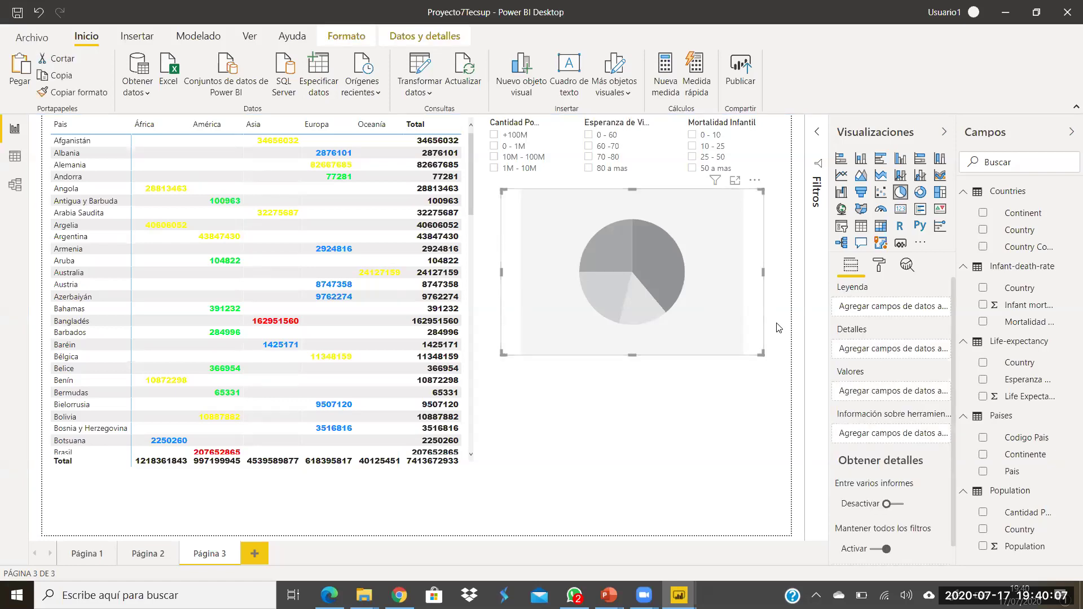
drag(1031, 478, 884, 308)
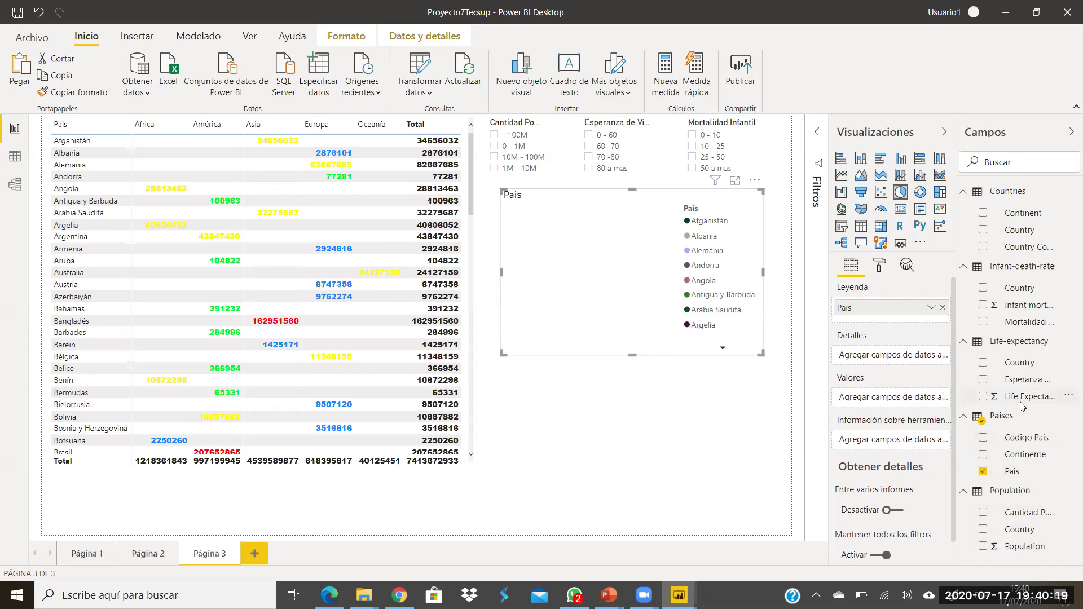
drag(1015, 402, 891, 397)
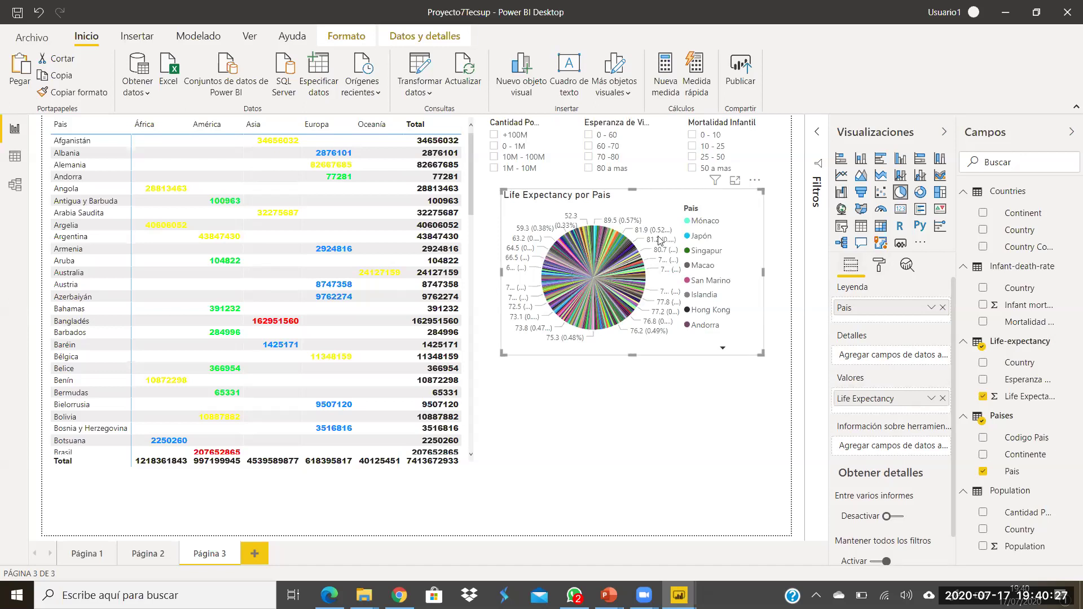
Step: Set the Life Expectancy pie chart's legend position to Centro inferior and its label style to Porcentaje del total
click(879, 268)
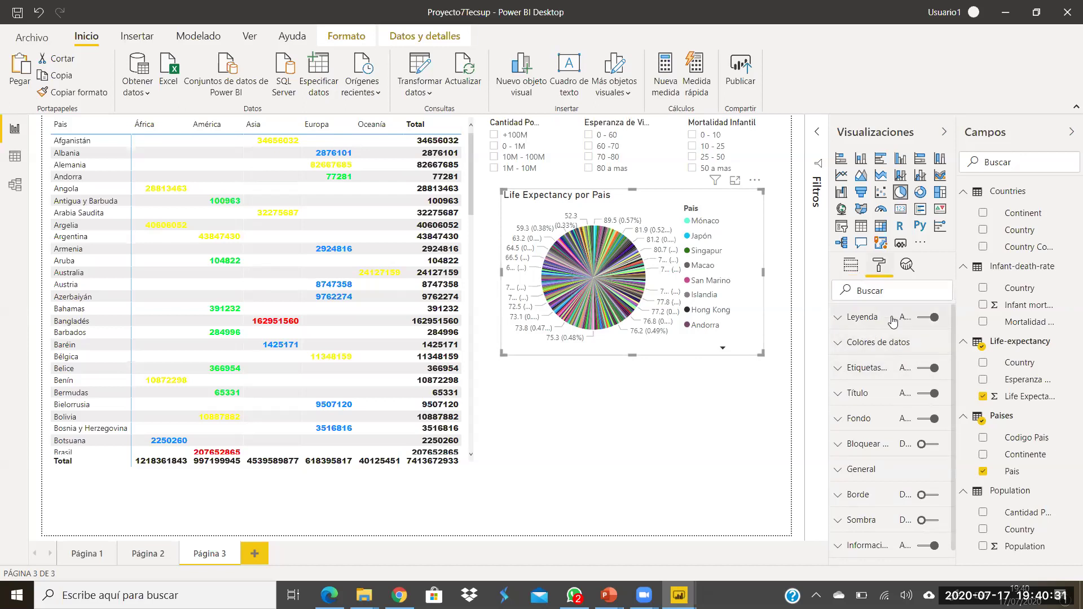
click(839, 317)
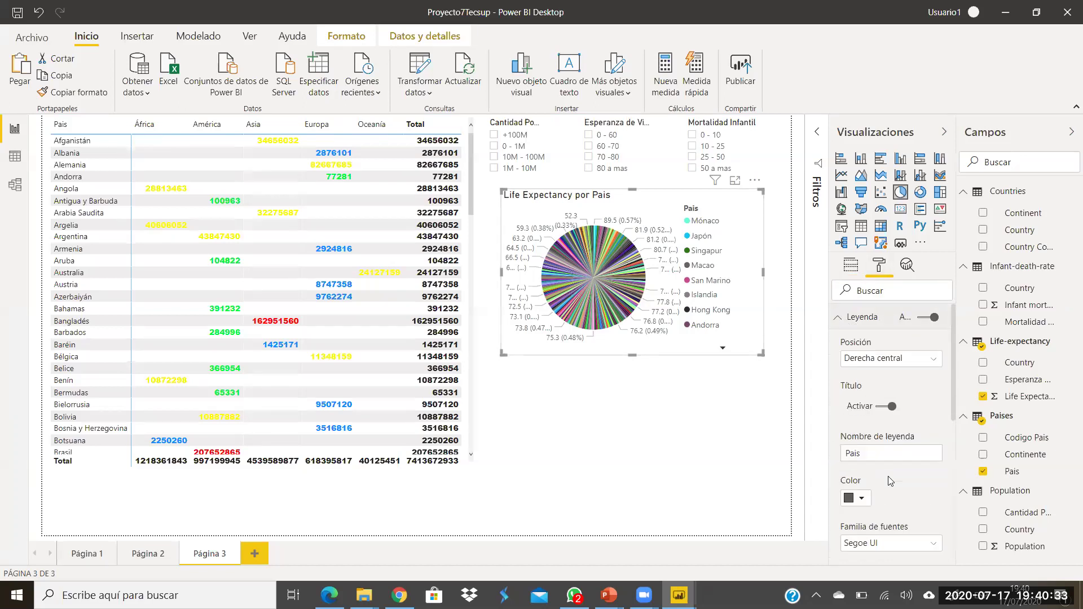
click(931, 359)
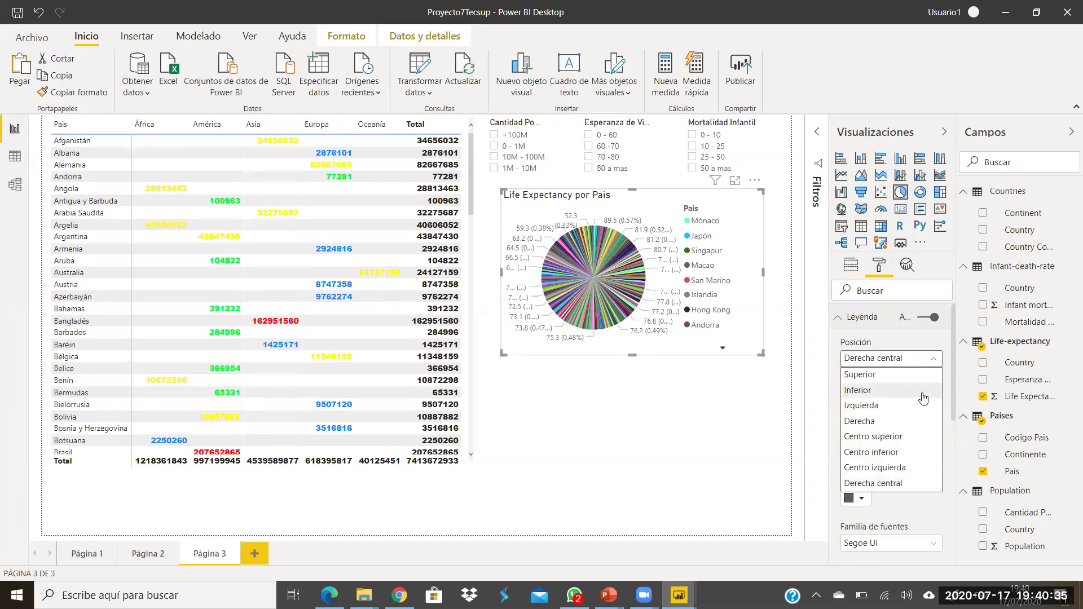
click(889, 453)
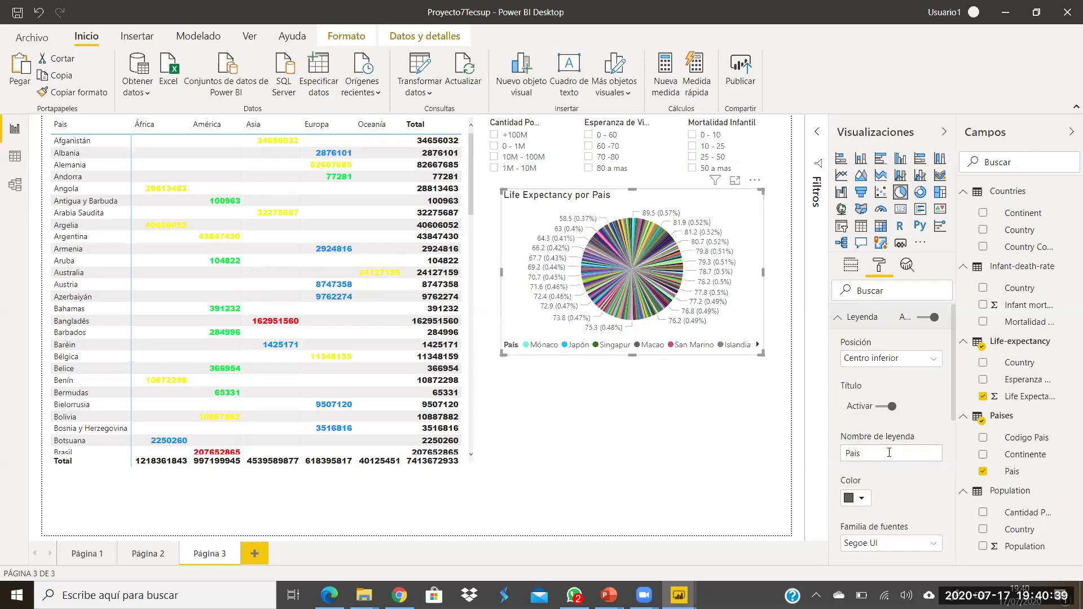
click(839, 319)
click(840, 372)
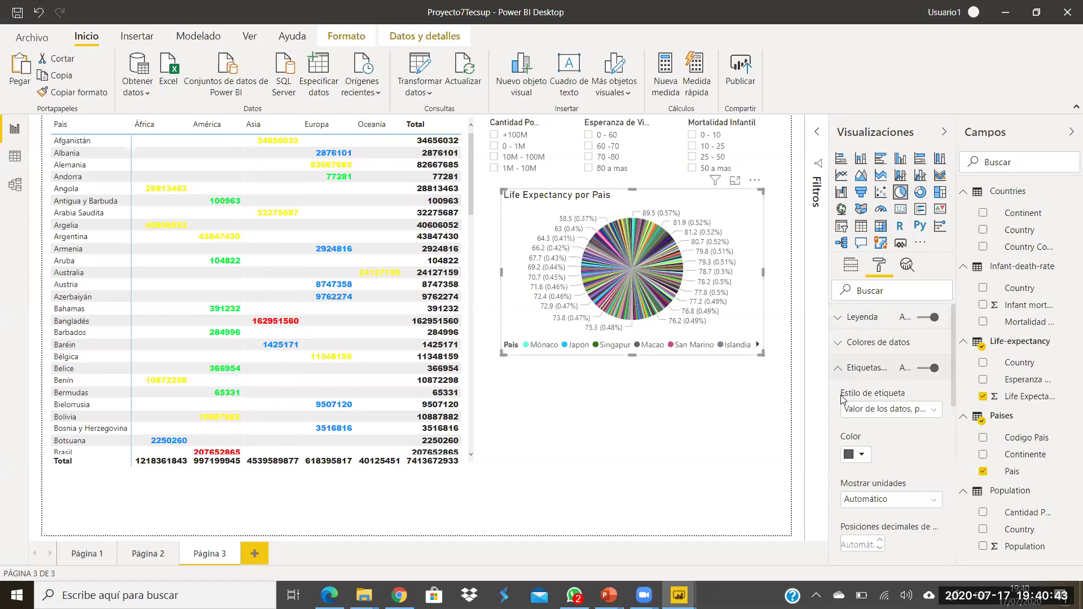
click(933, 416)
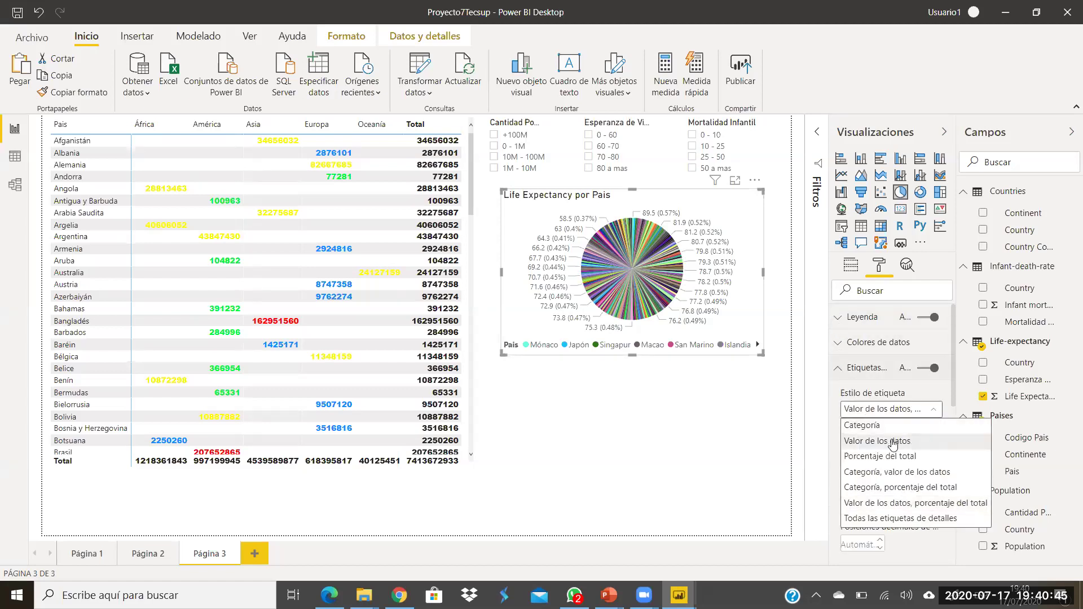
click(894, 461)
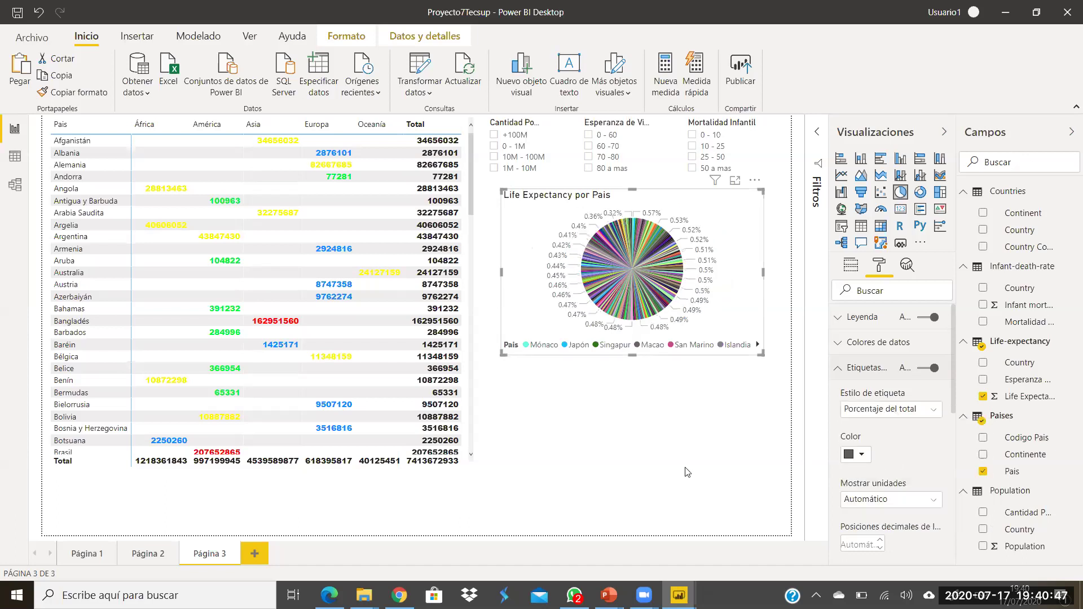
click(668, 431)
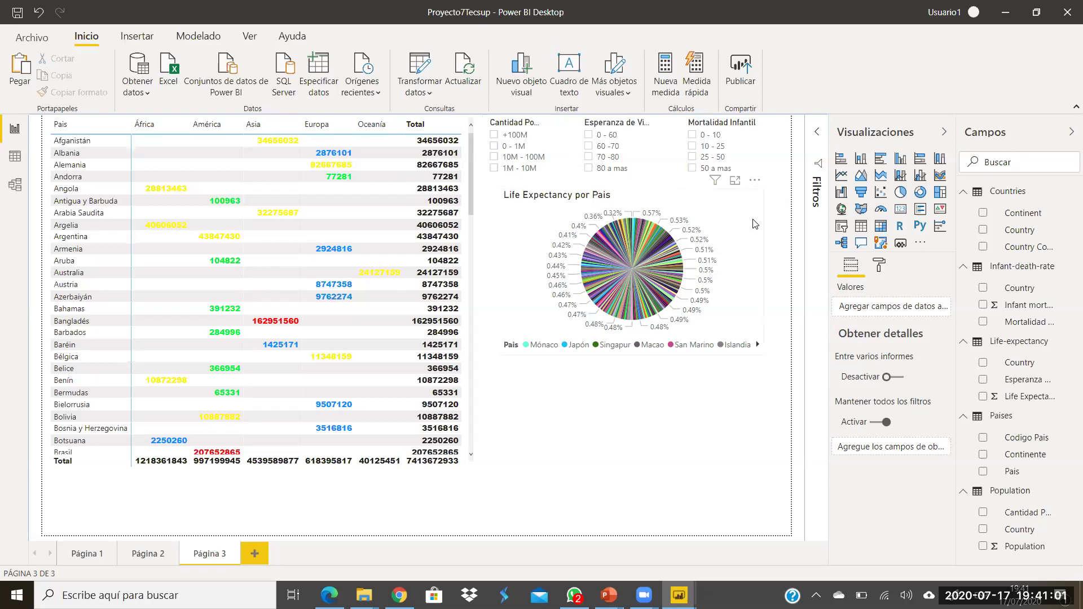
Step: Test how the Cantidad Población slicer filters the pie chart with +100M, and clear the selection
click(497, 137)
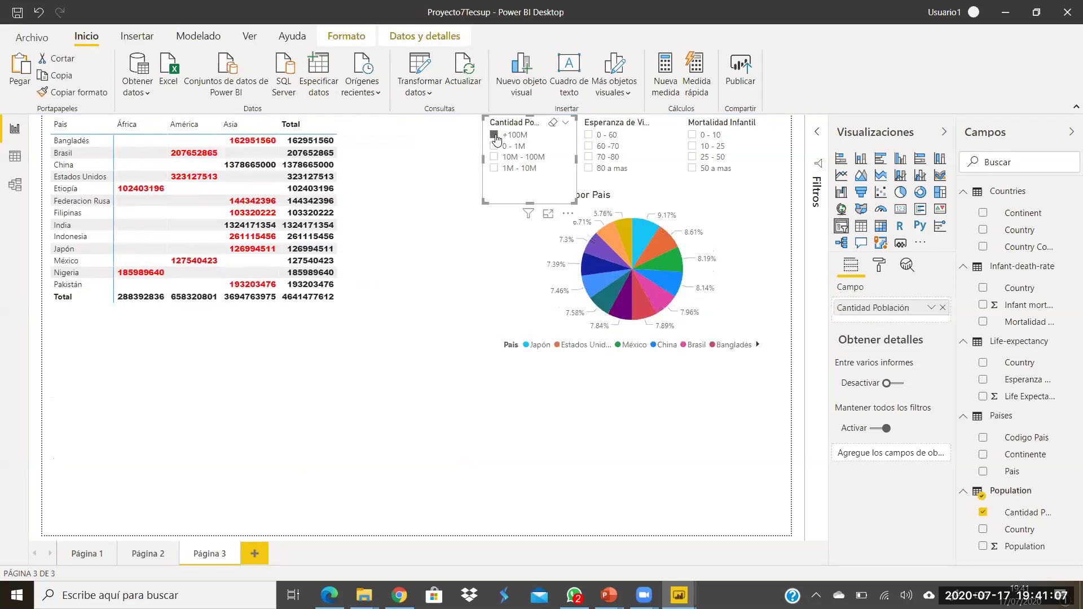
mouse_move(677, 272)
click(552, 123)
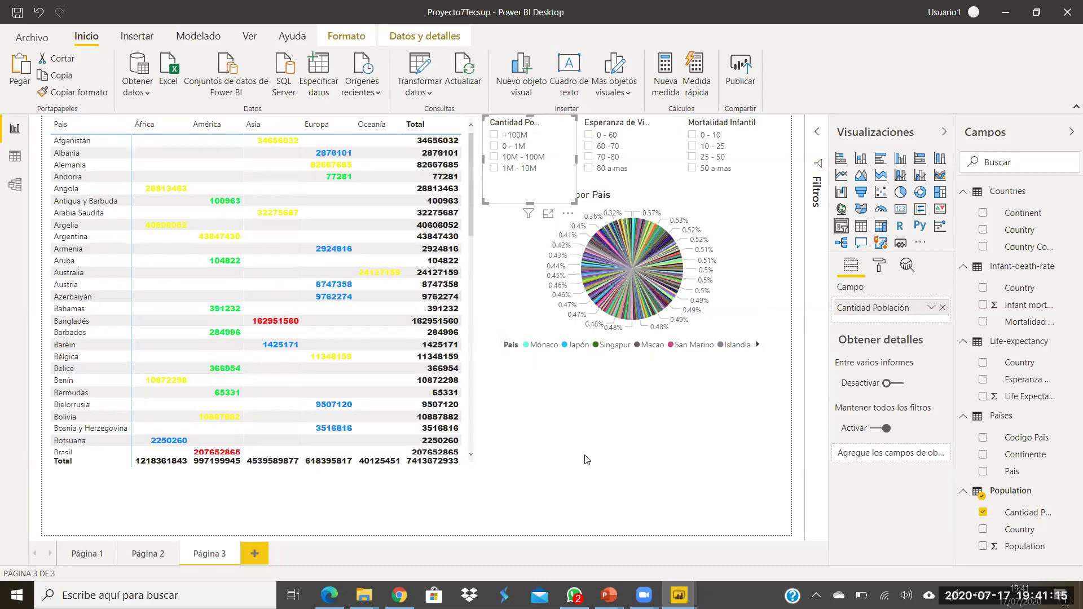
click(594, 453)
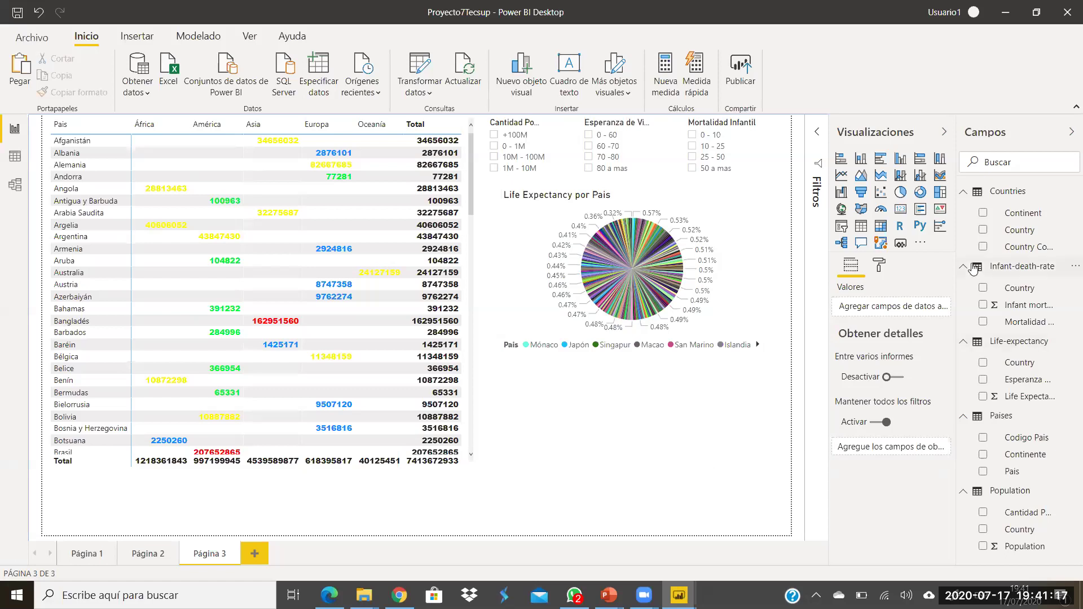
Step: Insert a second pie chart beneath the Life Expectancy one, with Pais as legend and Infant mortality as values
click(900, 192)
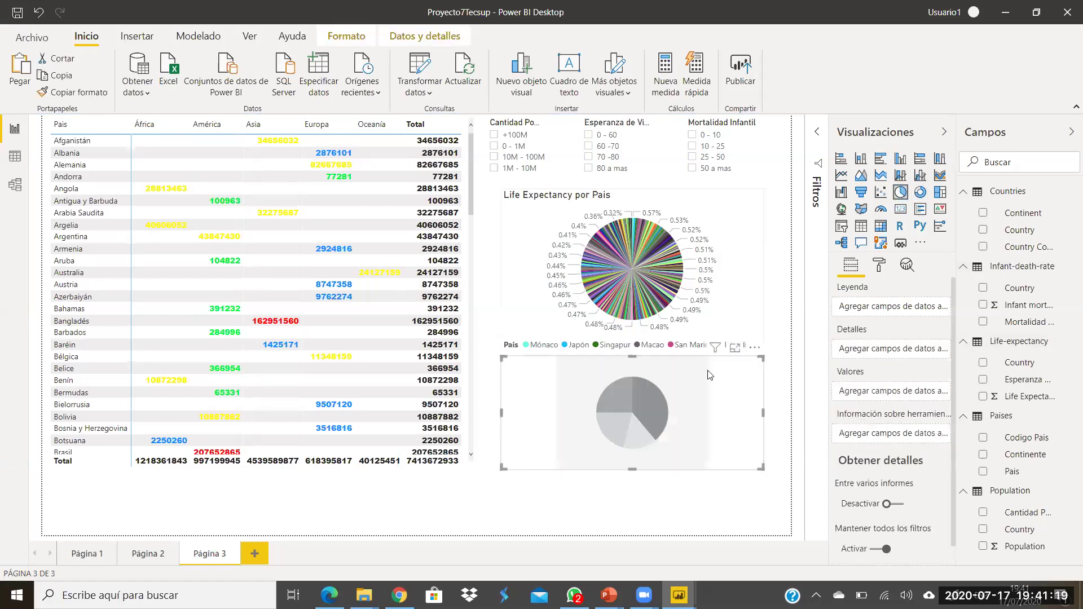
drag(752, 390, 751, 407)
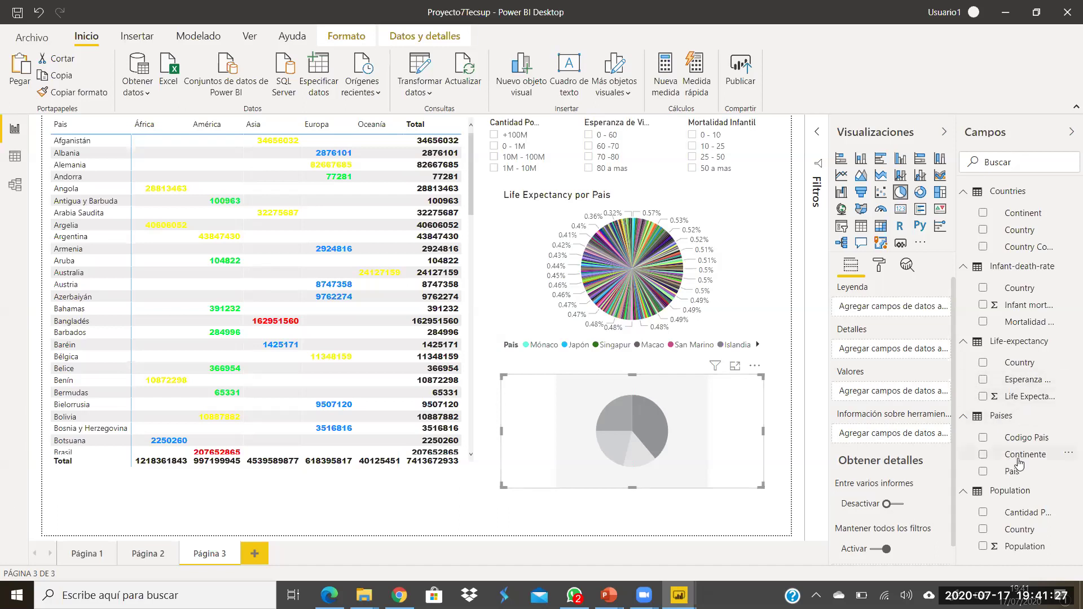
drag(1013, 472, 878, 309)
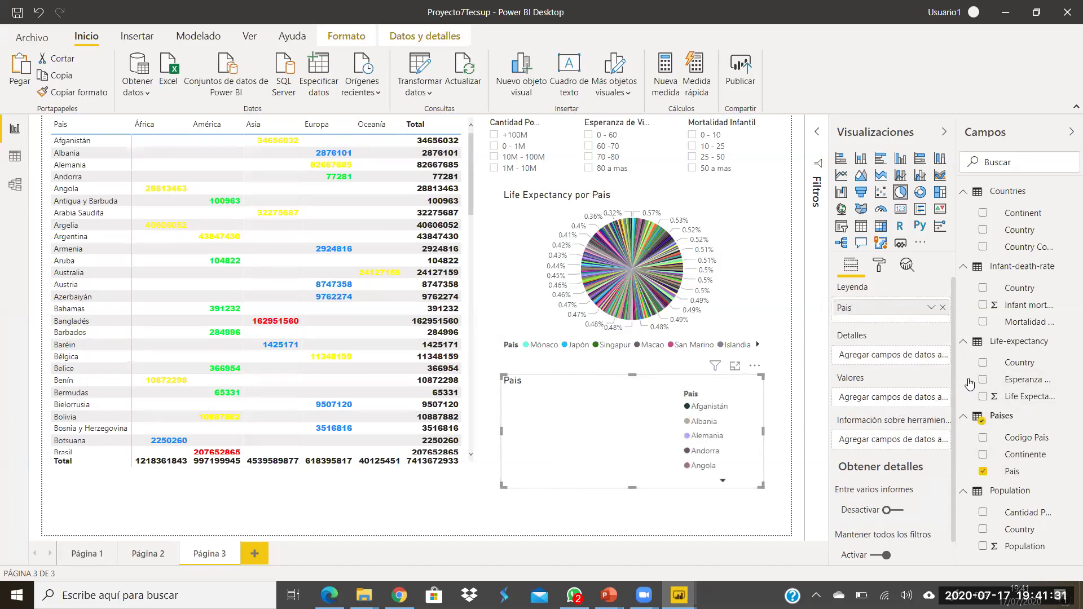
drag(1026, 307, 899, 405)
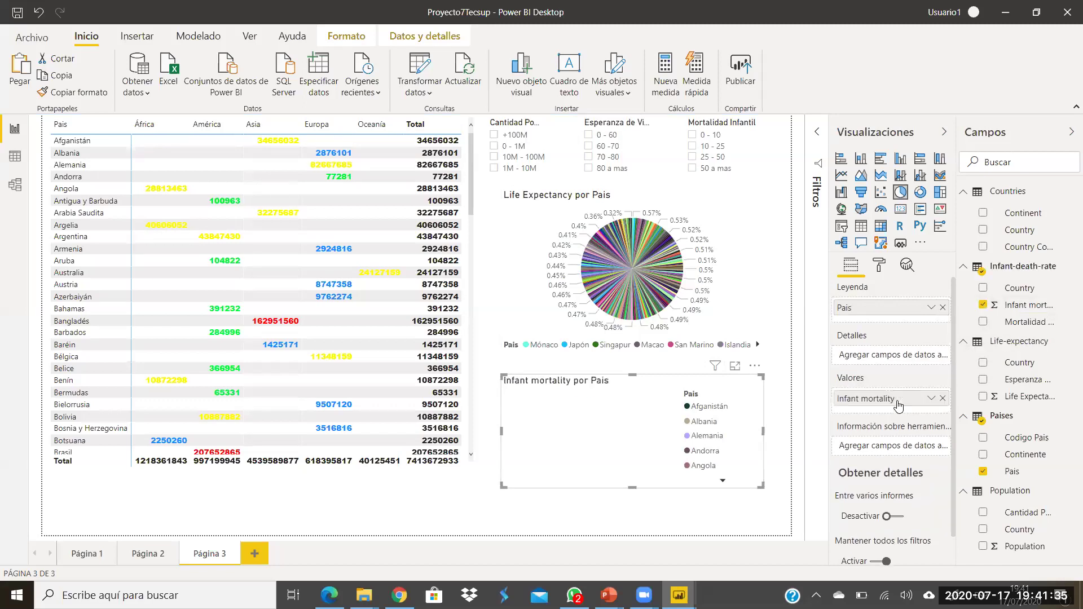
Step: Set the Infant mortality pie chart's legend position to Centro inferior and its label style to Porcentaje del total
click(879, 267)
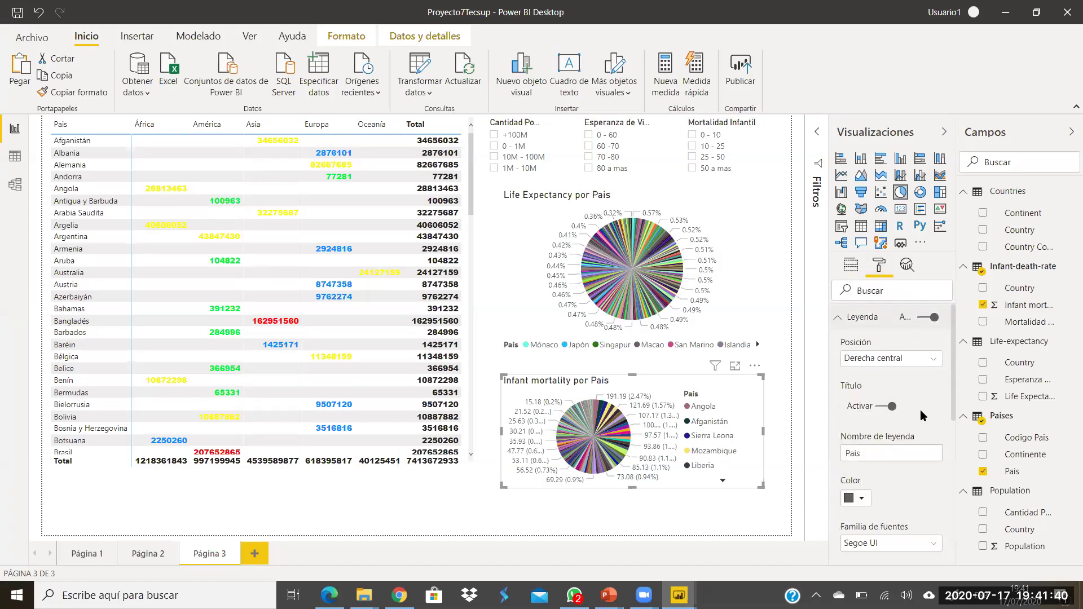
click(931, 359)
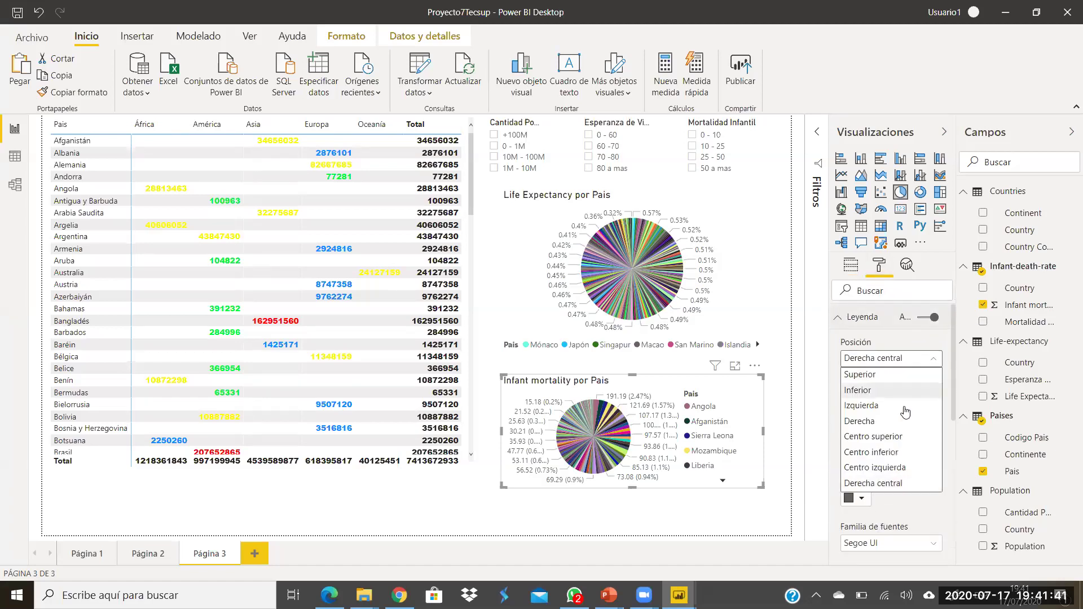
click(889, 452)
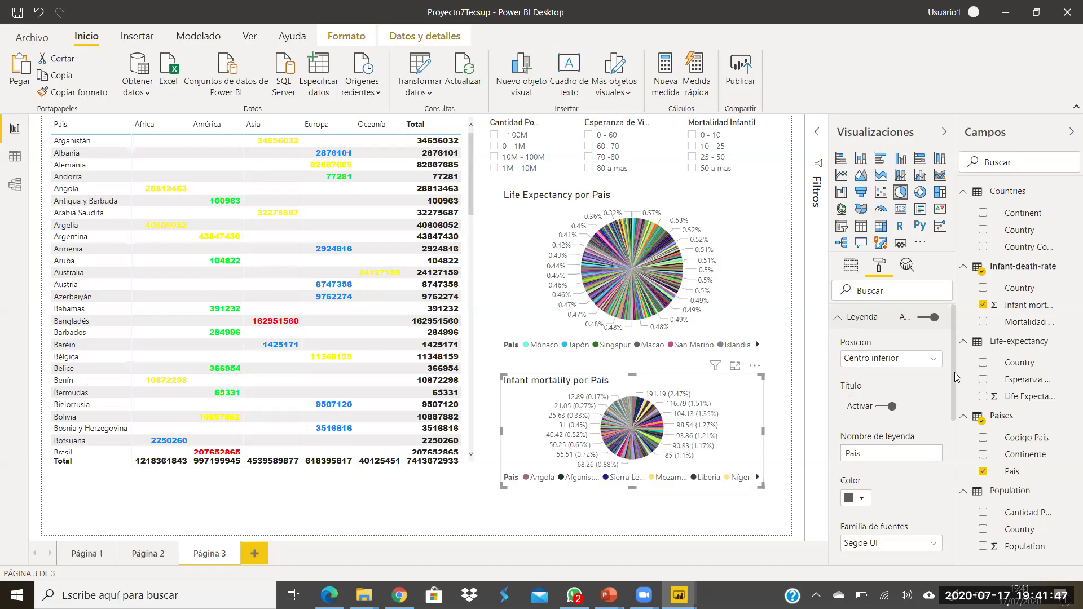
click(840, 318)
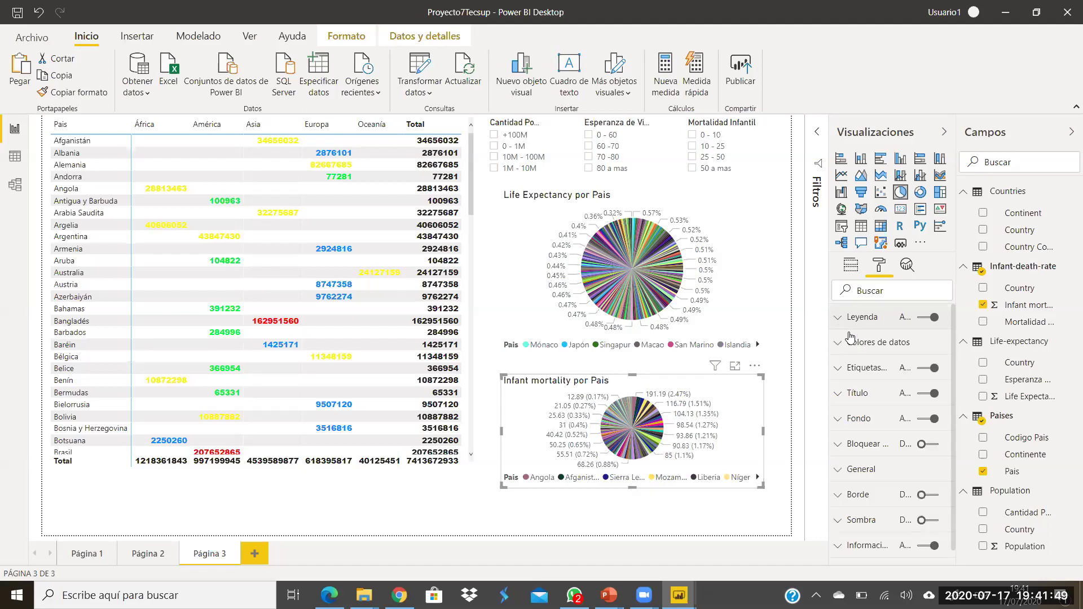
click(836, 369)
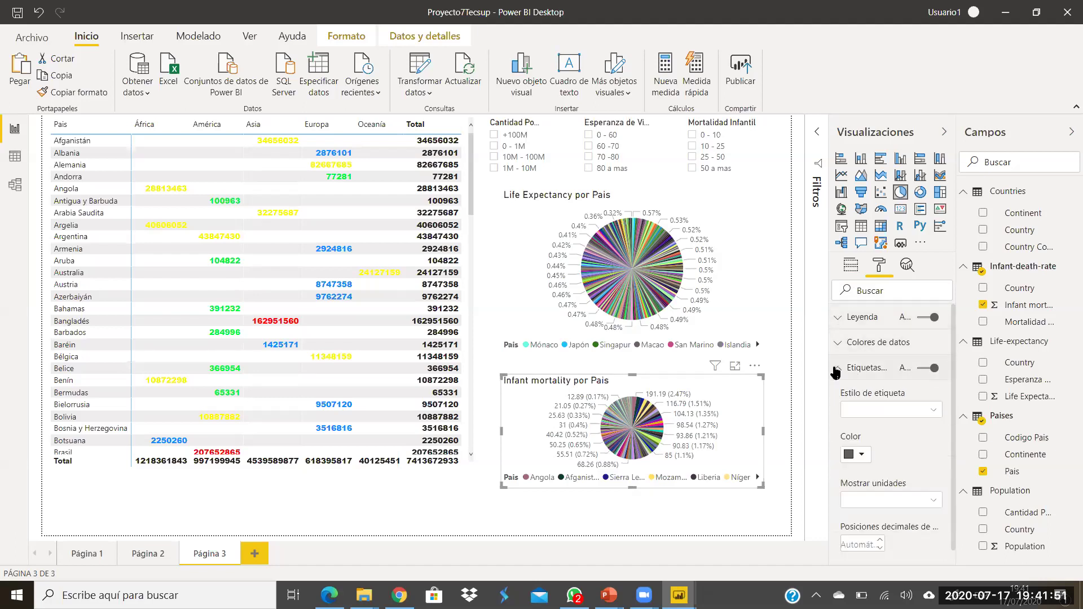
click(919, 410)
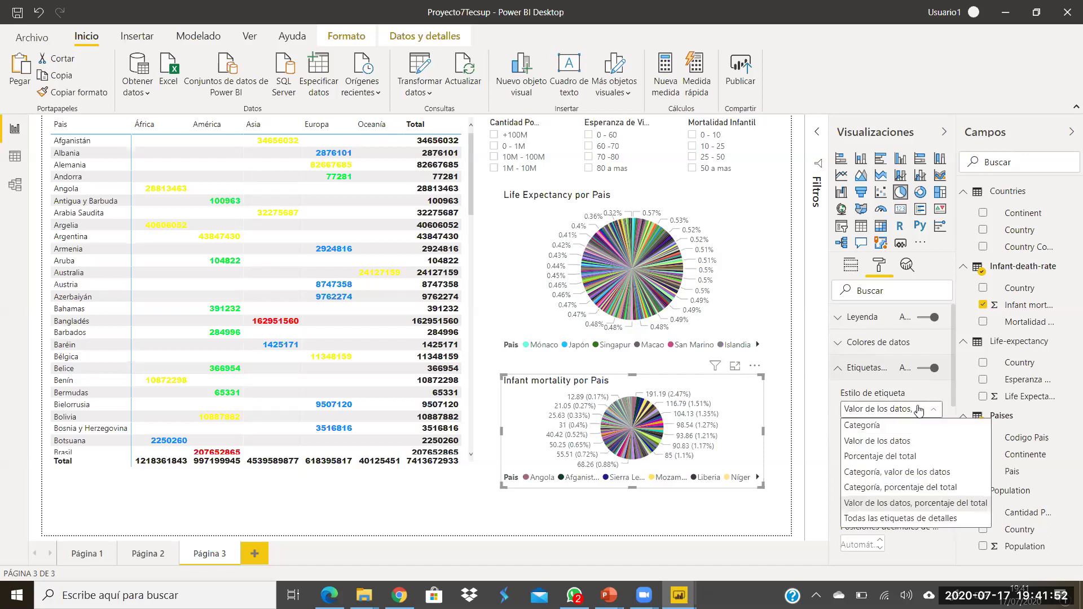
click(885, 456)
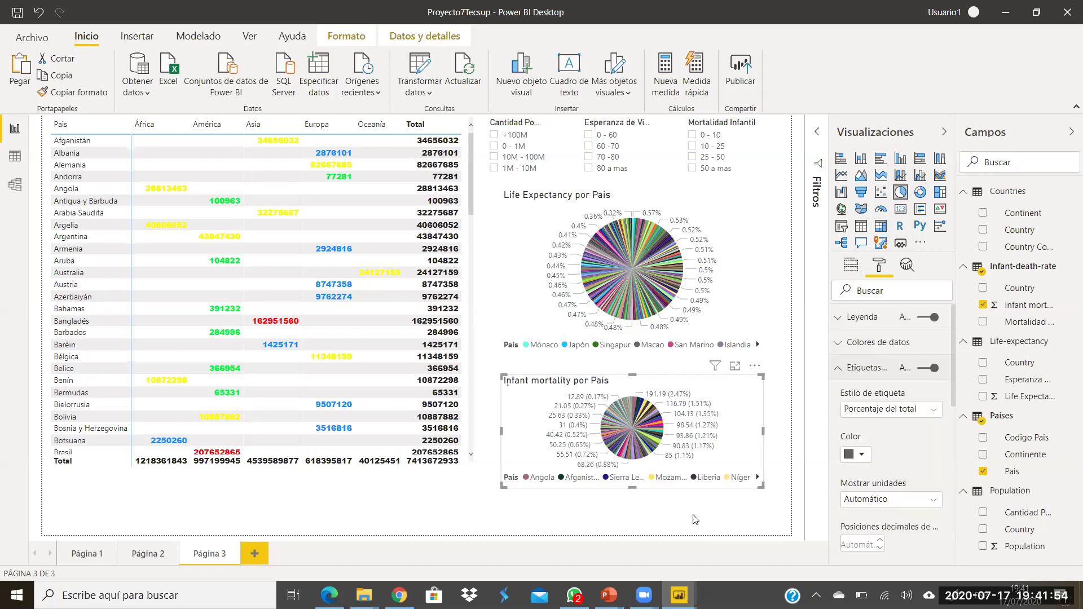
click(774, 415)
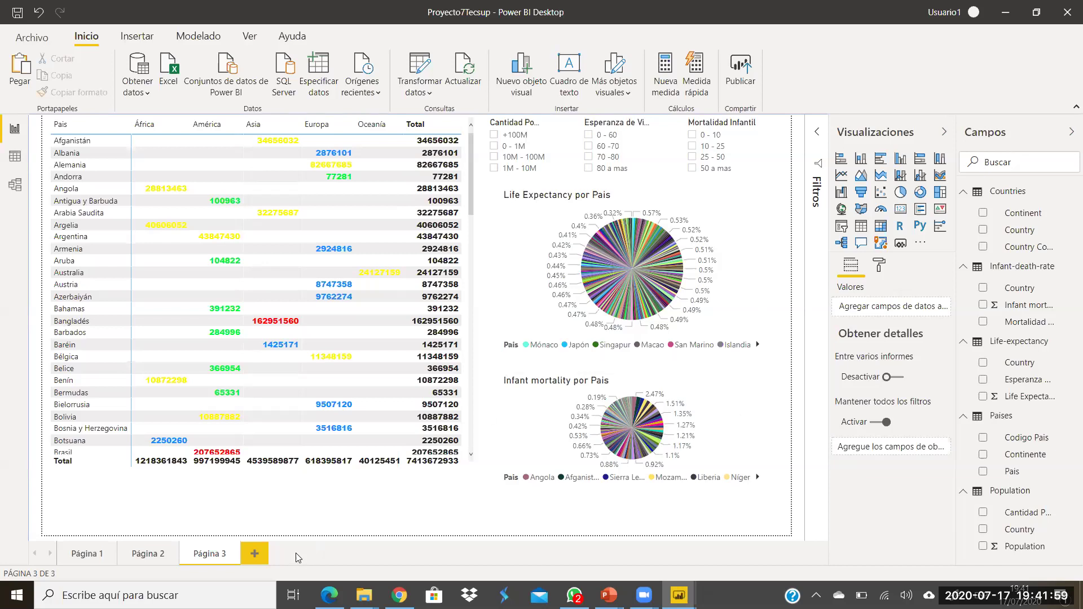
Step: Add a new page, Página 4, and insert a scatter chart enlarged to about 673 wide and nearly the full page height
click(264, 554)
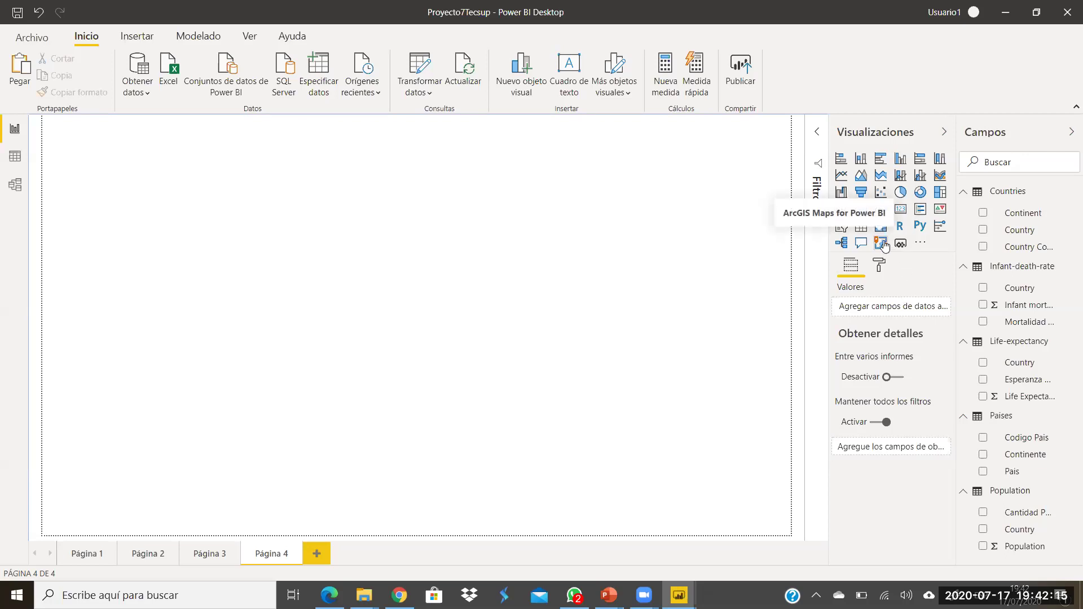
mouse_move(862, 331)
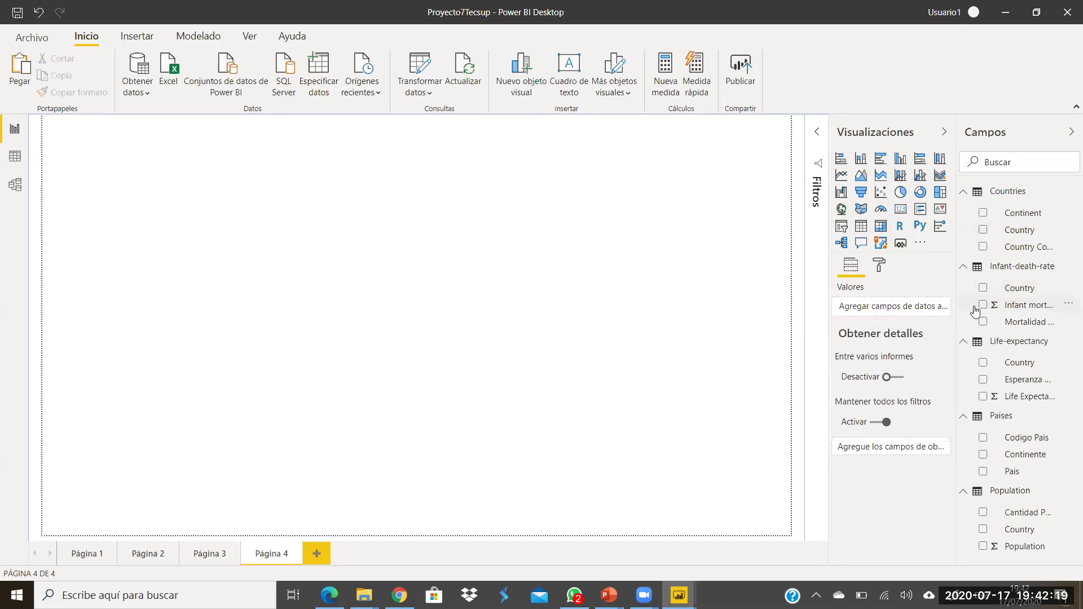
click(880, 194)
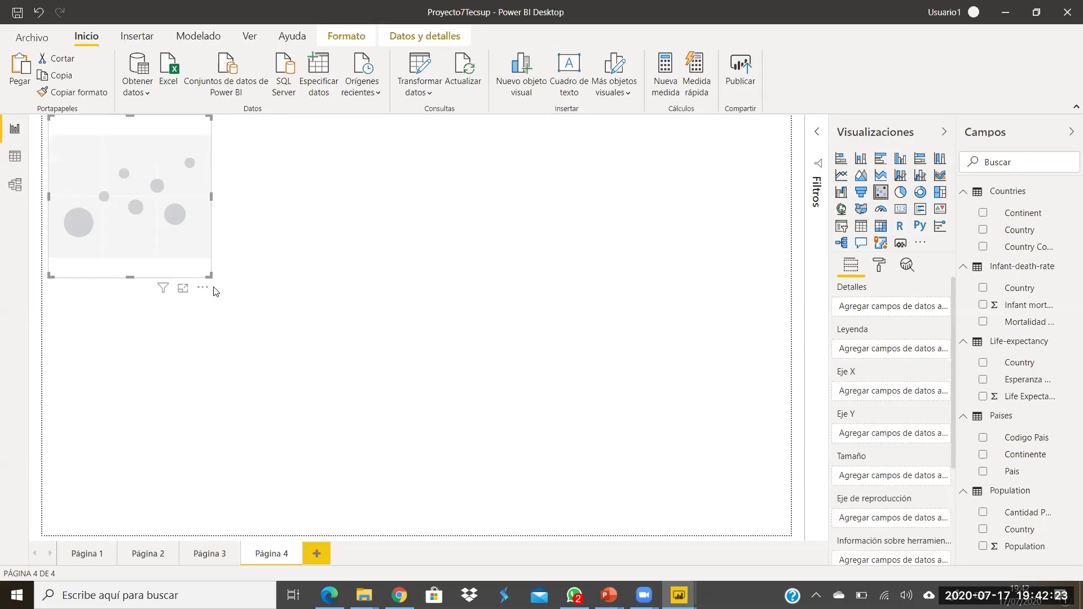
drag(210, 276, 442, 518)
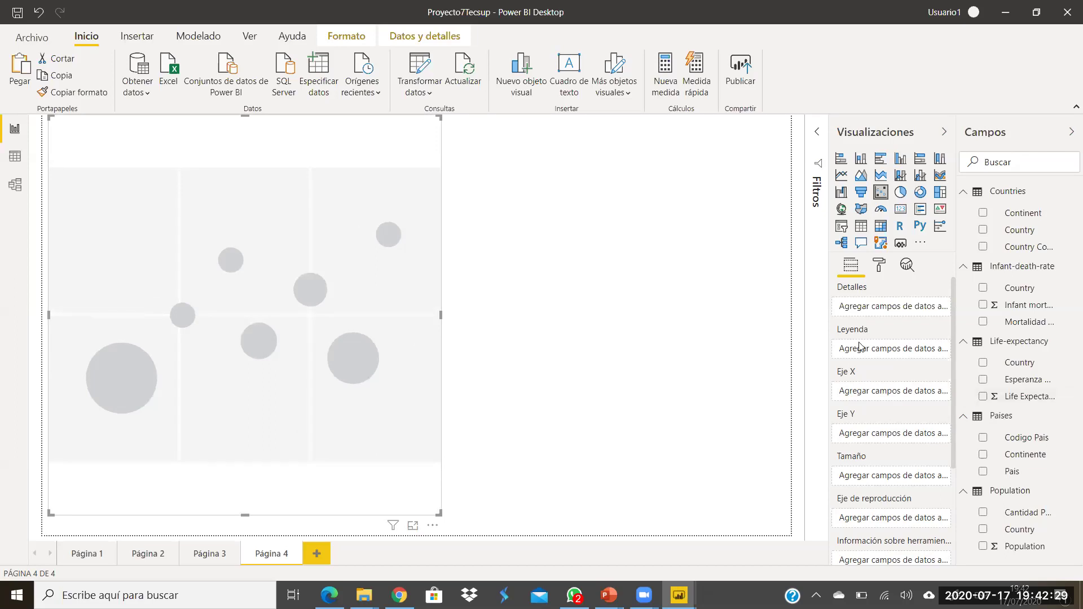
Step: Assign Pais to the scatter chart's details, Infant mortality to its X axis and Life Expectancy to its Y axis
drag(1031, 470, 893, 311)
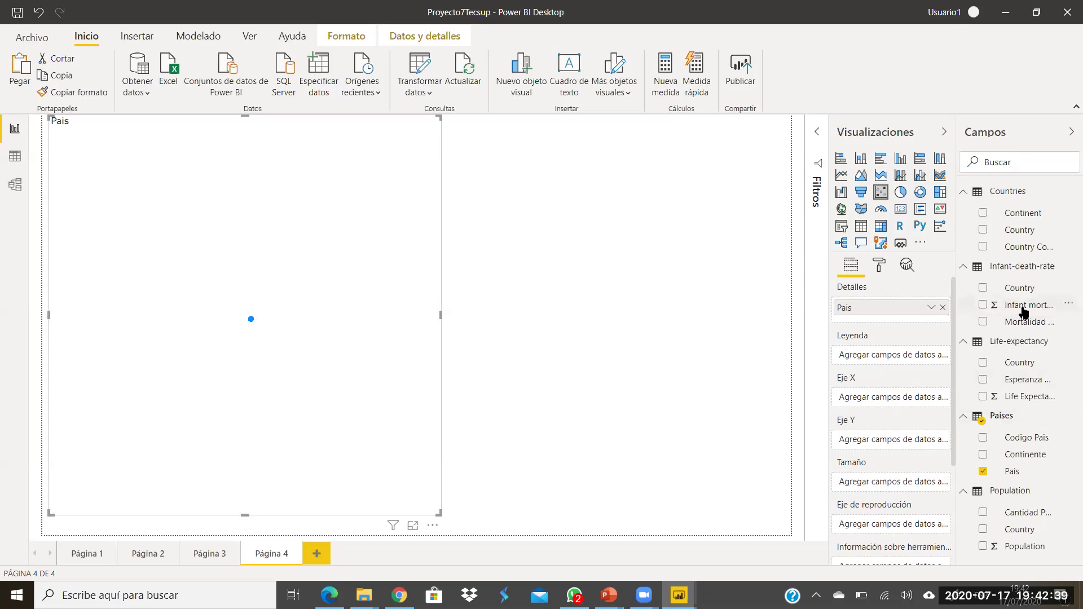
drag(1024, 310, 898, 402)
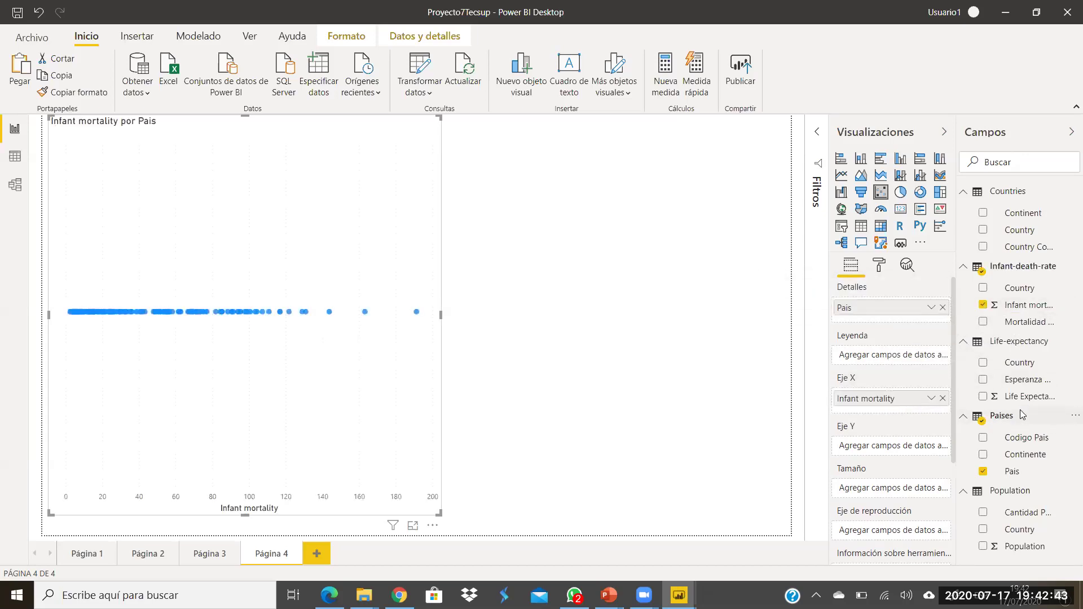
drag(1027, 401, 891, 454)
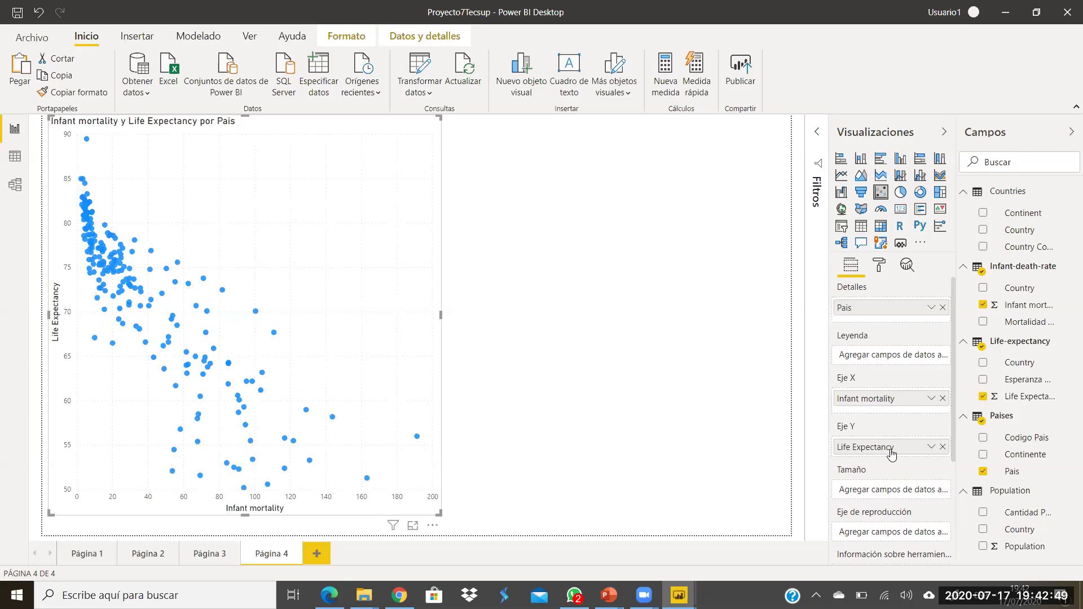
Step: Turn on the category labels of the scatter chart so that each point shows its country name
click(880, 267)
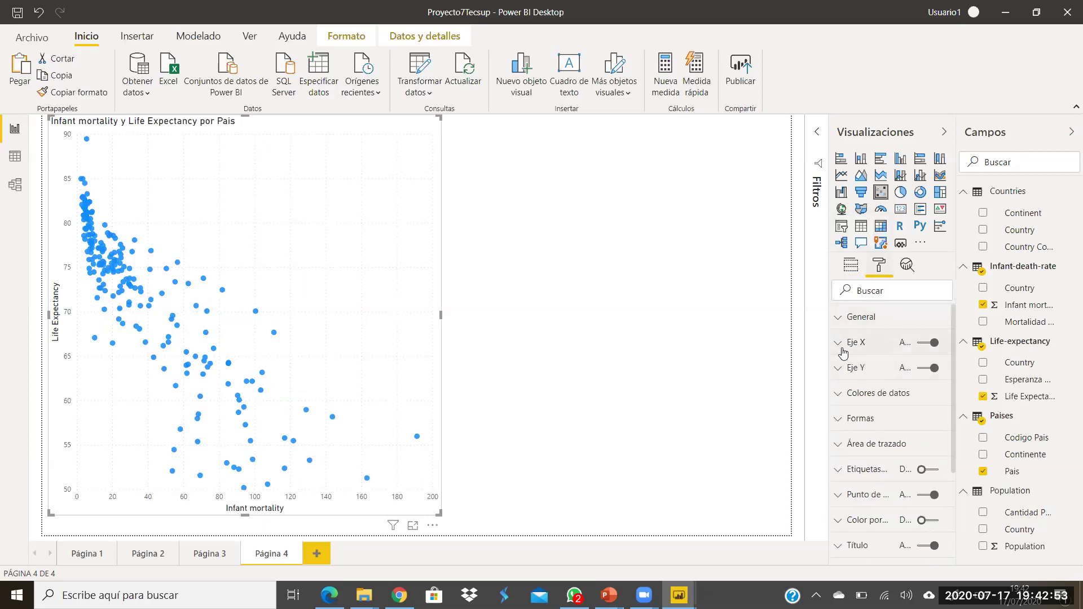
click(843, 400)
click(843, 399)
click(838, 319)
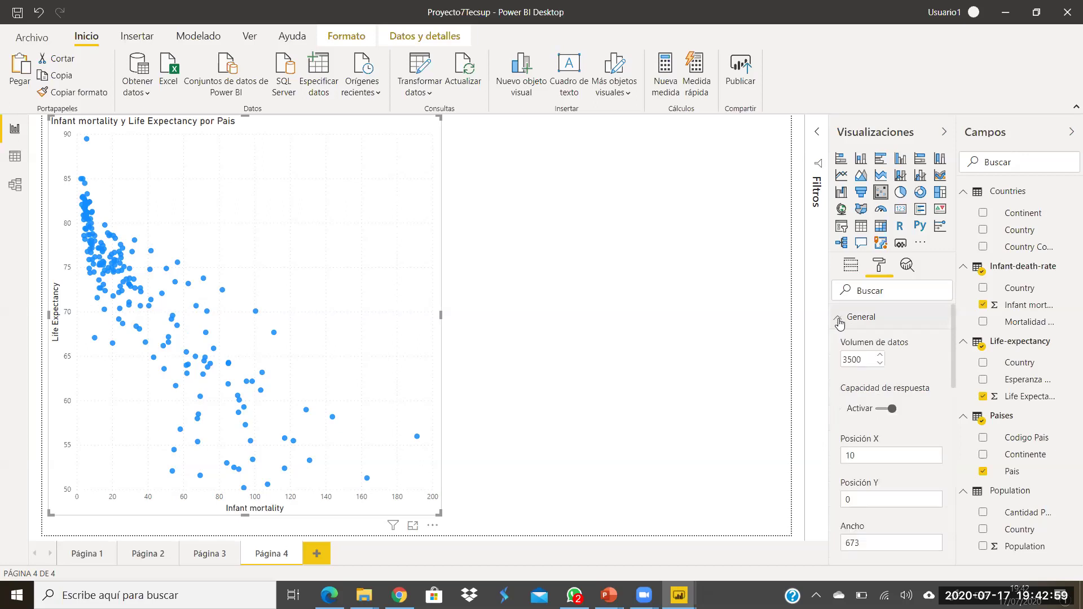
click(838, 320)
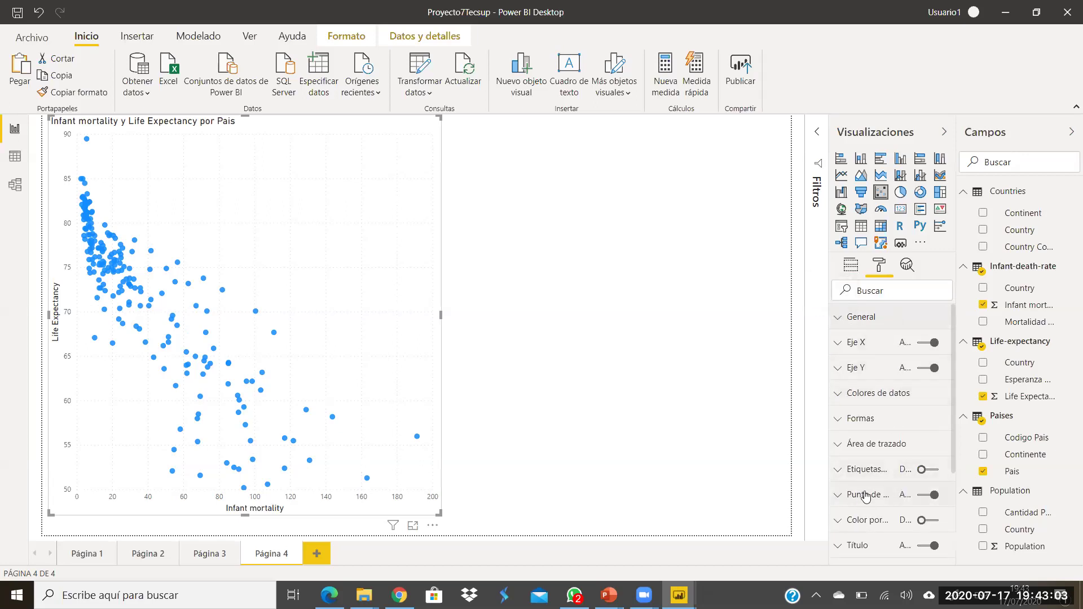
click(921, 470)
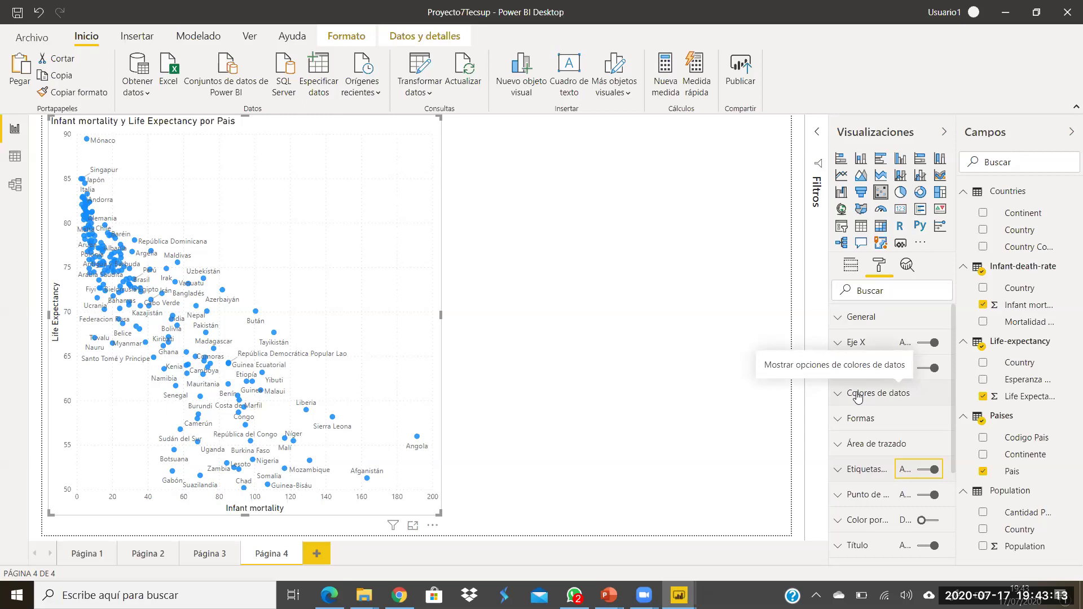
click(851, 267)
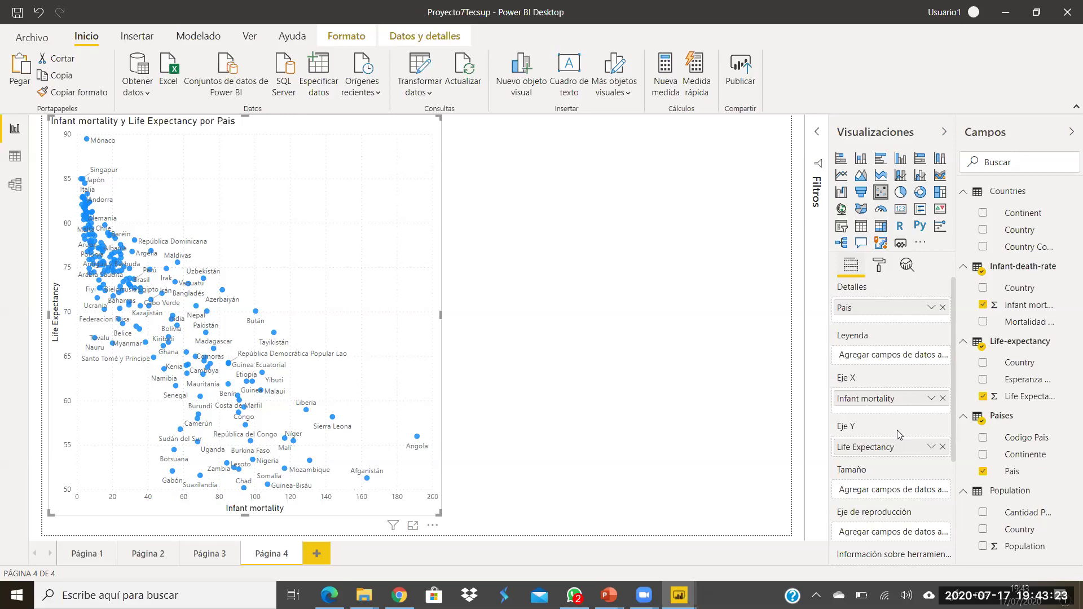
click(883, 274)
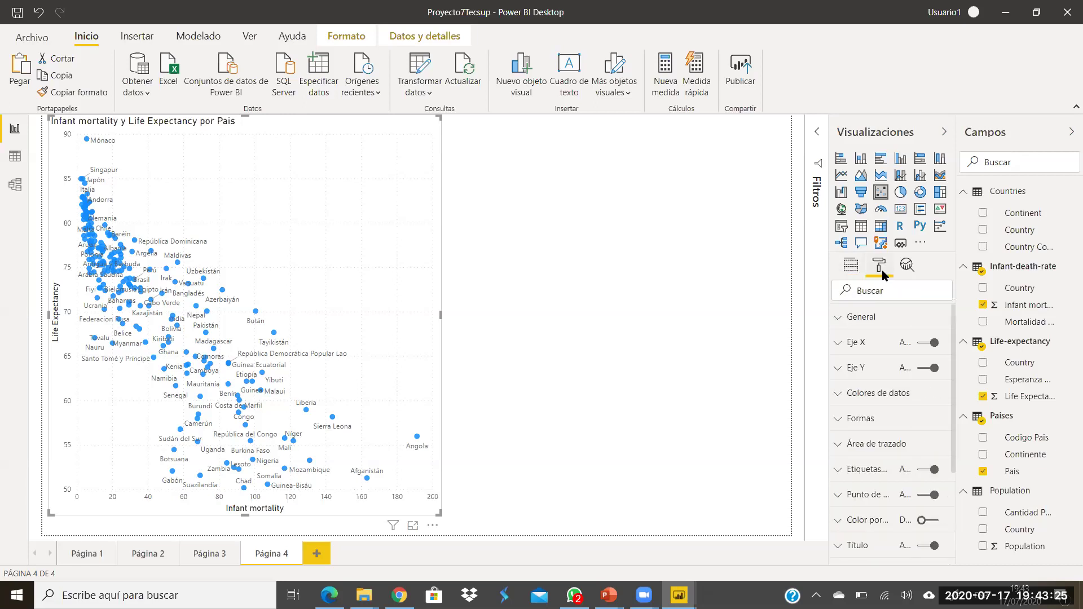
click(846, 399)
click(846, 399)
click(846, 398)
click(846, 399)
scroll(907, 497, down, 1)
scroll(904, 485, down, 1)
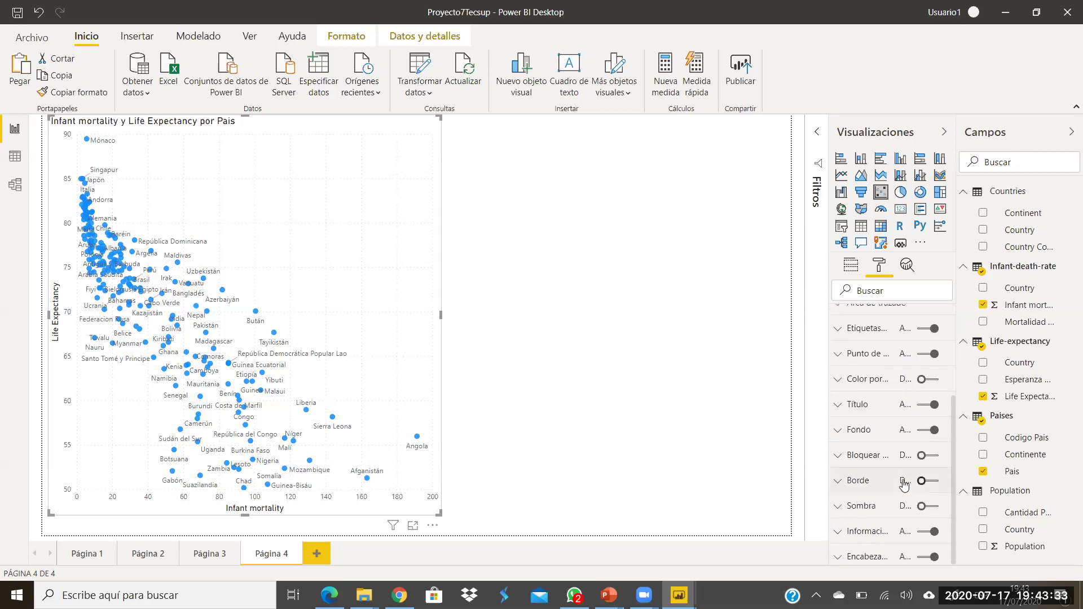
scroll(904, 485, down, 1)
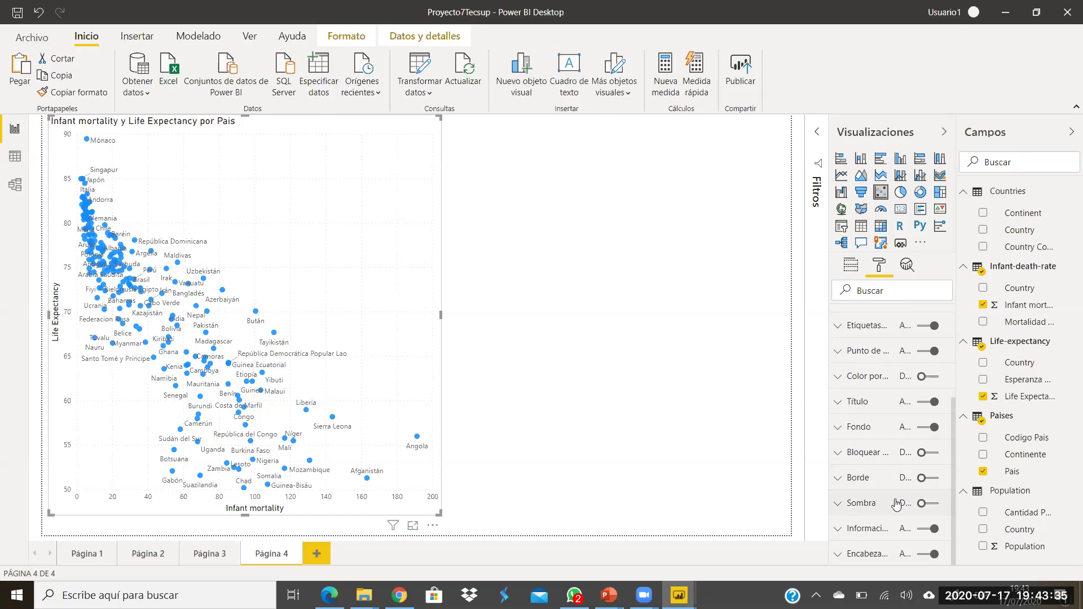
scroll(891, 505, up, 2)
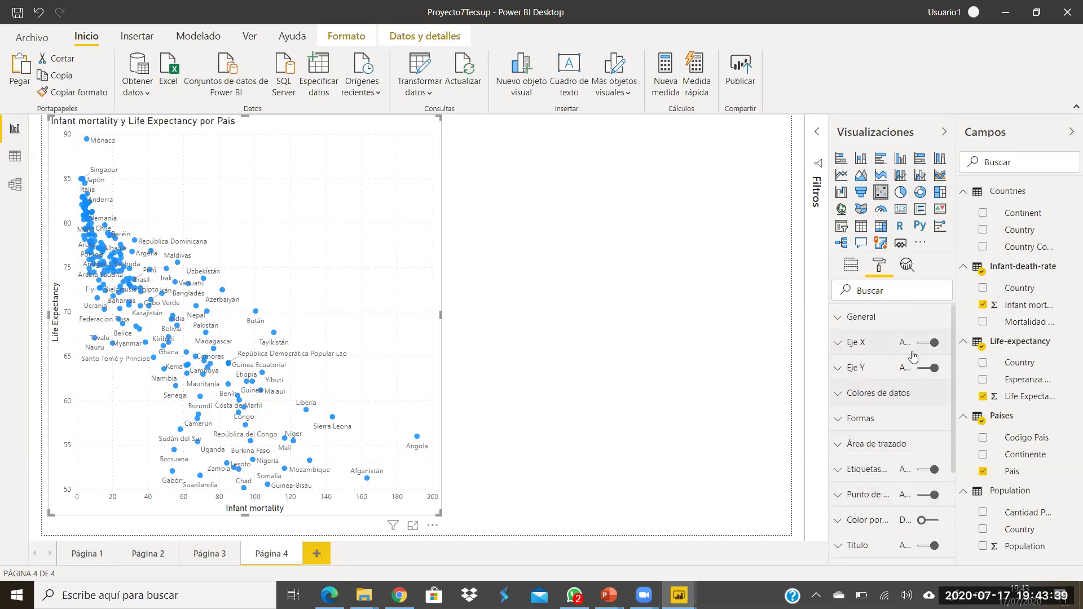
Step: Try switching the scatter chart's X and Y axes off, and restore both
click(930, 343)
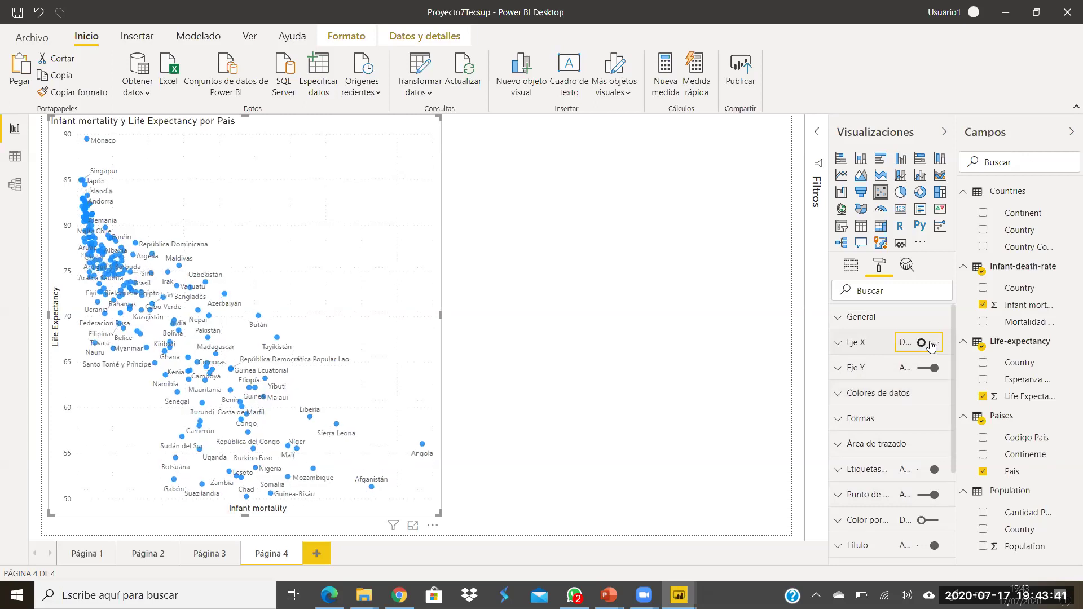
click(930, 344)
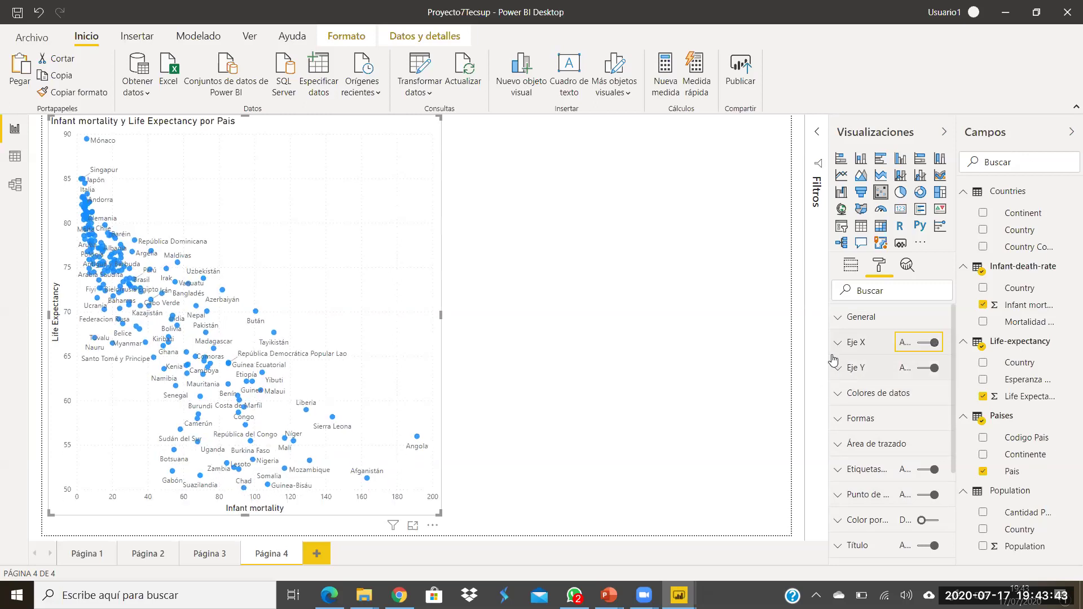
click(934, 369)
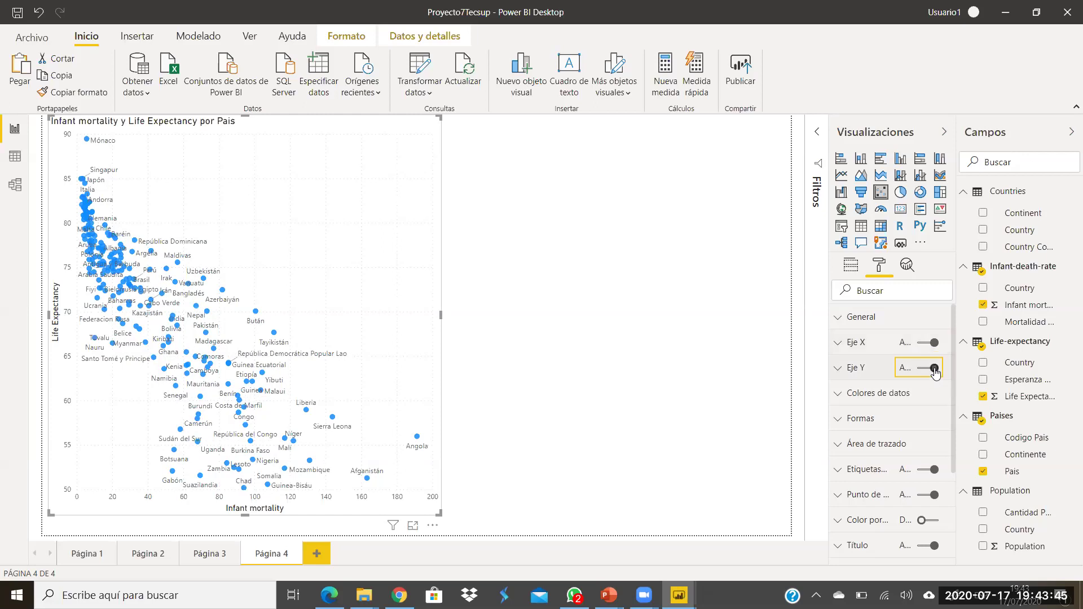
click(932, 371)
Step: Turn on color by category for the scatter chart so that each country has its own color
click(838, 398)
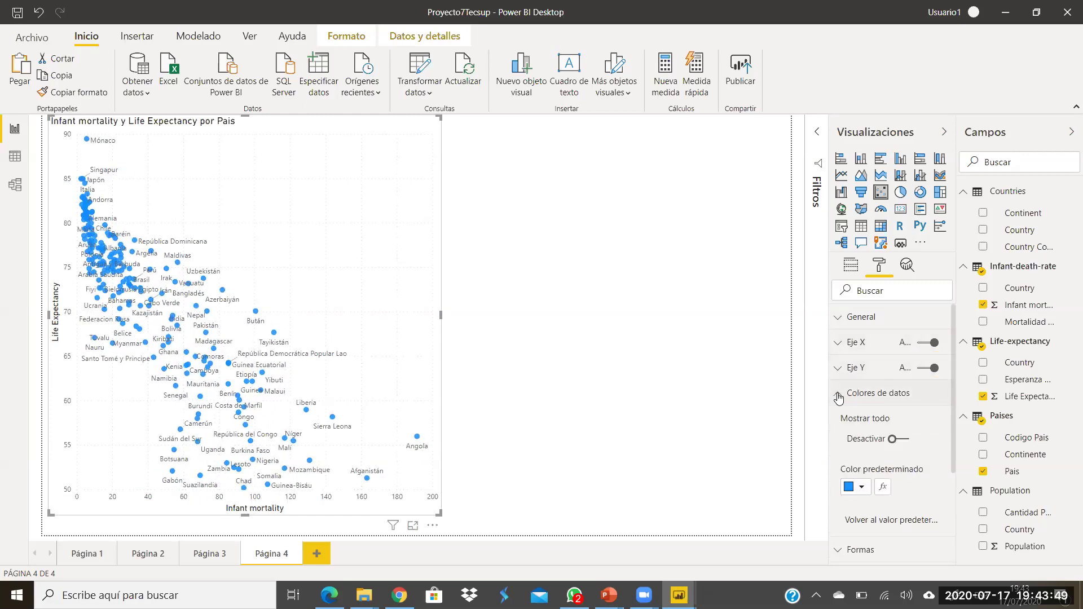
scroll(864, 461, down, 3)
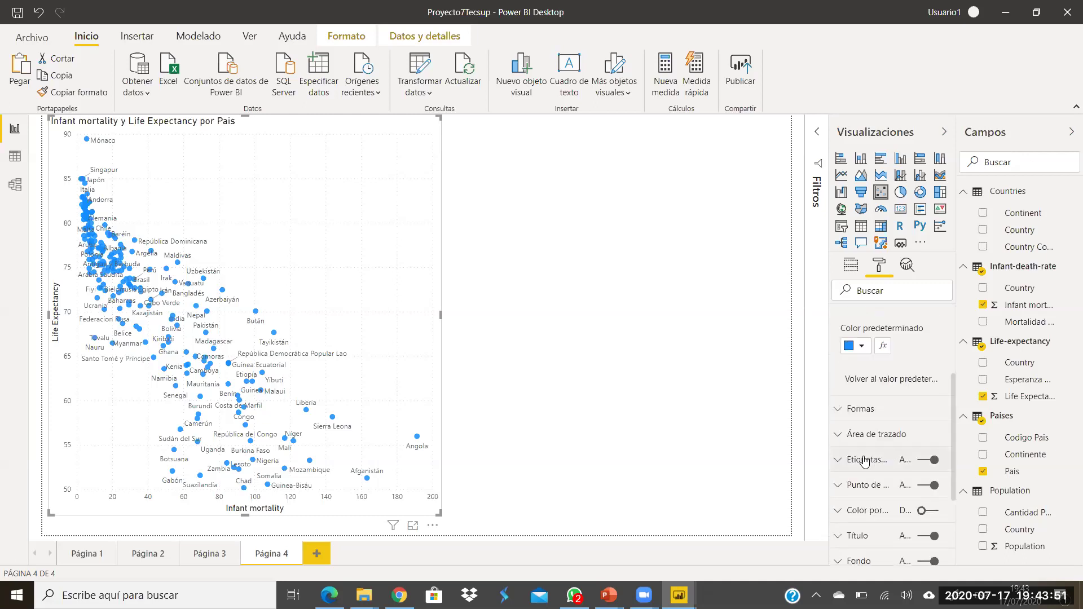
scroll(846, 454, up, 2)
click(842, 480)
scroll(842, 484, down, 2)
scroll(846, 440, up, 5)
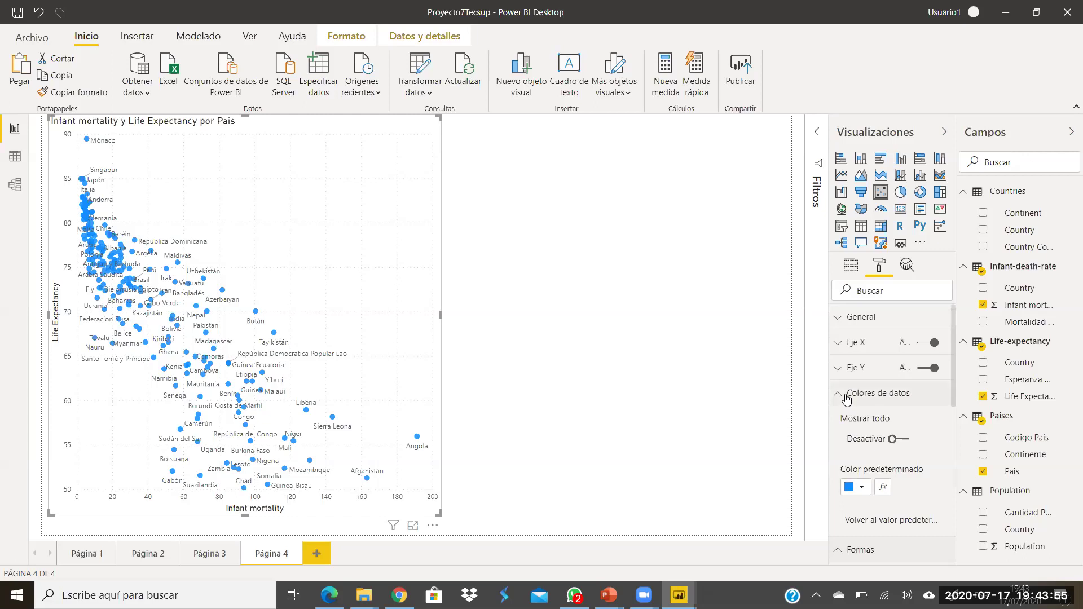
click(846, 399)
scroll(873, 457, down, 1)
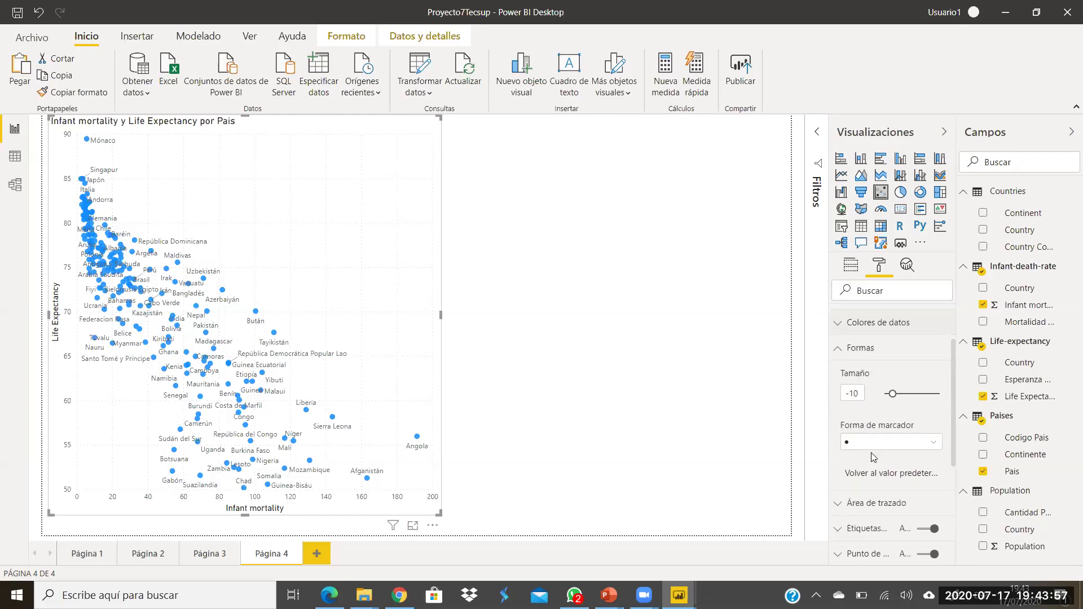
scroll(873, 457, down, 1)
scroll(872, 457, down, 1)
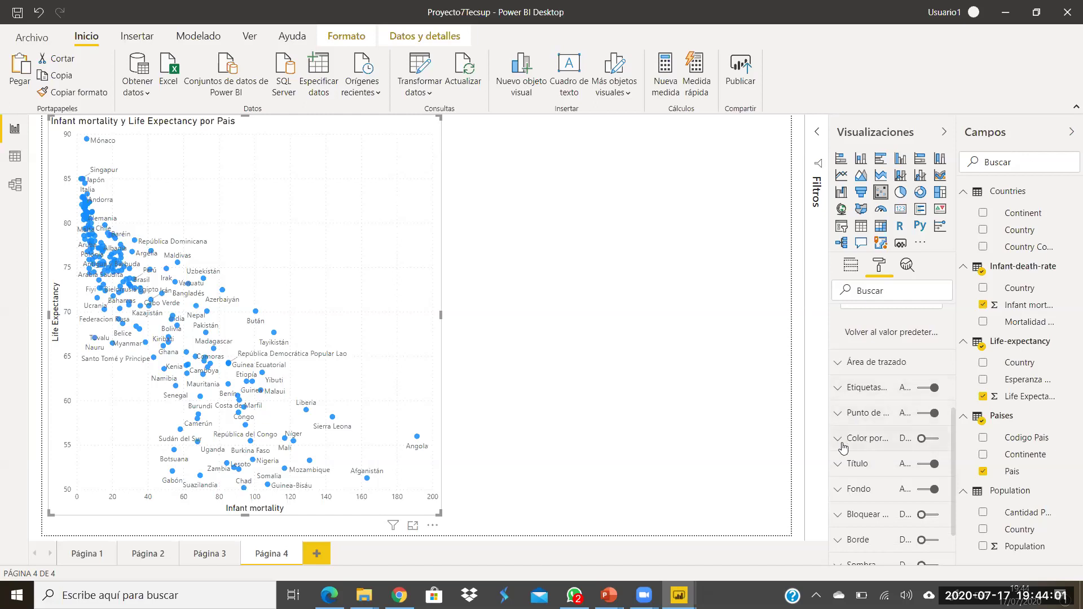
click(919, 442)
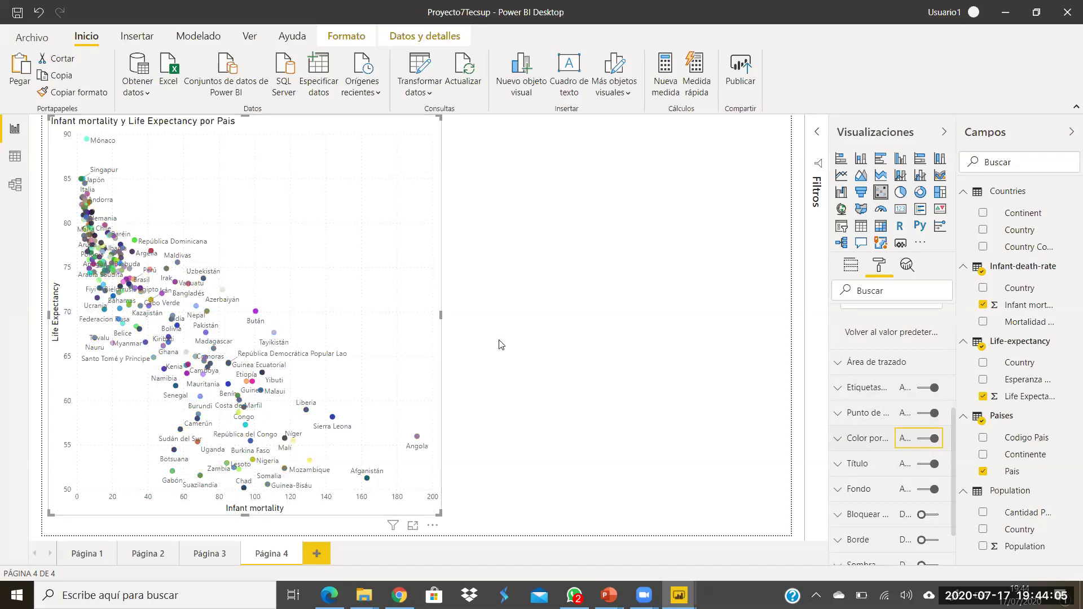
Step: Add a Continente slicer from Paises beside the scatter chart and shrink it to fit its five options
click(495, 379)
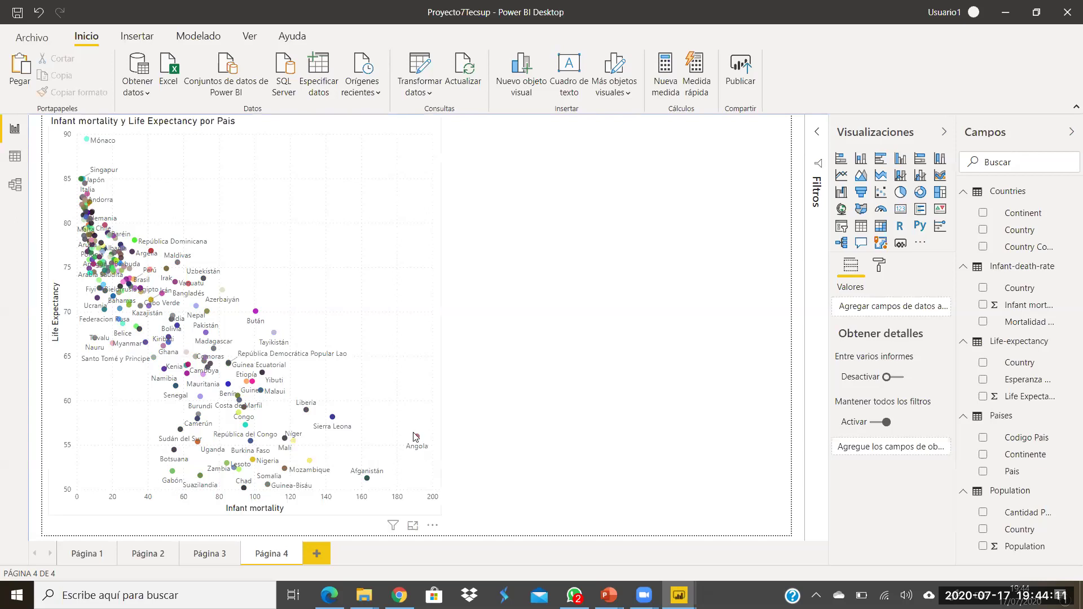
mouse_move(418, 439)
mouse_move(89, 143)
click(841, 227)
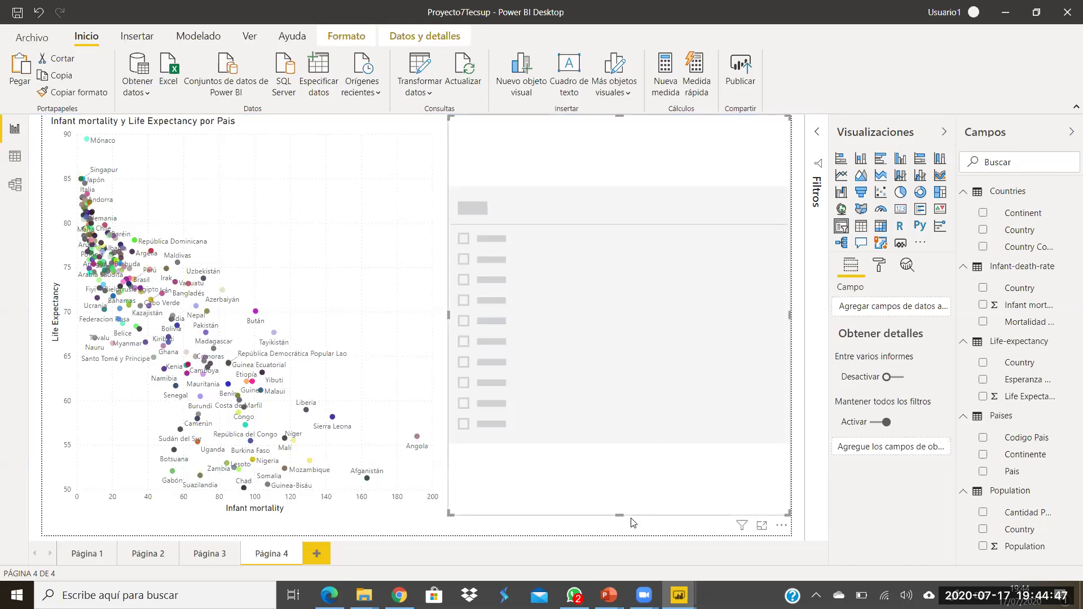
drag(623, 520, 620, 270)
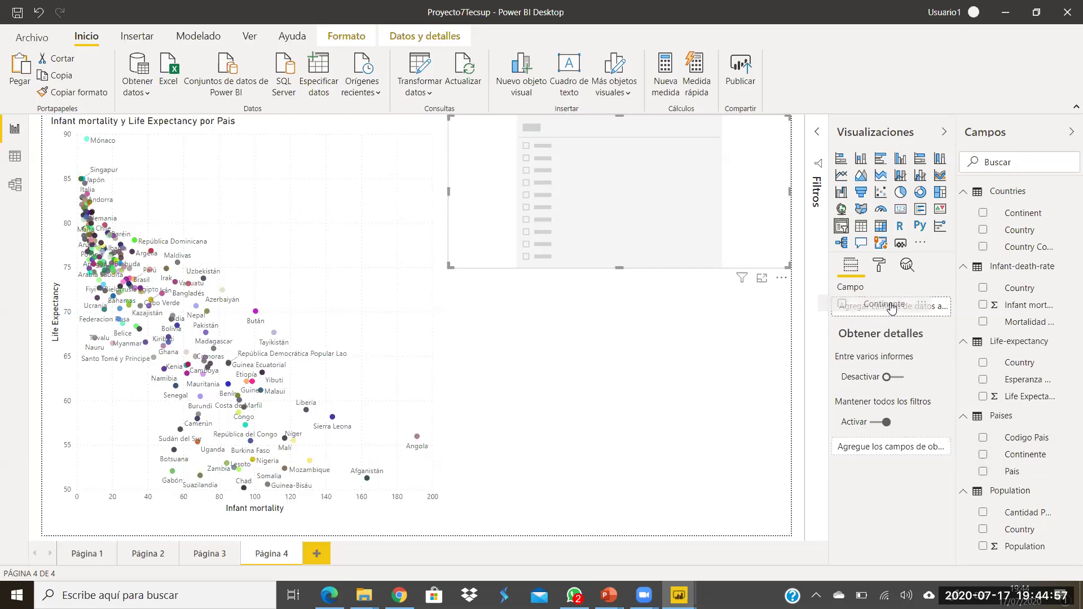
drag(891, 307, 891, 307)
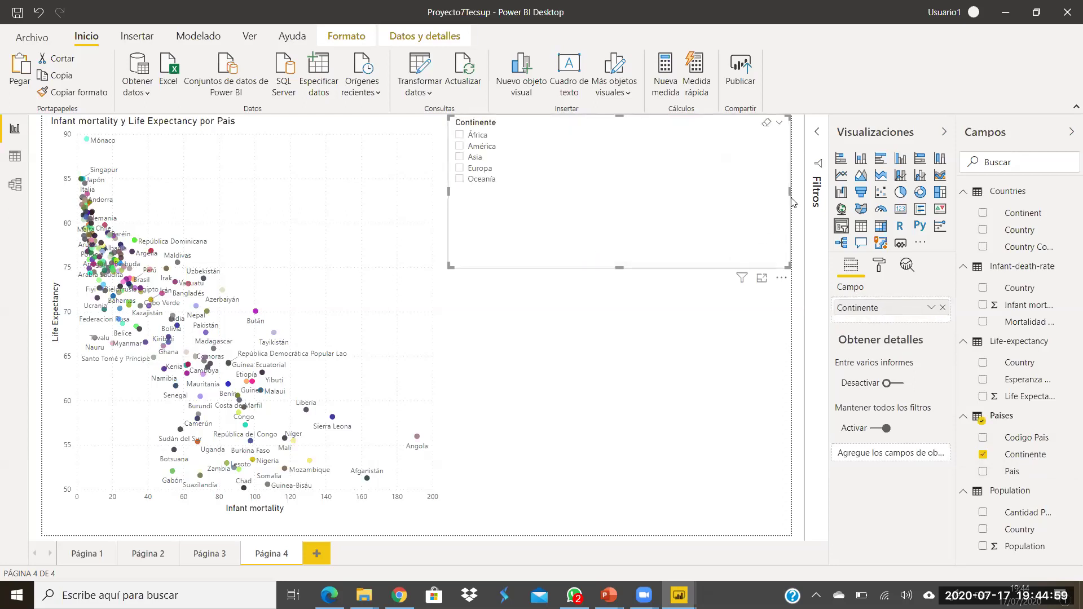
drag(790, 196, 556, 192)
drag(502, 267, 500, 202)
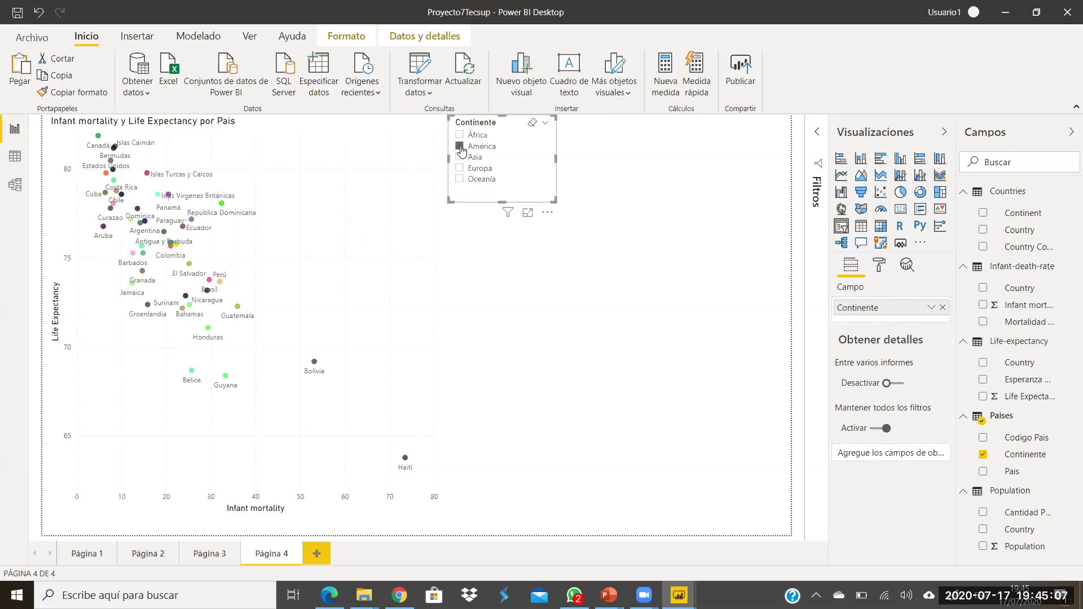
Step: Examine Perú's values in the scatter chart filtered to América, and clear the Continente slicer selection
mouse_move(220, 282)
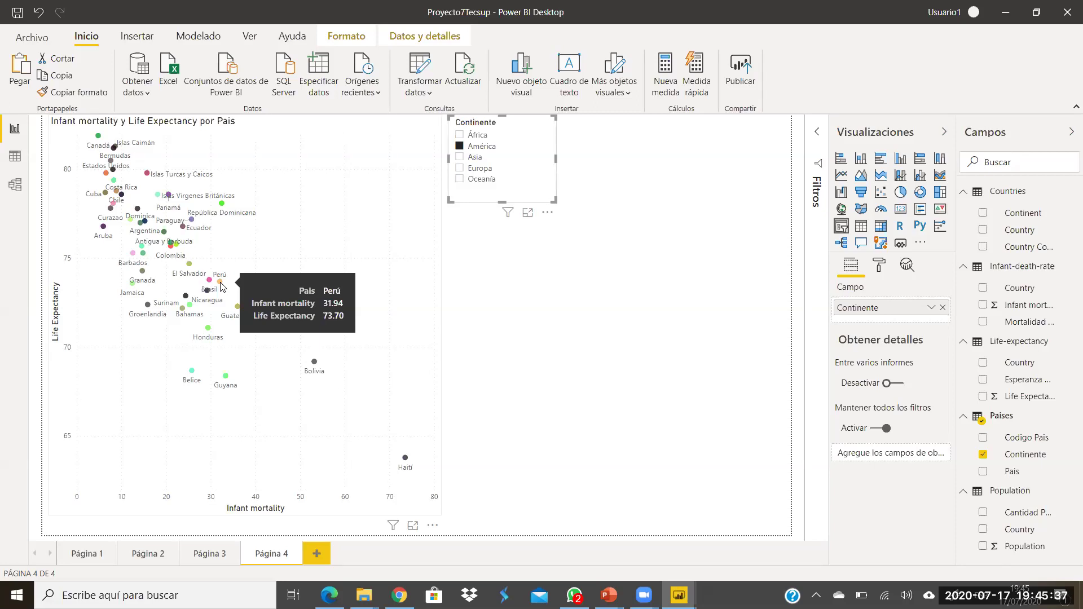
click(532, 123)
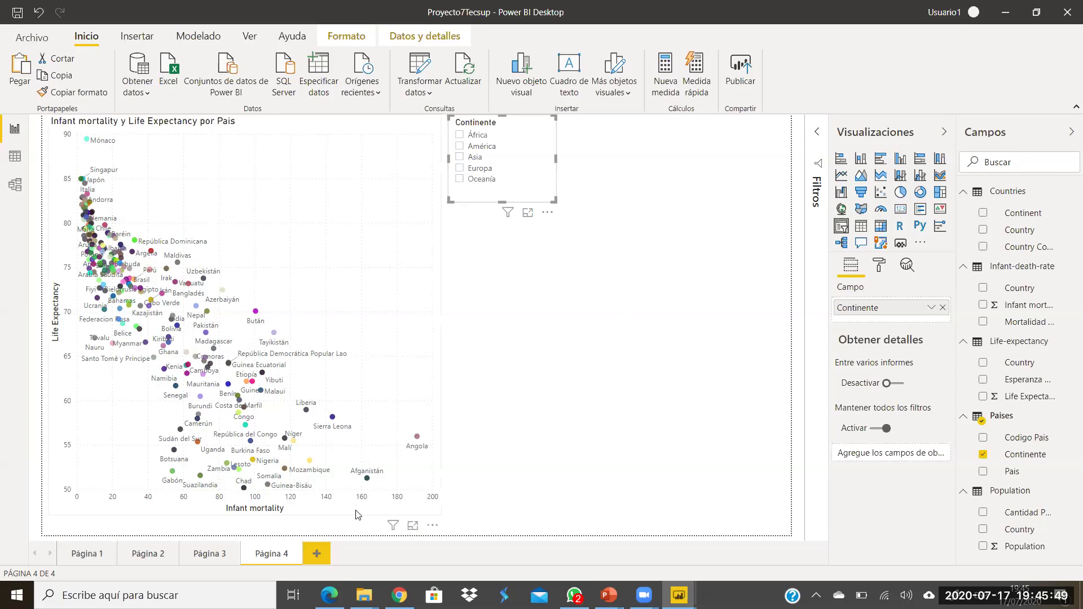
Step: Return to Página 1 and add the Paises field Continente as a filter on all pages
click(215, 554)
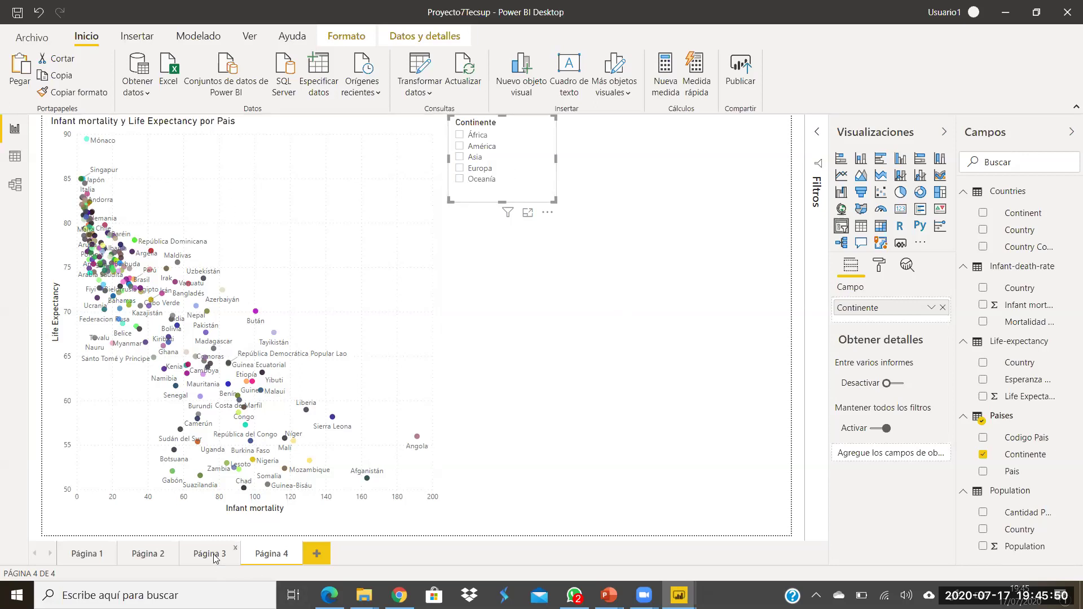
click(155, 555)
click(87, 555)
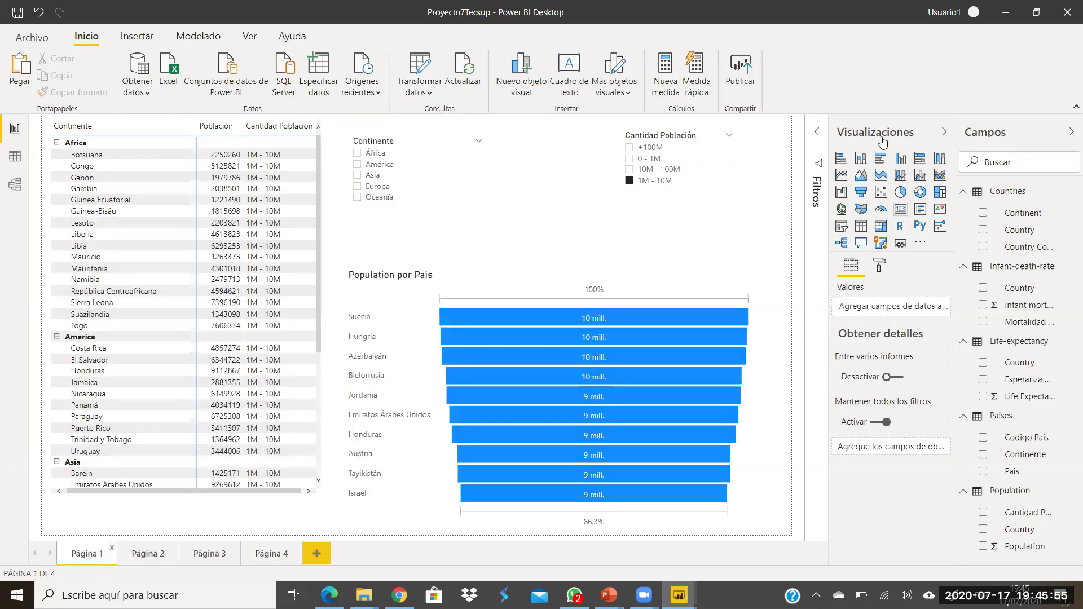
click(818, 136)
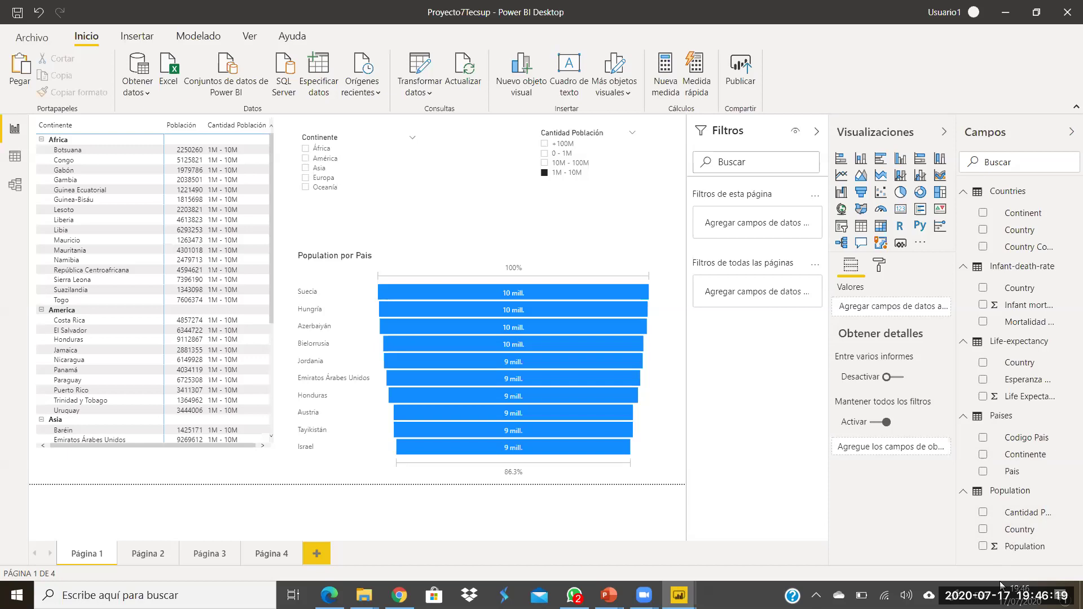
drag(1025, 458, 755, 292)
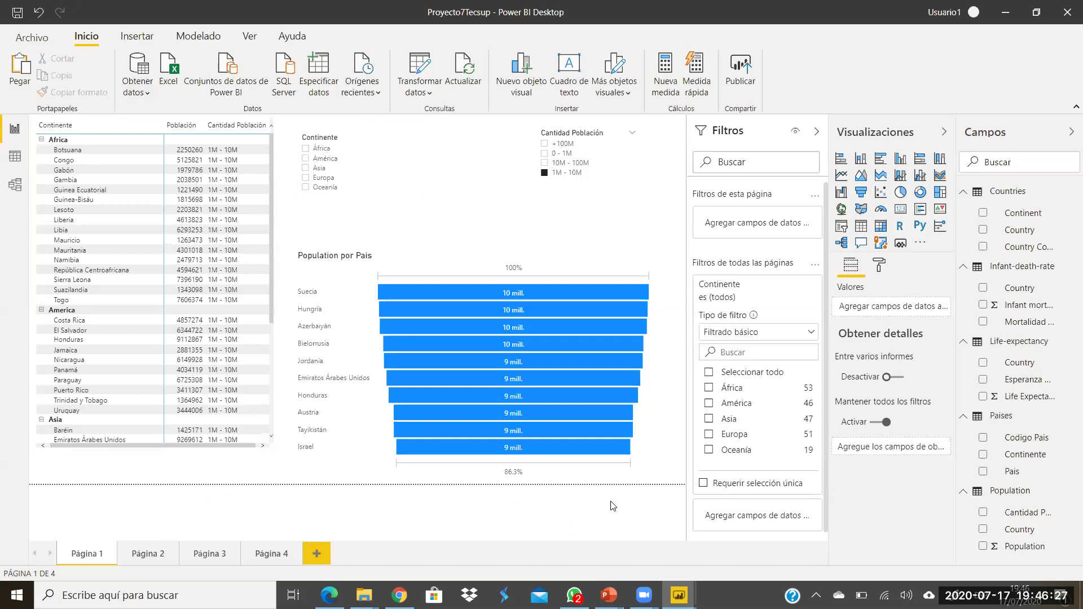
Step: Limit the all-pages Continente filter to África and América, excluding Asia, Europa and Oceanía
click(709, 373)
click(709, 420)
click(709, 434)
click(709, 450)
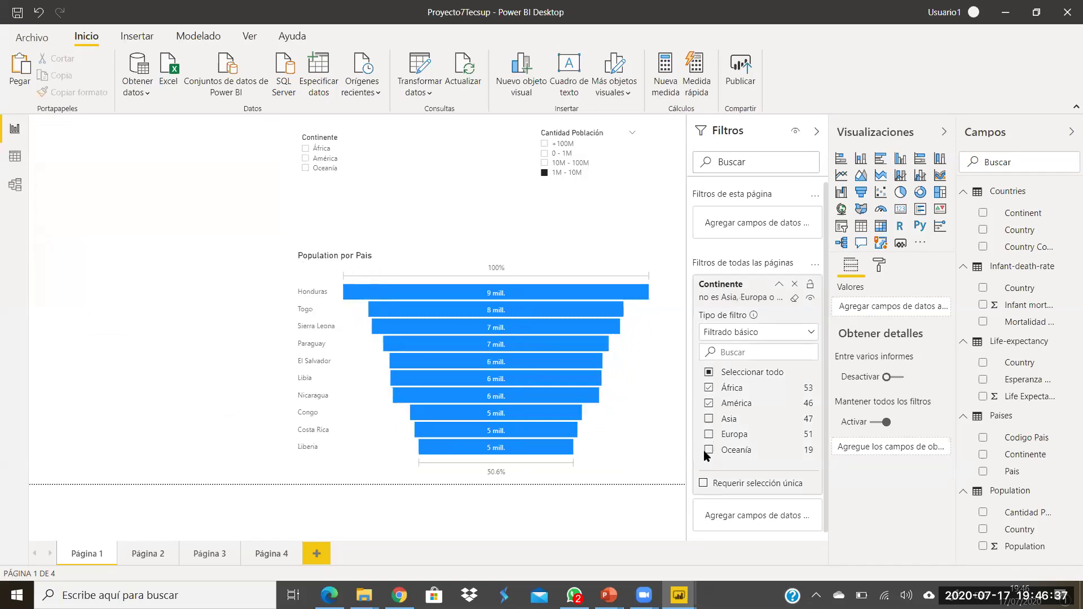
Step: Review Página 2, Página 3 and Página 4 to examine how the all-pages Continente filter affects their visuals
click(165, 563)
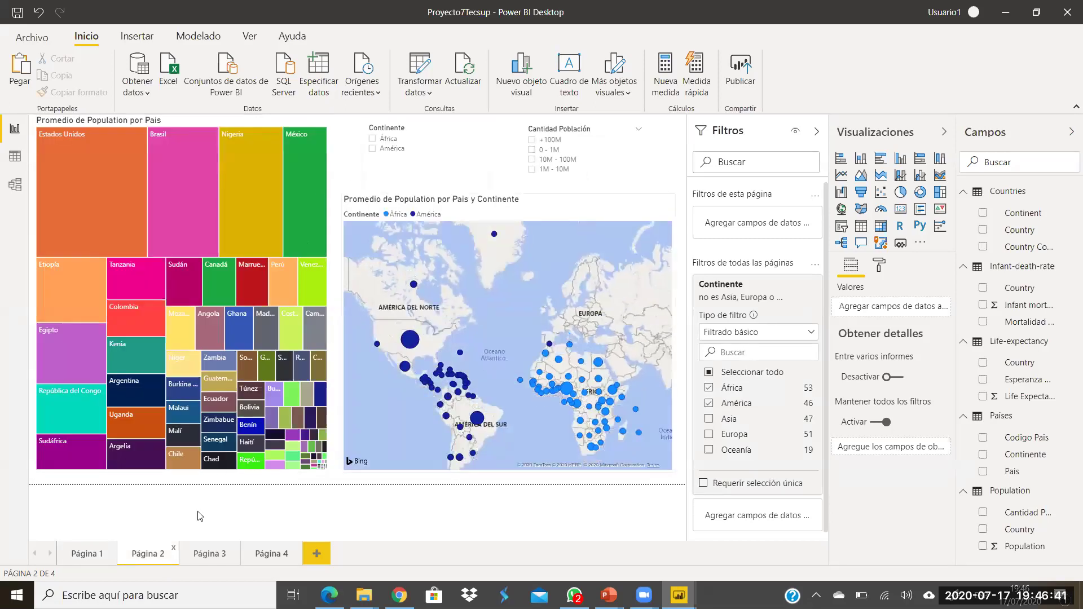
click(214, 552)
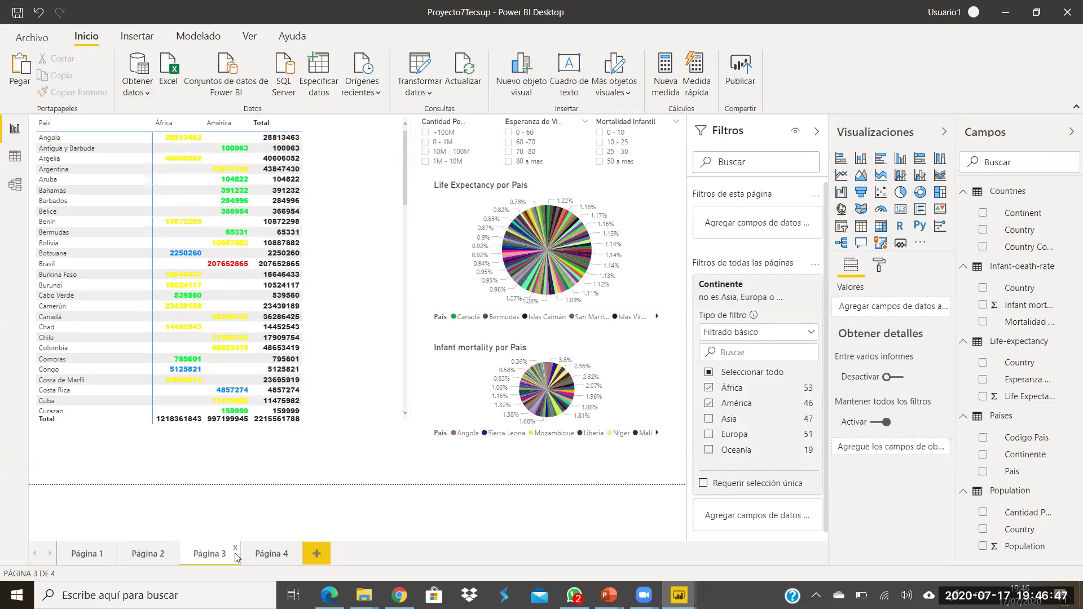
click(273, 555)
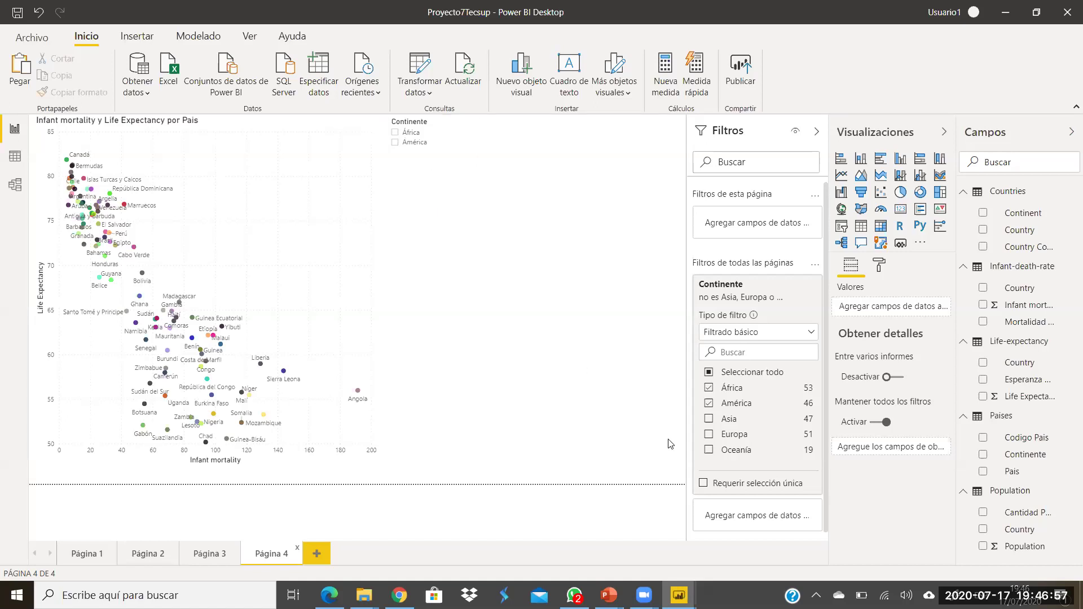
click(135, 559)
click(204, 557)
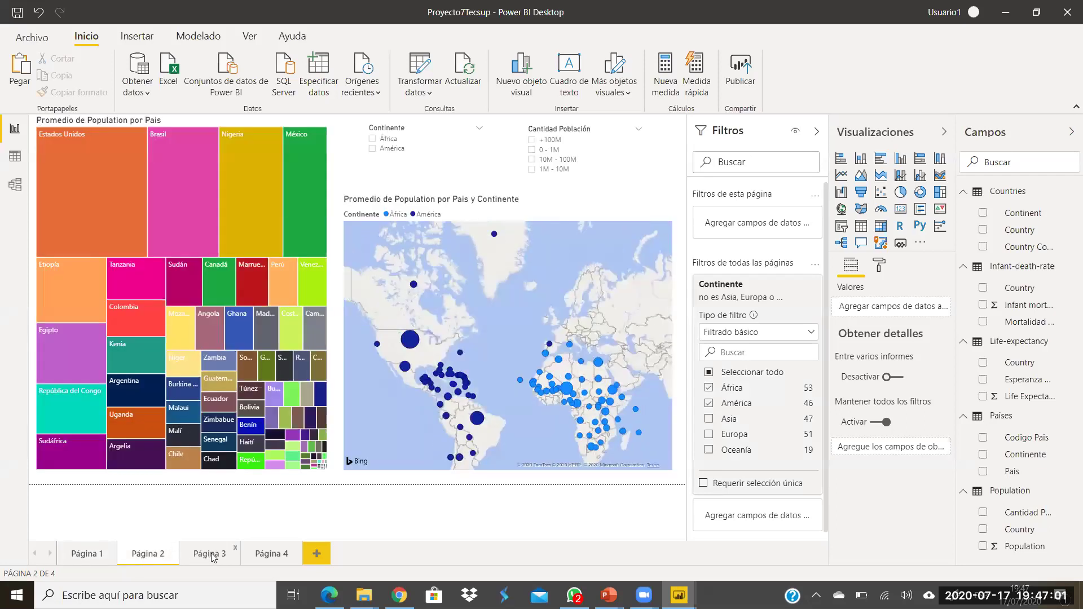
click(268, 555)
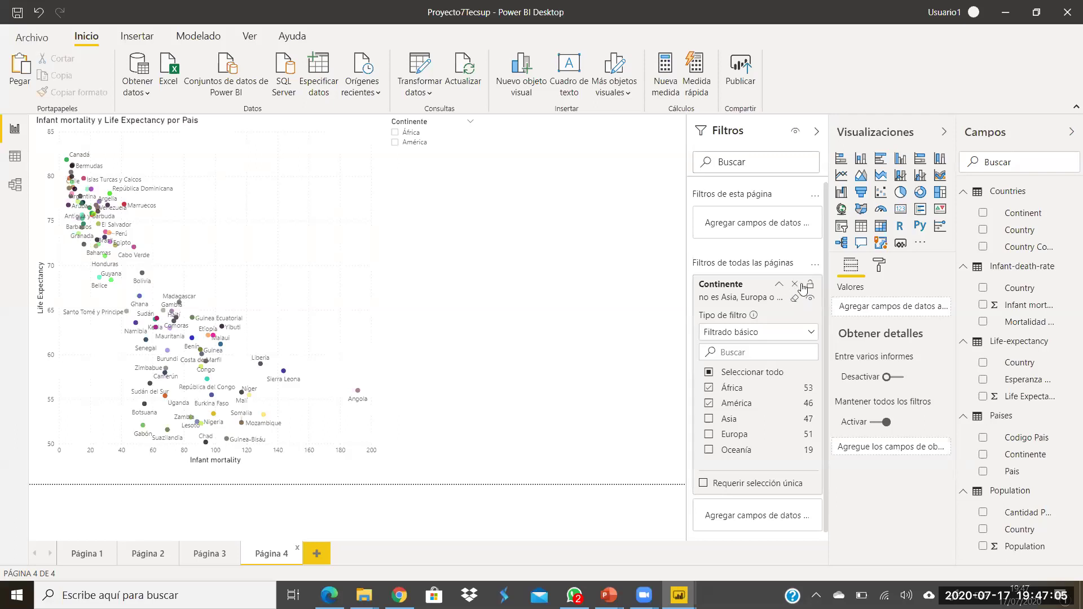
Step: Replace the all-pages Continente filter with one on the Population field Cantidad Población, limited to 10M - 100M and 1M - 10M
click(801, 288)
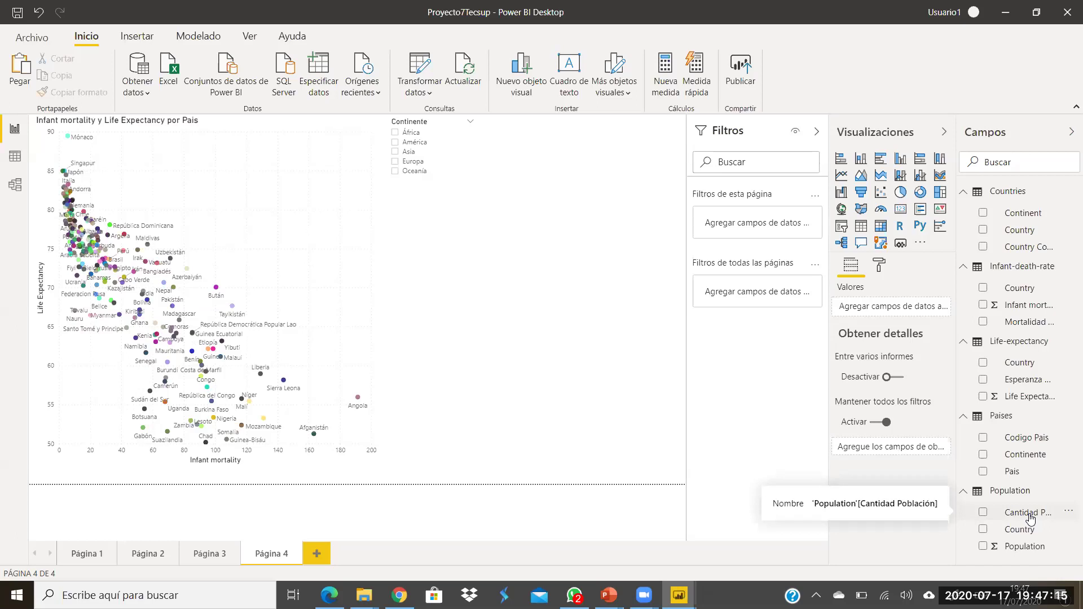
drag(1029, 518, 763, 292)
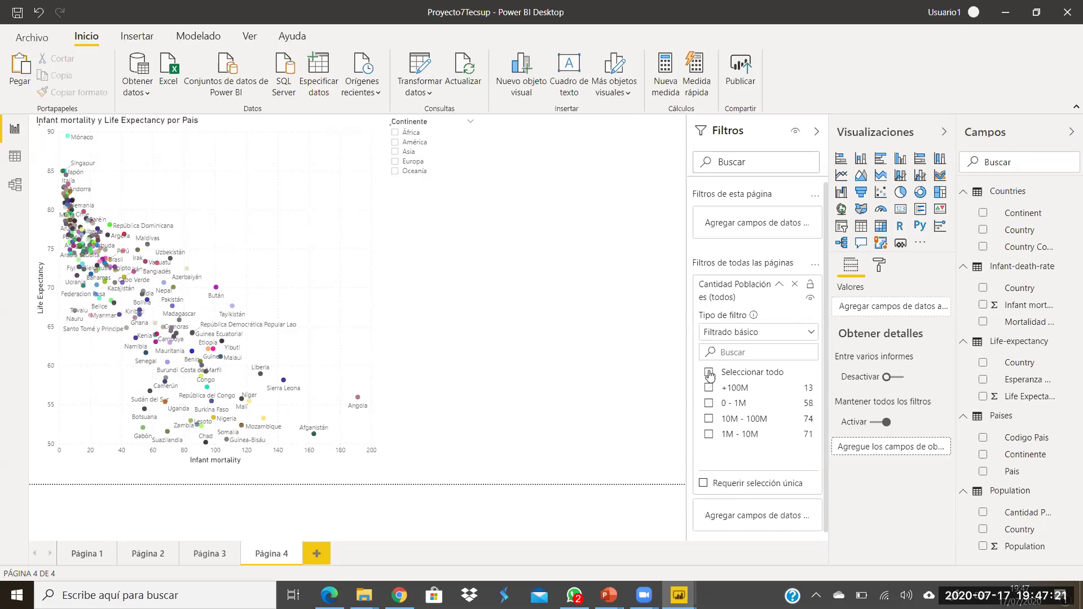
click(709, 420)
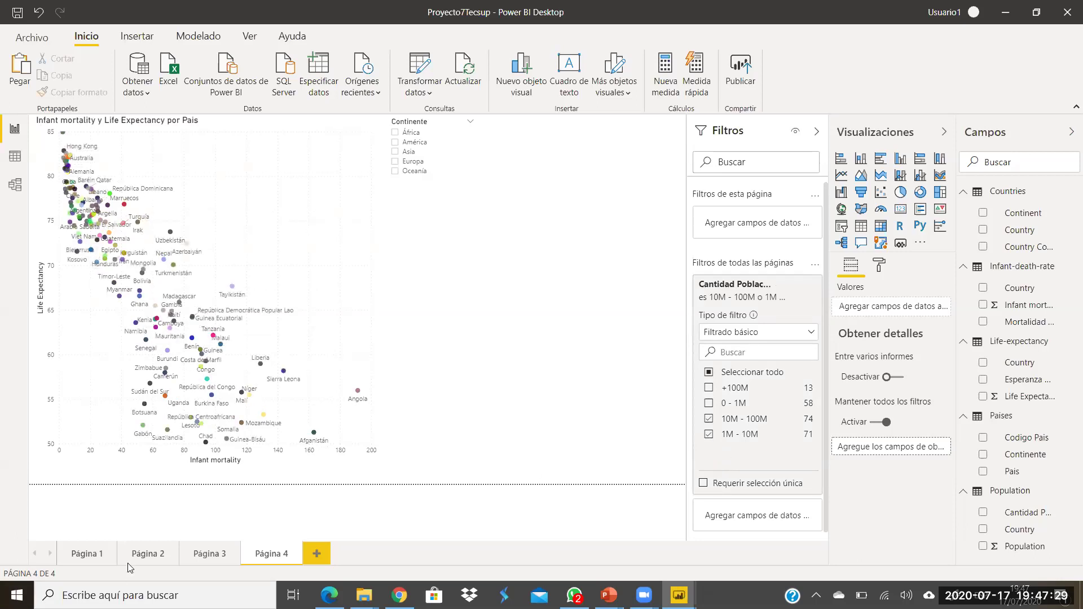
Step: Review Página 1 through Página 4 to examine the effect of the all-pages Cantidad Población filter, and return to Página 2
click(93, 557)
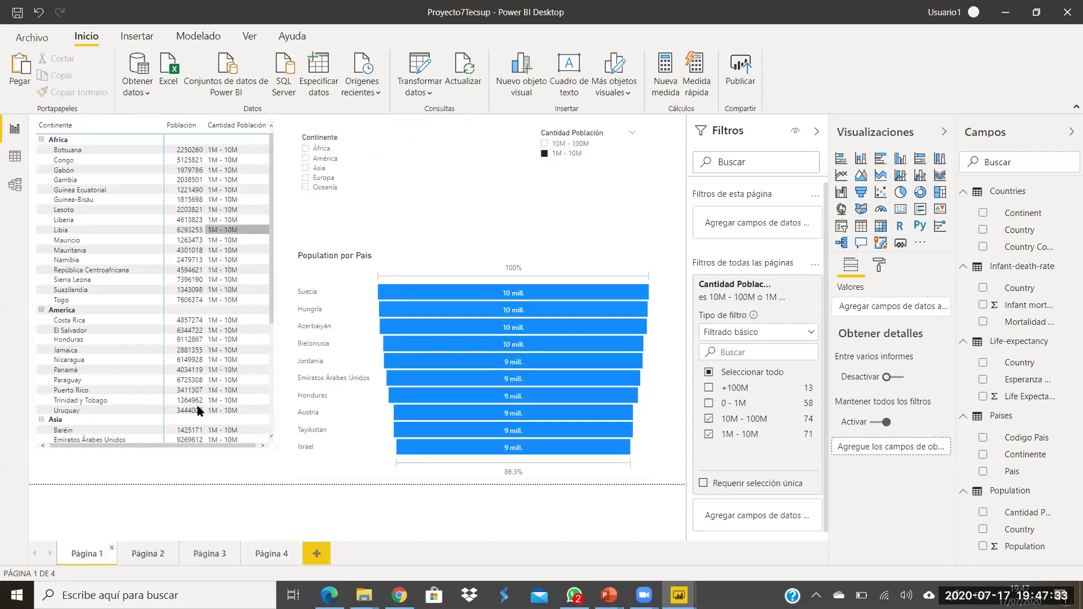
click(150, 556)
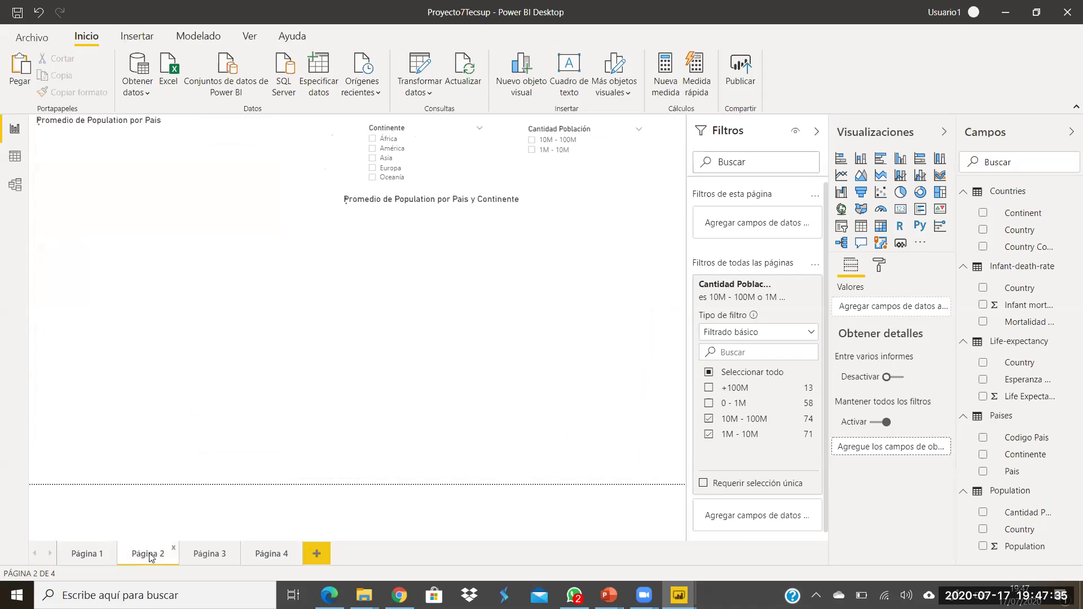
click(209, 557)
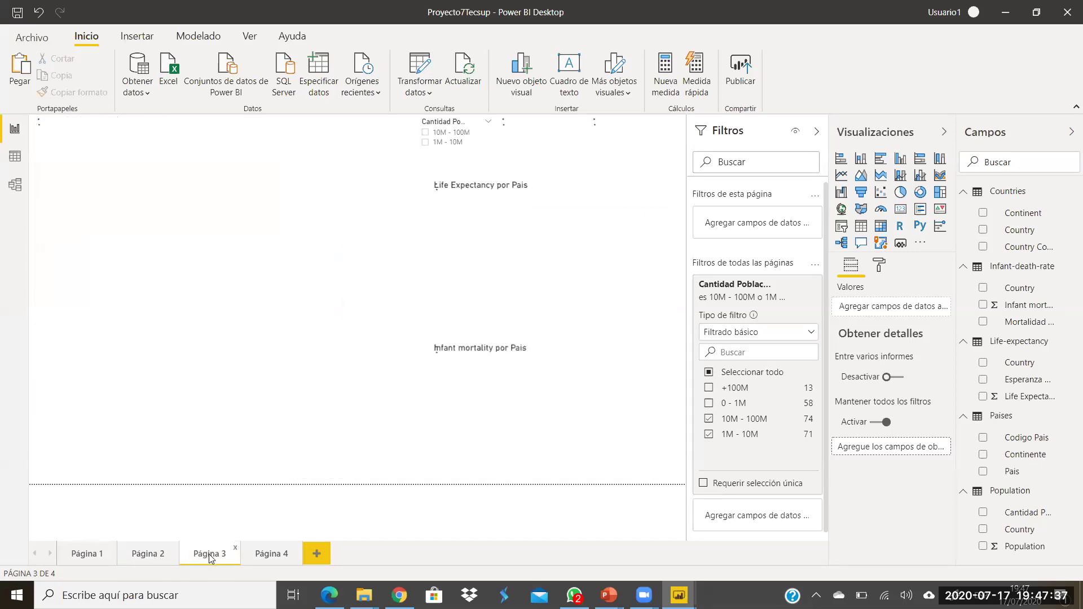
click(269, 555)
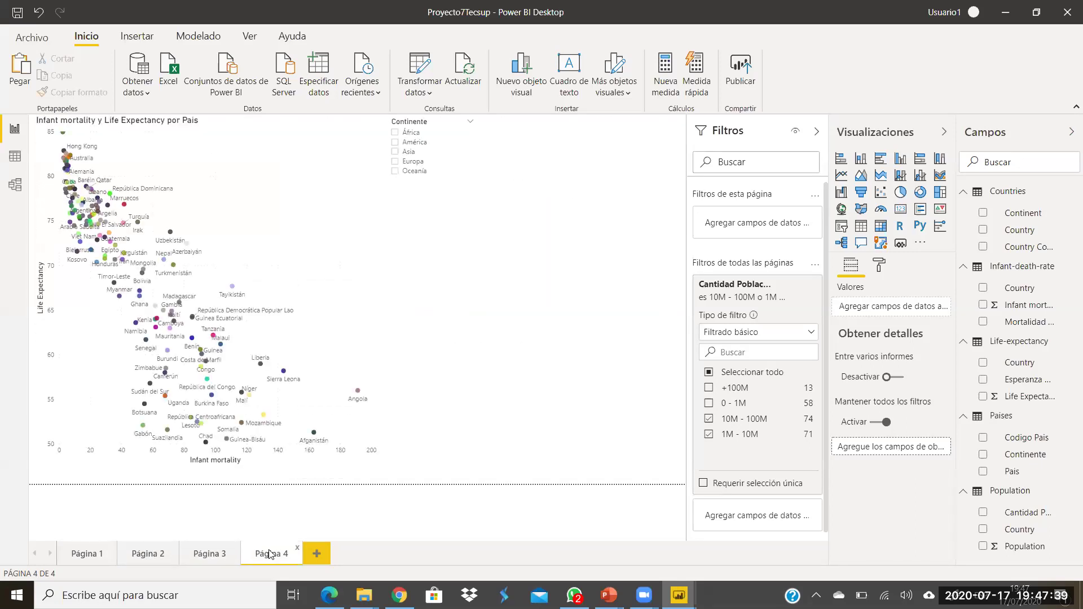
click(150, 556)
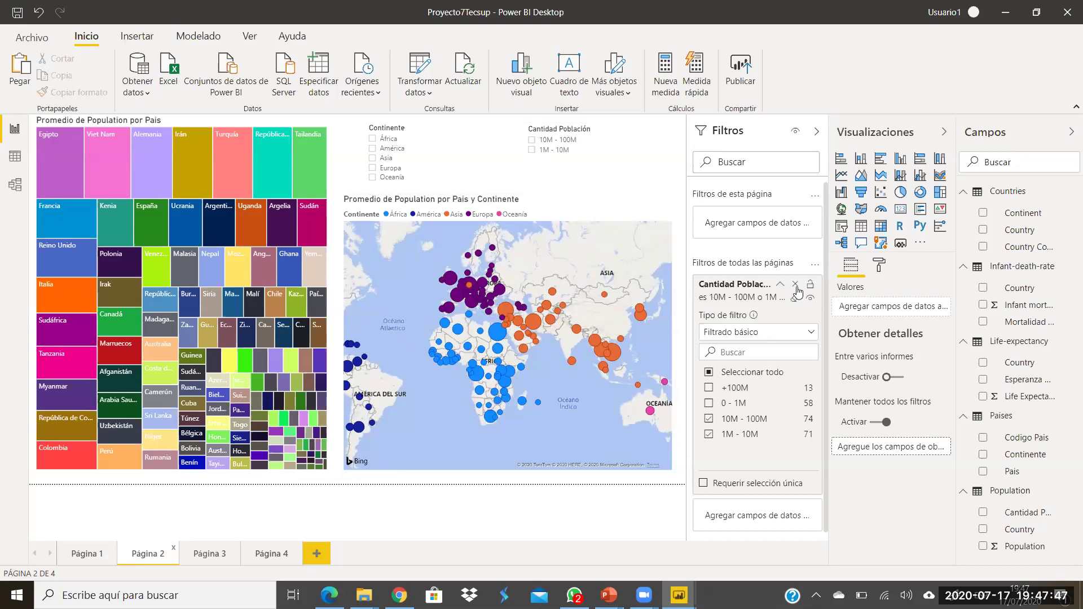
Step: Remove the all-pages Cantidad Población filter and filter only Página 2 by Mortalidad Infantil values 25 - 50 and 50 a mas
click(796, 286)
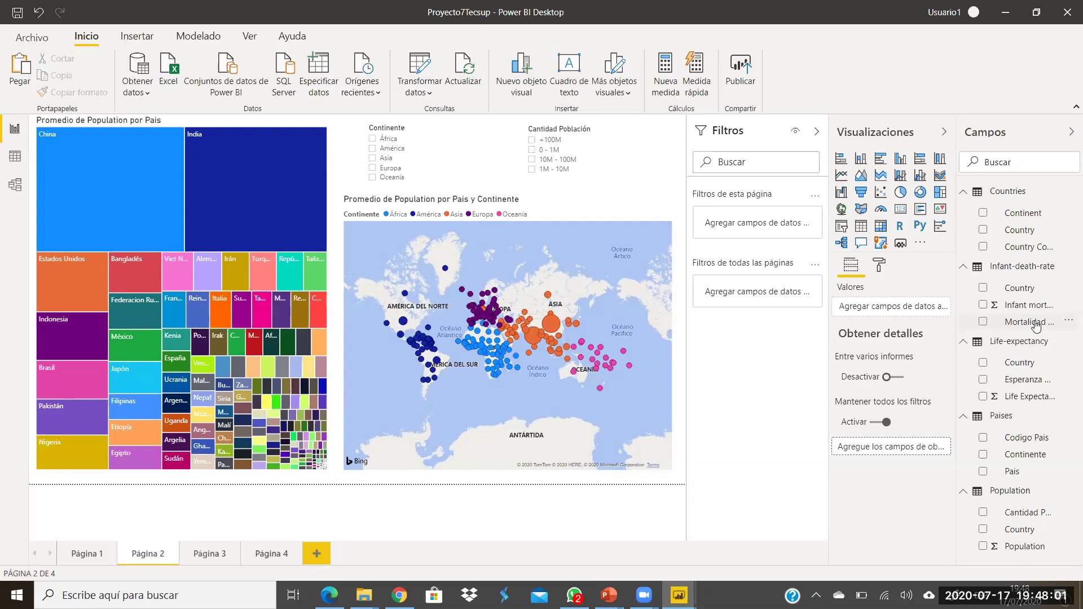
drag(1036, 326, 780, 227)
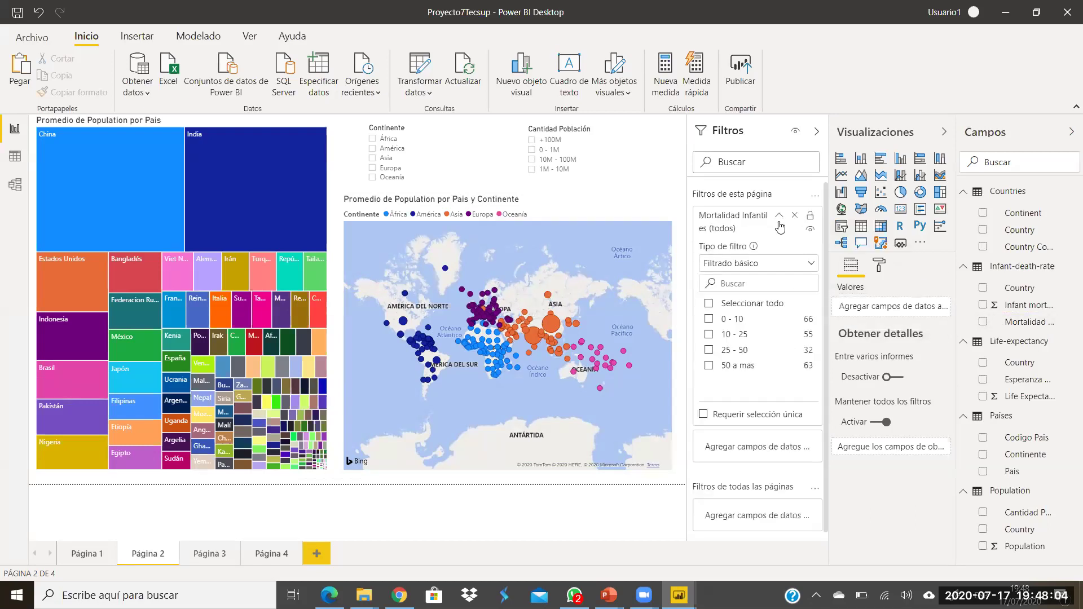
click(709, 350)
click(709, 366)
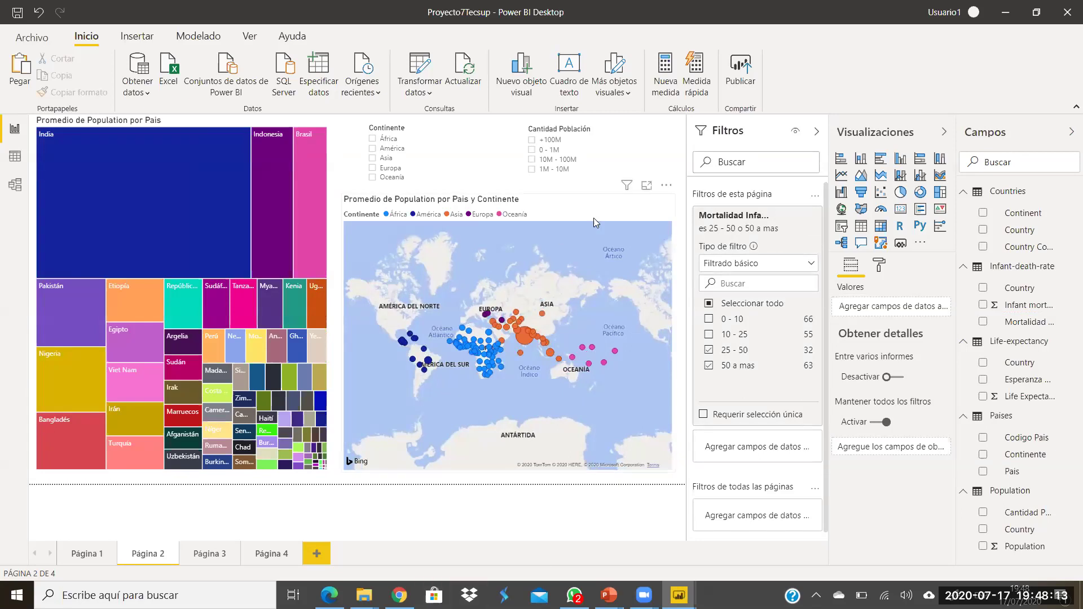
Step: Collapse the Filtros pane and go through all four pages to check which visuals the Página 2 filter affects
click(816, 131)
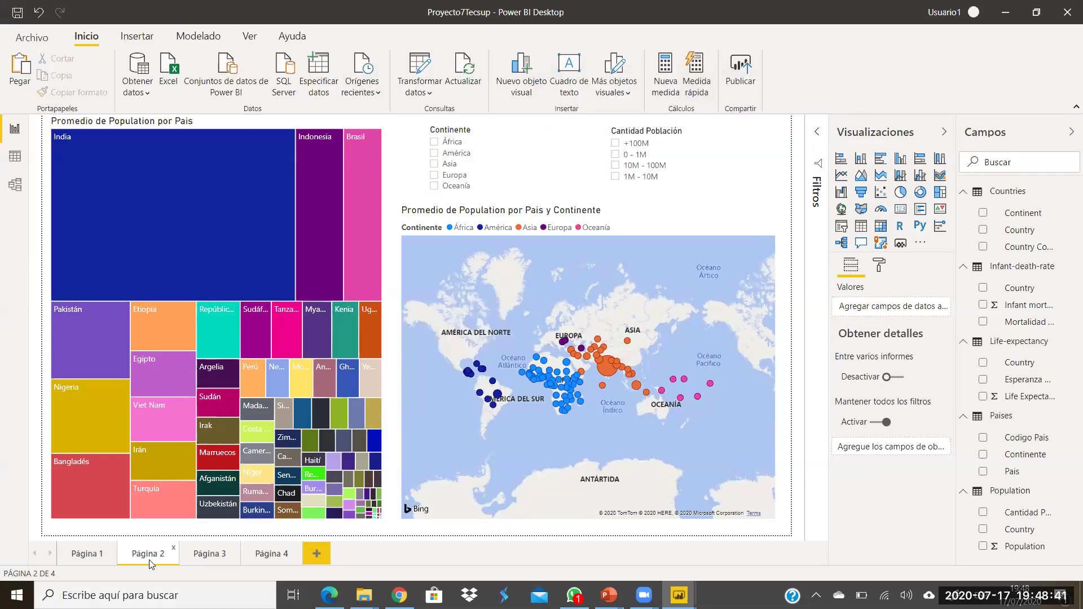
click(89, 553)
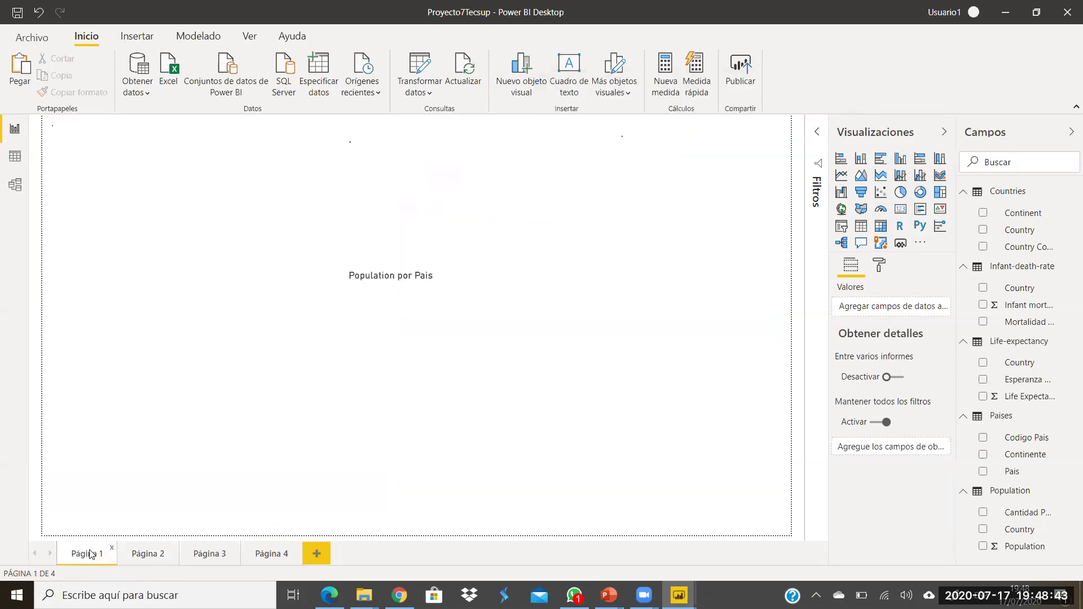
click(158, 558)
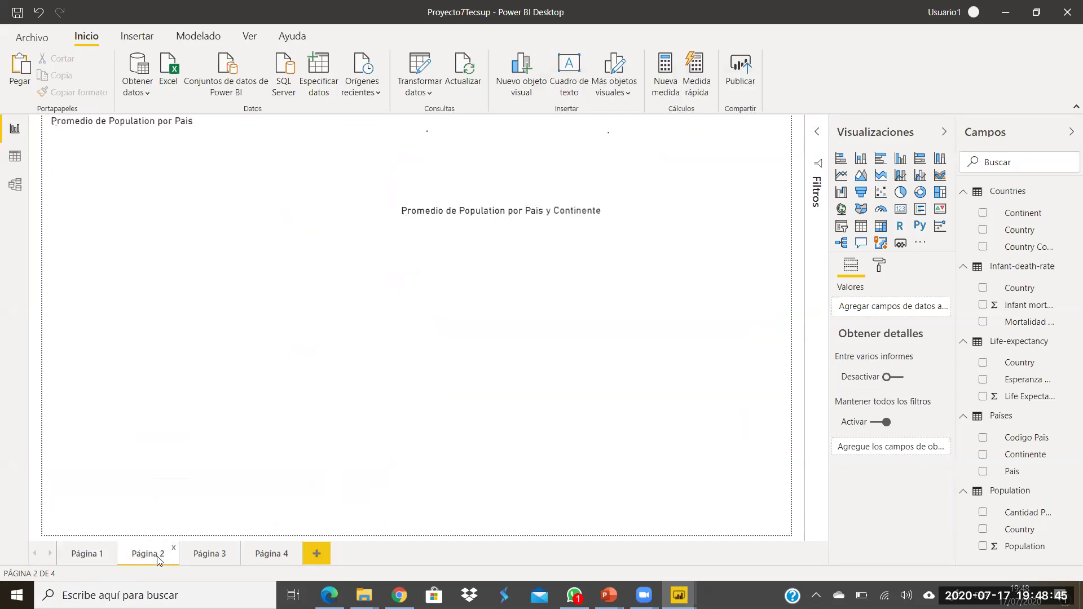
click(219, 557)
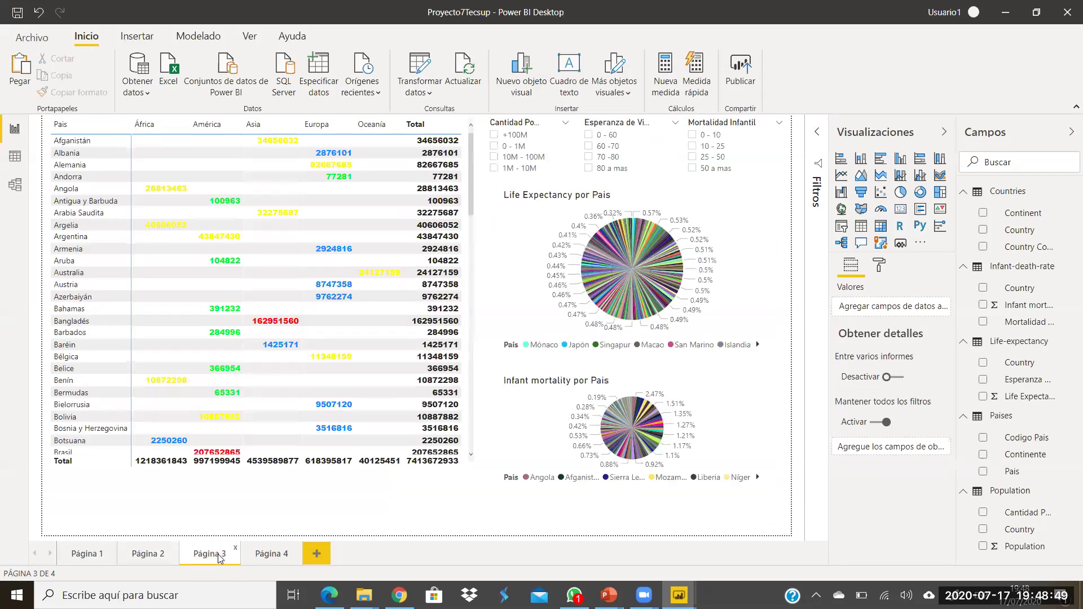
click(262, 555)
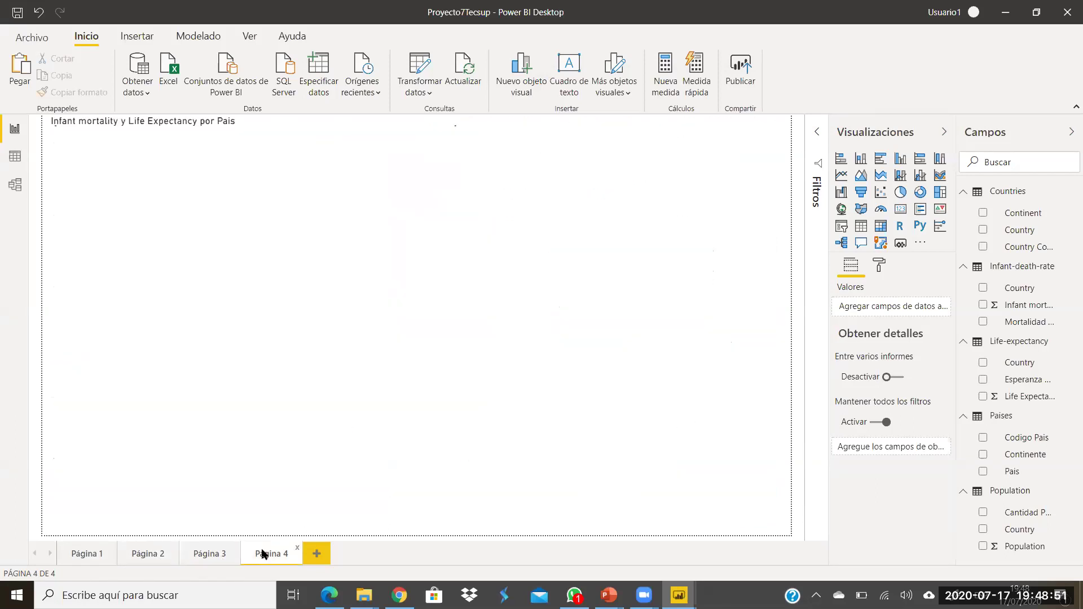